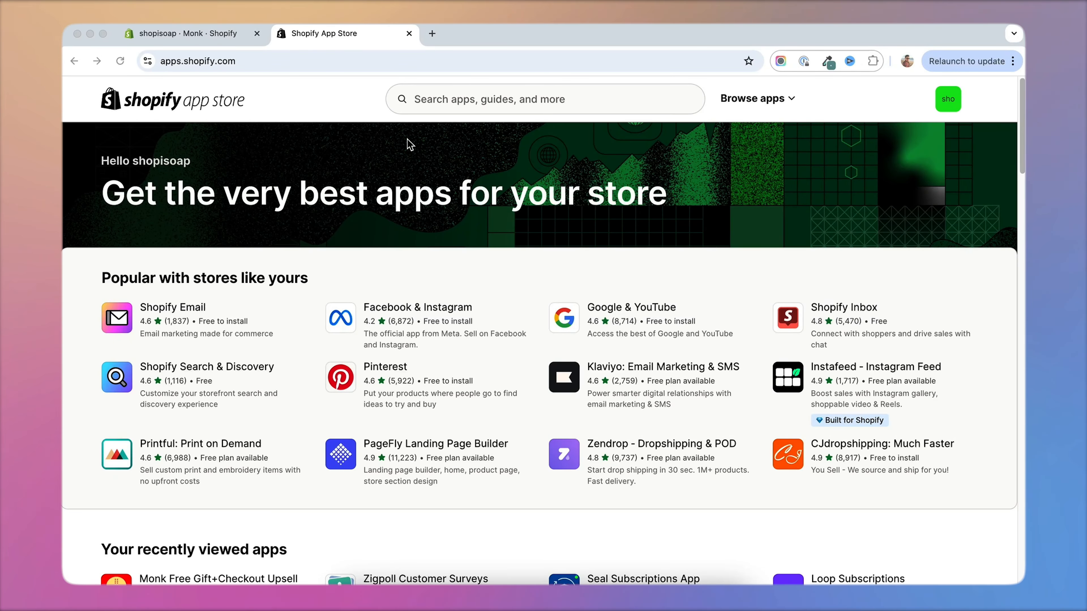
Search the Shopify App Store for "monk".
{"action": "left_click", "coordinate": [486, 99]}
{"action": "left_click", "coordinate": [515, 99]}
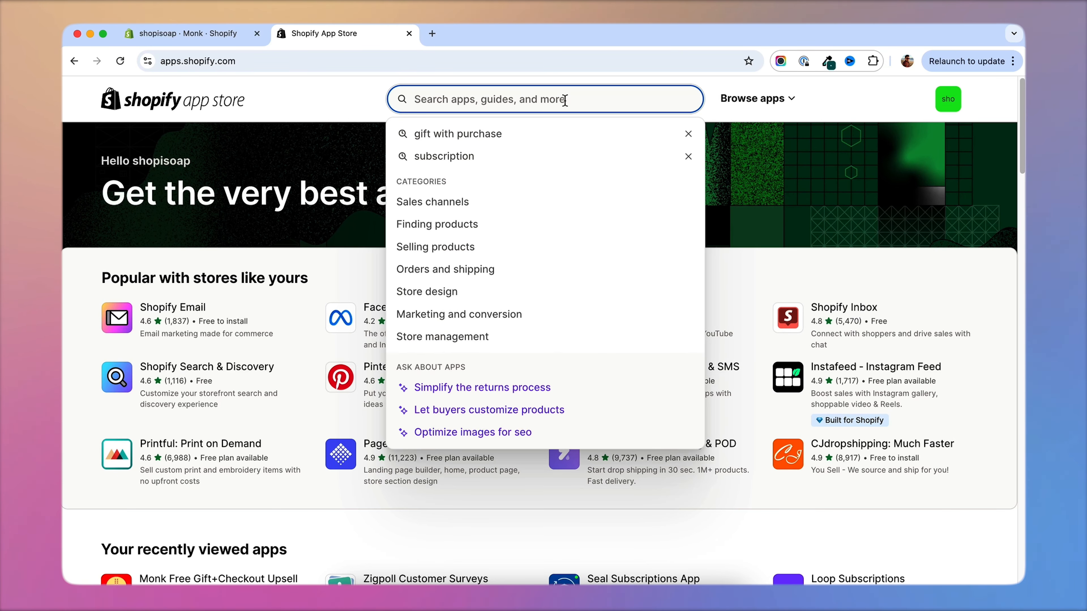
{"action": "type", "text": "monk"}
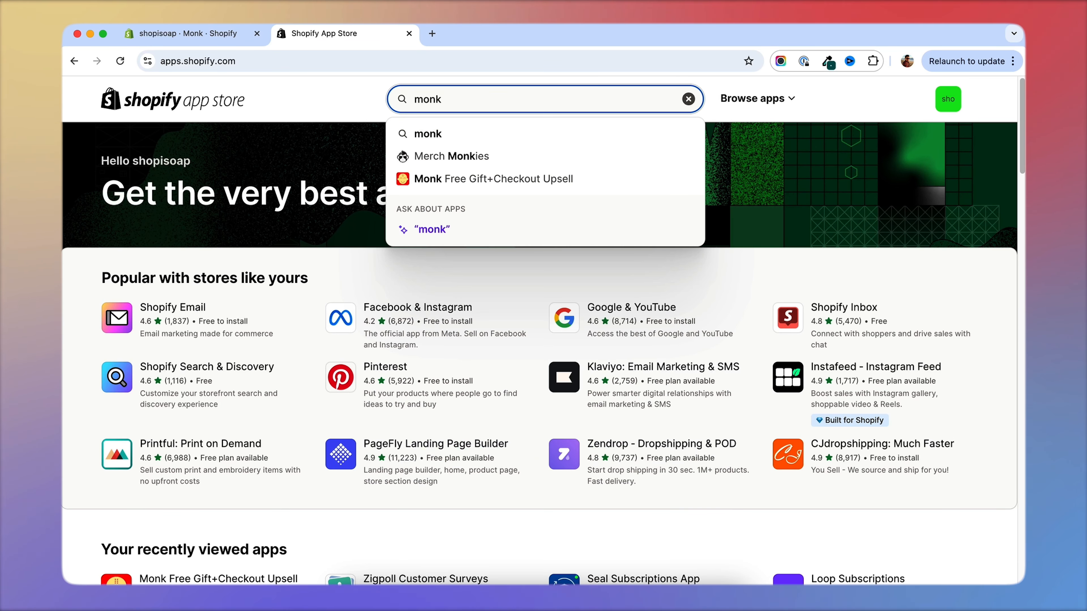
{"action": "key", "text": "Return"}
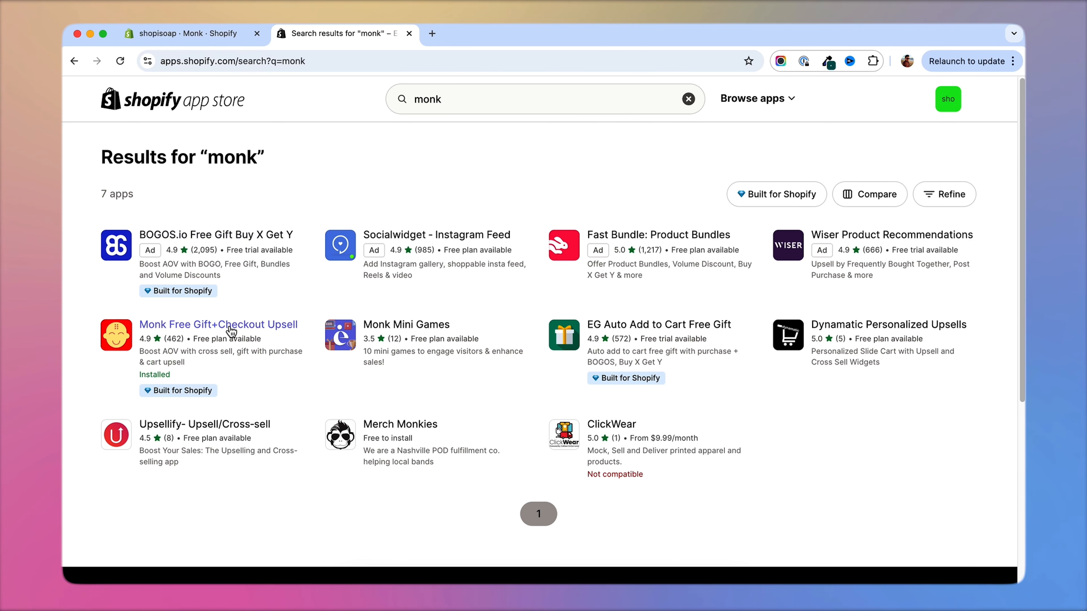
Launch the Monk Free Gift+Checkout Upsell app from its store listing and go to its funnels page.
{"action": "left_click", "coordinate": [212, 331]}
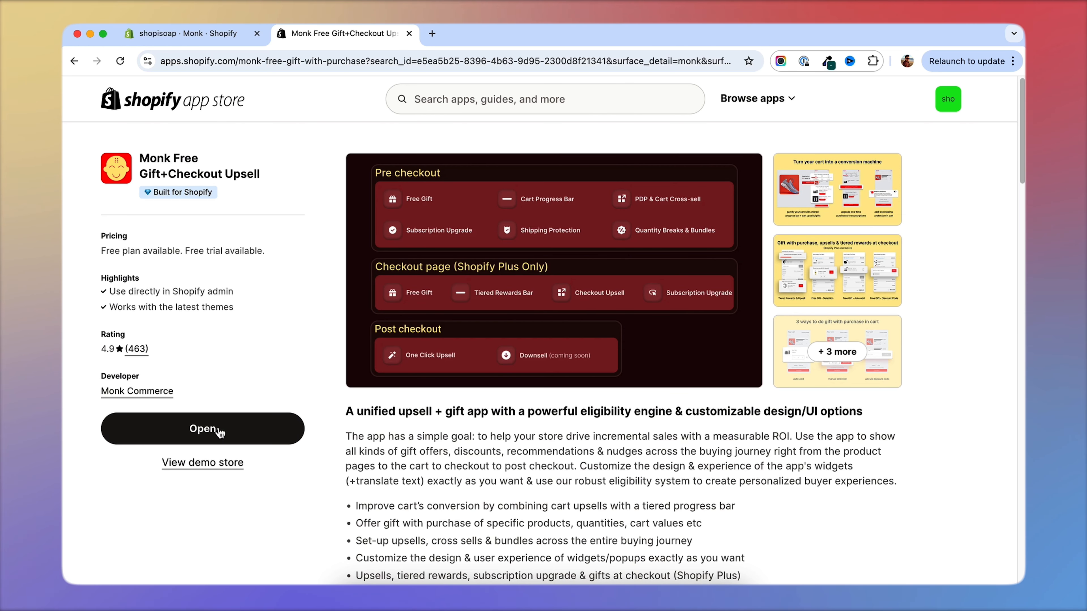
{"action": "left_click", "coordinate": [221, 431]}
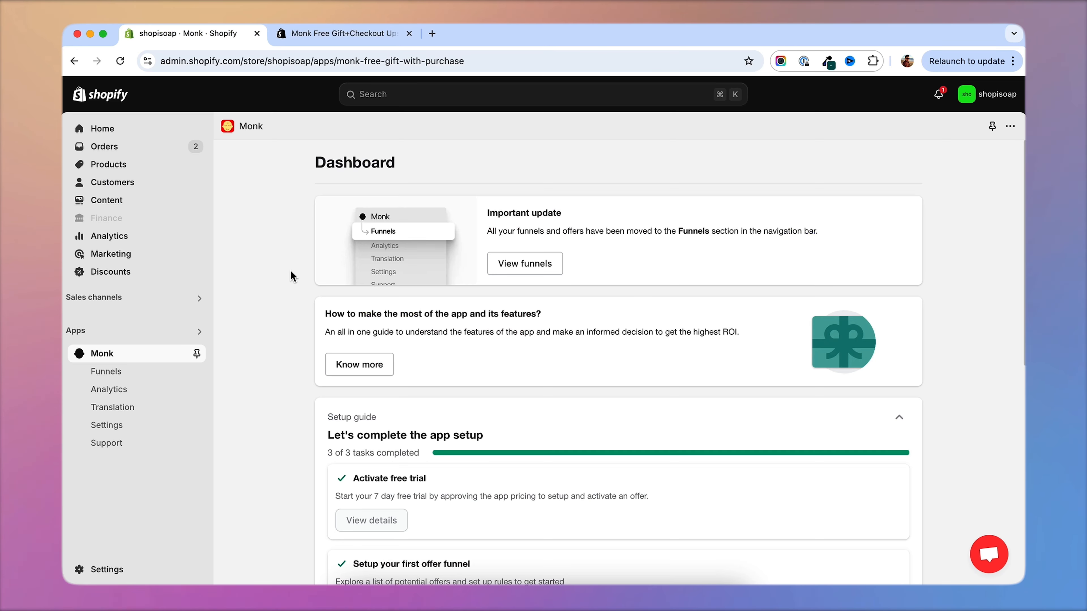
{"action": "scroll", "coordinate": [287, 333], "scroll_direction": "down", "scroll_amount": 5}
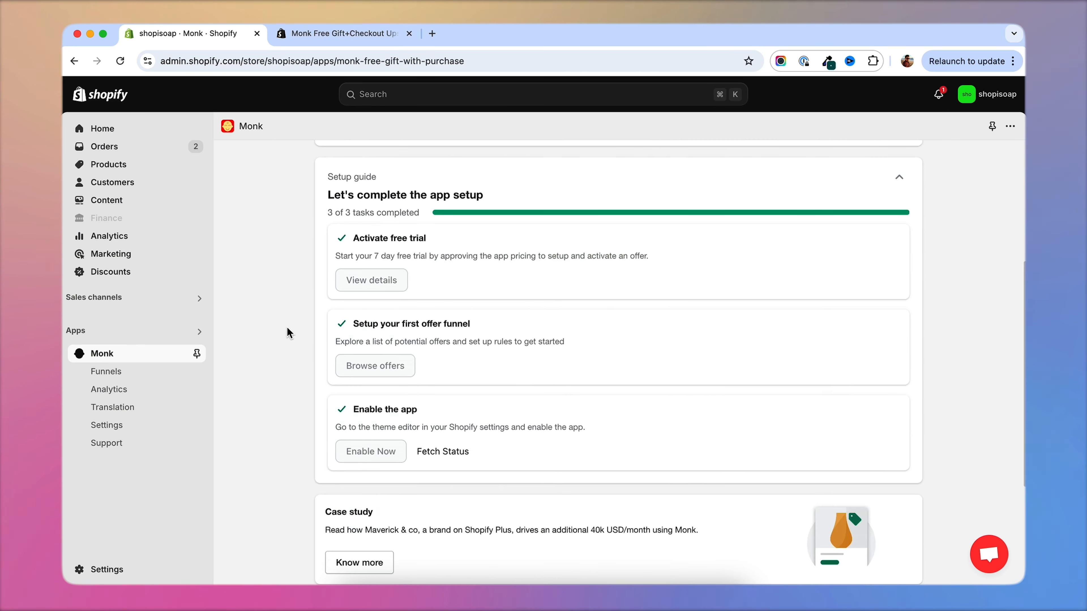
{"action": "scroll", "coordinate": [287, 332], "scroll_direction": "up", "scroll_amount": 5}
{"action": "left_click", "coordinate": [127, 379]}
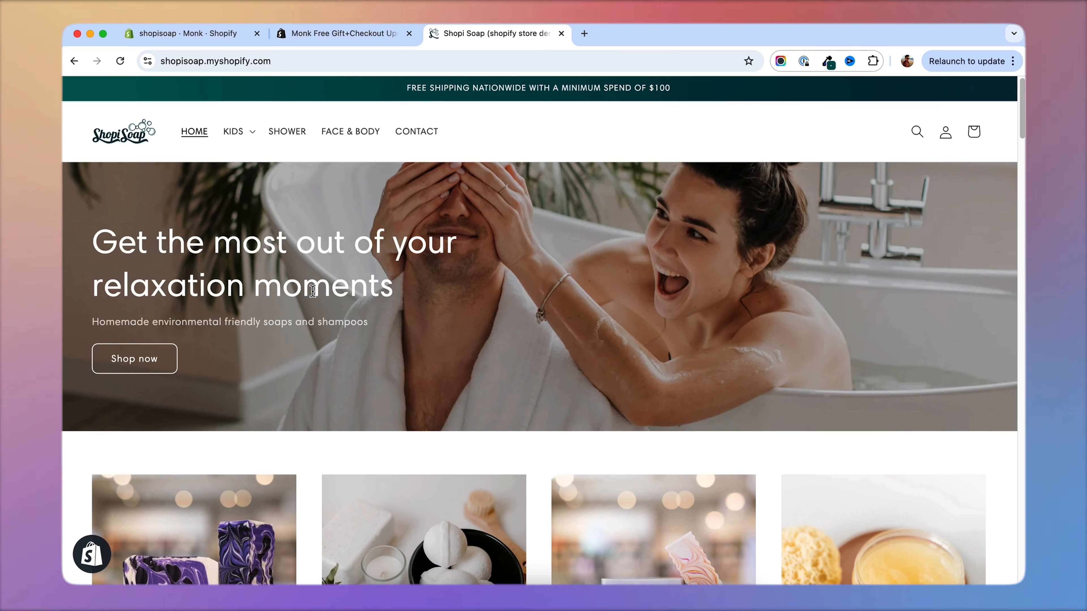
Look over the storefront's home page and the store's Themes page.
{"action": "scroll", "coordinate": [312, 291], "scroll_direction": "down", "scroll_amount": 4}
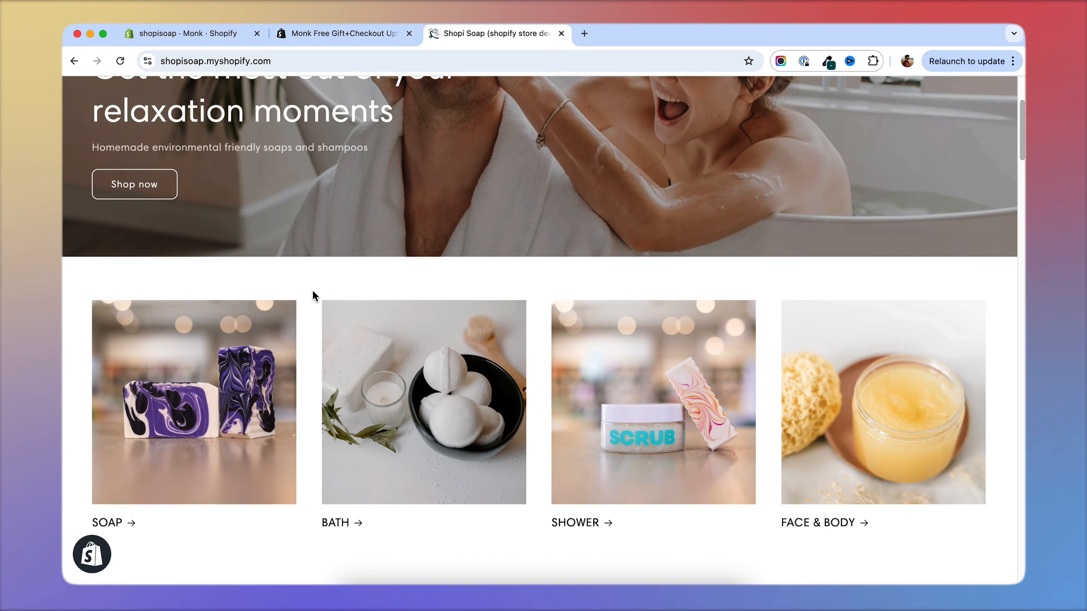
{"action": "scroll", "coordinate": [312, 290], "scroll_direction": "up", "scroll_amount": 4}
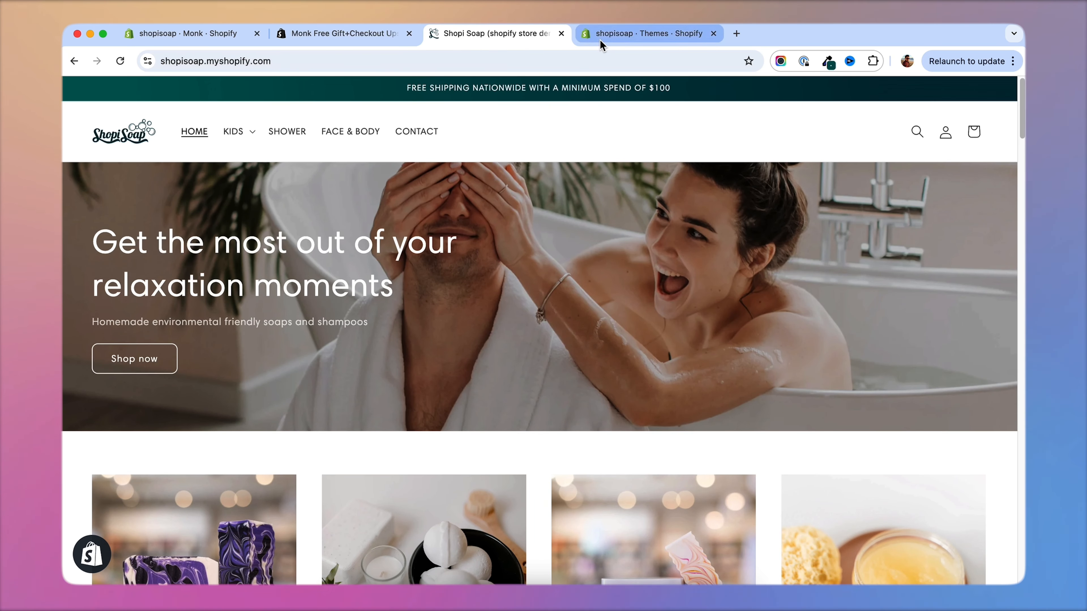
{"action": "left_click", "coordinate": [600, 39]}
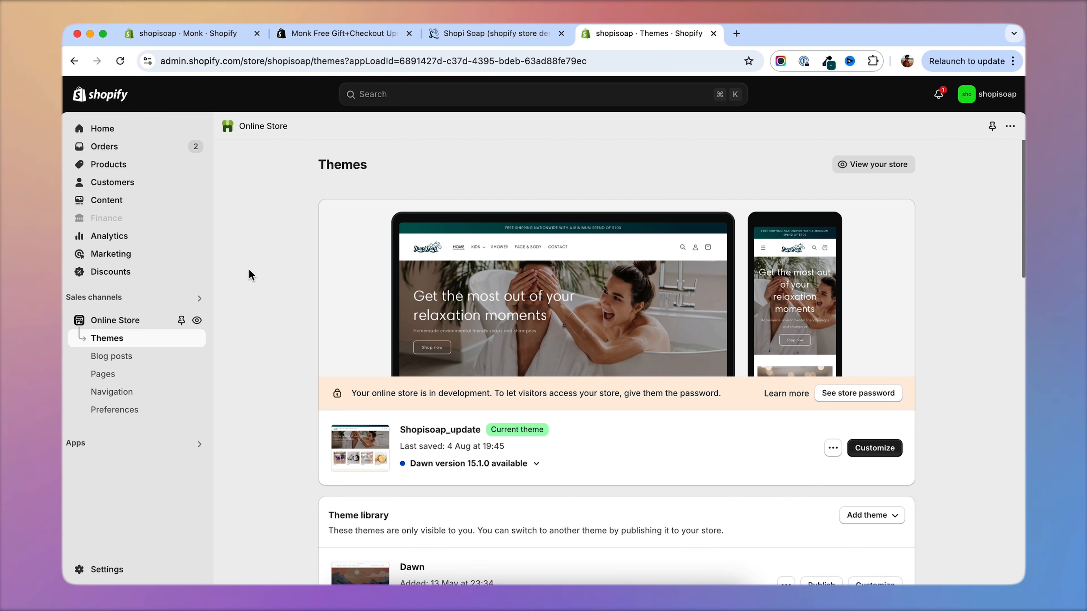
Return to Monk's funnels and look through the offer types available for a new funnel.
{"action": "left_click", "coordinate": [214, 36]}
{"action": "scroll", "coordinate": [271, 349], "scroll_direction": "down", "scroll_amount": 5}
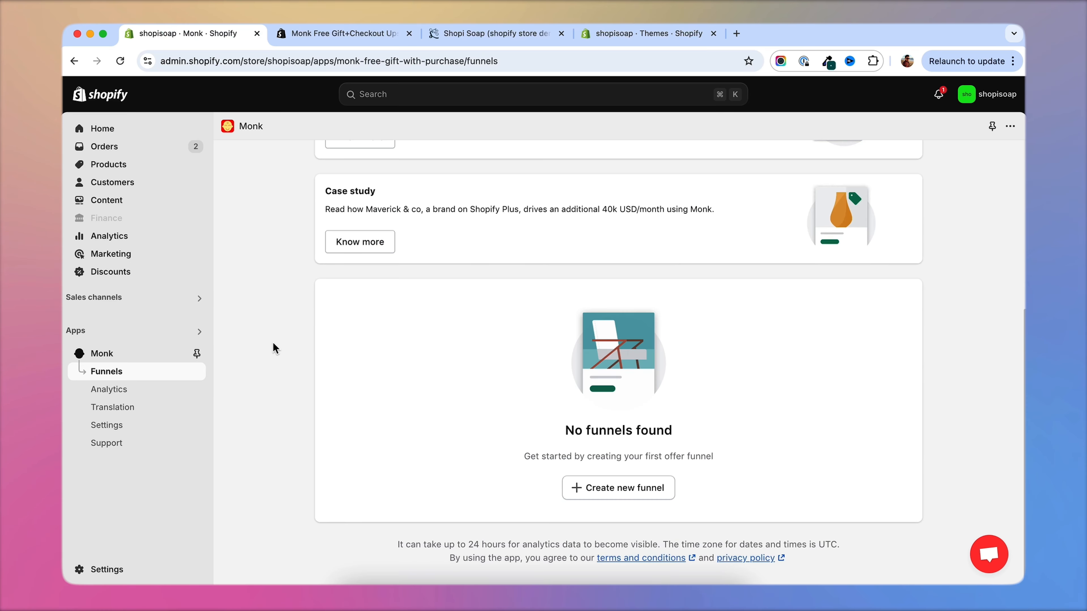
{"action": "left_click", "coordinate": [650, 488]}
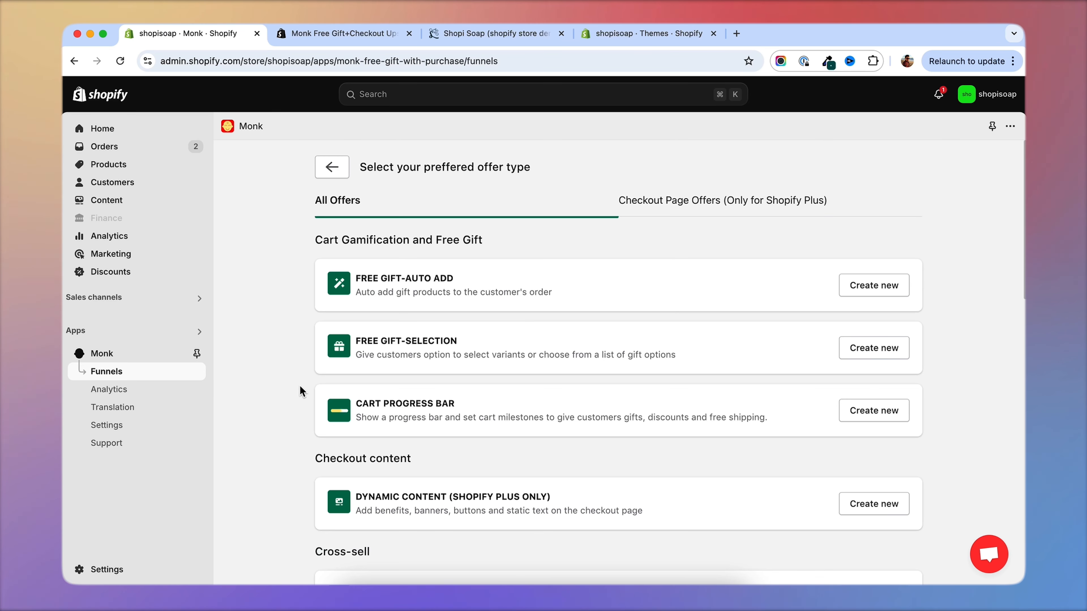
{"action": "scroll", "coordinate": [299, 386], "scroll_direction": "down", "scroll_amount": 1}
Open the BATH collection on the storefront and examine its bath bomb products.
{"action": "key", "text": "super+3"}
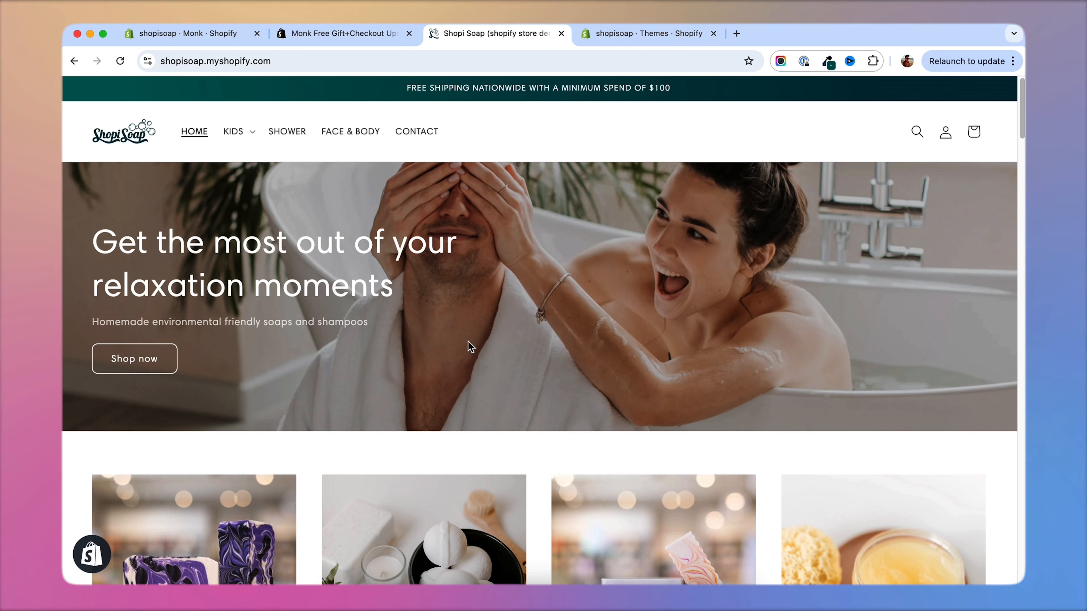
{"action": "scroll", "coordinate": [466, 340], "scroll_direction": "down", "scroll_amount": 5}
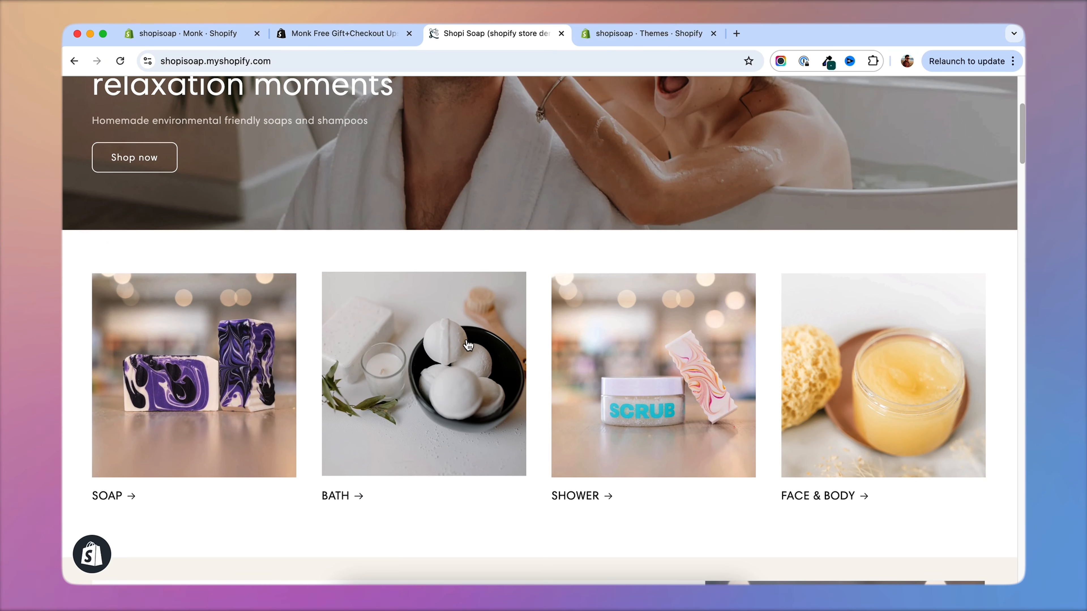
{"action": "left_click", "coordinate": [456, 363]}
{"action": "scroll", "coordinate": [257, 308], "scroll_direction": "down", "scroll_amount": 1}
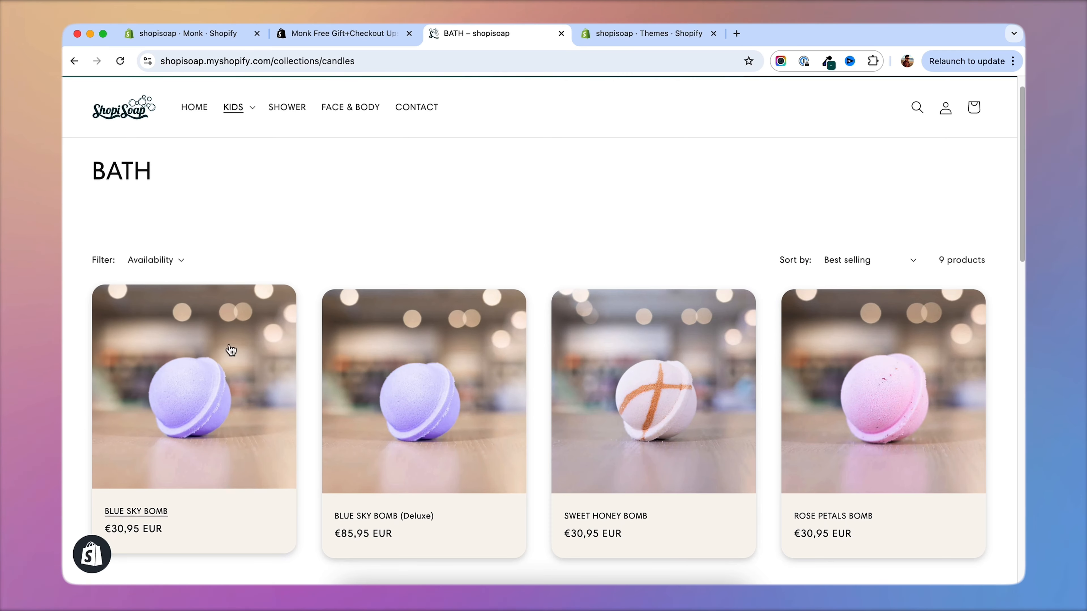
{"action": "scroll", "coordinate": [812, 243], "scroll_direction": "down", "scroll_amount": 6}
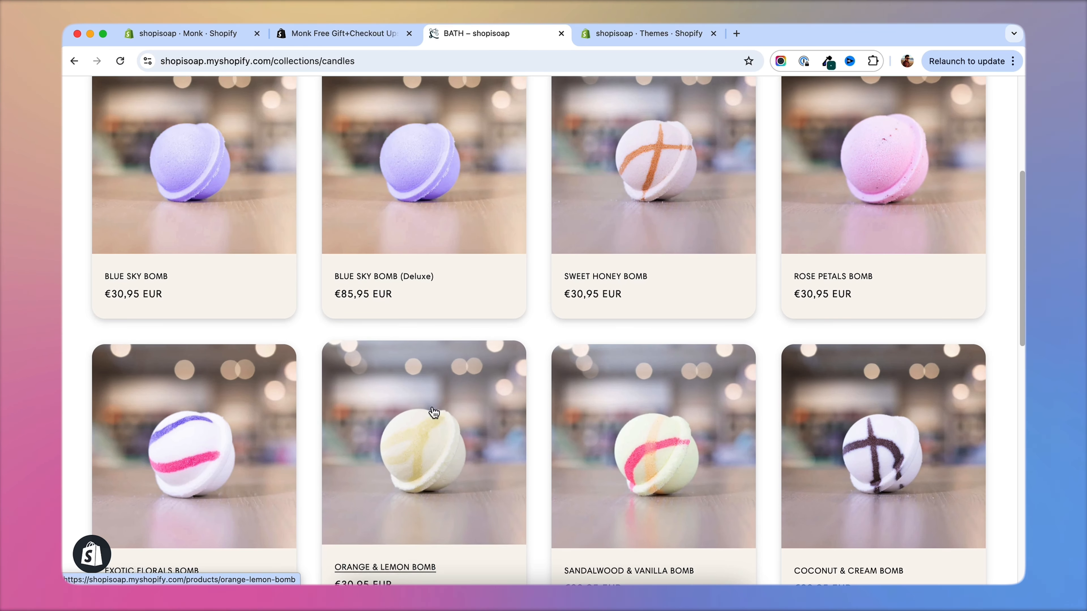
{"action": "scroll", "coordinate": [220, 428], "scroll_direction": "down", "scroll_amount": 2}
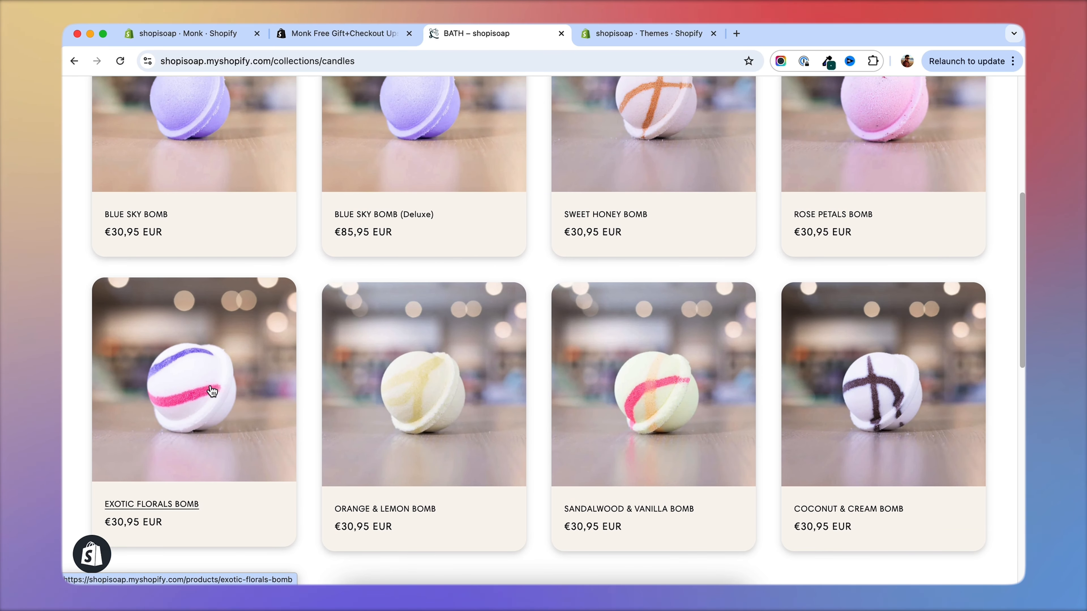
{"action": "scroll", "coordinate": [169, 387], "scroll_direction": "down", "scroll_amount": 1}
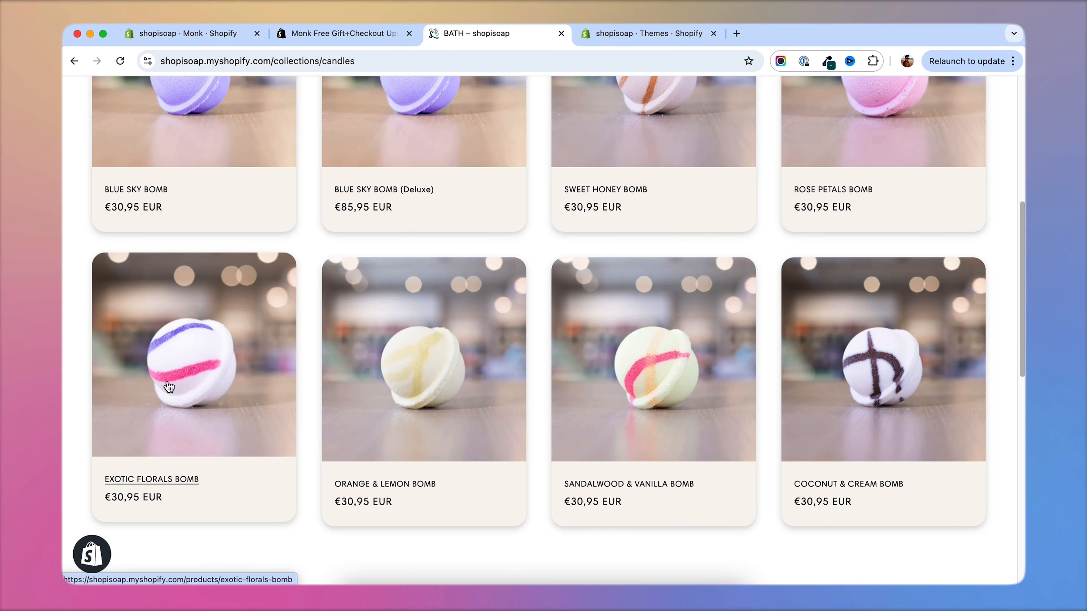
{"action": "scroll", "coordinate": [179, 364], "scroll_direction": "up", "scroll_amount": 8}
{"action": "scroll", "coordinate": [186, 342], "scroll_direction": "down", "scroll_amount": 7}
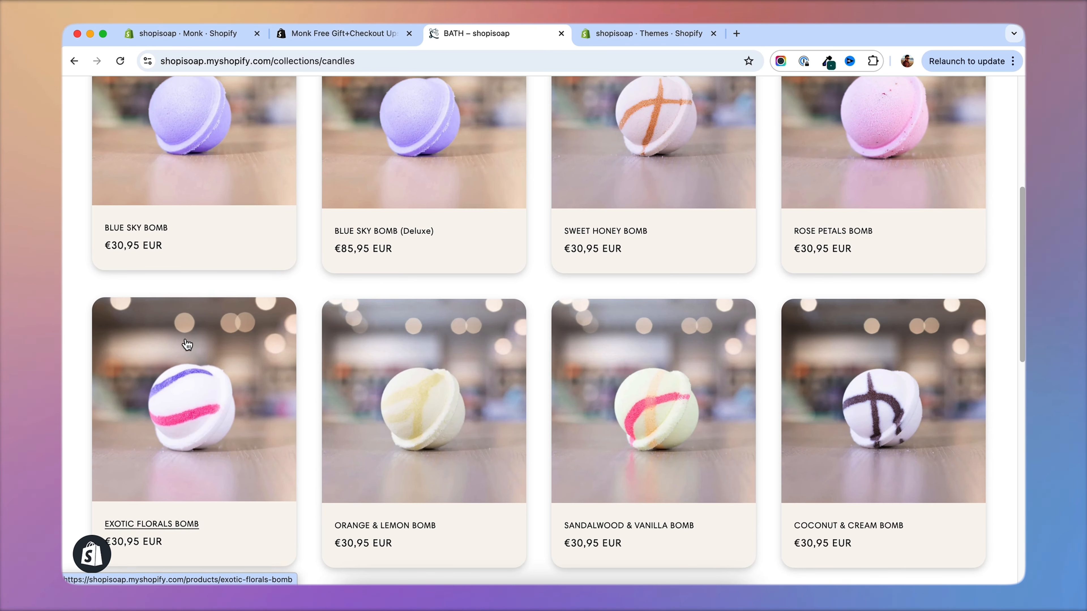
{"action": "scroll", "coordinate": [187, 344], "scroll_direction": "down", "scroll_amount": 1}
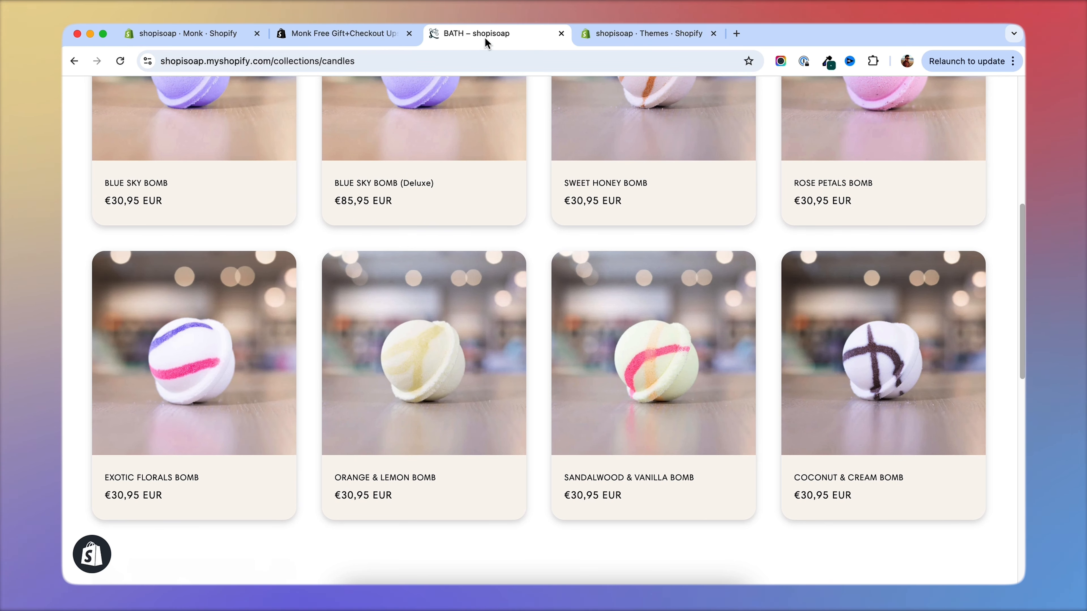
Create a new Quantity Breaks/Volume Discount funnel in Monk with the offer name "quantity discounts".
{"action": "left_click", "coordinate": [183, 38]}
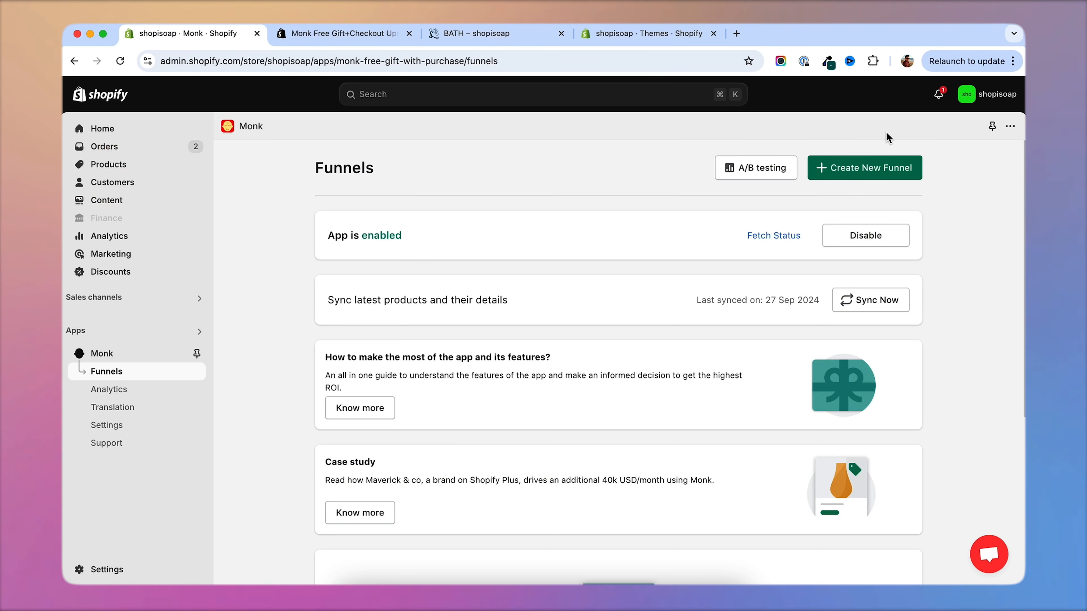
{"action": "left_click", "coordinate": [881, 173]}
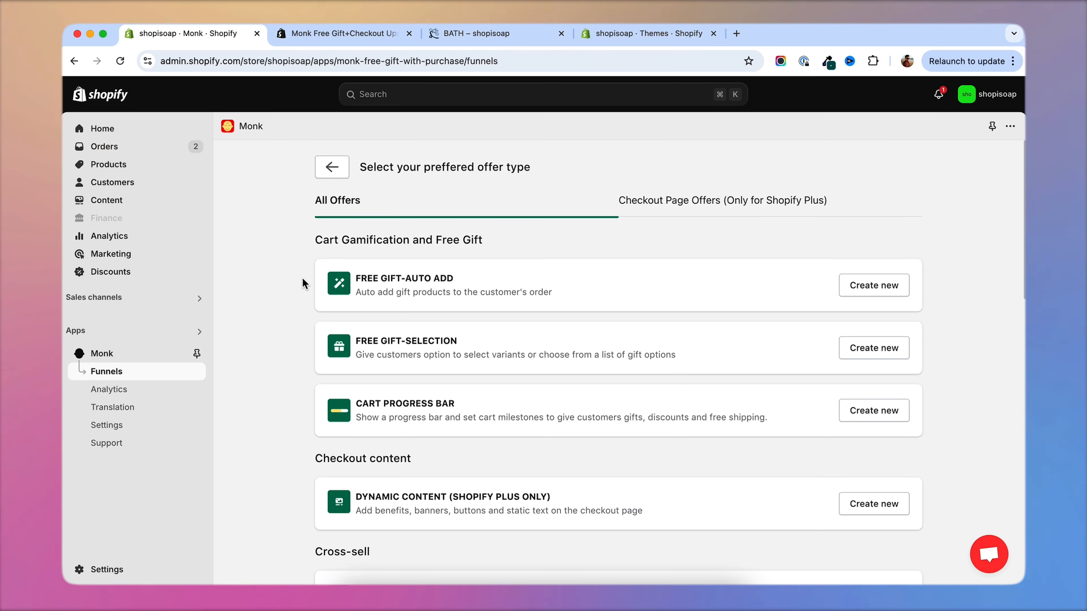
{"action": "scroll", "coordinate": [302, 285], "scroll_direction": "down", "scroll_amount": 10}
{"action": "scroll", "coordinate": [280, 289], "scroll_direction": "down", "scroll_amount": 5}
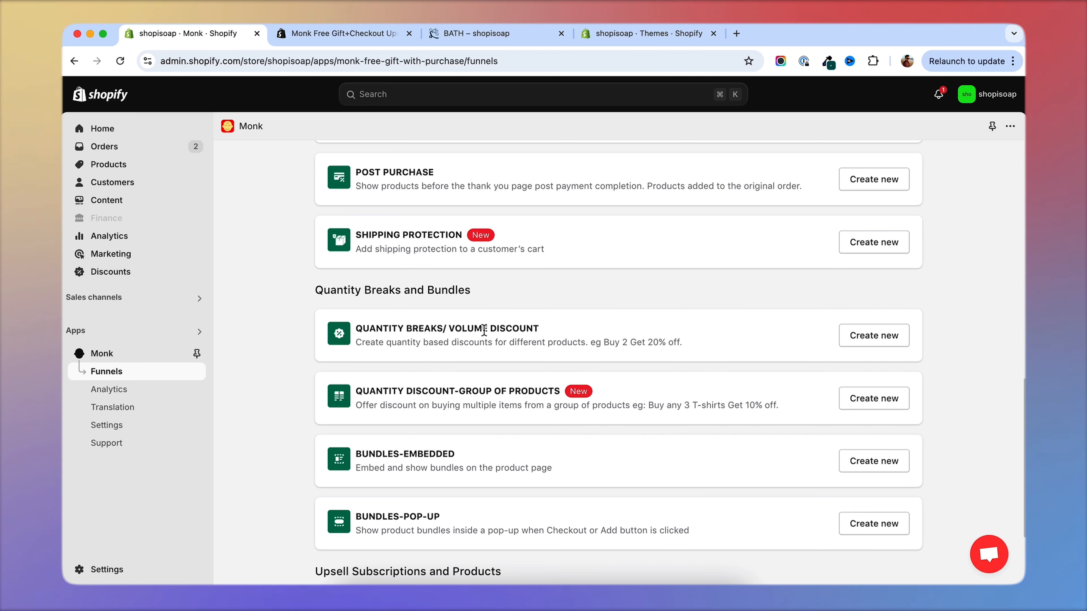
{"action": "left_click", "coordinate": [855, 335]}
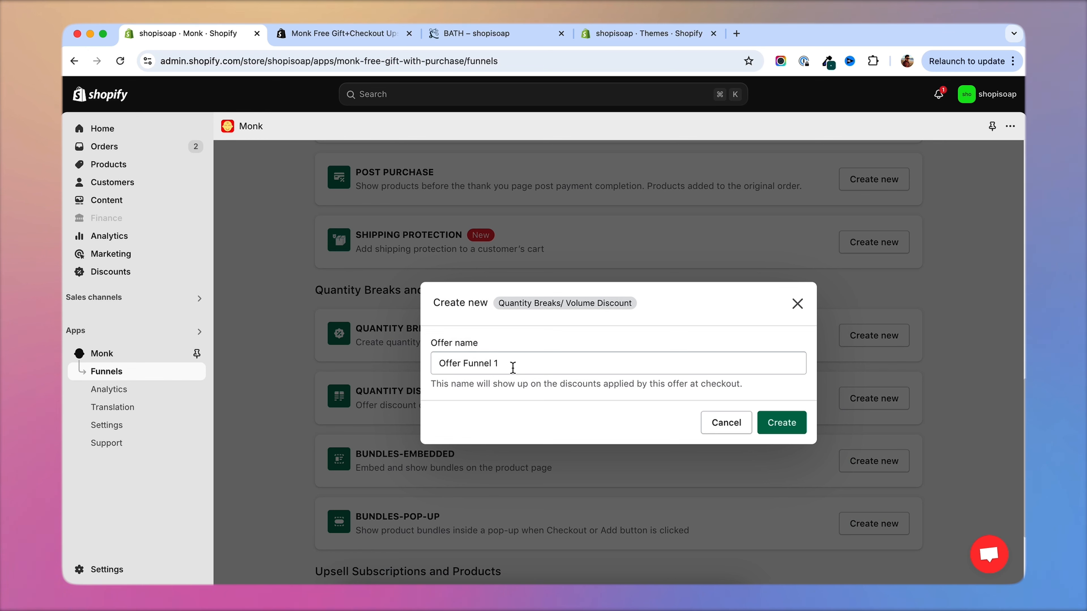
{"action": "left_click_drag", "start_coordinate": [513, 364], "coordinate": [361, 366]}
{"action": "type", "text": "quantity discounts"}
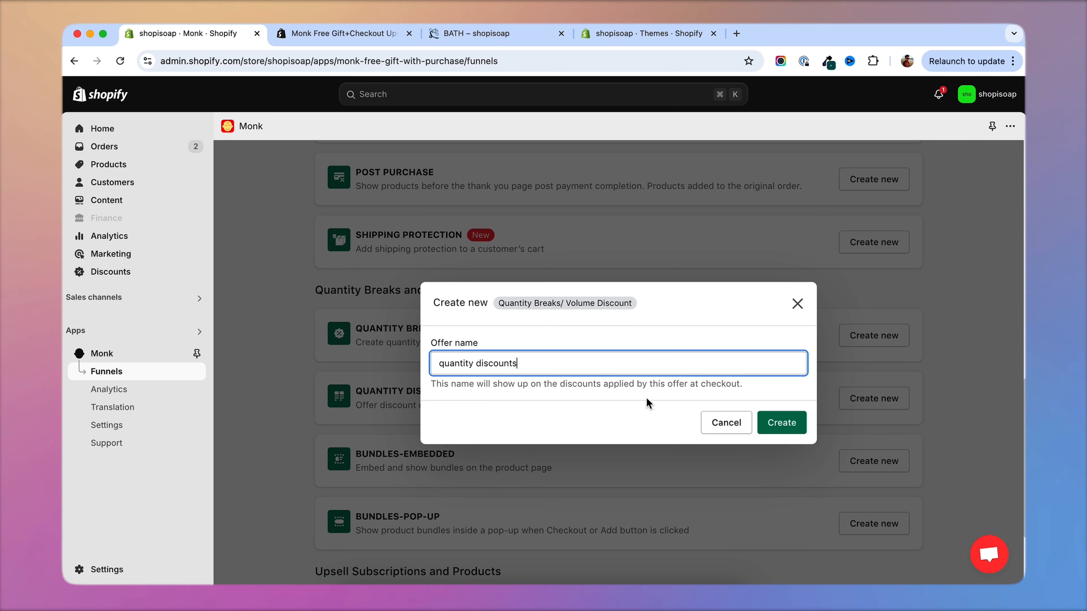
{"action": "left_click", "coordinate": [780, 422]}
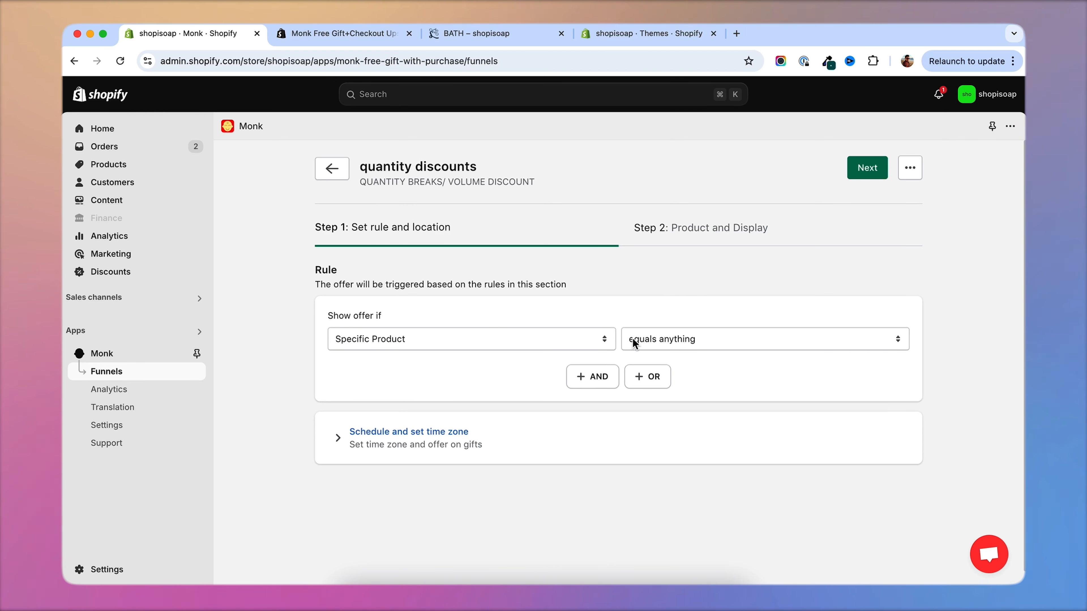
Set the offer's trigger rule to Specific Product contains any.
{"action": "left_click", "coordinate": [393, 348]}
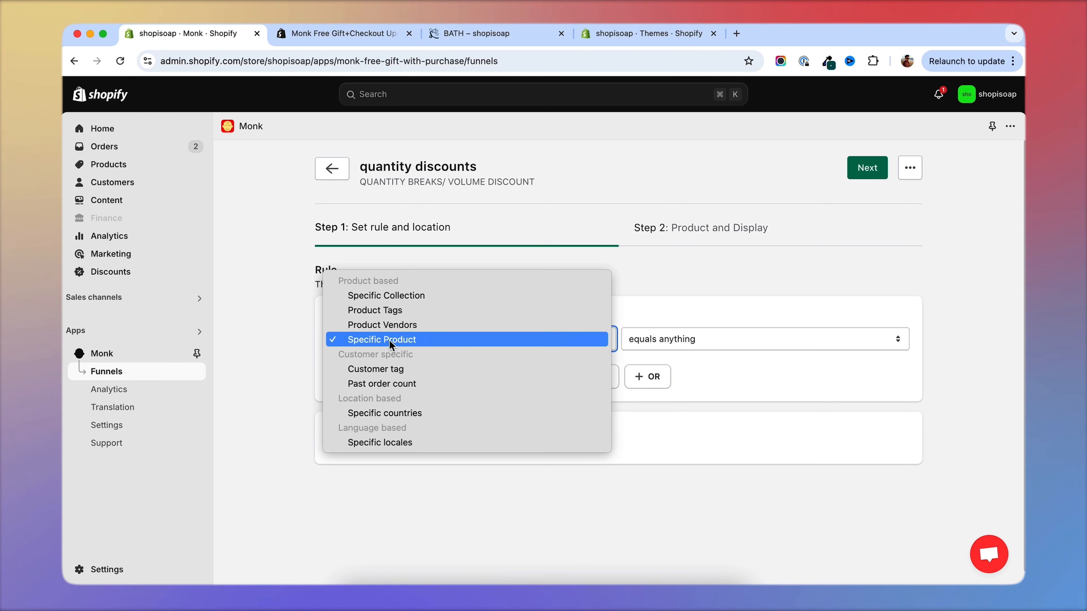
{"action": "left_click", "coordinate": [393, 340]}
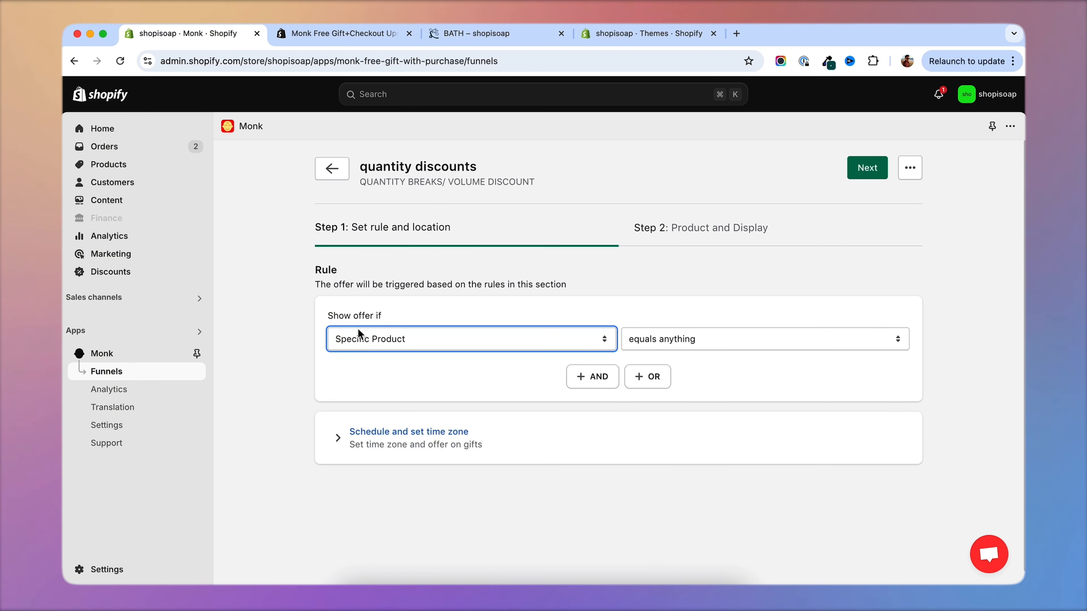
{"action": "left_click", "coordinate": [723, 339]}
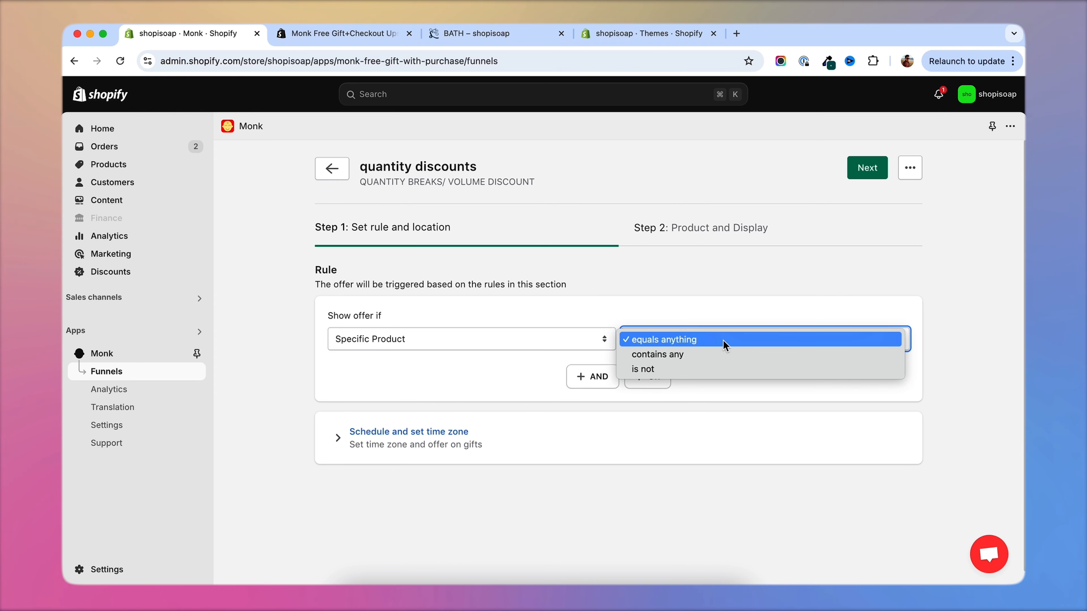
{"action": "left_click", "coordinate": [705, 356]}
Add the products BLUE SKY BOMB, EXOTIC FLORALS BOMB and ORANGE & LEMON BOMB to the trigger rule.
{"action": "left_click", "coordinate": [687, 345]}
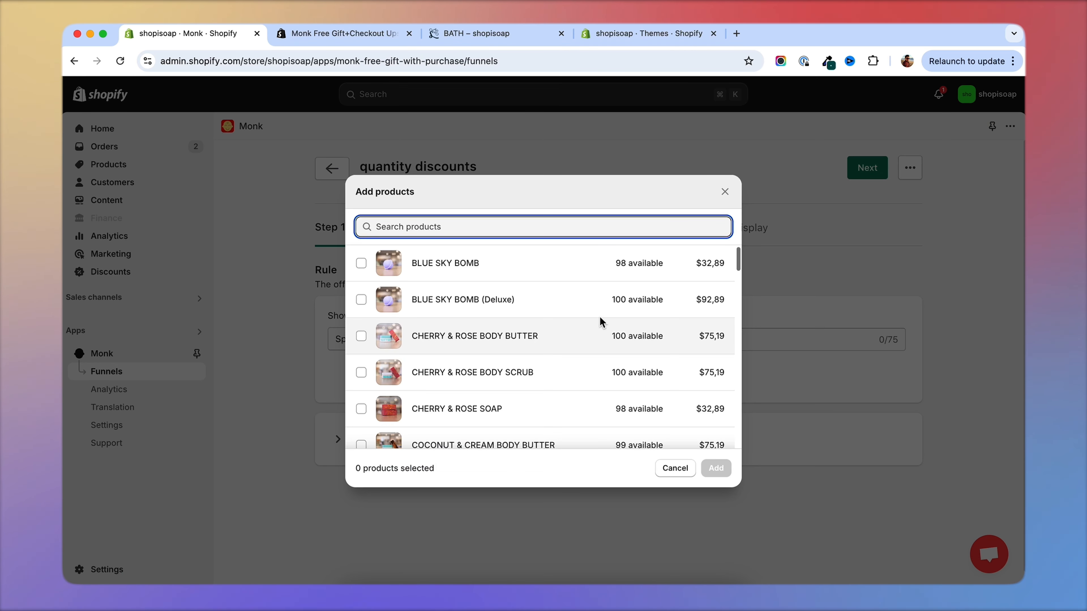
{"action": "left_click", "coordinate": [364, 298]}
{"action": "left_click", "coordinate": [362, 267]}
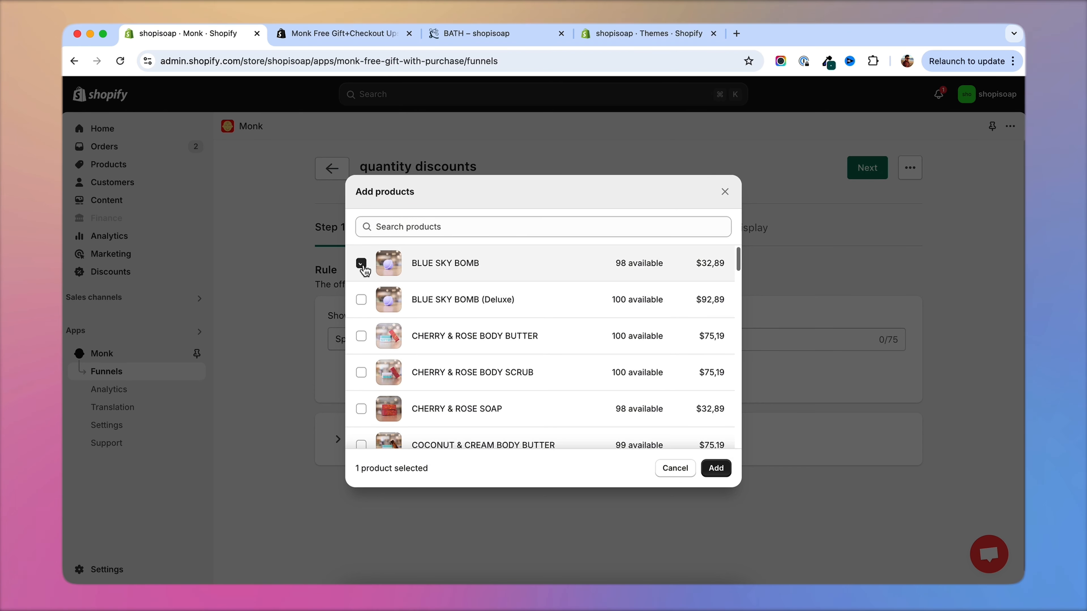
{"action": "scroll", "coordinate": [432, 360], "scroll_direction": "down", "scroll_amount": 10}
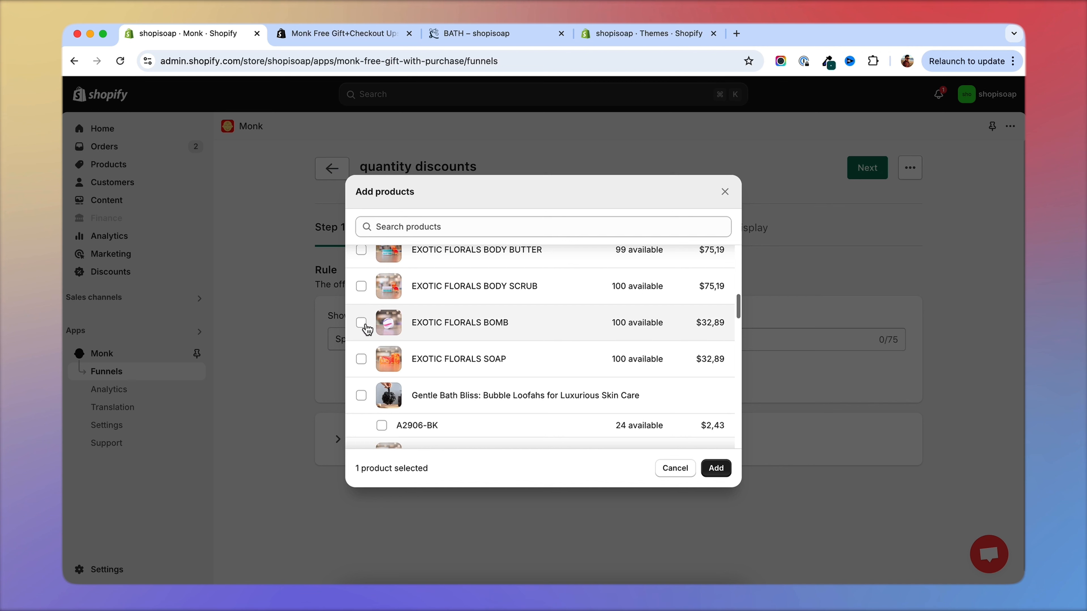
{"action": "left_click", "coordinate": [362, 323]}
{"action": "scroll", "coordinate": [441, 339], "scroll_direction": "down", "scroll_amount": 2}
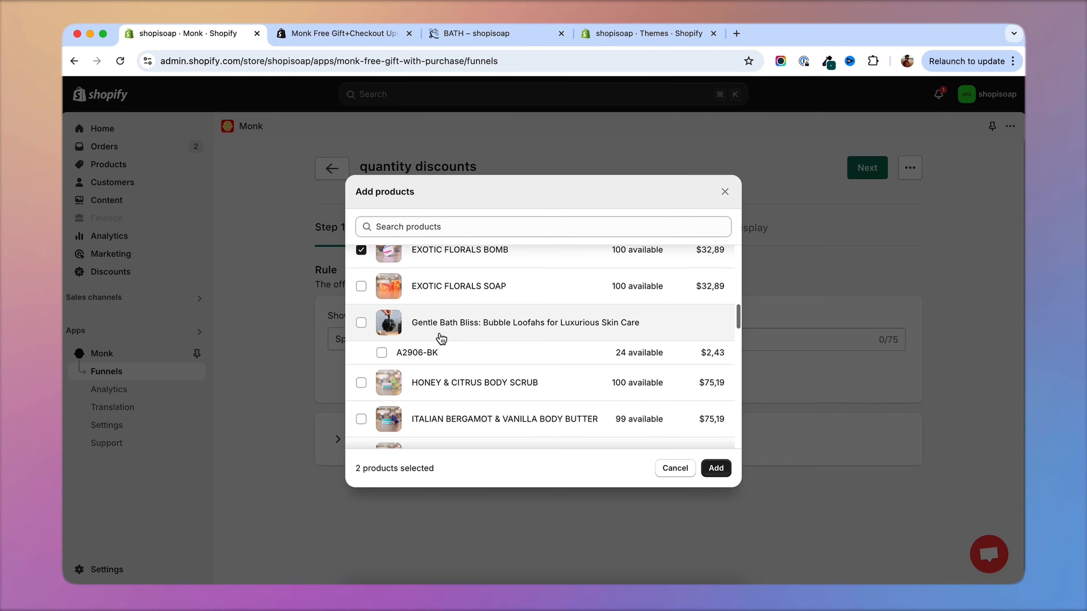
{"action": "scroll", "coordinate": [441, 338], "scroll_direction": "down", "scroll_amount": 10}
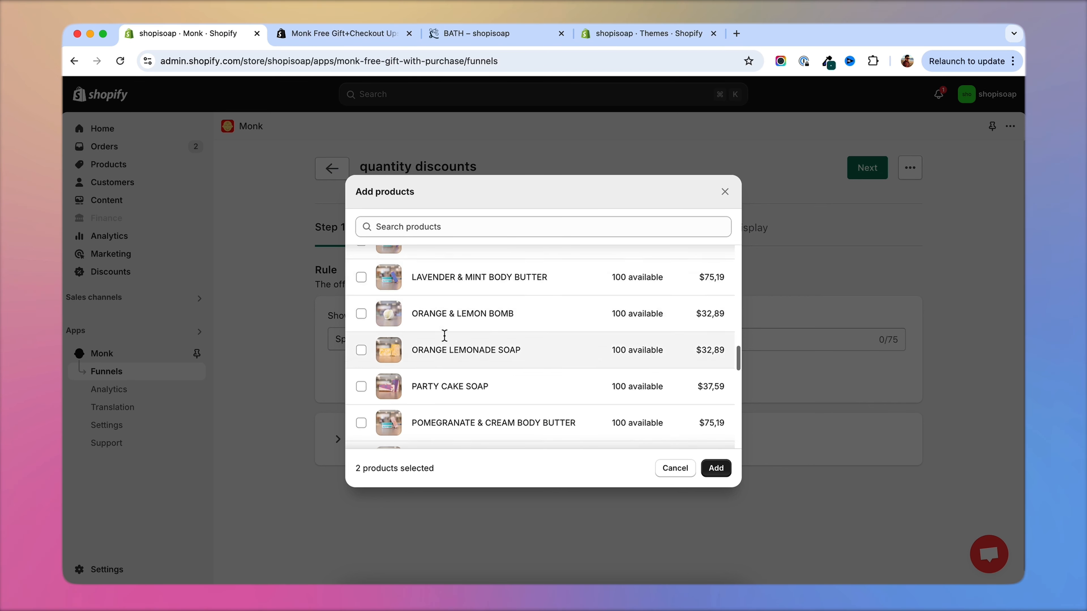
{"action": "left_click", "coordinate": [443, 266]}
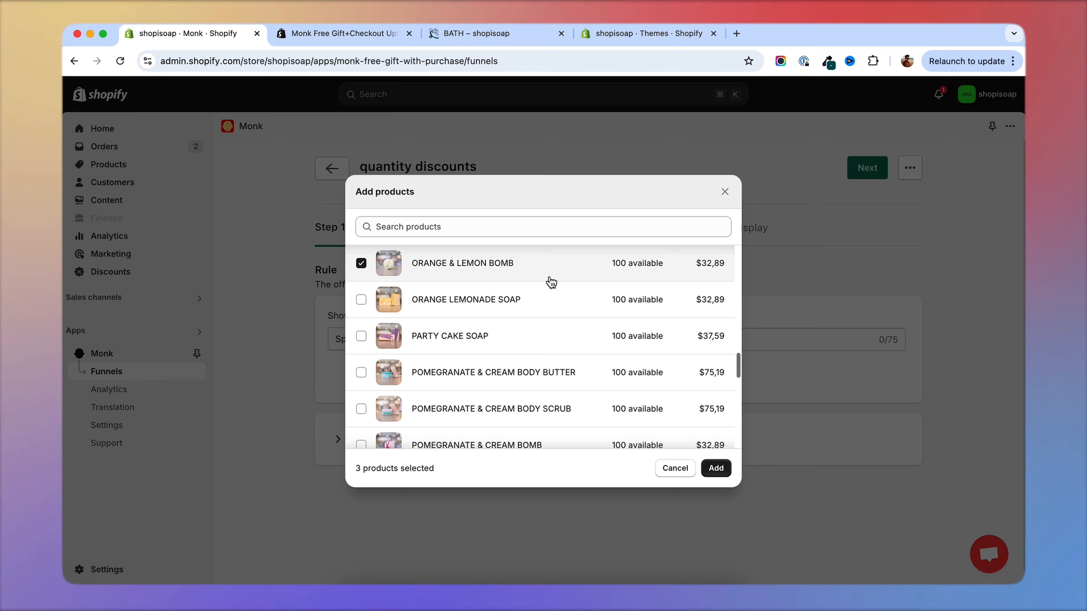
{"action": "left_click", "coordinate": [715, 468]}
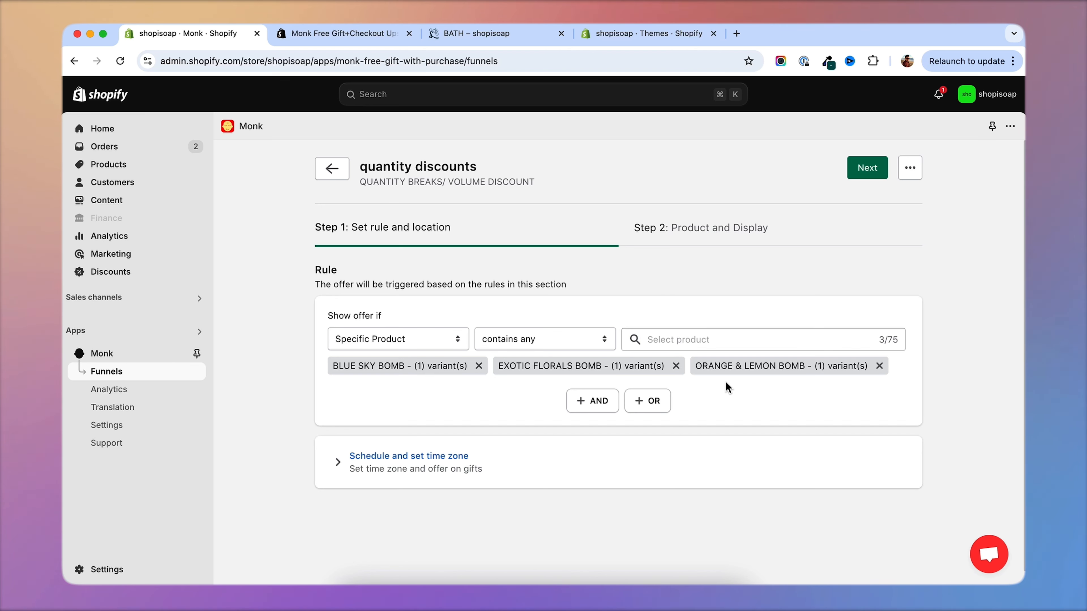
Proceed to the offer's Product and Display step and set Quantity option 2's item count to 3.
{"action": "scroll", "coordinate": [730, 383], "scroll_direction": "down", "scroll_amount": 1}
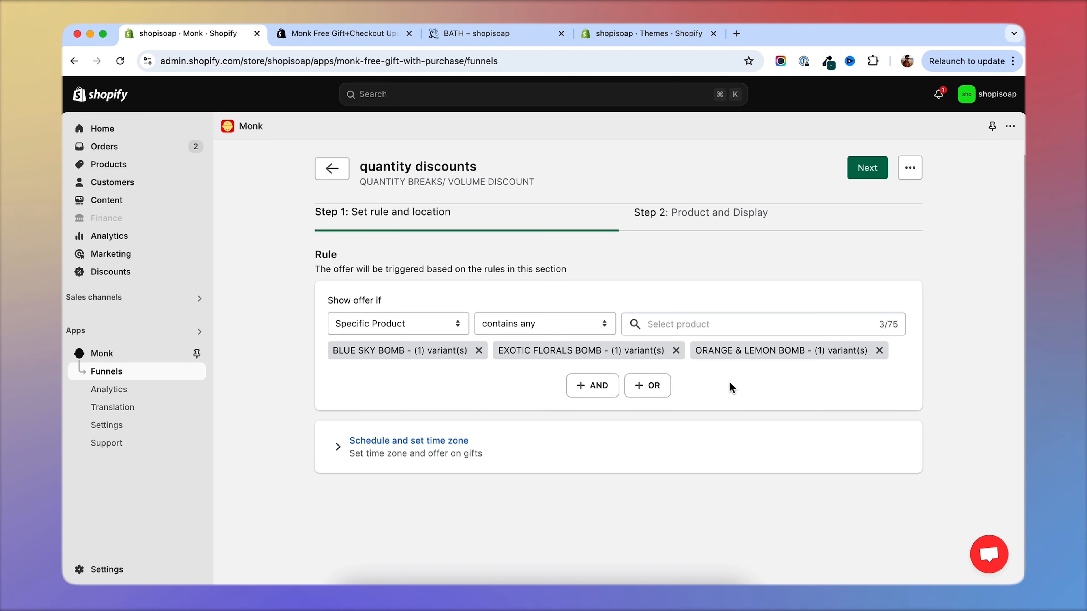
{"action": "left_click", "coordinate": [861, 176]}
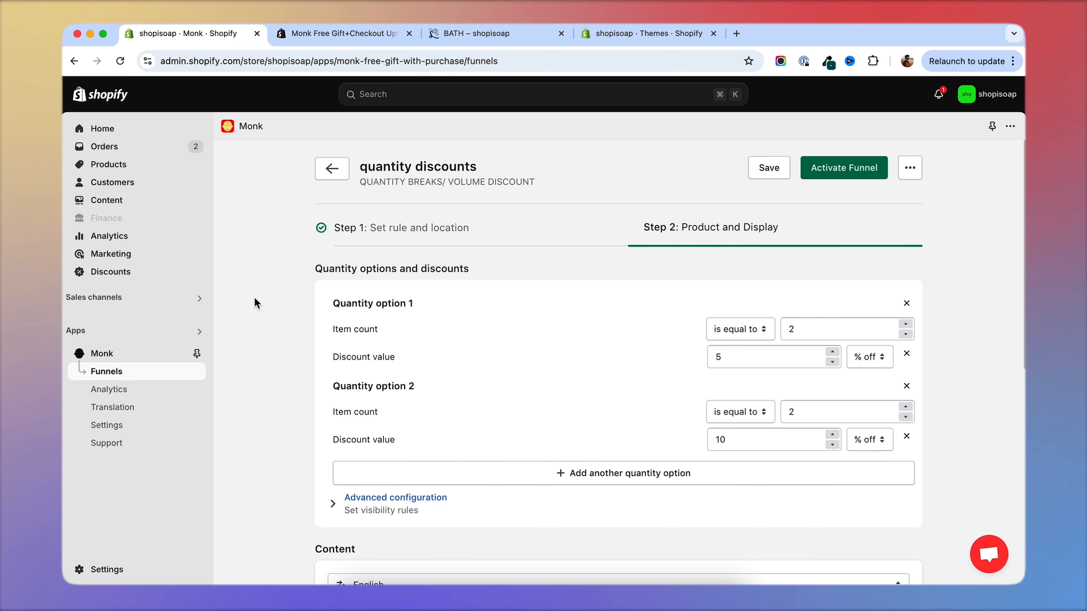
{"action": "scroll", "coordinate": [293, 265], "scroll_direction": "down", "scroll_amount": 1}
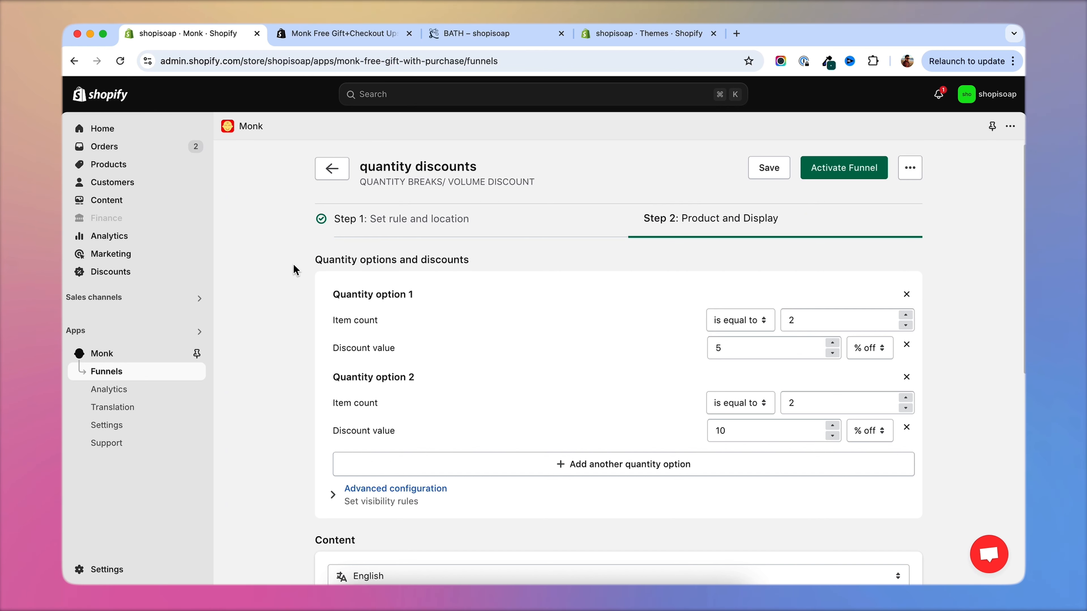
{"action": "scroll", "coordinate": [293, 269], "scroll_direction": "down", "scroll_amount": 4}
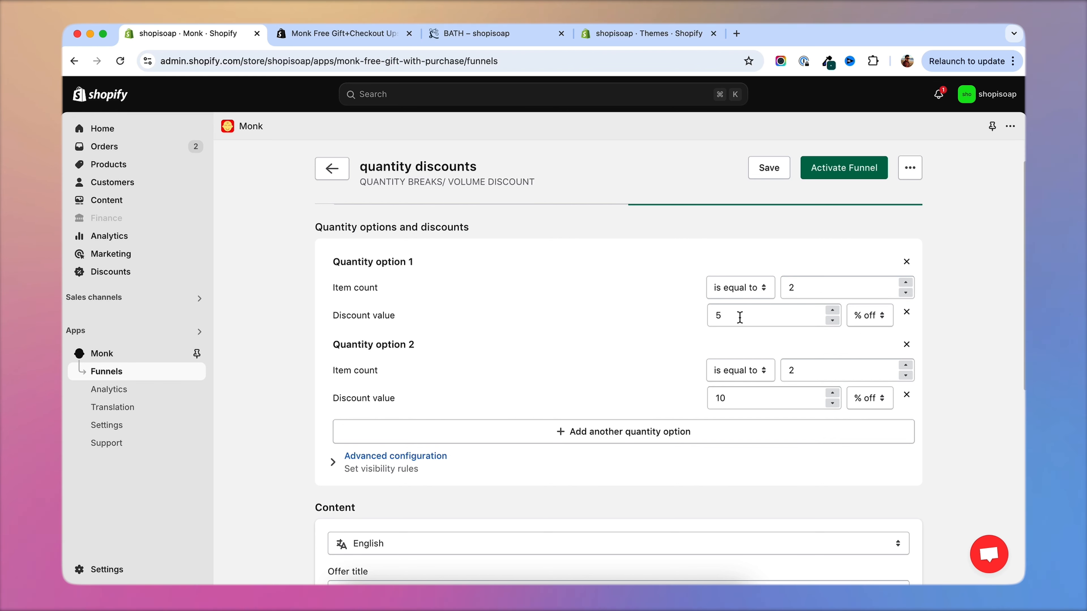
{"action": "left_click", "coordinate": [789, 342]}
{"action": "type", "text": "3"}
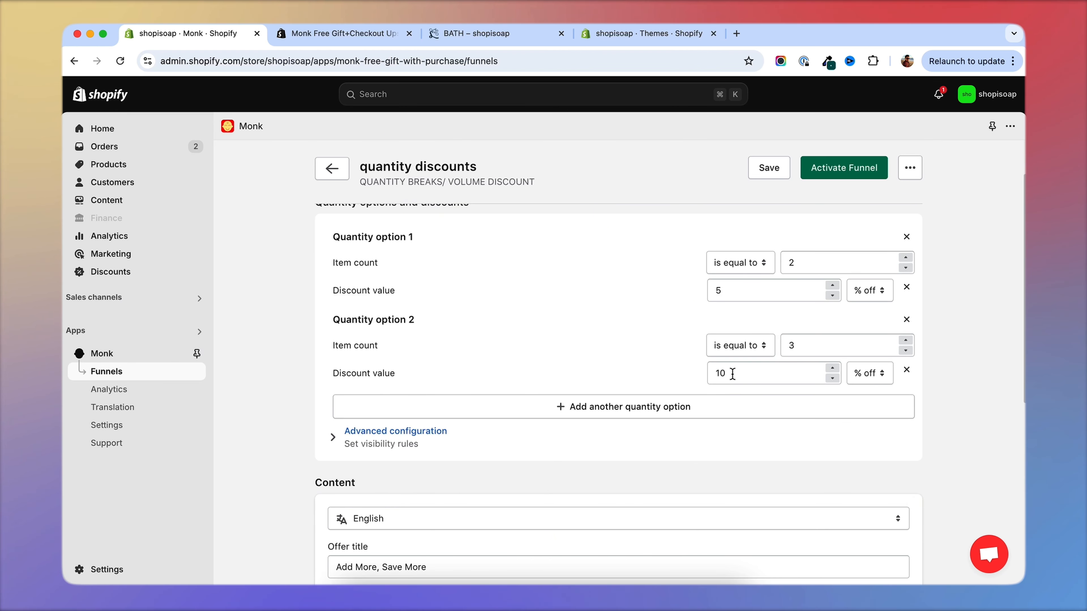
Add a third quantity option with item count 4 and a 15% off discount, and activate the funnel.
{"action": "left_click", "coordinate": [615, 409]}
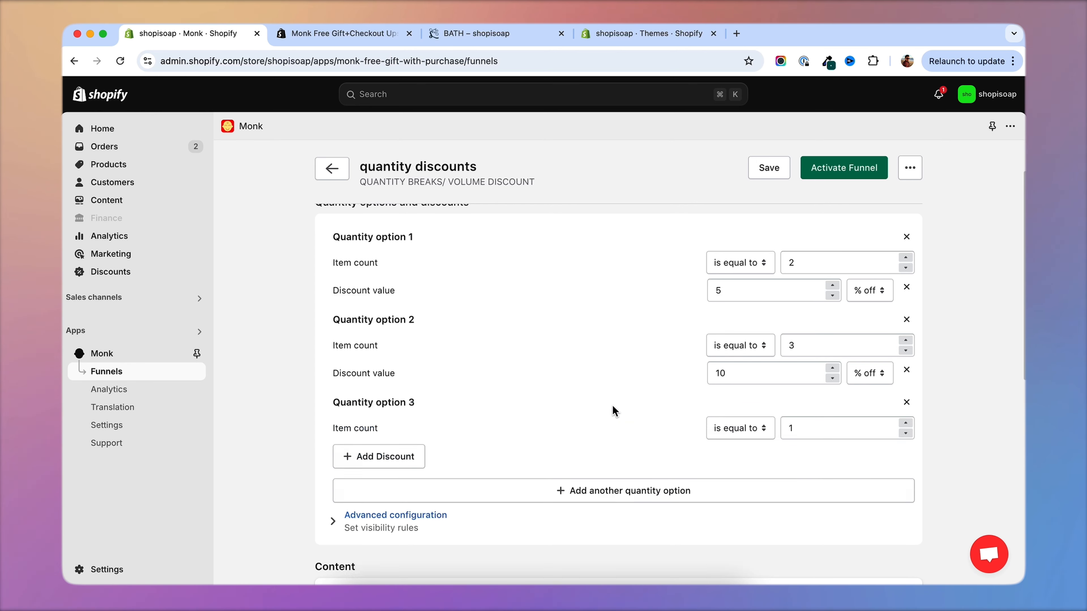
{"action": "scroll", "coordinate": [618, 363], "scroll_direction": "down", "scroll_amount": 2}
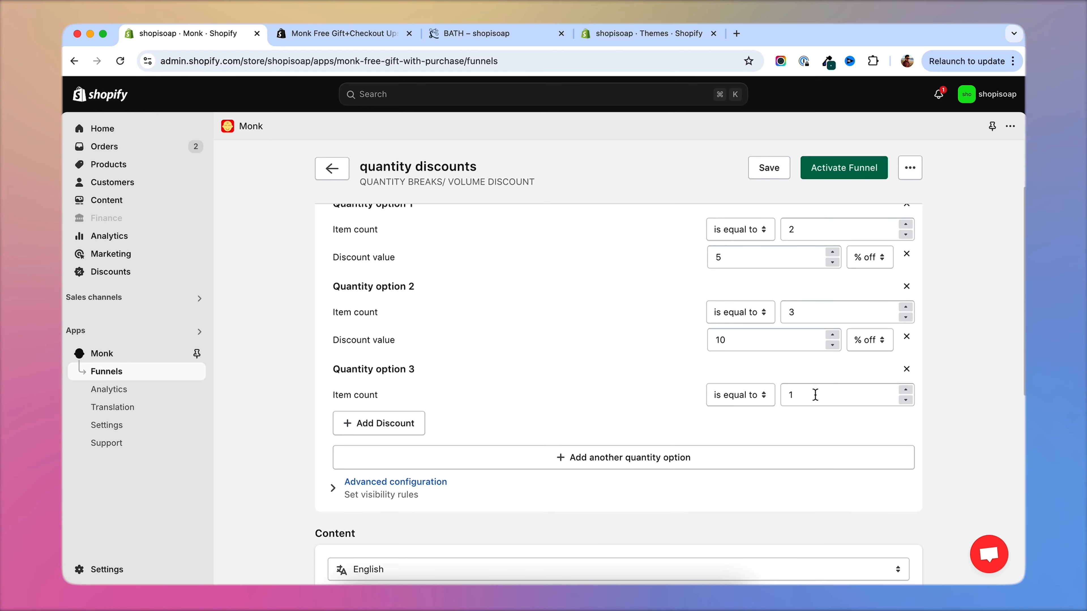
{"action": "double_click", "coordinate": [838, 400]}
{"action": "type", "text": "4"}
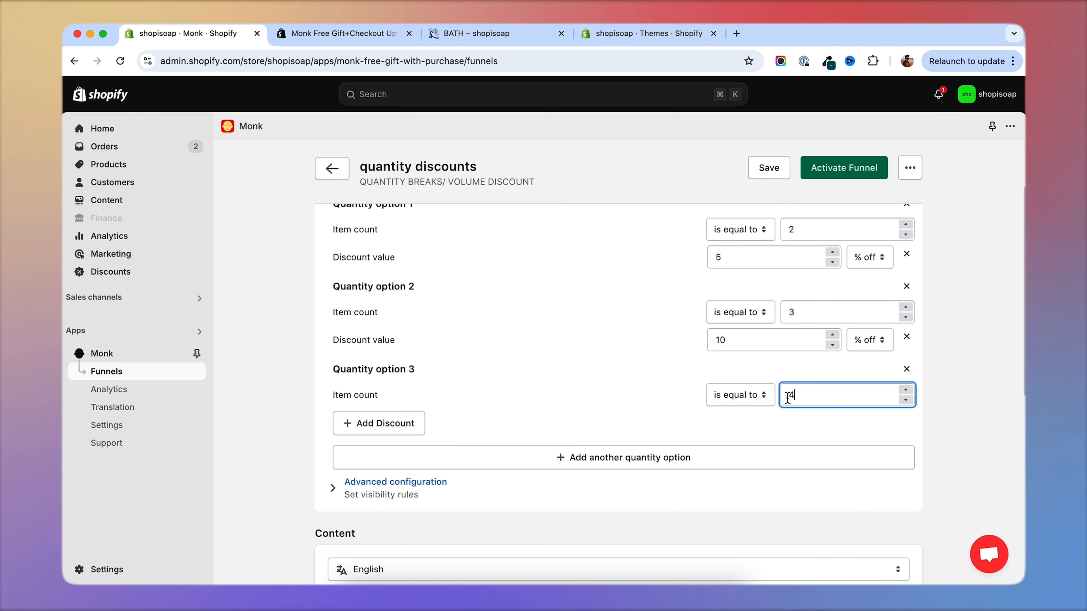
{"action": "left_click", "coordinate": [393, 427]}
{"action": "double_click", "coordinate": [718, 425]}
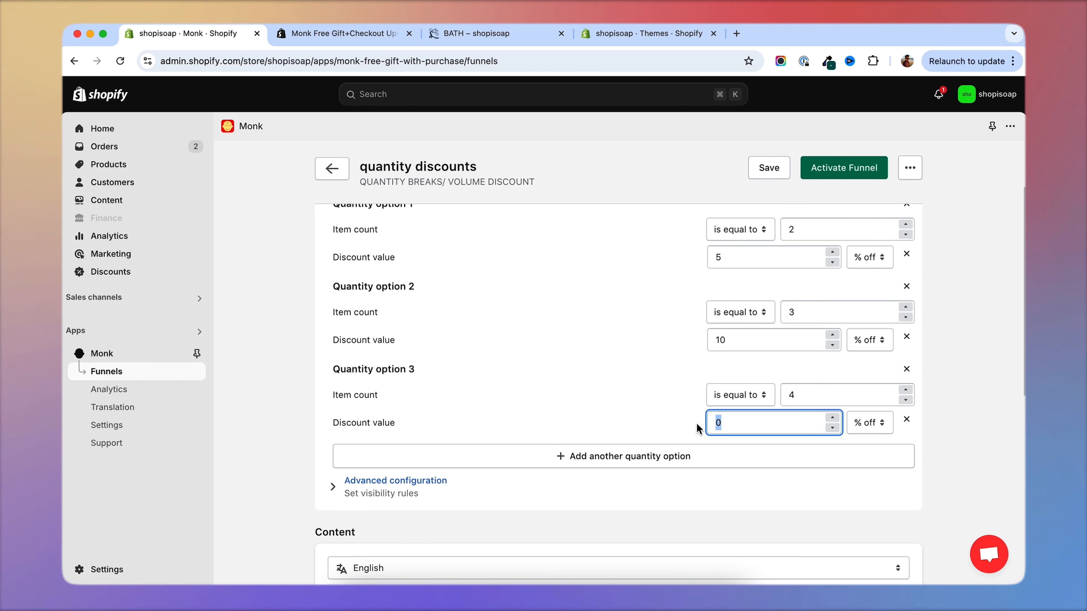
{"action": "type", "text": "15"}
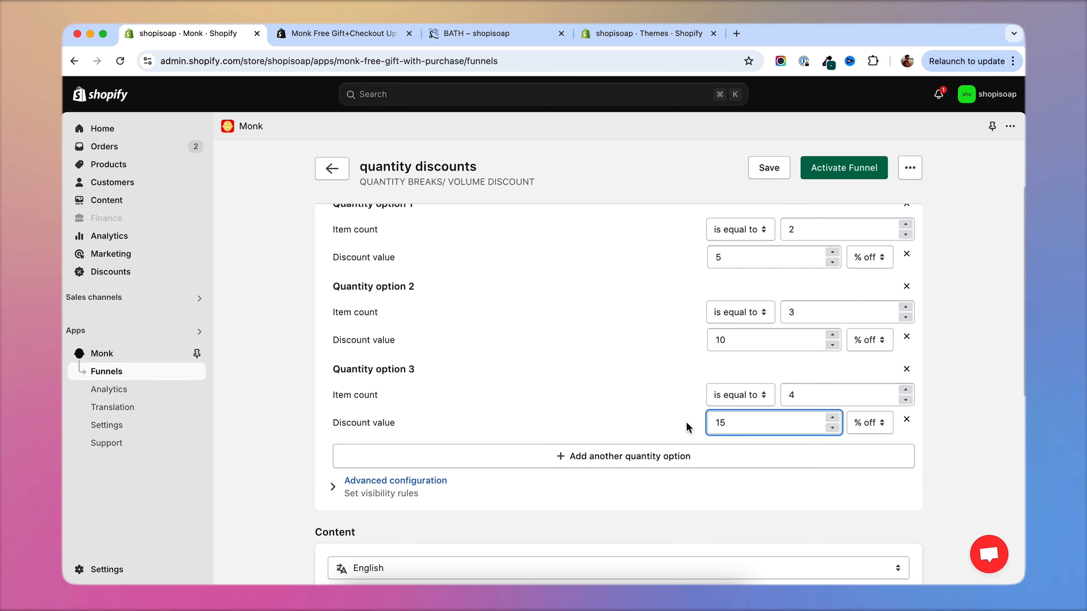
{"action": "left_click", "coordinate": [279, 379]}
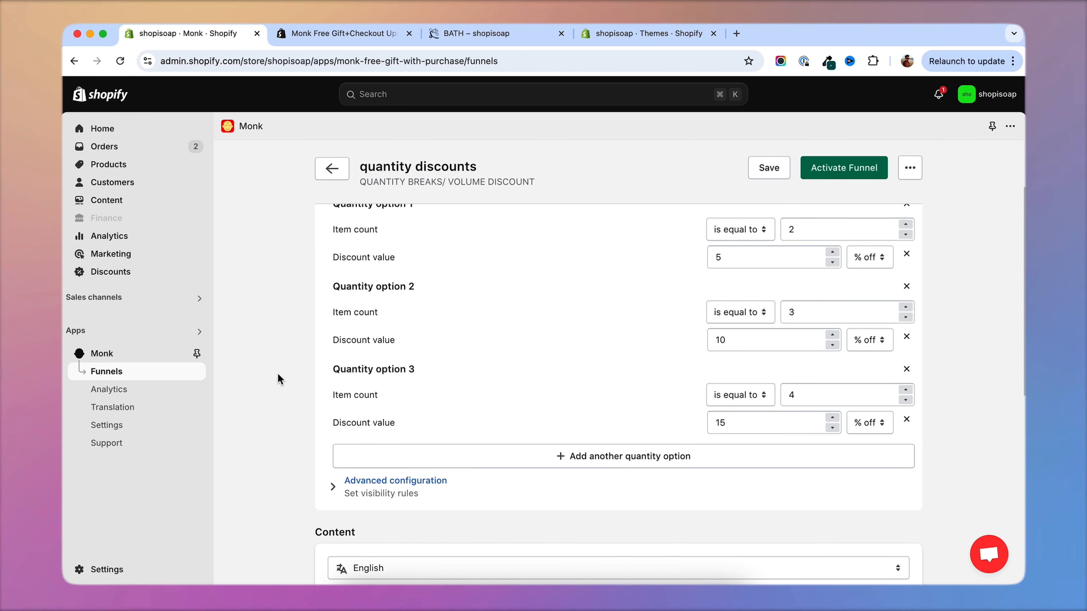
{"action": "scroll", "coordinate": [279, 379], "scroll_direction": "up", "scroll_amount": 2}
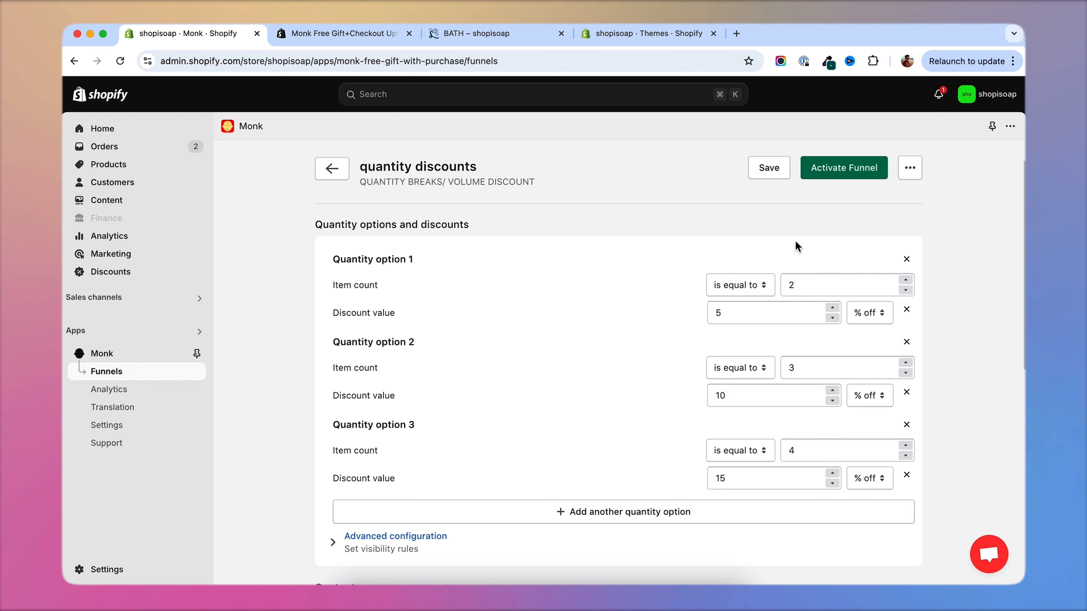
{"action": "left_click", "coordinate": [837, 169]}
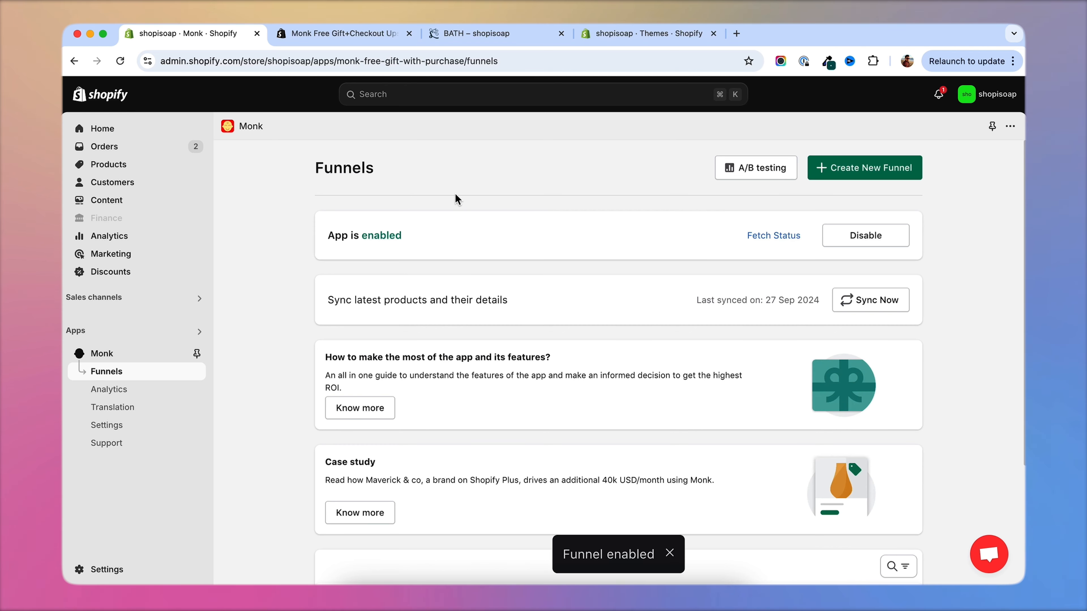
Open the BLUE SKY BOMB product page on the storefront and examine its quantity break offer.
{"action": "left_click", "coordinate": [476, 33]}
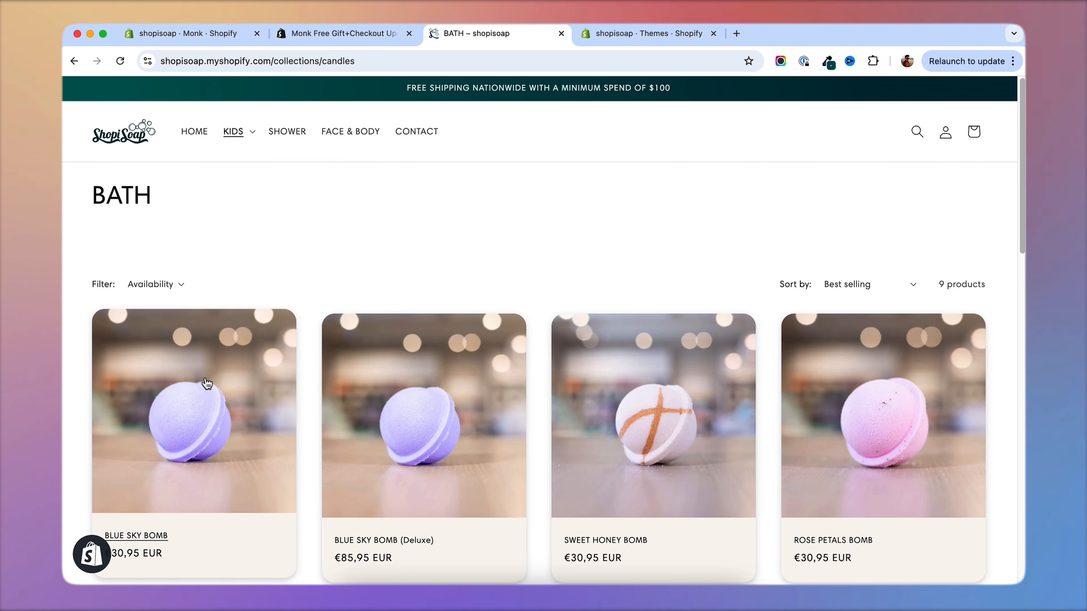
{"action": "left_click", "coordinate": [220, 356]}
{"action": "scroll", "coordinate": [770, 227], "scroll_direction": "down", "scroll_amount": 3}
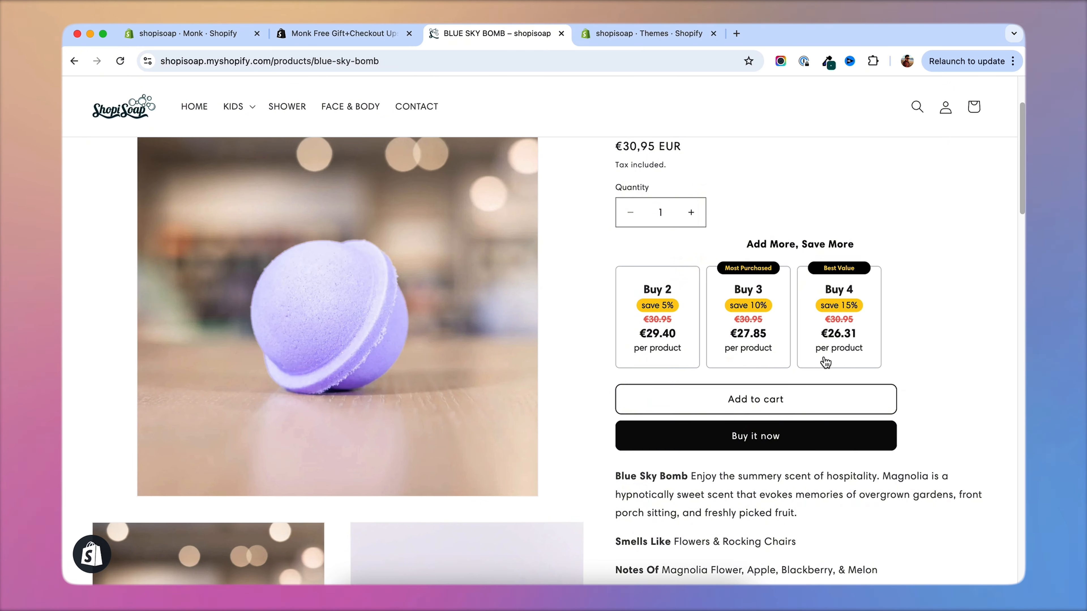
{"action": "scroll", "coordinate": [824, 360], "scroll_direction": "up", "scroll_amount": 2}
{"action": "scroll", "coordinate": [928, 345], "scroll_direction": "down", "scroll_amount": 1}
Choose the Buy 3 offer tile, add it to the cart, and close the cart after checking the discount.
{"action": "left_click", "coordinate": [752, 409]}
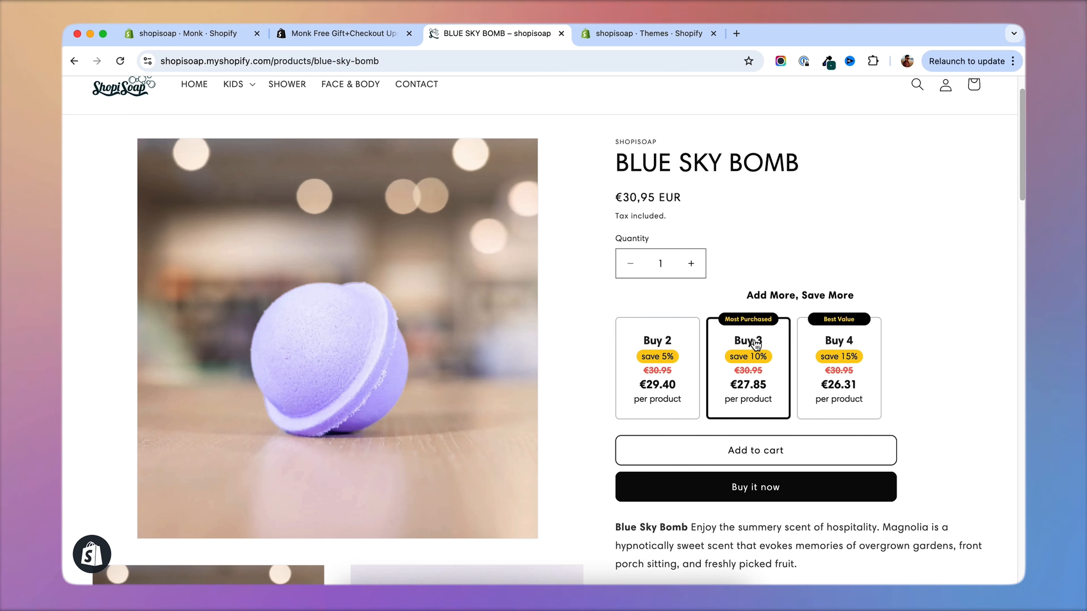
{"action": "left_click", "coordinate": [752, 453]}
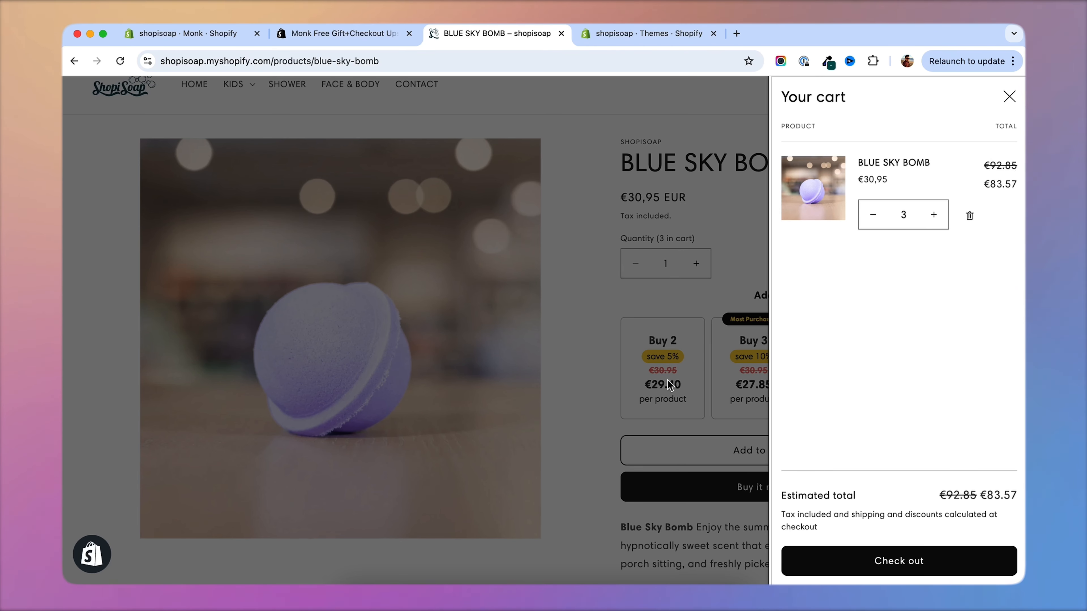
{"action": "left_click", "coordinate": [741, 408]}
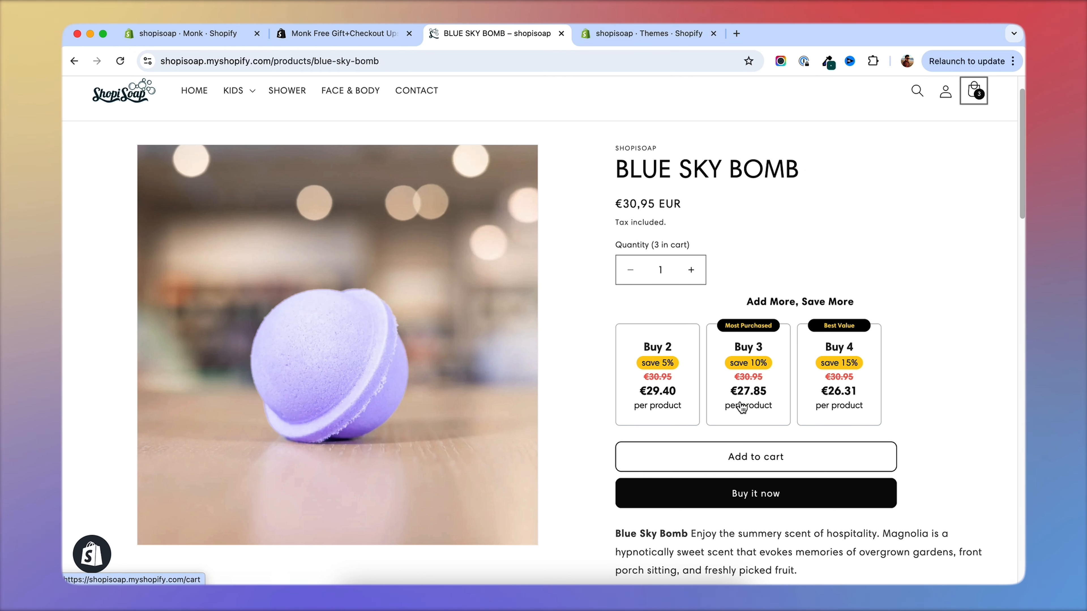
Set the product quantity to 4, remove the existing cart item, and add the four bombs to the cart to check the discount.
{"action": "left_click", "coordinate": [692, 271]}
{"action": "left_click", "coordinate": [692, 270]}
{"action": "left_click", "coordinate": [692, 270]}
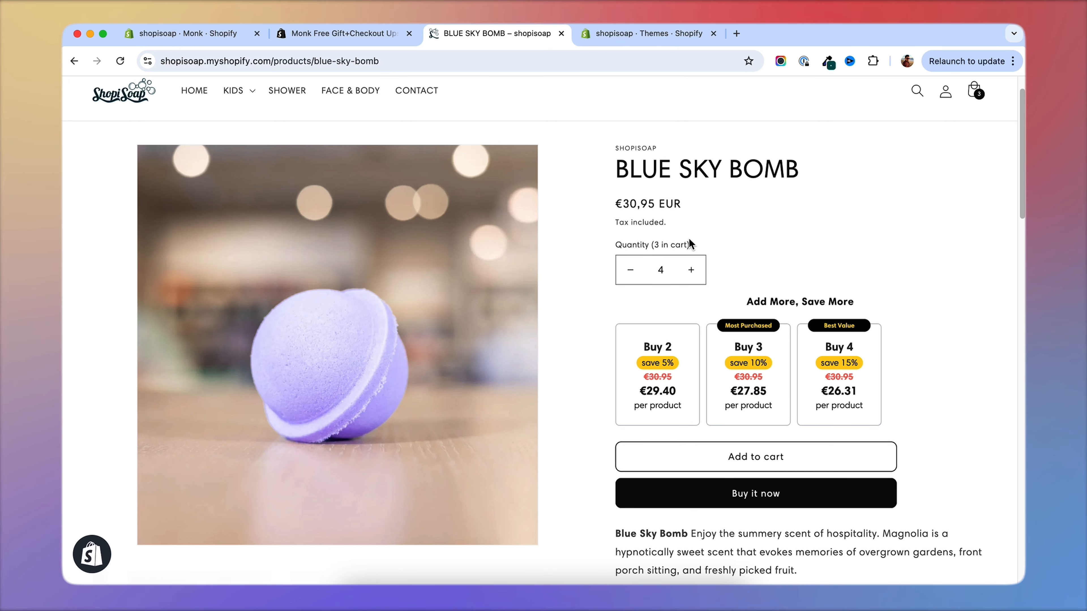
{"action": "left_click", "coordinate": [965, 104]}
{"action": "left_click", "coordinate": [970, 216]}
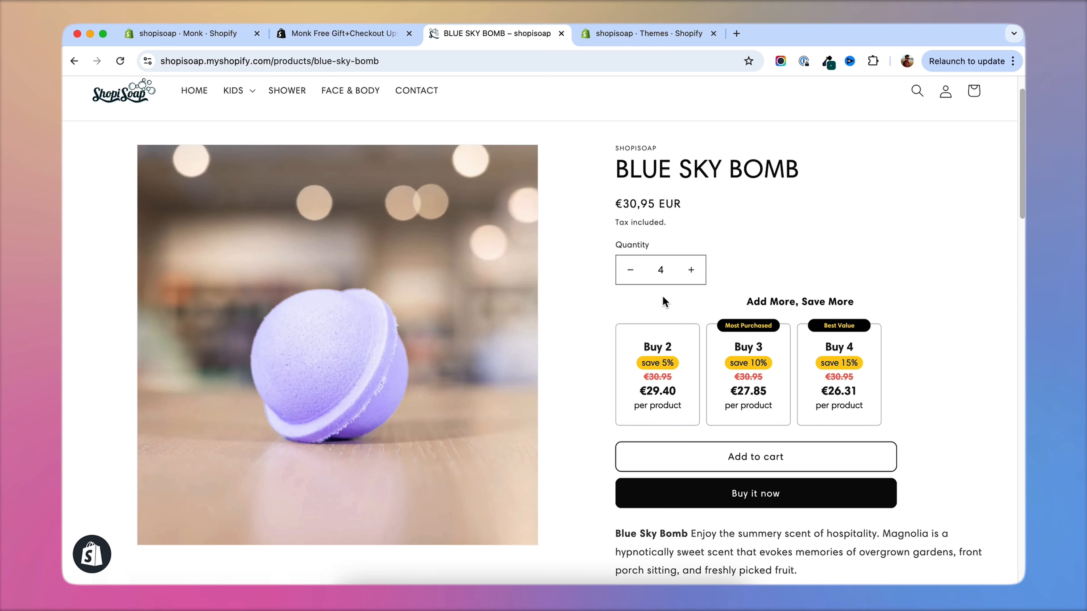
{"action": "left_click", "coordinate": [762, 456]}
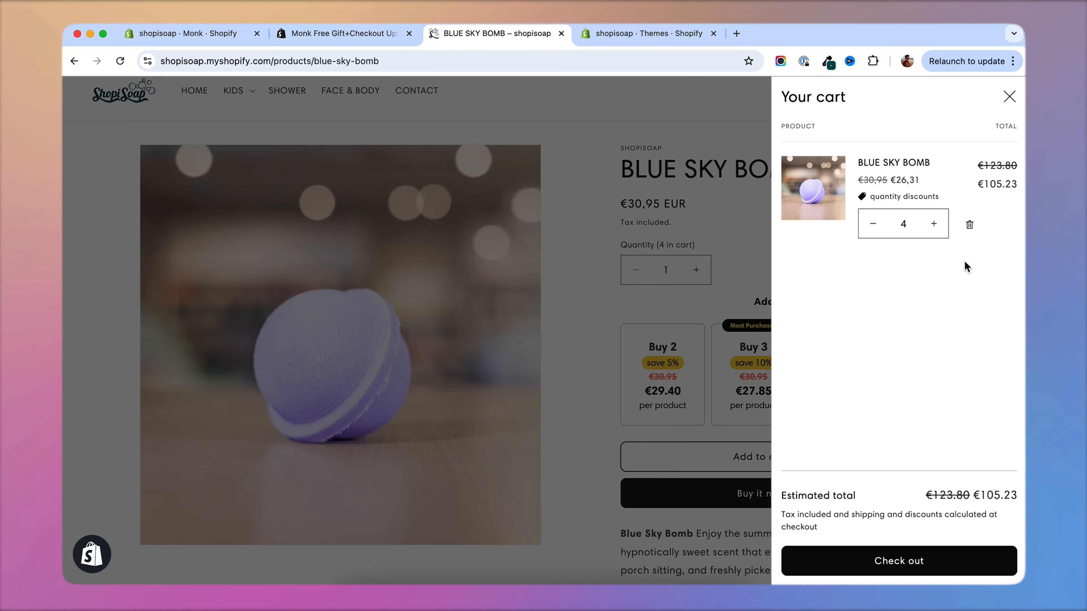
{"action": "left_click", "coordinate": [747, 388]}
{"action": "scroll", "coordinate": [747, 388], "scroll_direction": "up", "scroll_amount": 1}
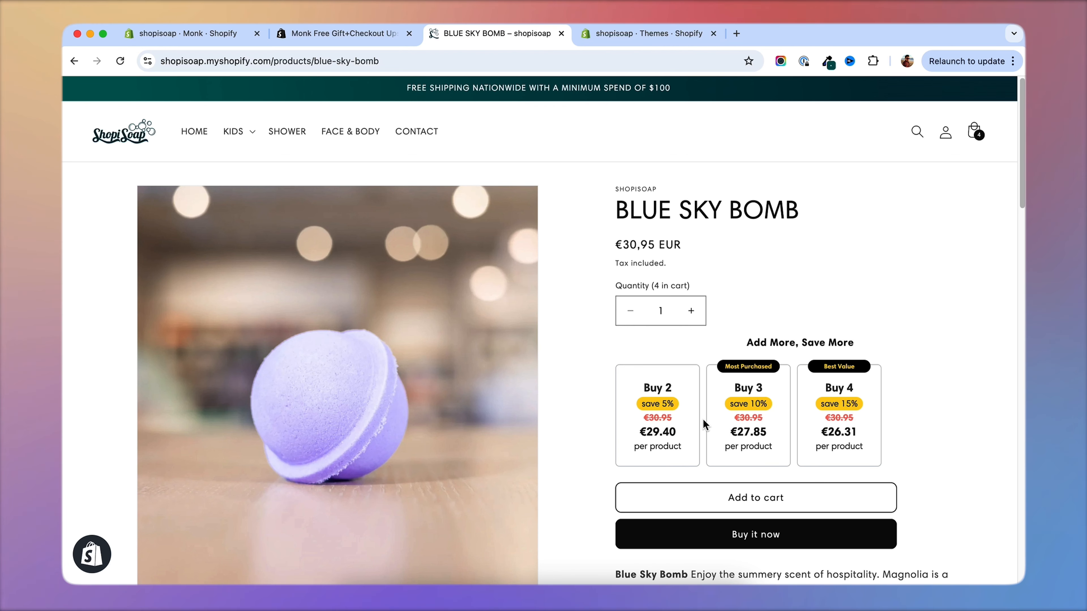
{"action": "scroll", "coordinate": [703, 424], "scroll_direction": "down", "scroll_amount": 1}
{"action": "scroll", "coordinate": [605, 233], "scroll_direction": "up", "scroll_amount": 1}
Return to Monk's funnels in the Shopify admin and open the quantity discounts funnel for editing.
{"action": "left_click", "coordinate": [188, 34]}
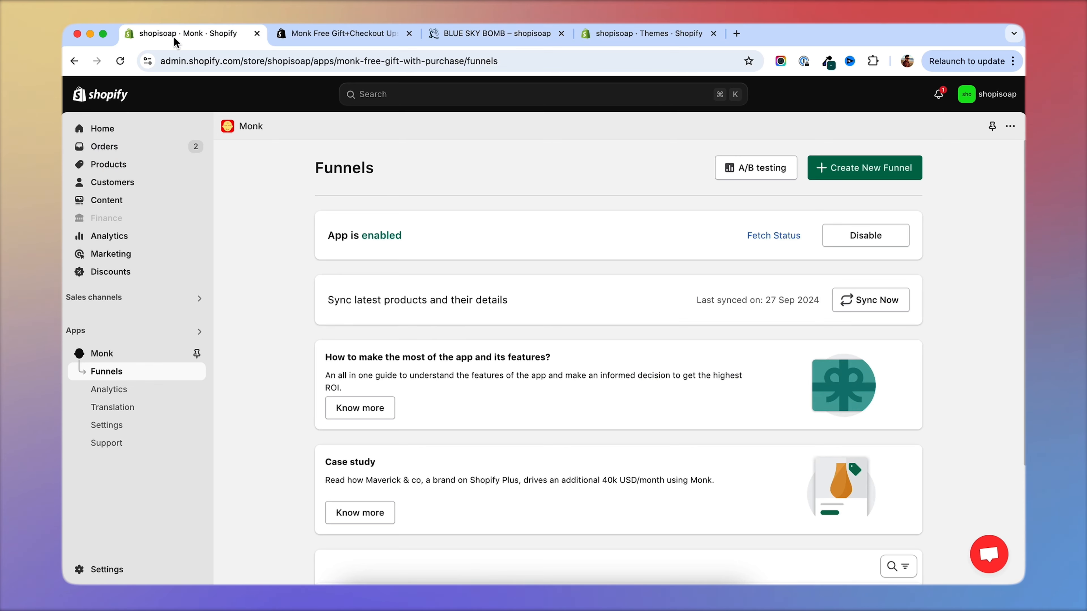
{"action": "scroll", "coordinate": [315, 346], "scroll_direction": "down", "scroll_amount": 5}
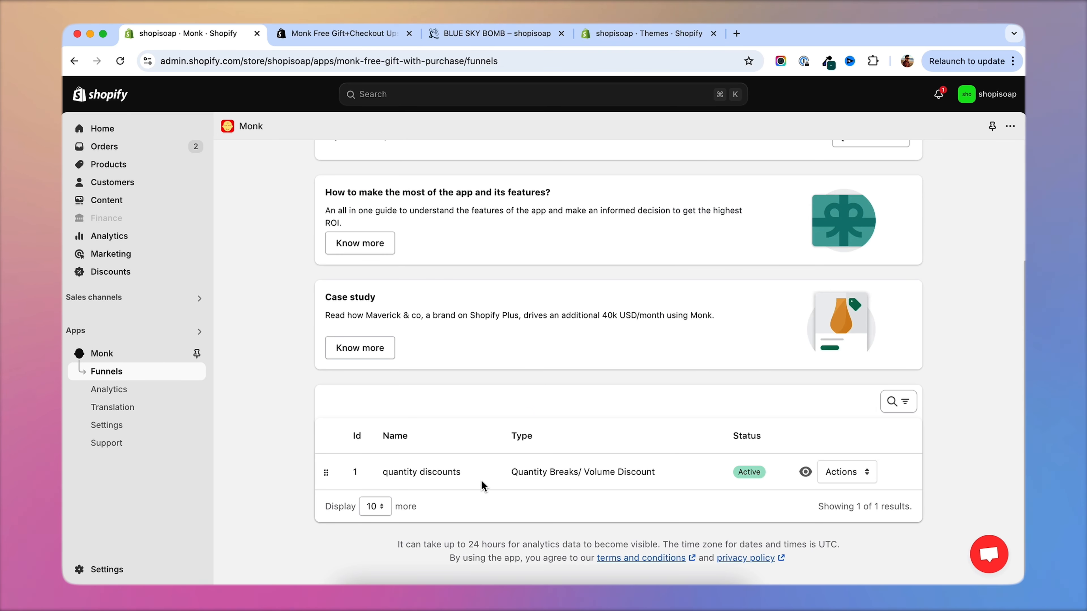
{"action": "left_click", "coordinate": [839, 473]}
{"action": "left_click", "coordinate": [846, 501]}
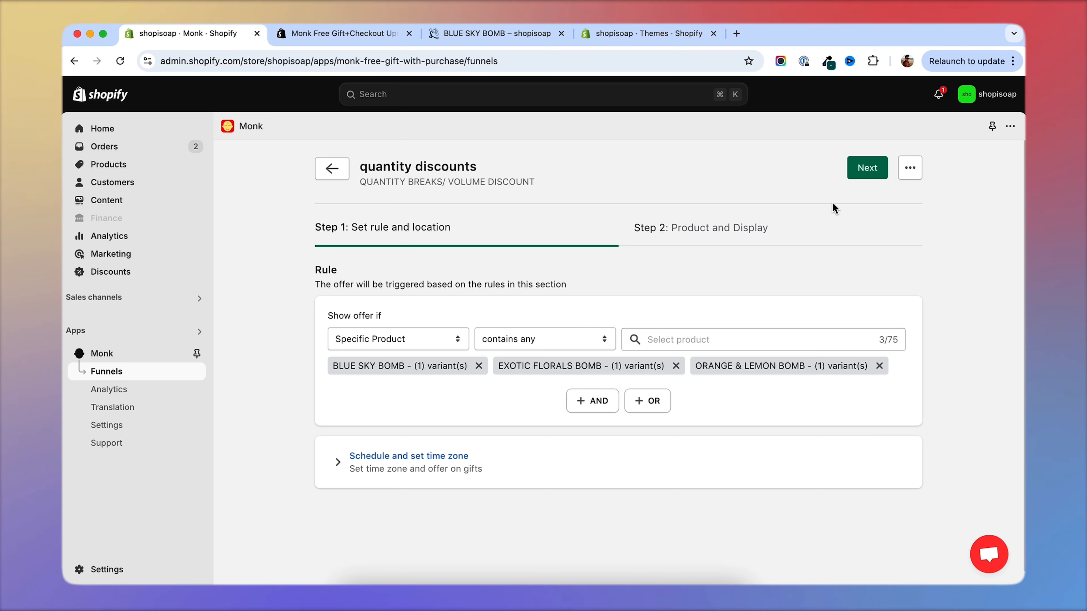
Open the display and design editor from the funnel's Product and Display step, and show its Font settings.
{"action": "left_click", "coordinate": [862, 168]}
{"action": "scroll", "coordinate": [608, 388], "scroll_direction": "down", "scroll_amount": 12}
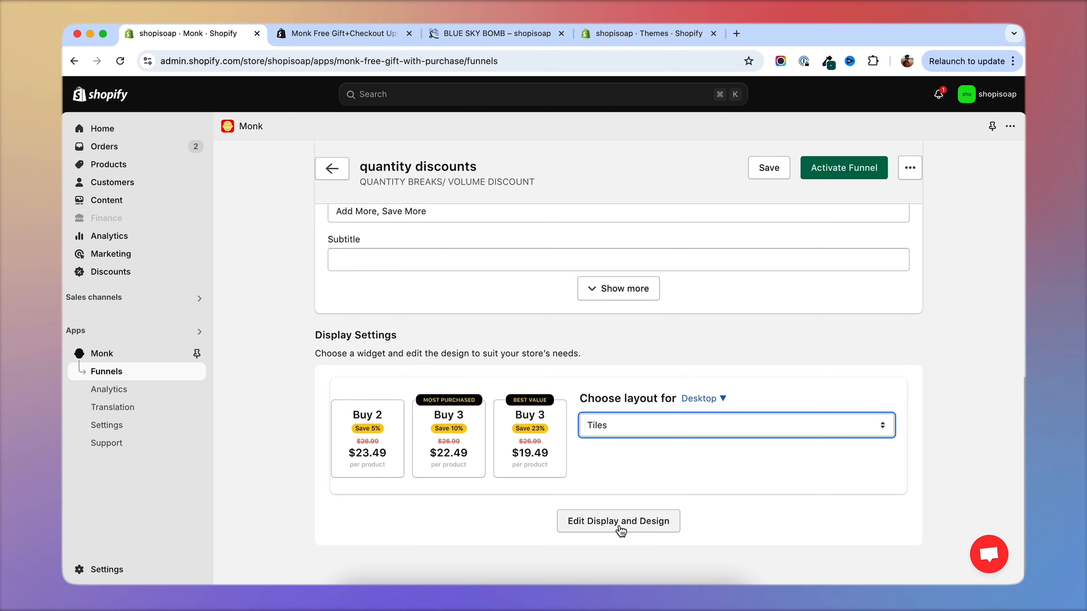
{"action": "left_click", "coordinate": [619, 523]}
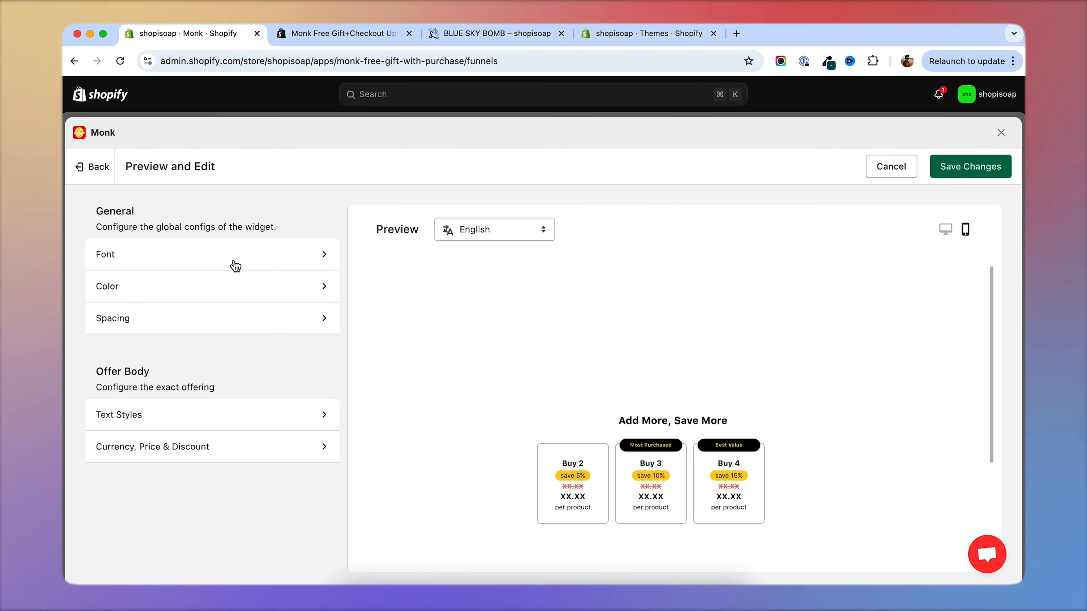
{"action": "left_click", "coordinate": [180, 255]}
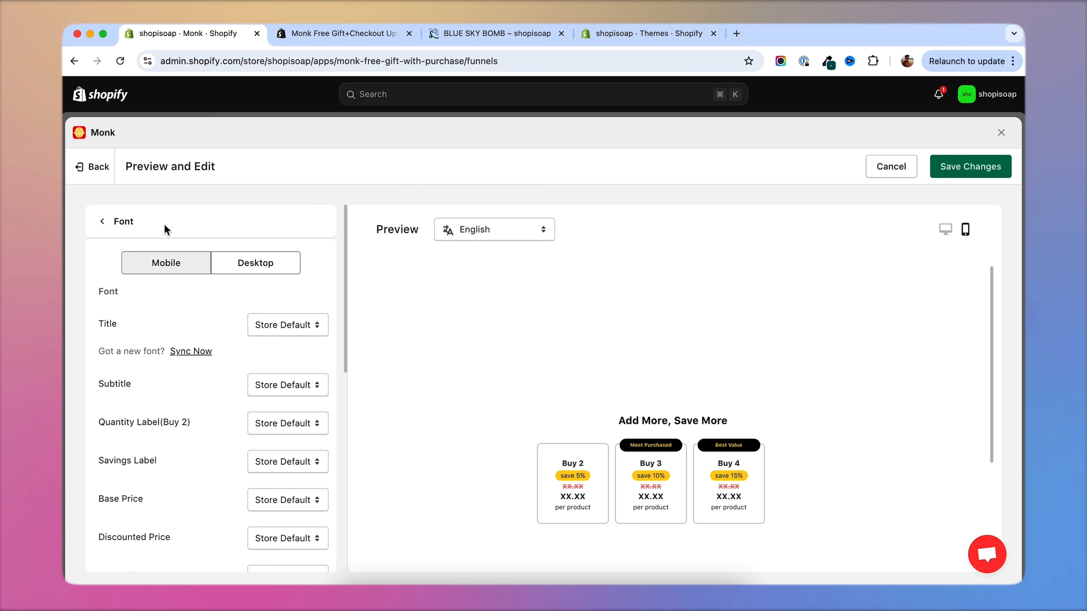
Review the widget's Color settings and check the offer tiles on the Blue Sky Bomb product page.
{"action": "left_click", "coordinate": [106, 217]}
{"action": "left_click", "coordinate": [145, 285]}
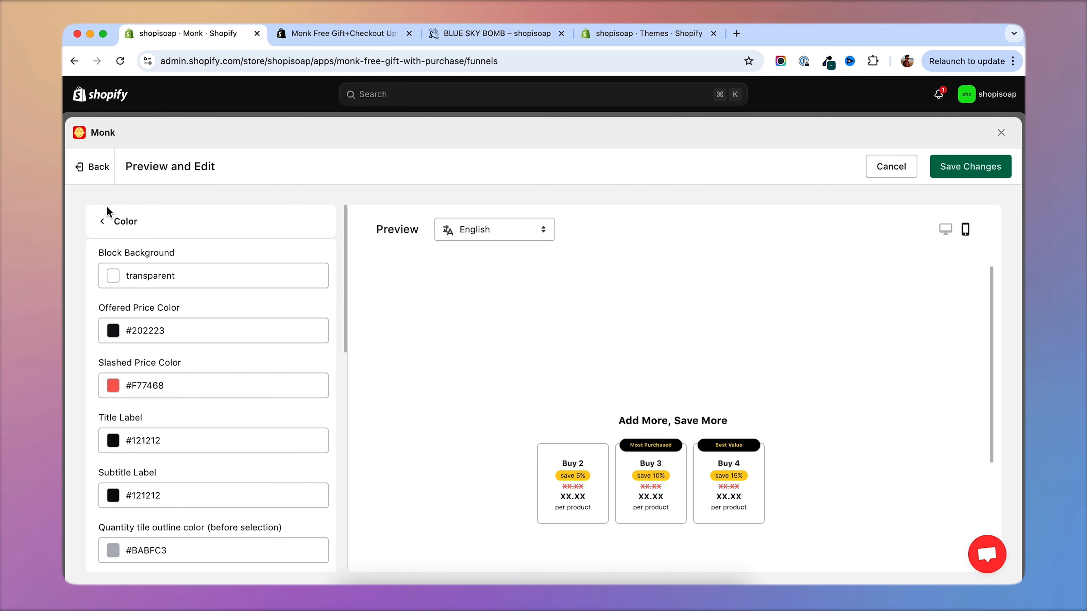
{"action": "left_click", "coordinate": [105, 216]}
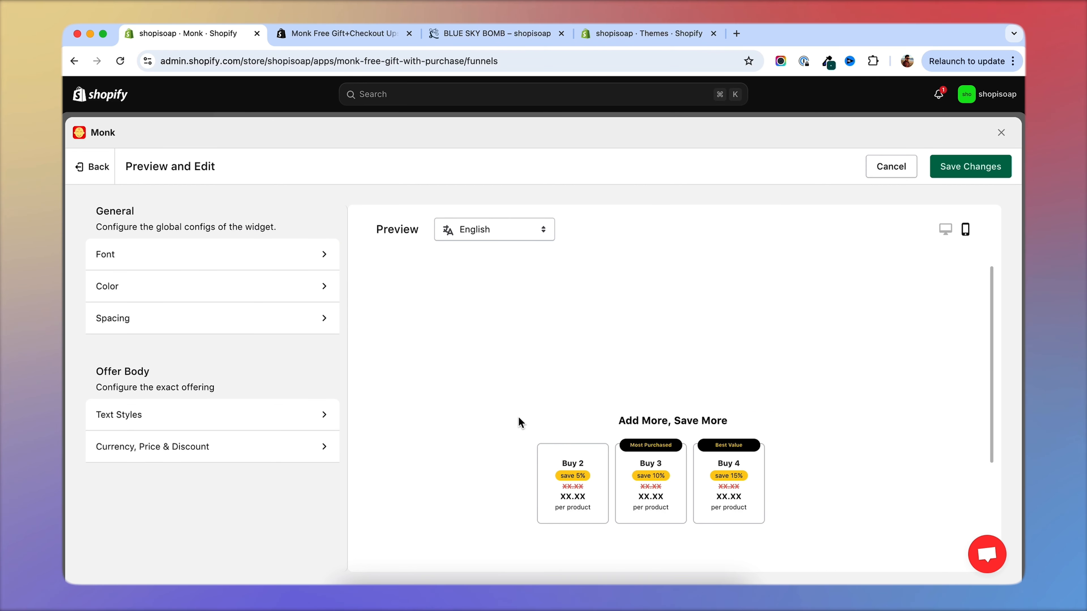
{"action": "scroll", "coordinate": [638, 450], "scroll_direction": "down", "scroll_amount": 2}
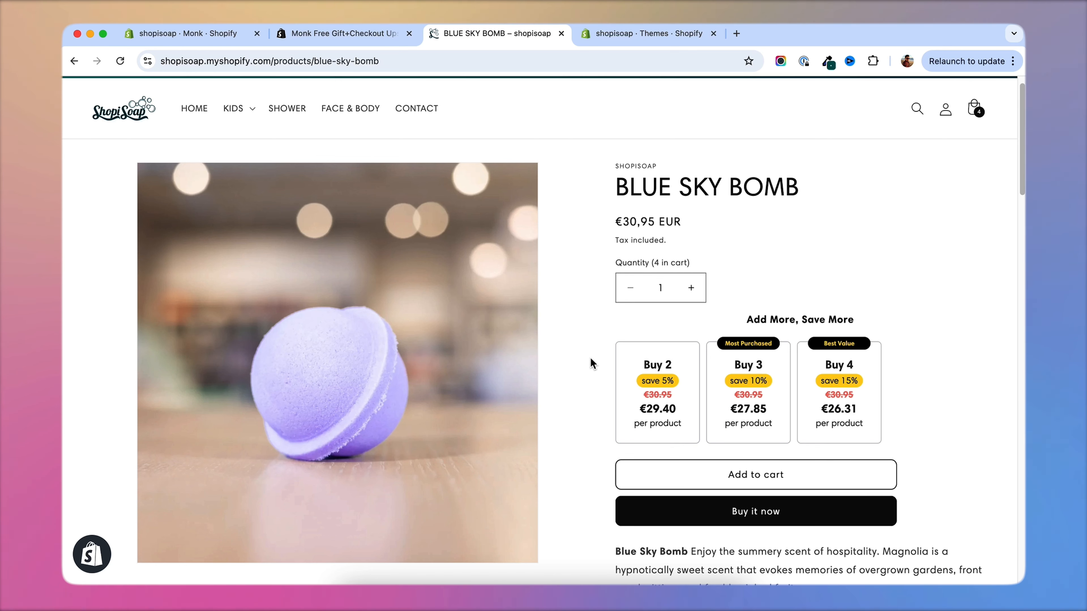
{"action": "scroll", "coordinate": [590, 364], "scroll_direction": "down", "scroll_amount": 2}
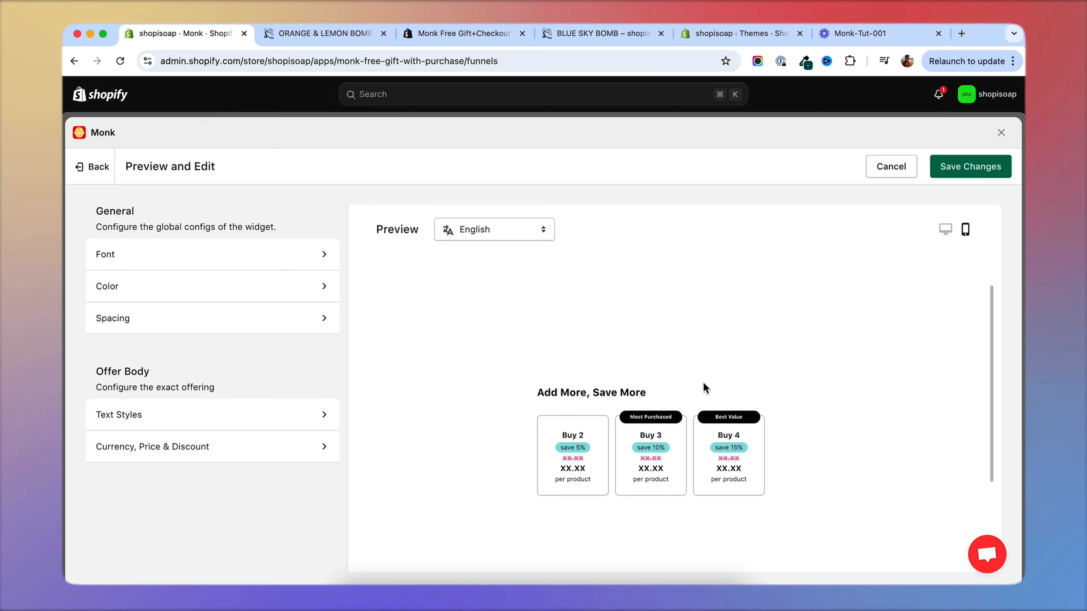
Save the restyled quantity break widget's design changes and activate the quantity discounts funnel.
{"action": "scroll", "coordinate": [705, 387], "scroll_direction": "down", "scroll_amount": 3}
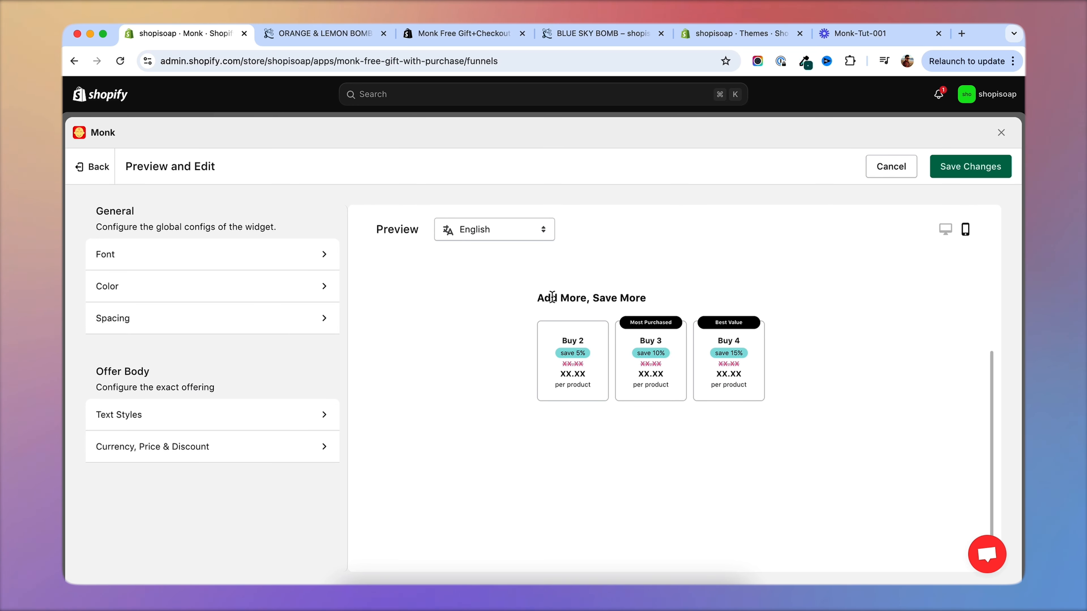
{"action": "left_click", "coordinate": [969, 176]}
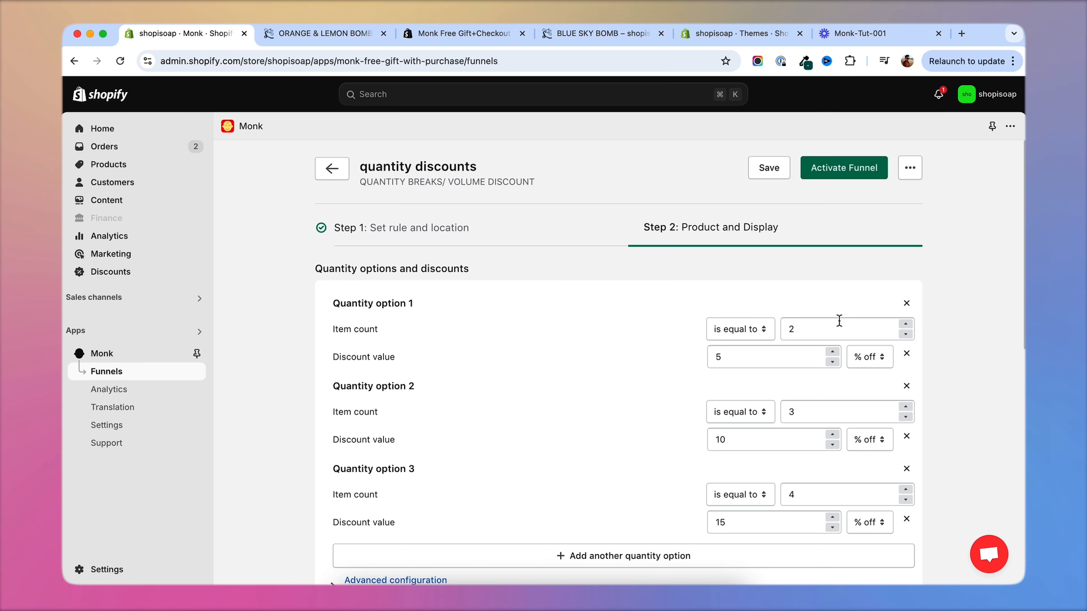
{"action": "left_click", "coordinate": [841, 173]}
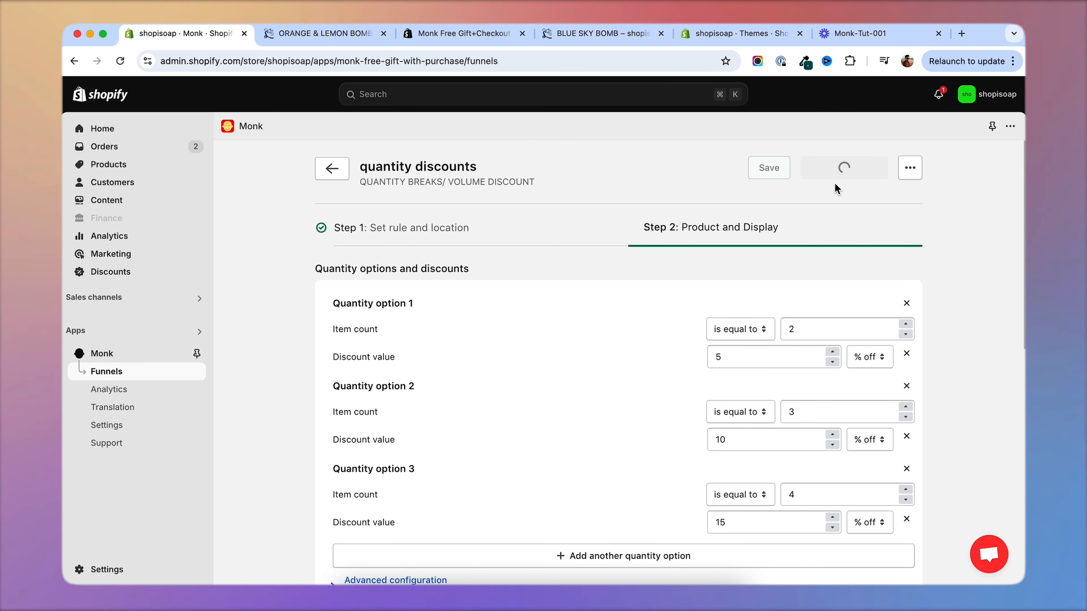
Examine the restyled offer tiles on the Orange & Lemon Bomb and Blue Sky Bomb product pages in the storefront.
{"action": "left_click", "coordinate": [311, 39]}
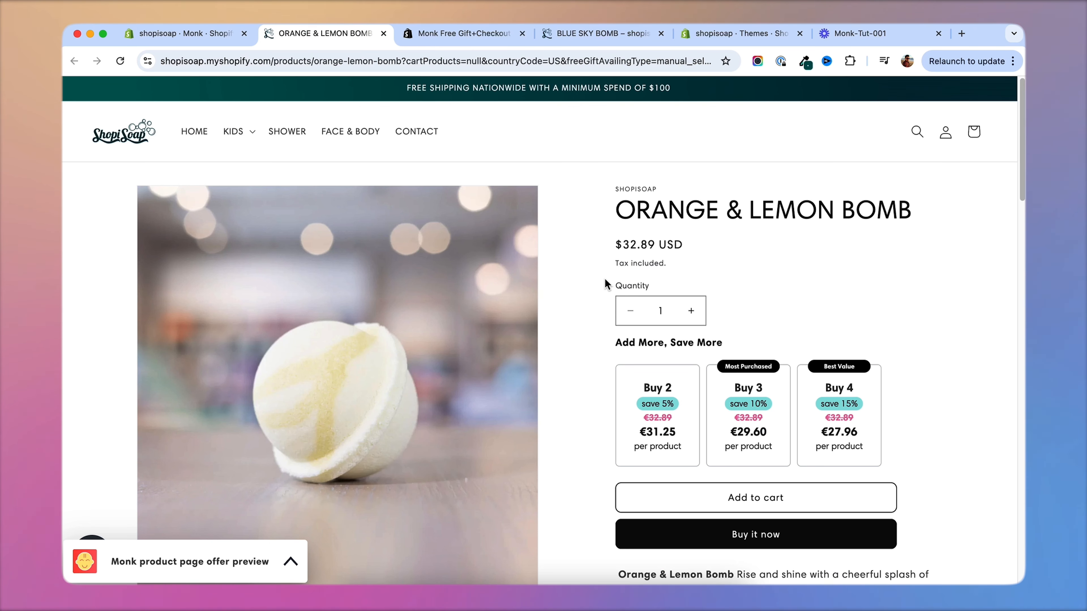
{"action": "scroll", "coordinate": [607, 285], "scroll_direction": "down", "scroll_amount": 3}
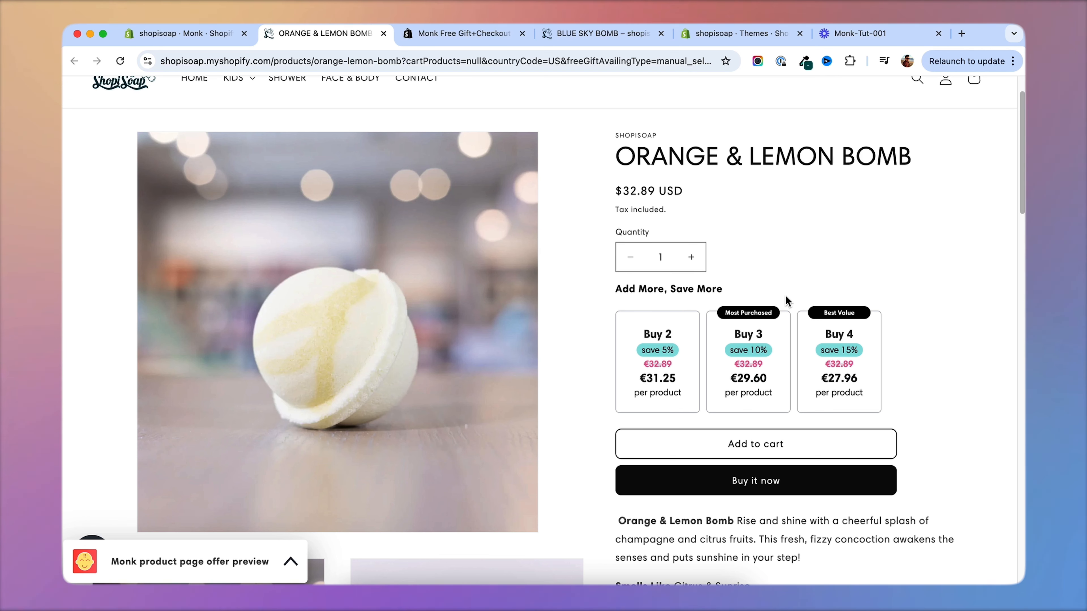
{"action": "scroll", "coordinate": [778, 304], "scroll_direction": "down", "scroll_amount": 1}
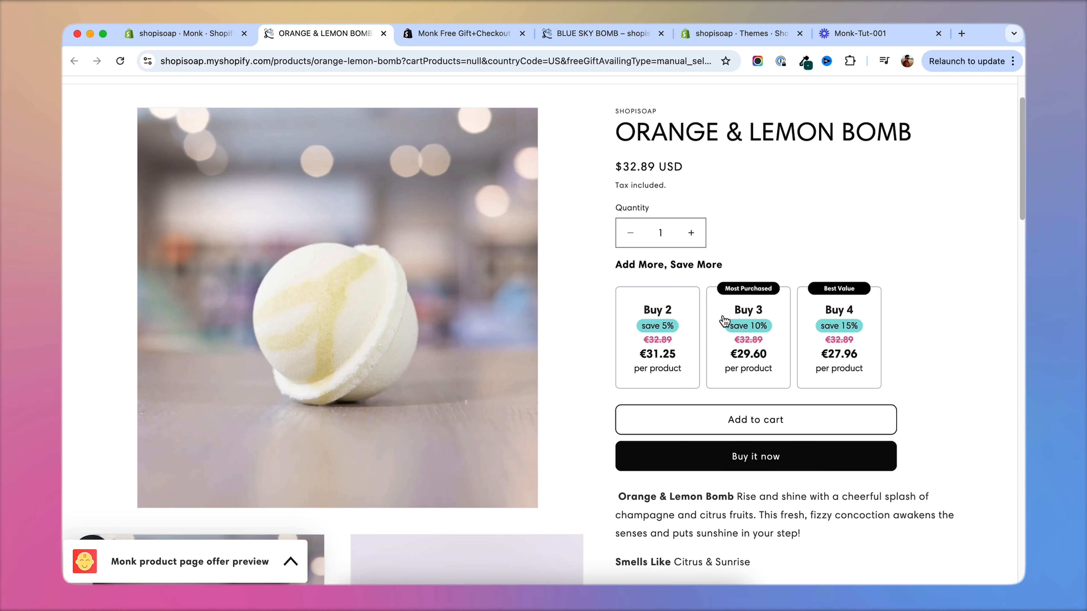
{"action": "scroll", "coordinate": [581, 385], "scroll_direction": "up", "scroll_amount": 3}
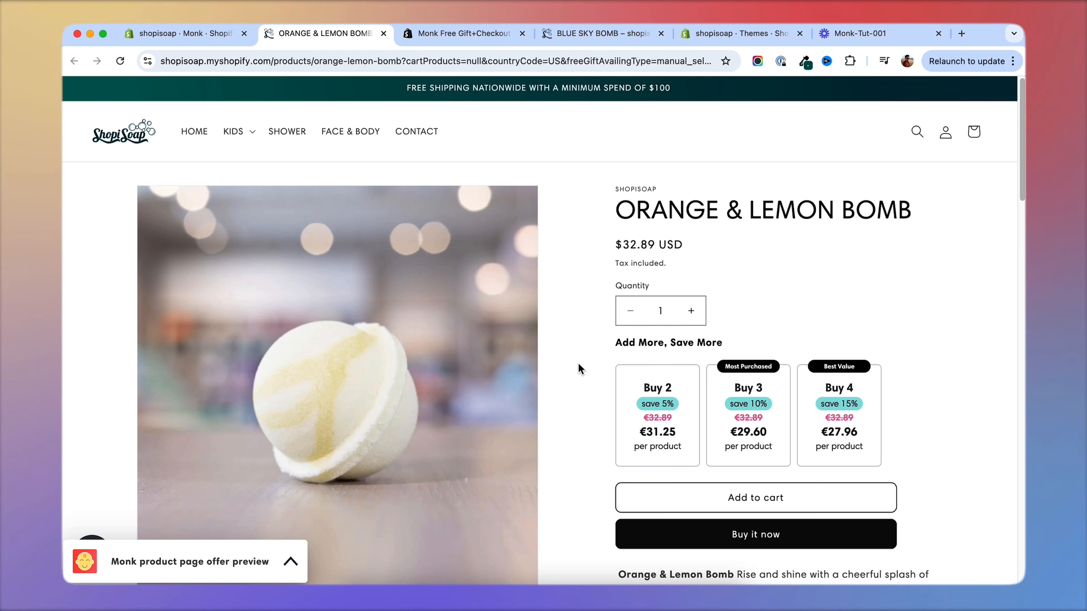
{"action": "scroll", "coordinate": [568, 306], "scroll_direction": "down", "scroll_amount": 2}
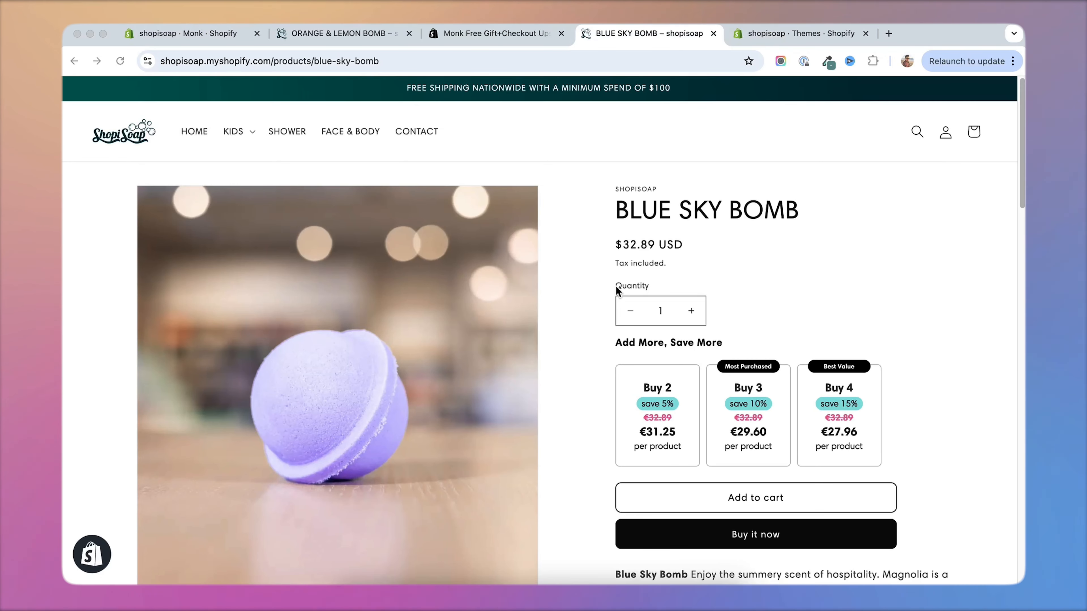
{"action": "scroll", "coordinate": [589, 310], "scroll_direction": "down", "scroll_amount": 2}
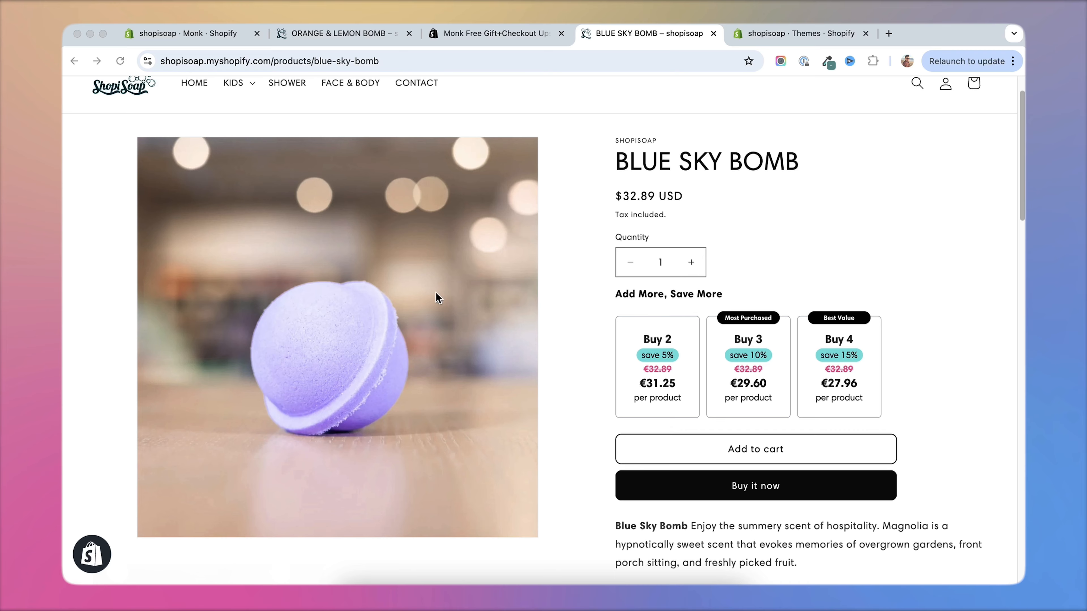
Return to Monk's funnels in the Shopify admin and delete the quantity discounts funnel.
{"action": "left_click", "coordinate": [219, 39]}
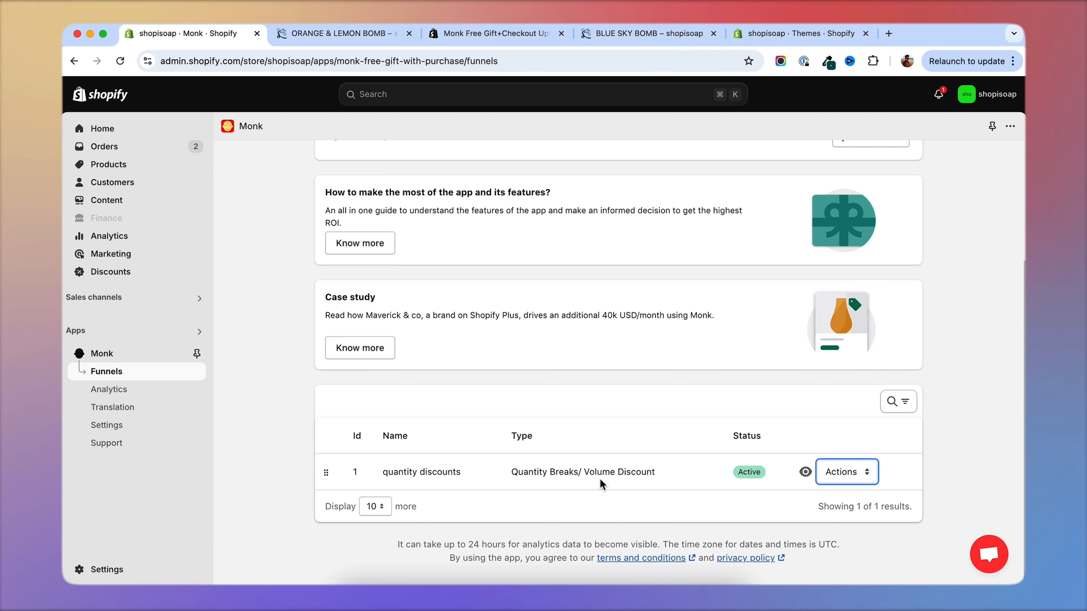
{"action": "left_click", "coordinate": [844, 481]}
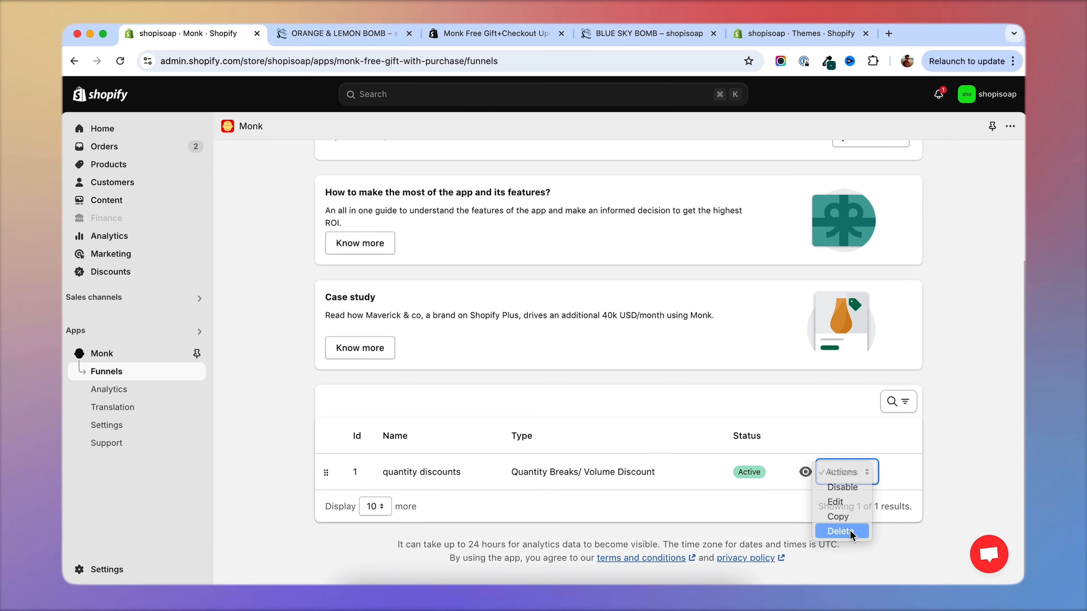
{"action": "left_click", "coordinate": [838, 530]}
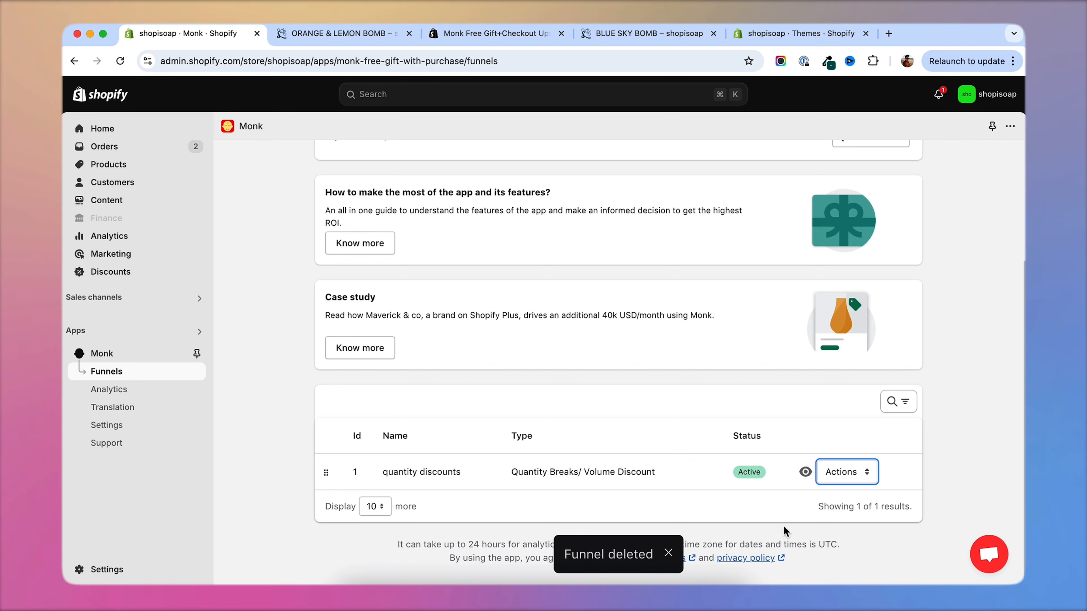
Create a new Bundles-Embedded funnel with the offer name "Bath bundle".
{"action": "scroll", "coordinate": [791, 503], "scroll_direction": "down", "scroll_amount": 3}
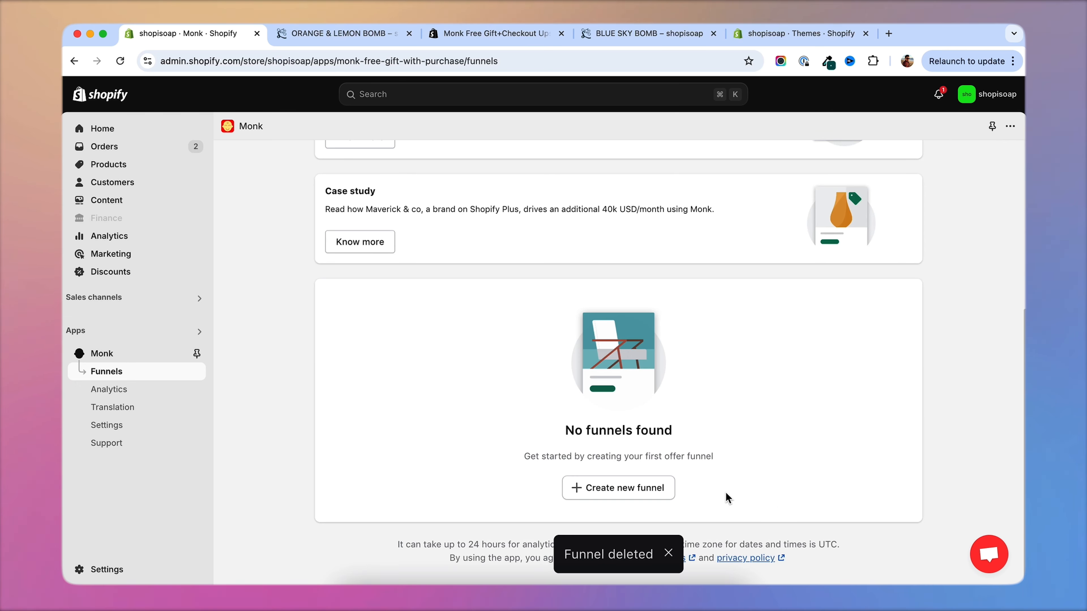
{"action": "left_click", "coordinate": [650, 492]}
{"action": "scroll", "coordinate": [684, 462], "scroll_direction": "up", "scroll_amount": 5}
{"action": "scroll", "coordinate": [299, 317], "scroll_direction": "down", "scroll_amount": 15}
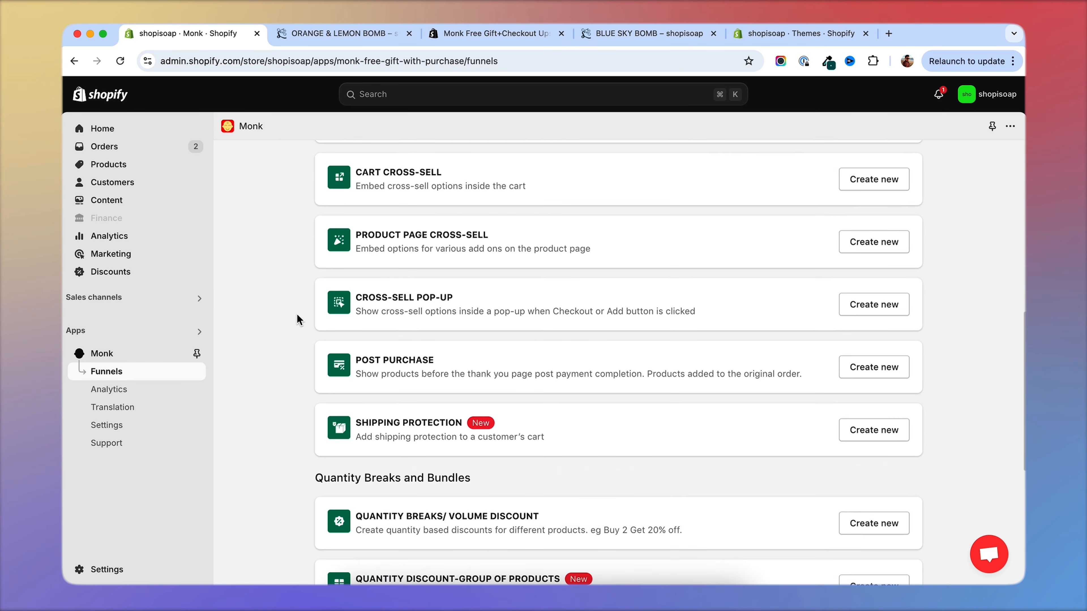
{"action": "scroll", "coordinate": [297, 313], "scroll_direction": "down", "scroll_amount": 2}
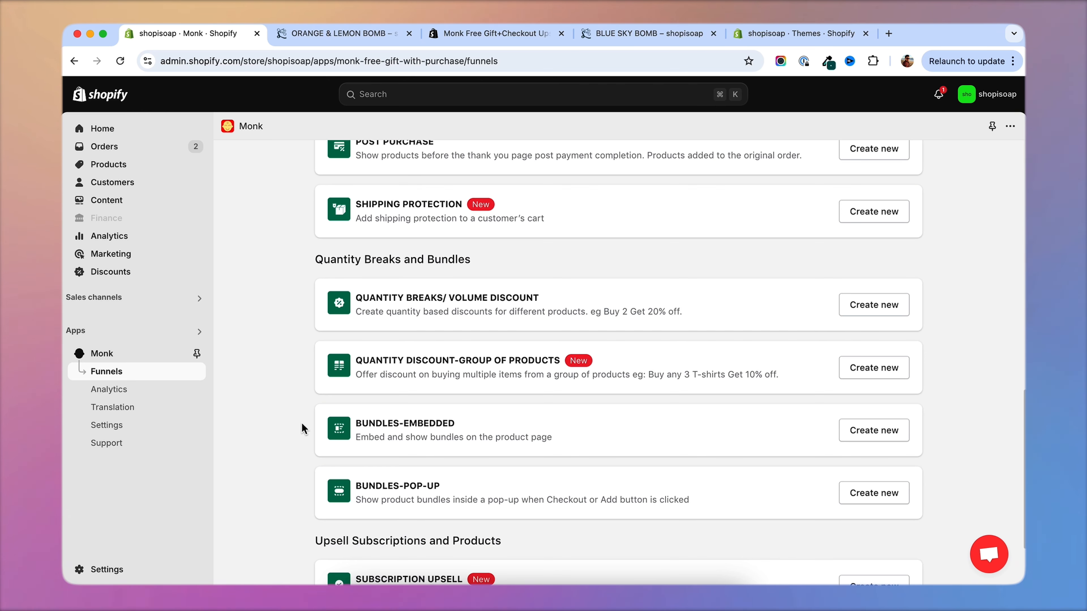
{"action": "left_click", "coordinate": [868, 432]}
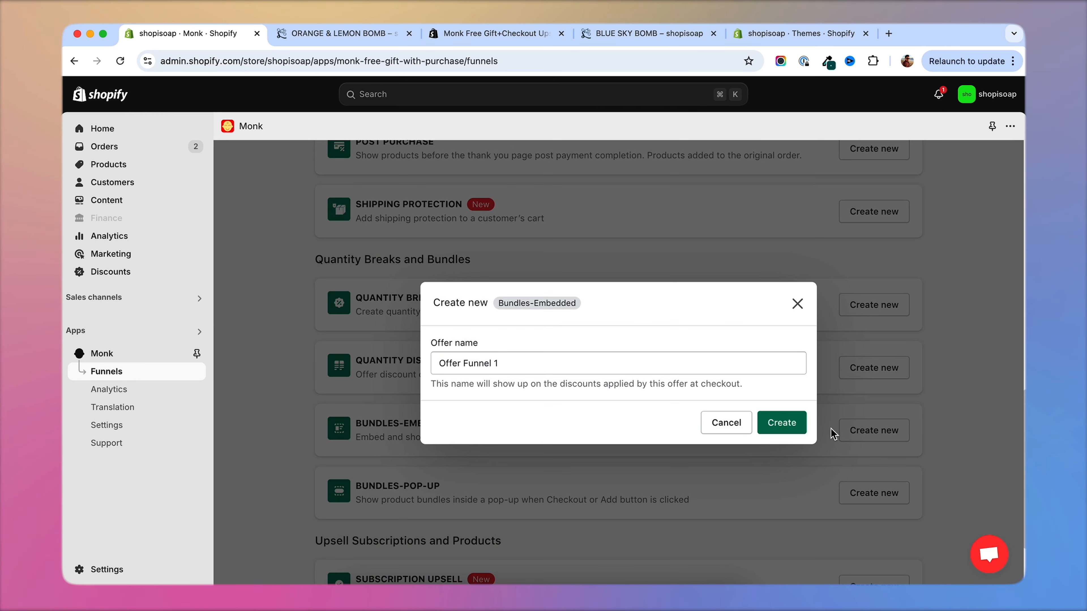
{"action": "left_click_drag", "start_coordinate": [560, 364], "coordinate": [419, 355]}
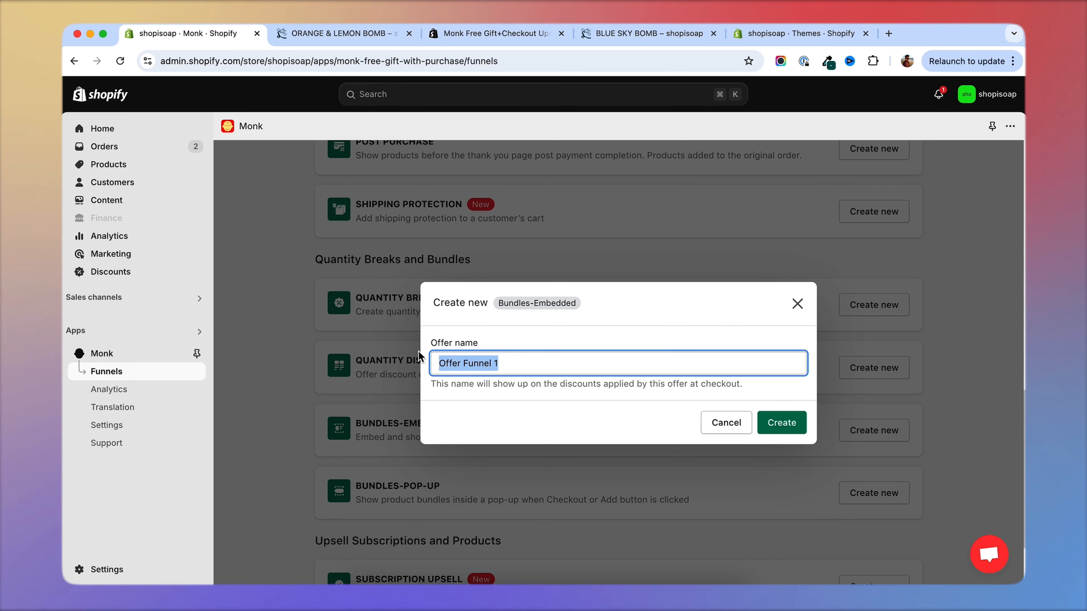
{"action": "type", "text": "Bath bundle"}
{"action": "left_click", "coordinate": [782, 422]}
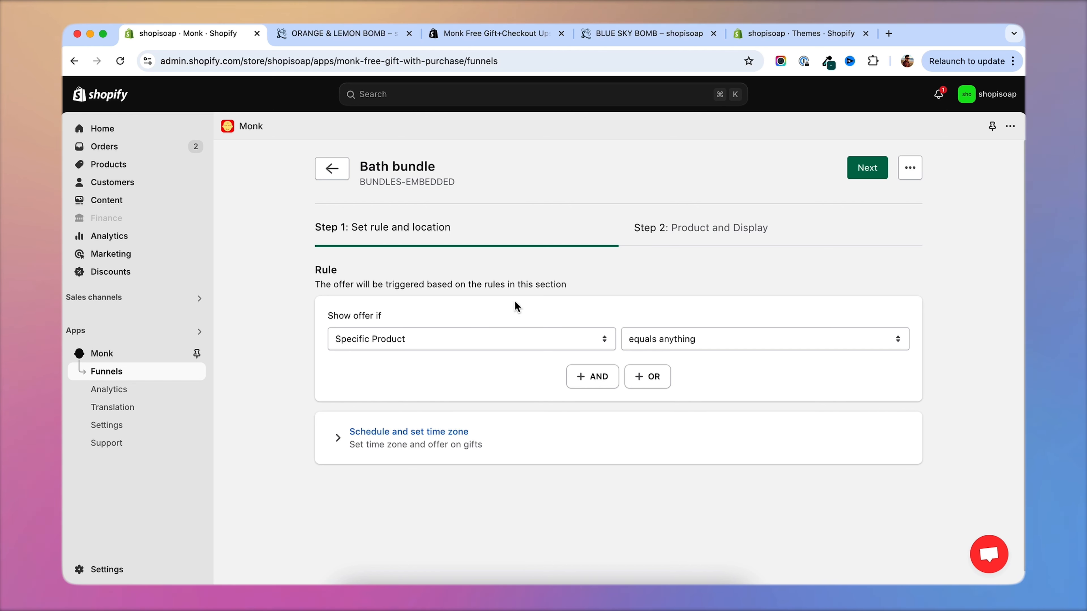
Set the bundle's display rule to Specific Product with the condition "contains any".
{"action": "left_click", "coordinate": [452, 338]}
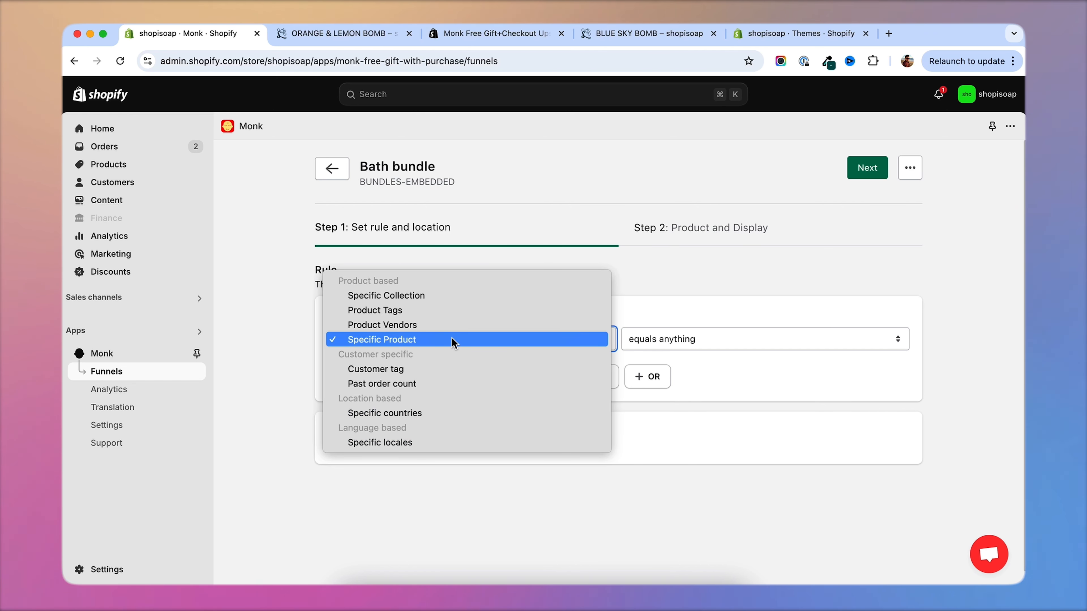
{"action": "left_click", "coordinate": [634, 296]}
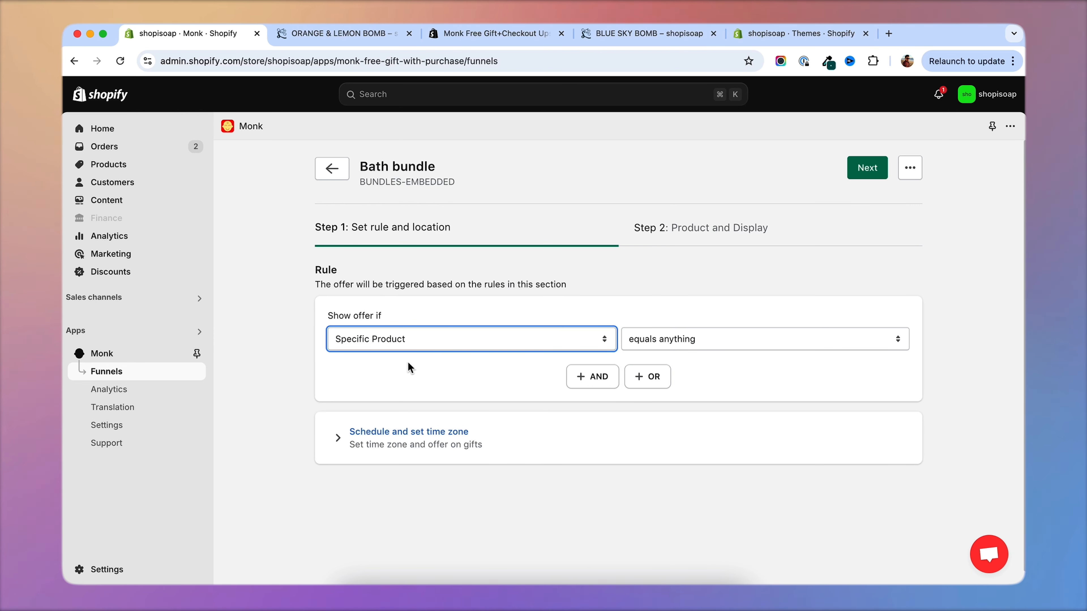
{"action": "left_click", "coordinate": [675, 340]}
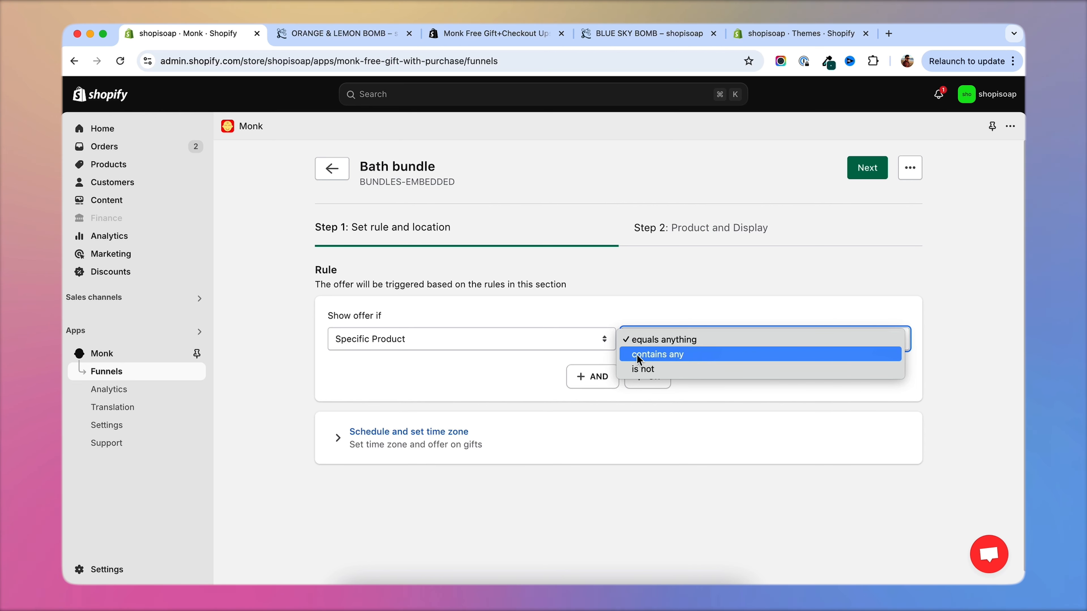
{"action": "left_click", "coordinate": [646, 355]}
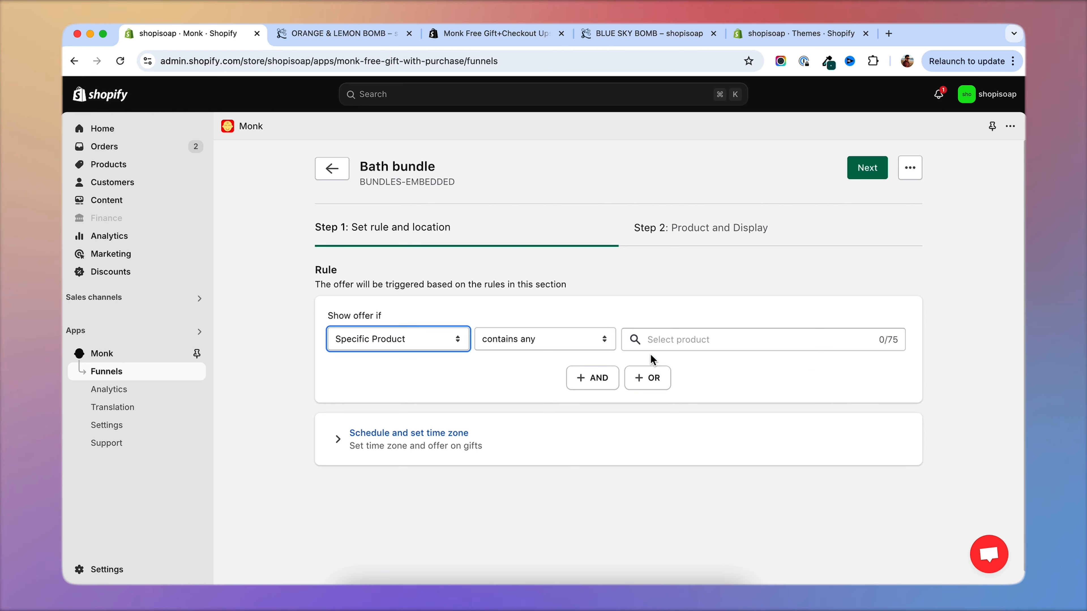
Add BLUE SKY BOMB as the rule's triggering product and continue to the Product and Display step.
{"action": "left_click", "coordinate": [686, 342]}
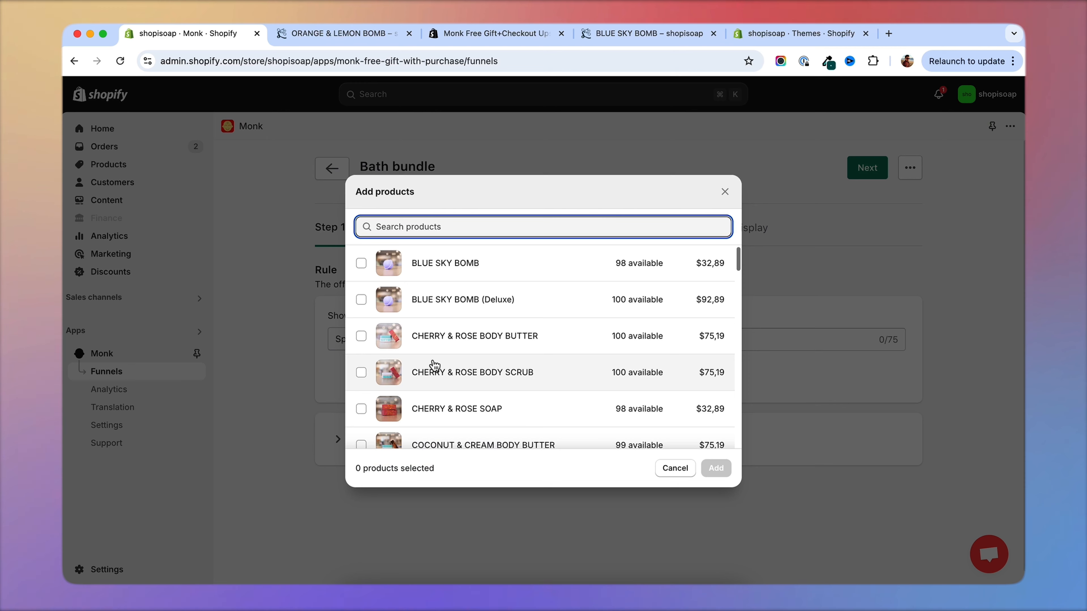
{"action": "scroll", "coordinate": [464, 328], "scroll_direction": "down", "scroll_amount": 5}
{"action": "scroll", "coordinate": [468, 334], "scroll_direction": "down", "scroll_amount": 5}
{"action": "scroll", "coordinate": [468, 359], "scroll_direction": "up", "scroll_amount": 10}
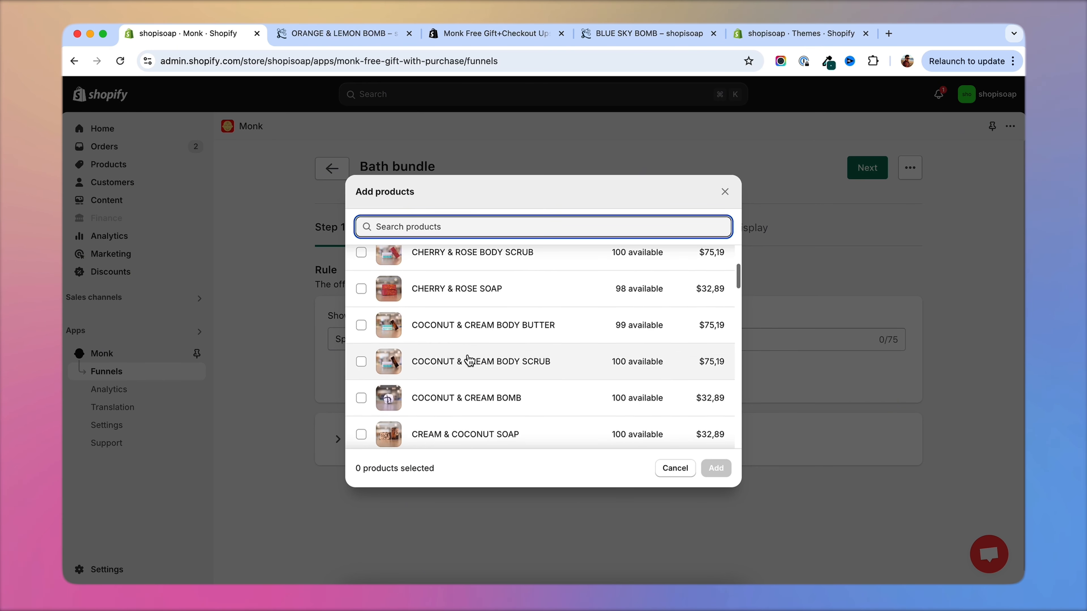
{"action": "left_click", "coordinate": [363, 264]}
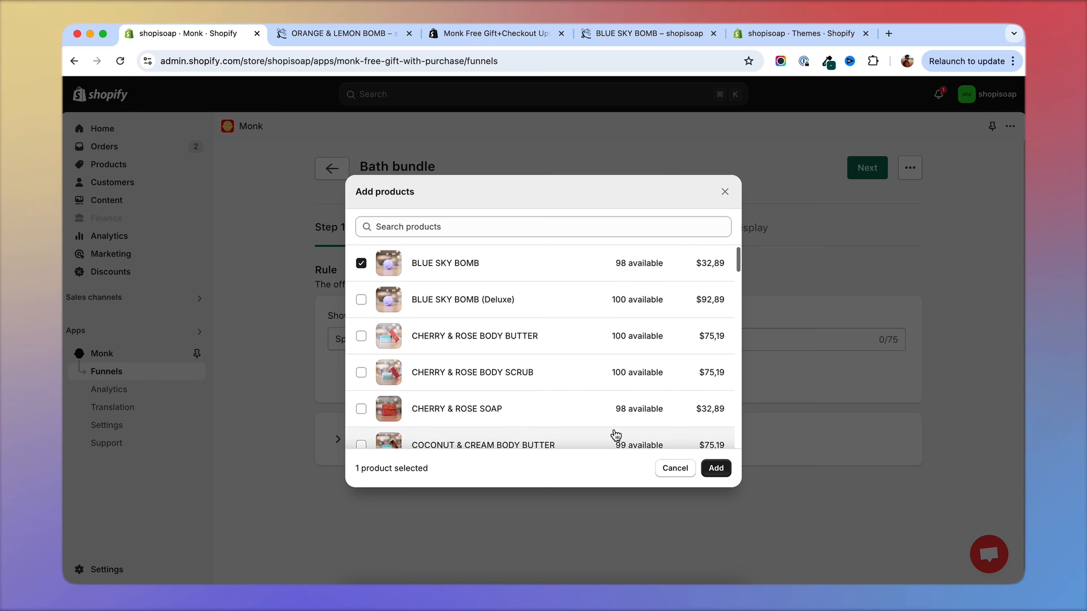
{"action": "left_click", "coordinate": [715, 468]}
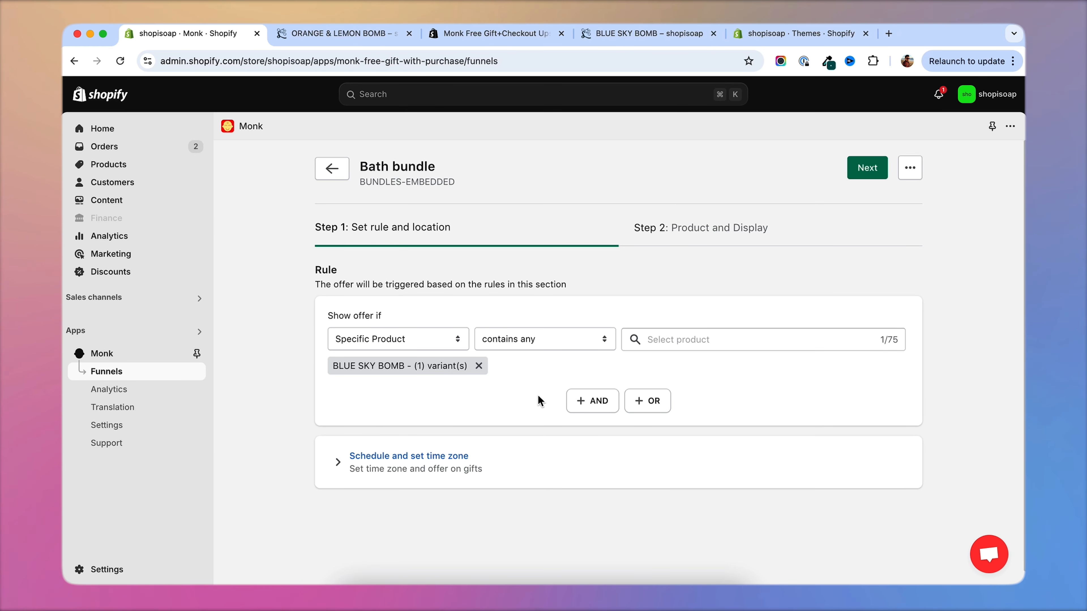
{"action": "left_click", "coordinate": [868, 171]}
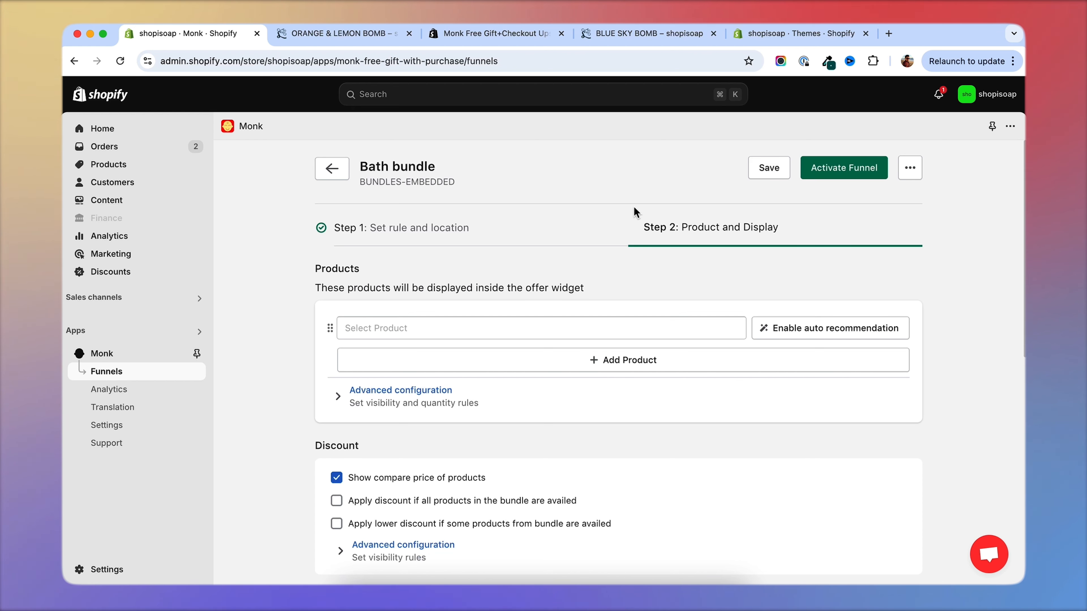
Open the bundle's product picker and select CHERRY & ROSE SOAP and COCONUT & CREAM BOMB.
{"action": "scroll", "coordinate": [415, 296], "scroll_direction": "down", "scroll_amount": 2}
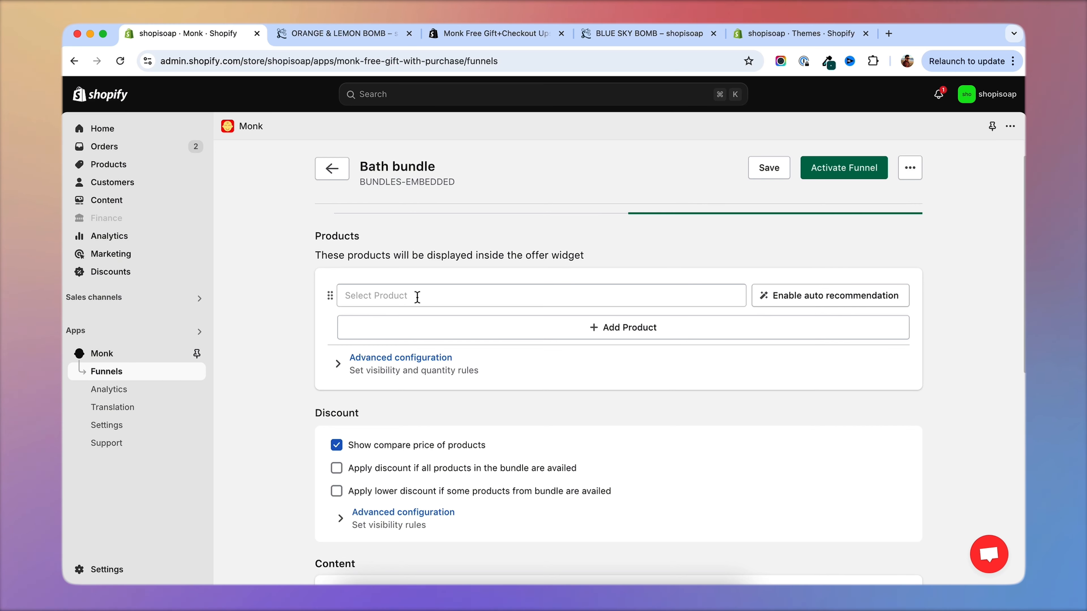
{"action": "left_click", "coordinate": [417, 297]}
{"action": "scroll", "coordinate": [479, 406], "scroll_direction": "down", "scroll_amount": 2}
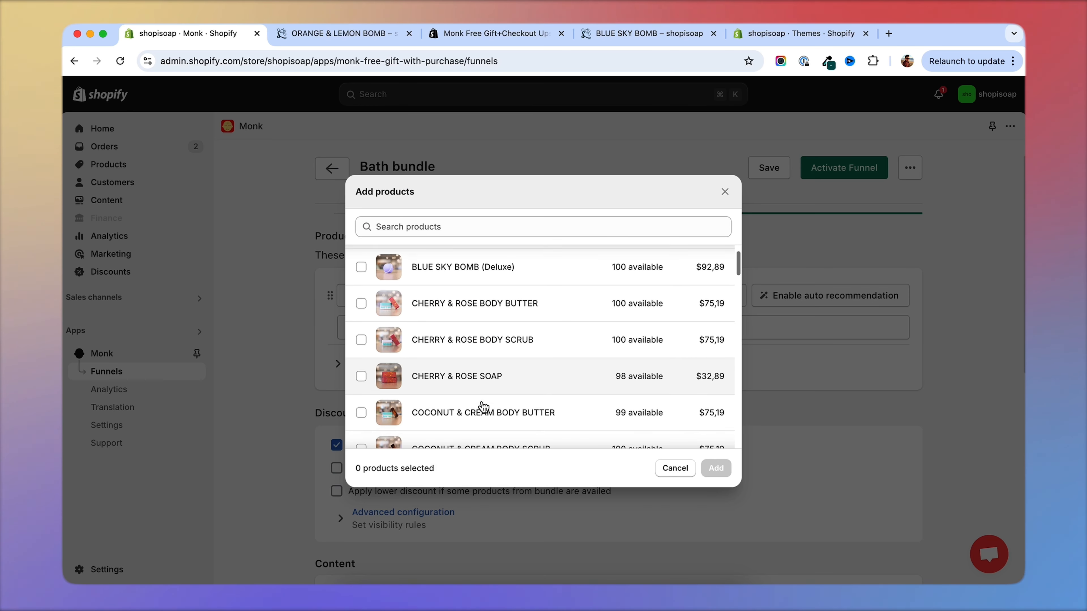
{"action": "left_click", "coordinate": [361, 368]}
{"action": "scroll", "coordinate": [492, 370], "scroll_direction": "down", "scroll_amount": 1}
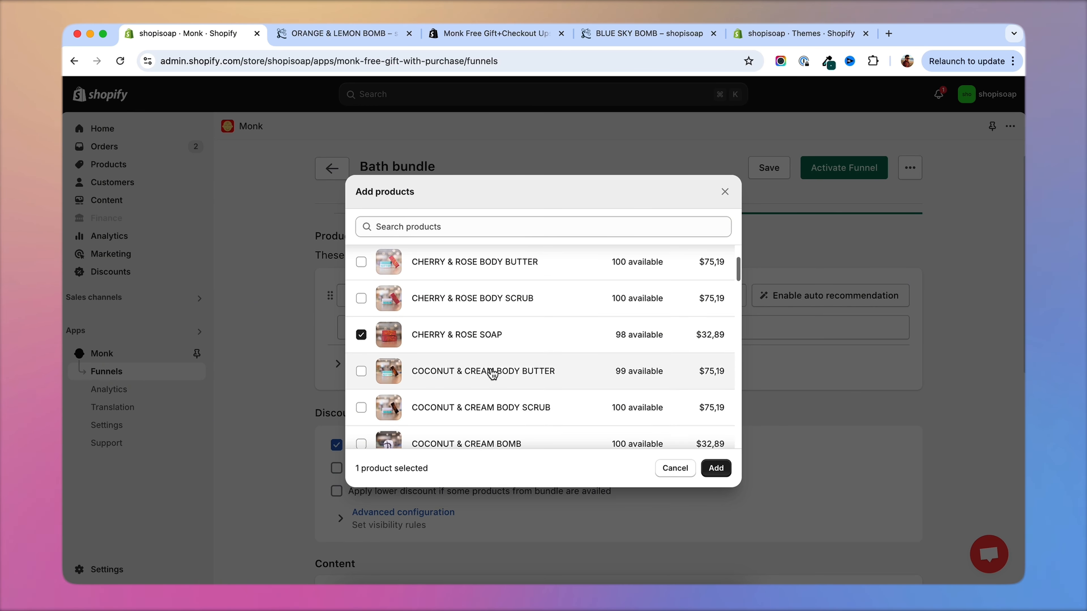
{"action": "scroll", "coordinate": [507, 355], "scroll_direction": "down", "scroll_amount": 2}
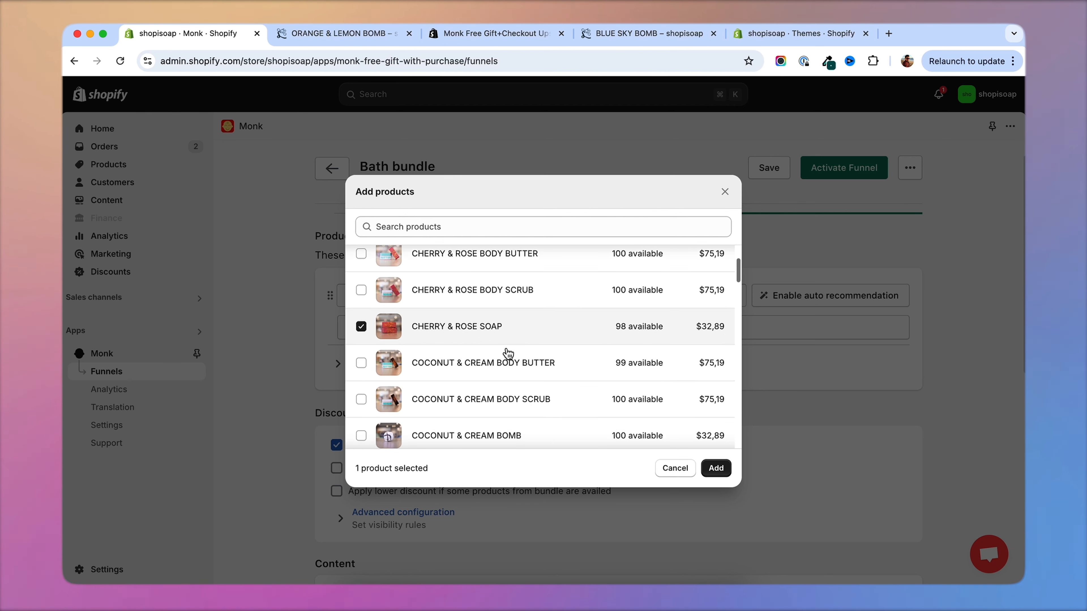
{"action": "left_click", "coordinate": [361, 394]}
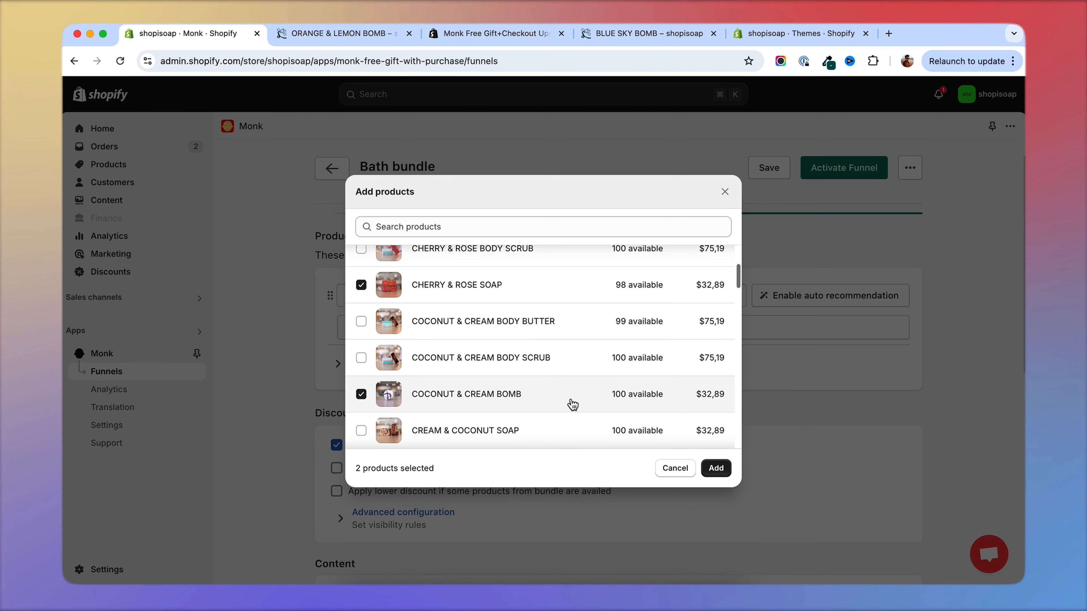
Also select the Gentle Bath Bliss bubble loofahs and ORANGE LEMONADE SOAP, and add the selected products to the bundle.
{"action": "scroll", "coordinate": [541, 393], "scroll_direction": "down", "scroll_amount": 1}
{"action": "scroll", "coordinate": [541, 393], "scroll_direction": "down", "scroll_amount": 8}
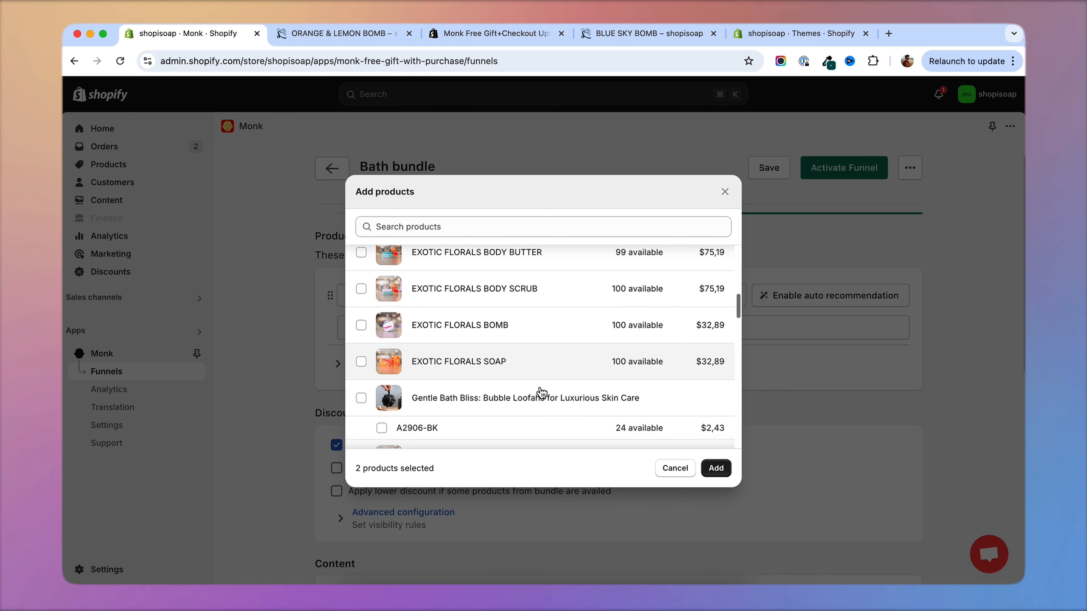
{"action": "left_click", "coordinate": [361, 397]}
{"action": "scroll", "coordinate": [449, 393], "scroll_direction": "down", "scroll_amount": 10}
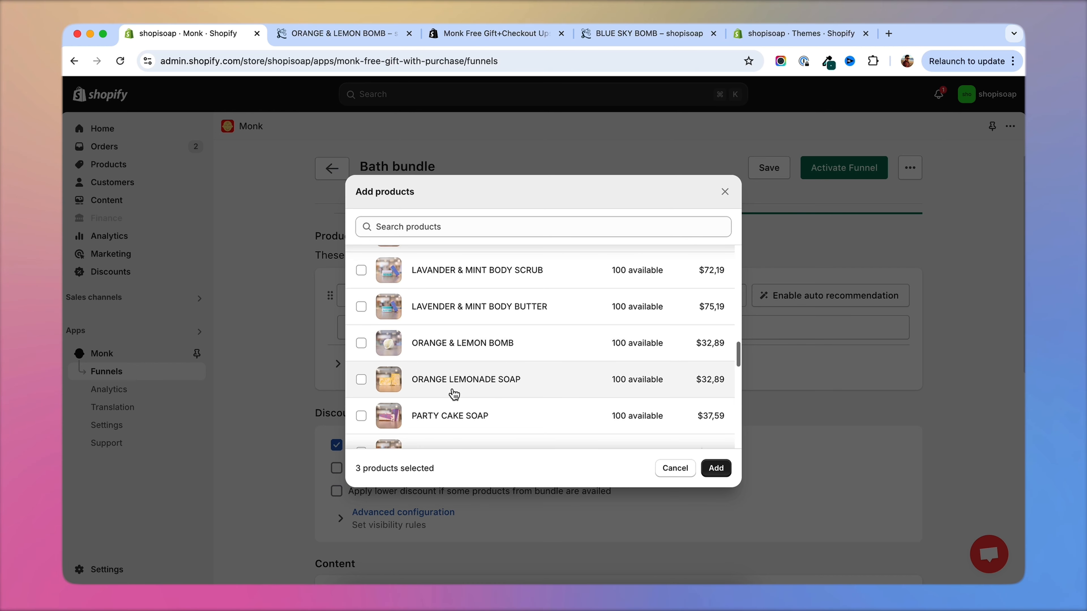
{"action": "left_click", "coordinate": [361, 380]}
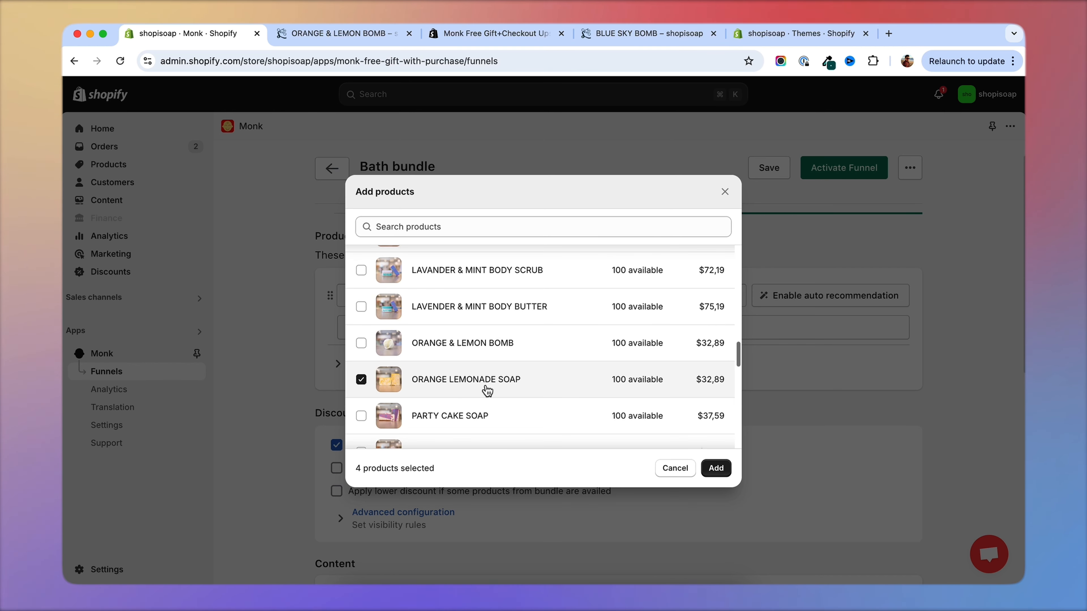
{"action": "left_click", "coordinate": [715, 469]}
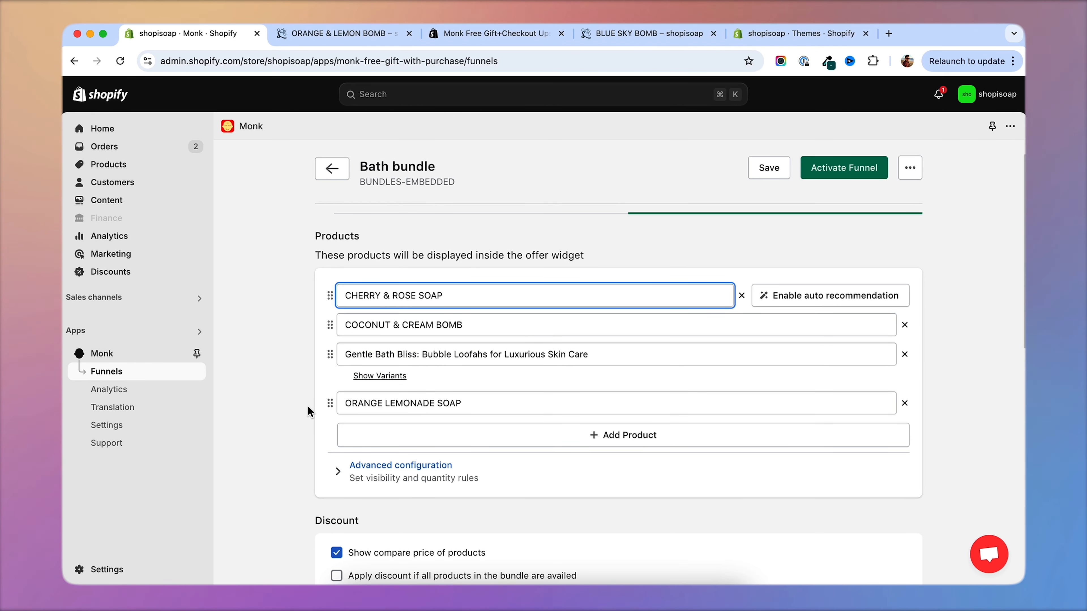
Turn off the products' compare price and apply a 20% off discount when all products in the bundle are availed.
{"action": "scroll", "coordinate": [298, 428], "scroll_direction": "down", "scroll_amount": 5}
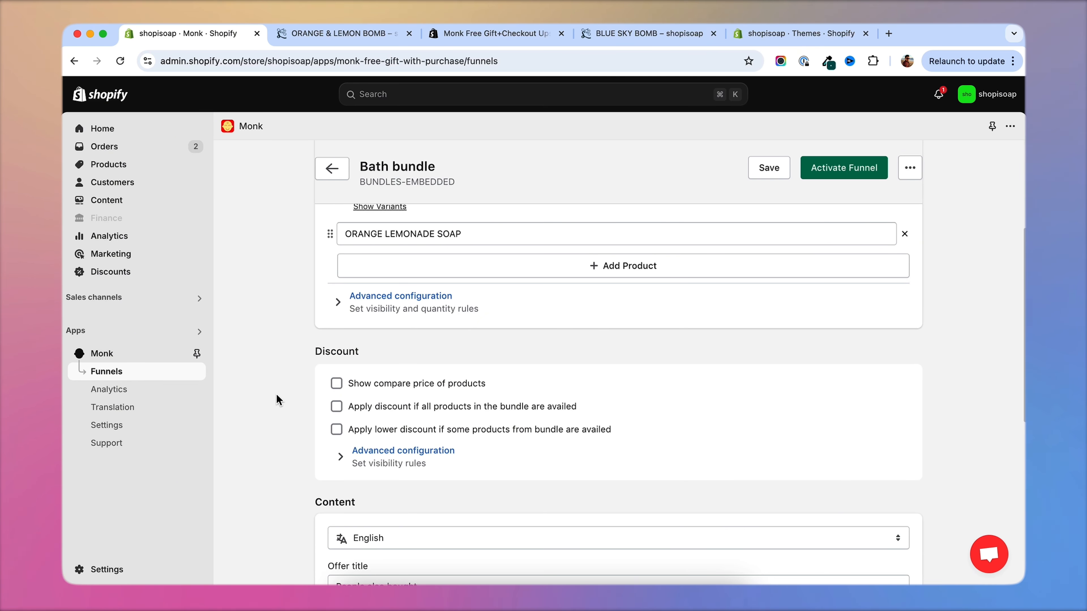
{"action": "left_click", "coordinate": [336, 407]}
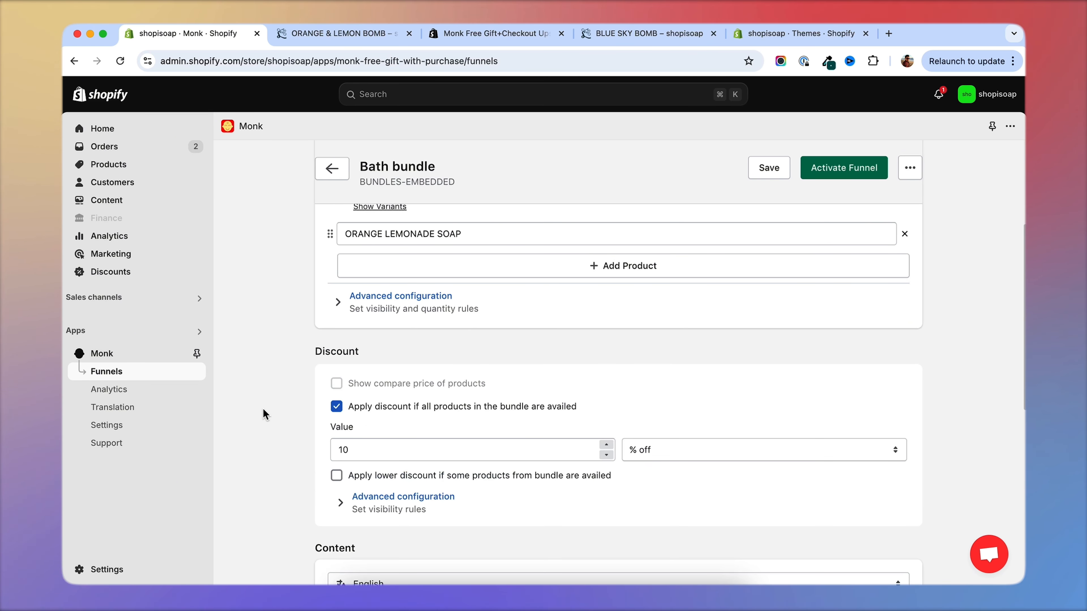
{"action": "scroll", "coordinate": [344, 453], "scroll_direction": "down", "scroll_amount": 2}
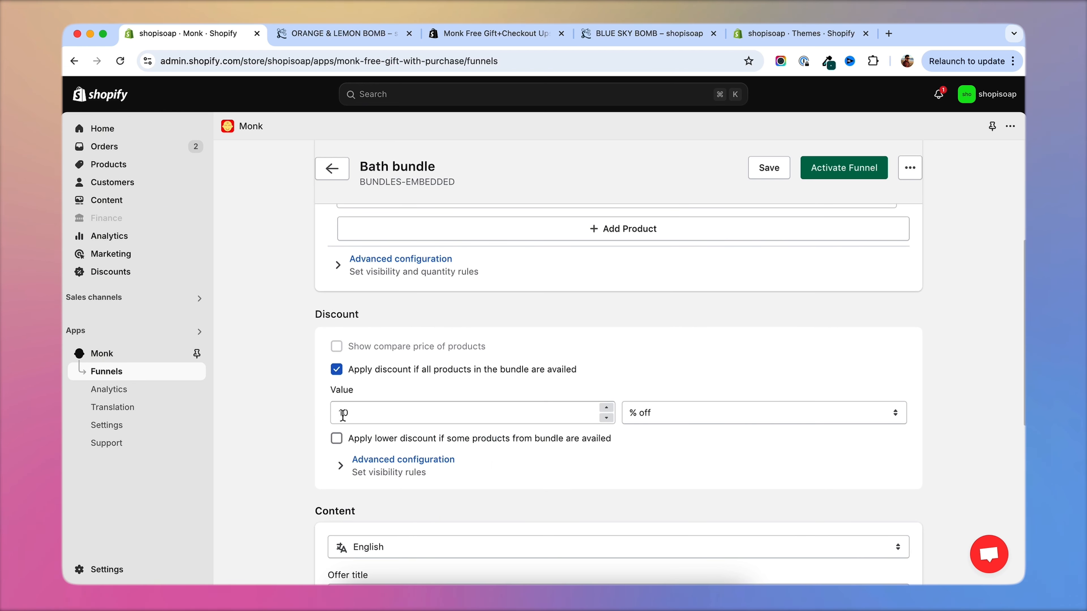
{"action": "double_click", "coordinate": [343, 414]}
{"action": "type", "text": "20"}
{"action": "left_click", "coordinate": [277, 417]}
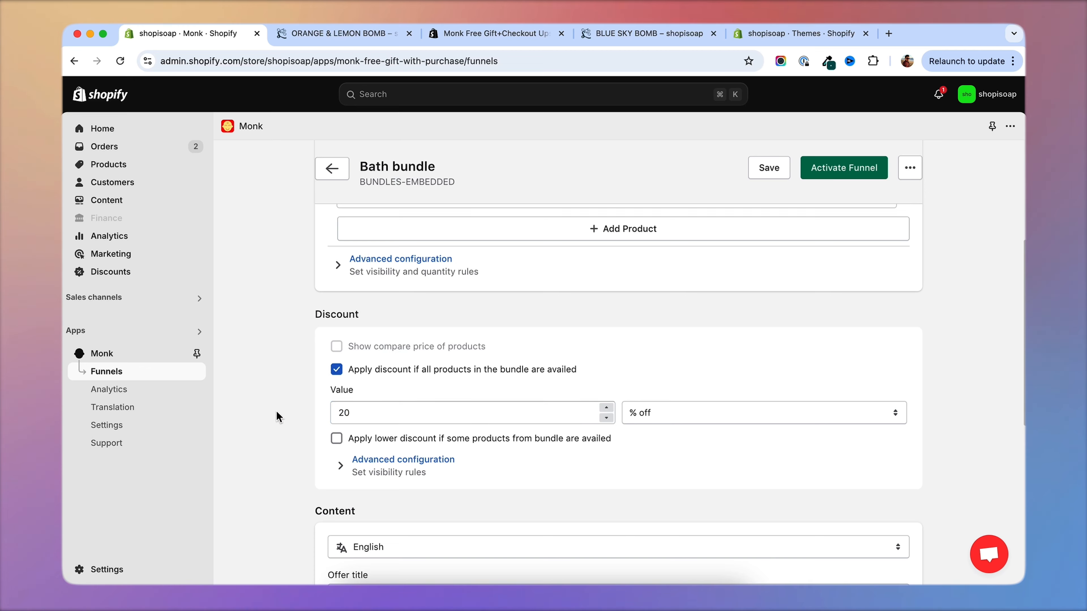
Enable the lower discount for availing only some bundle products and set it to 10% off.
{"action": "scroll", "coordinate": [286, 385], "scroll_direction": "up", "scroll_amount": 6}
{"action": "scroll", "coordinate": [312, 454], "scroll_direction": "down", "scroll_amount": 4}
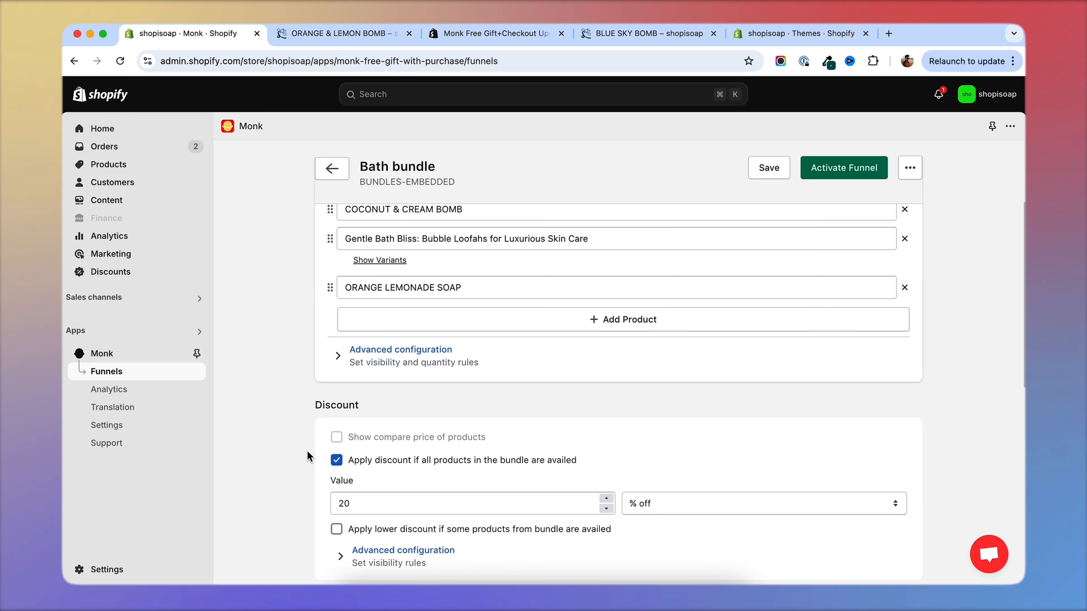
{"action": "scroll", "coordinate": [315, 388], "scroll_direction": "up", "scroll_amount": 2}
{"action": "scroll", "coordinate": [315, 390], "scroll_direction": "down", "scroll_amount": 4}
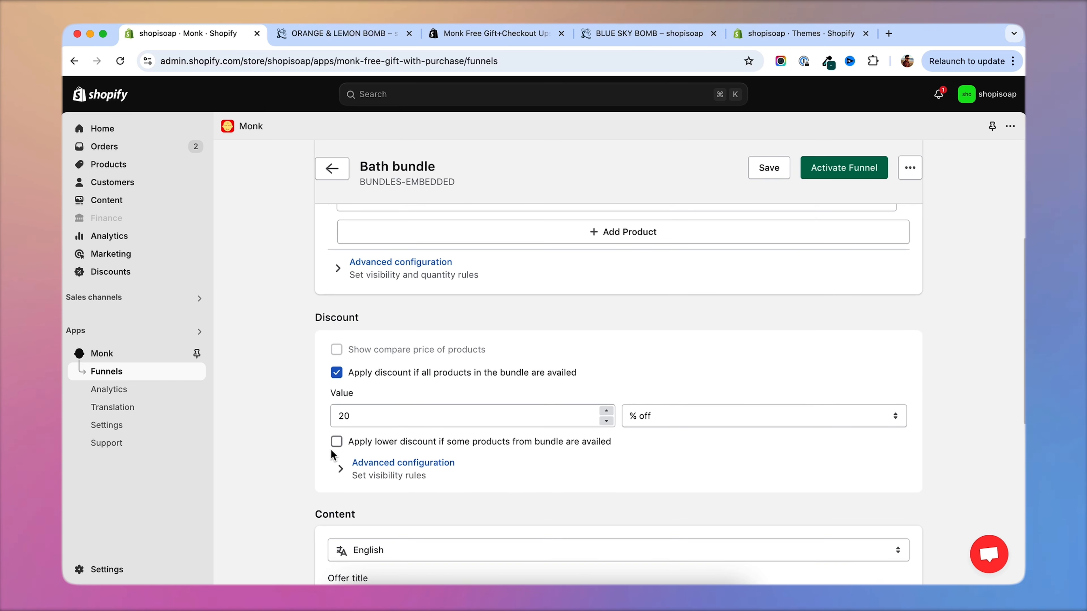
{"action": "left_click", "coordinate": [336, 440]}
{"action": "scroll", "coordinate": [317, 445], "scroll_direction": "down", "scroll_amount": 2}
{"action": "key", "text": "Tab"}
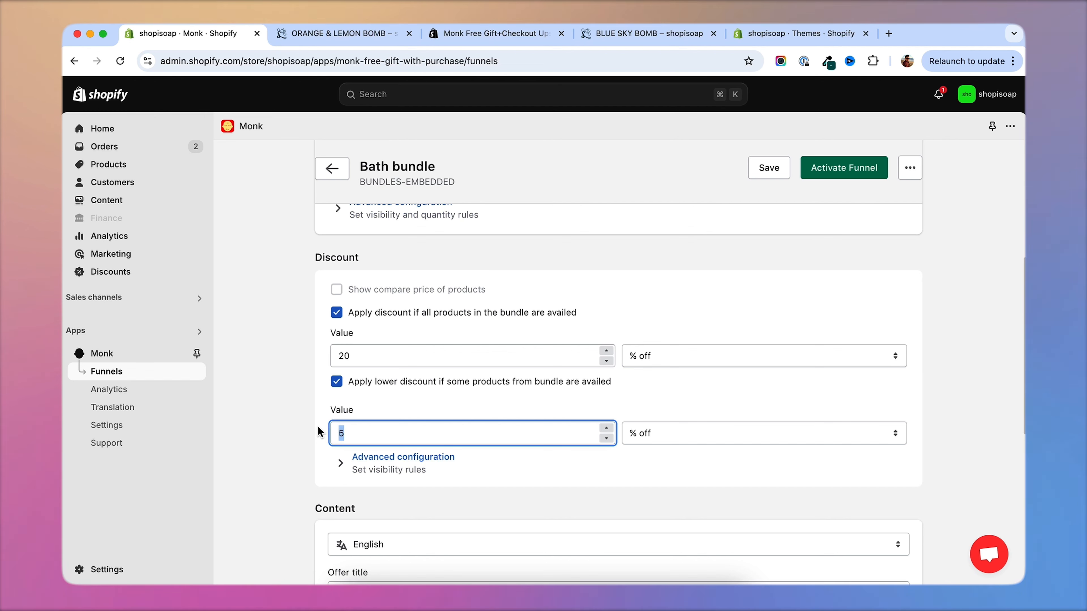
{"action": "type", "text": "10"}
{"action": "left_click", "coordinate": [297, 431]}
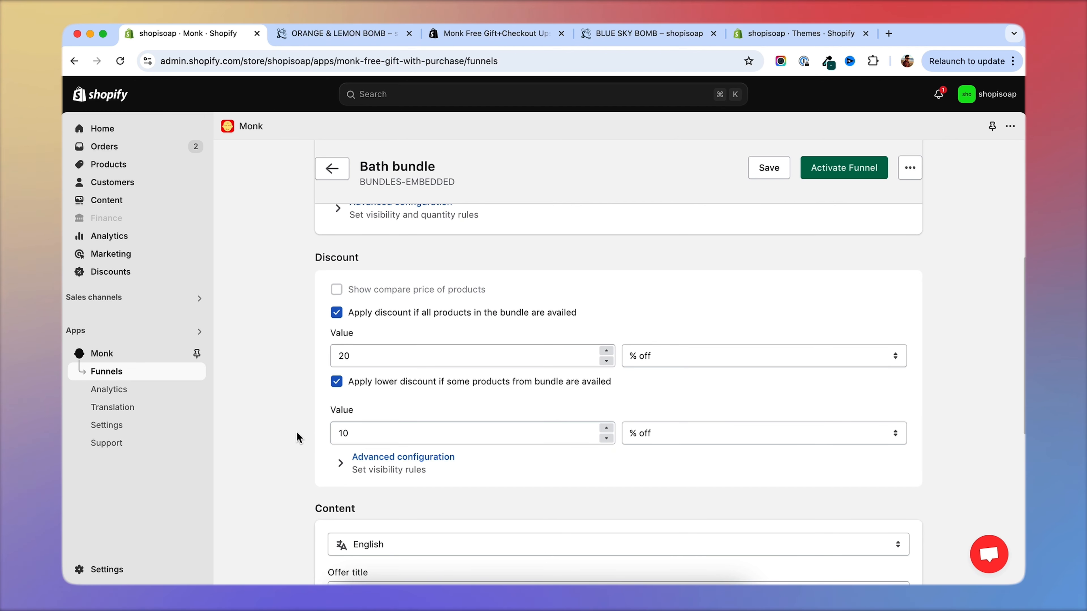
Review the offer's content fields, then examine the widget preview and its design options in the display editor.
{"action": "scroll", "coordinate": [297, 432], "scroll_direction": "down", "scroll_amount": 5}
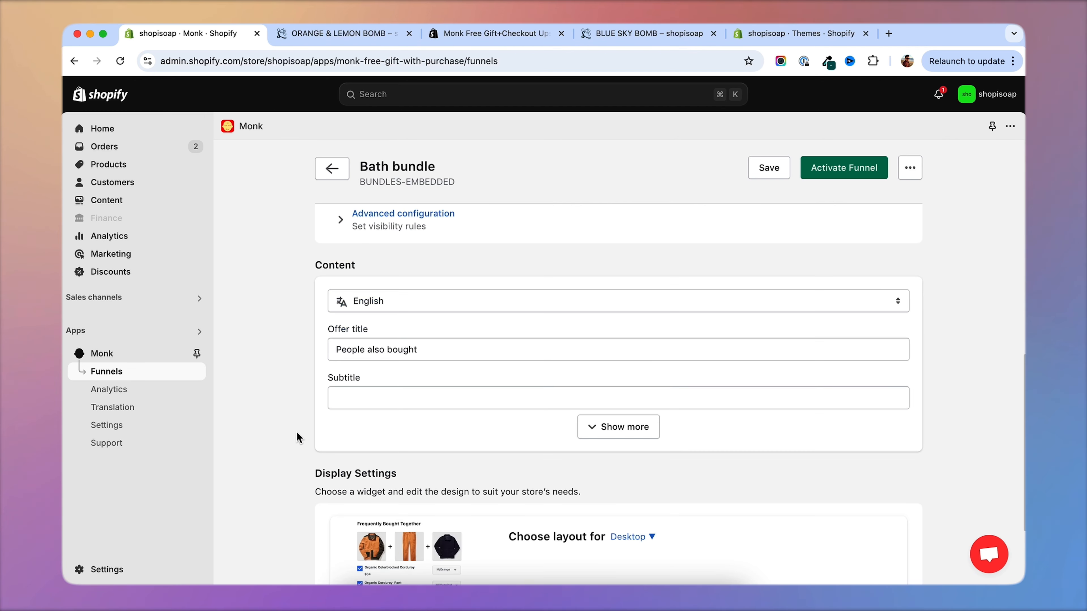
{"action": "scroll", "coordinate": [263, 318], "scroll_direction": "up", "scroll_amount": 5}
{"action": "scroll", "coordinate": [262, 318], "scroll_direction": "down", "scroll_amount": 5}
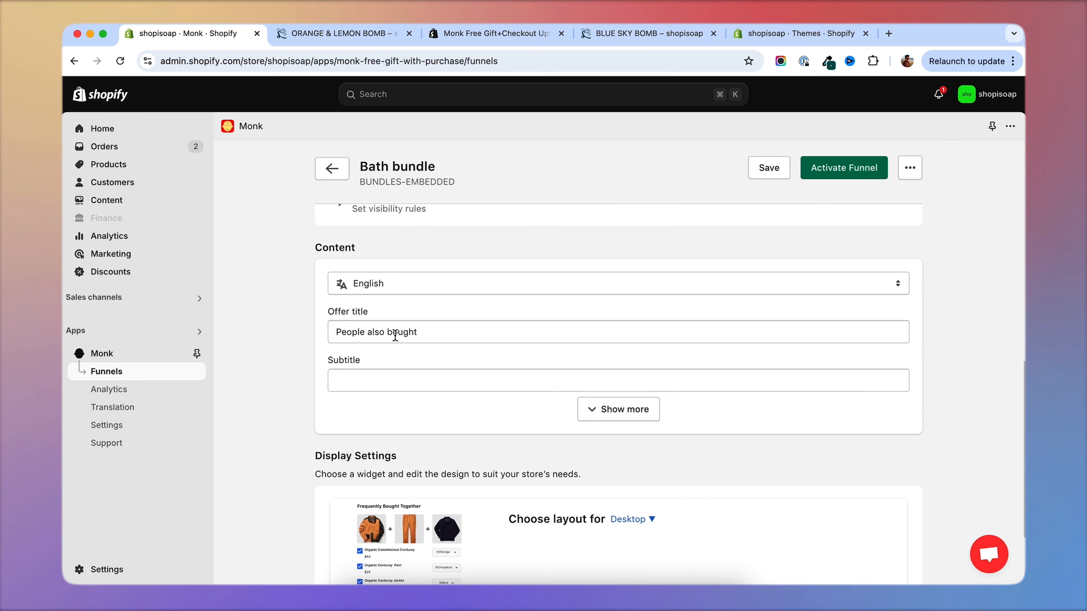
{"action": "scroll", "coordinate": [280, 386], "scroll_direction": "down", "scroll_amount": 3}
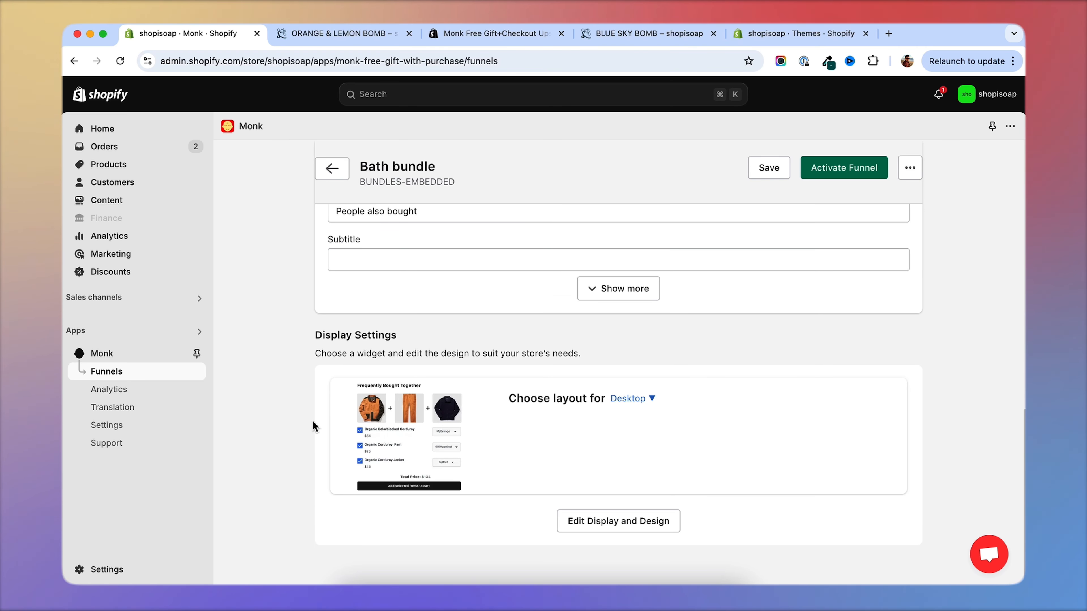
{"action": "left_click", "coordinate": [638, 530]}
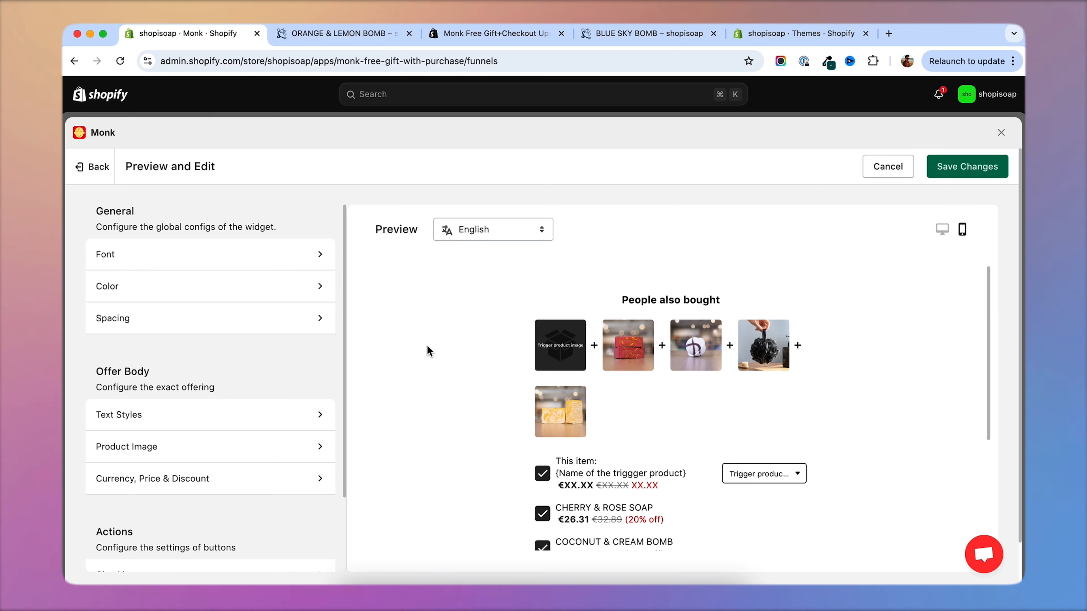
{"action": "scroll", "coordinate": [441, 348], "scroll_direction": "down", "scroll_amount": 5}
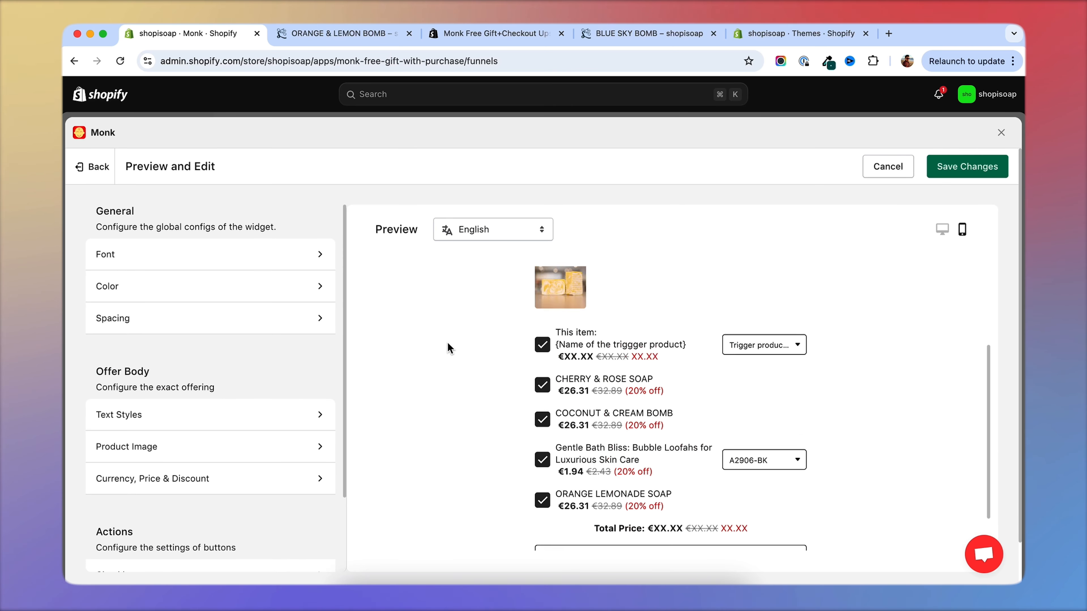
{"action": "scroll", "coordinate": [447, 343], "scroll_direction": "up", "scroll_amount": 5}
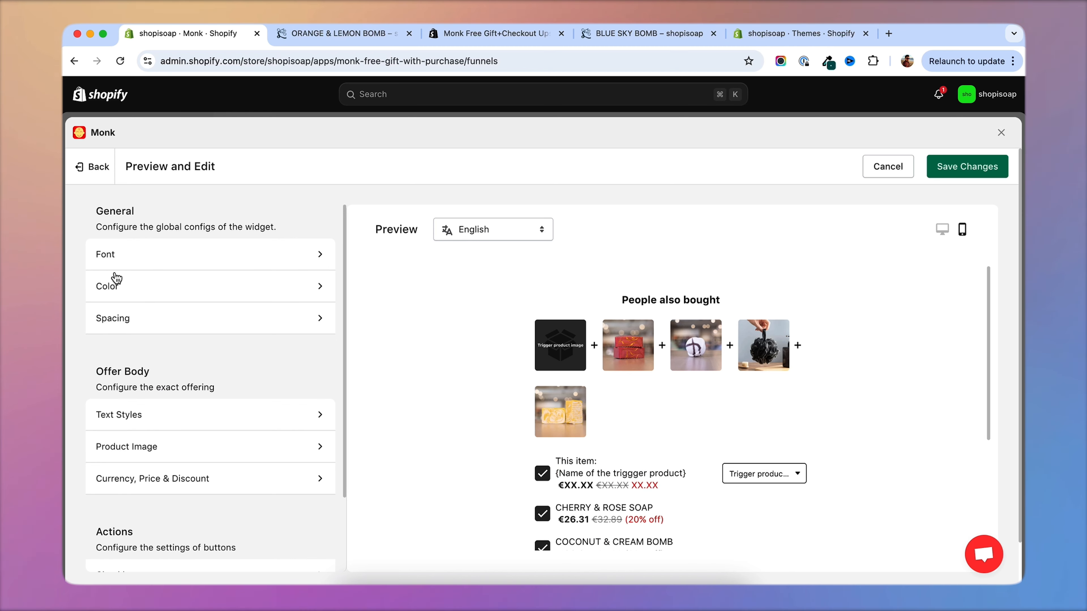
{"action": "scroll", "coordinate": [211, 357], "scroll_direction": "down", "scroll_amount": 3}
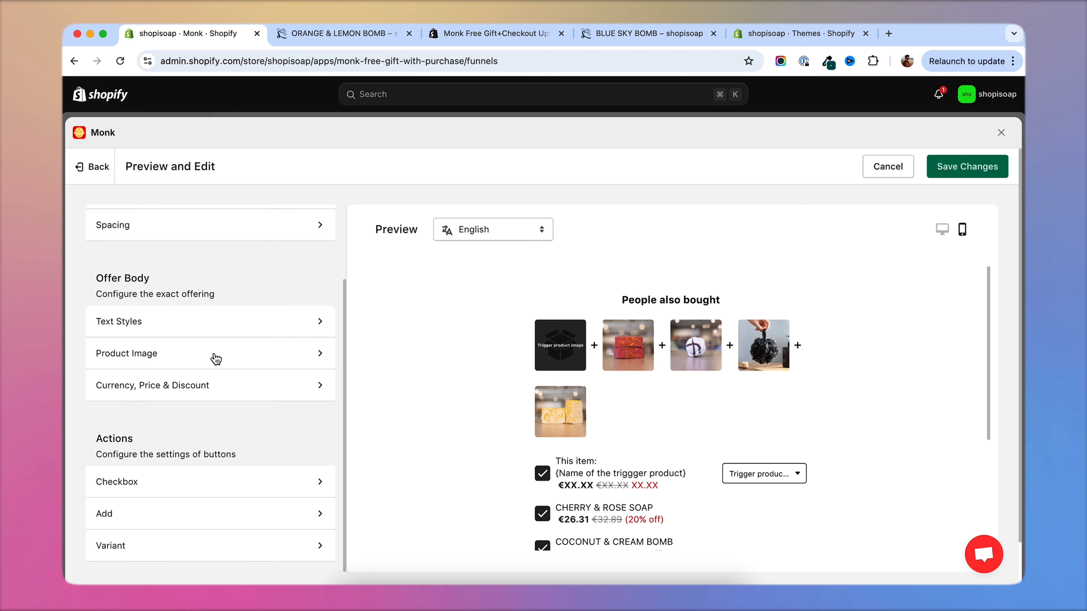
{"action": "scroll", "coordinate": [216, 359], "scroll_direction": "up", "scroll_amount": 3}
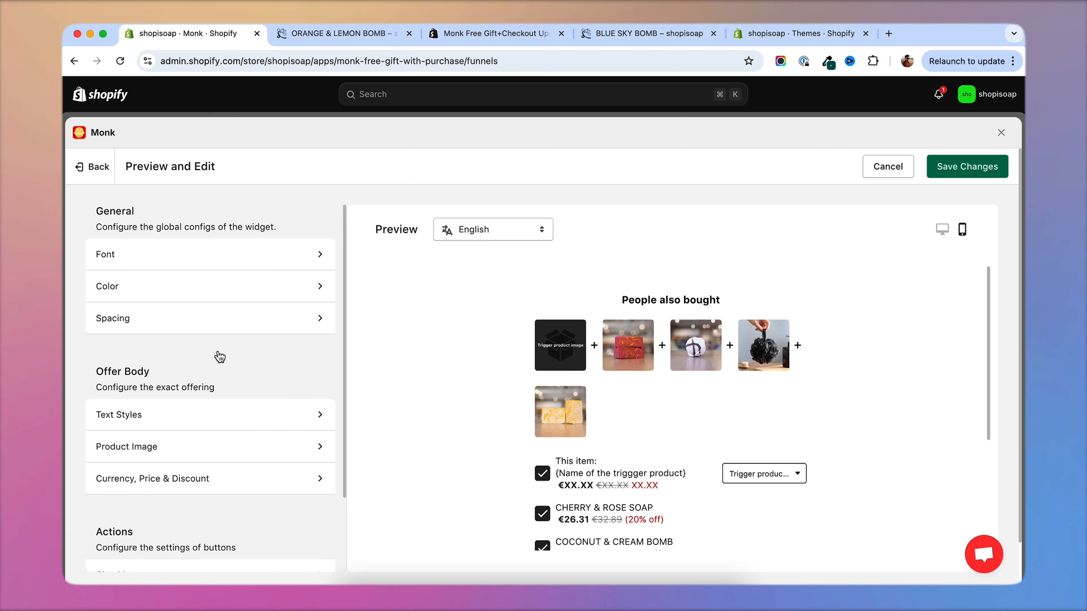
Save the widget's display changes and activate the Bath bundle funnel.
{"action": "left_click", "coordinate": [970, 173]}
{"action": "left_click", "coordinate": [842, 176]}
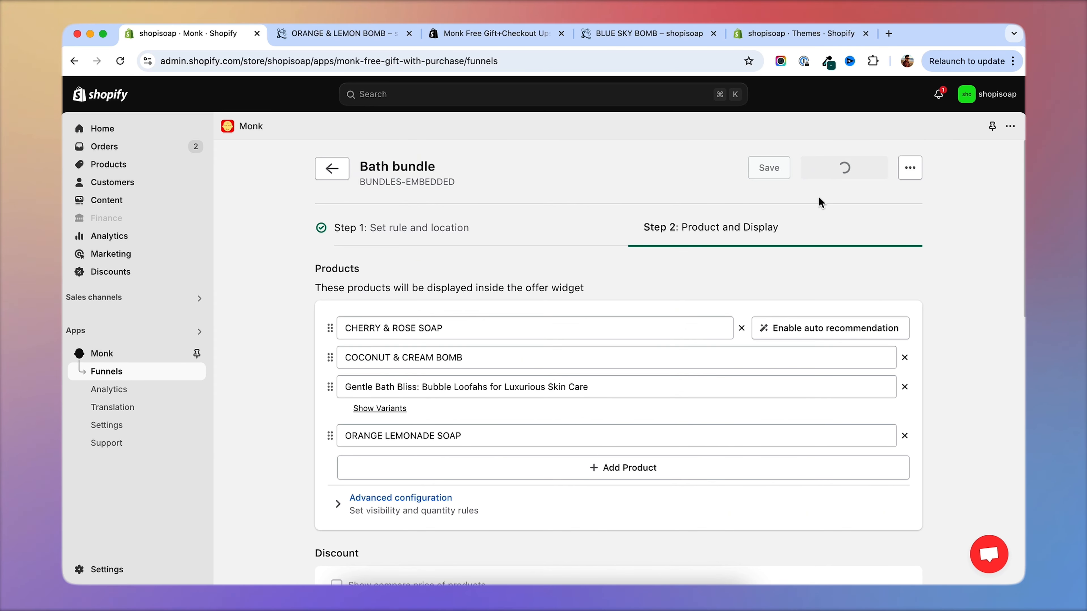
Preview the Bath bundle offer on the BLUE SKY BOMB storefront page and examine the bundle widget.
{"action": "scroll", "coordinate": [708, 383], "scroll_direction": "down", "scroll_amount": 5}
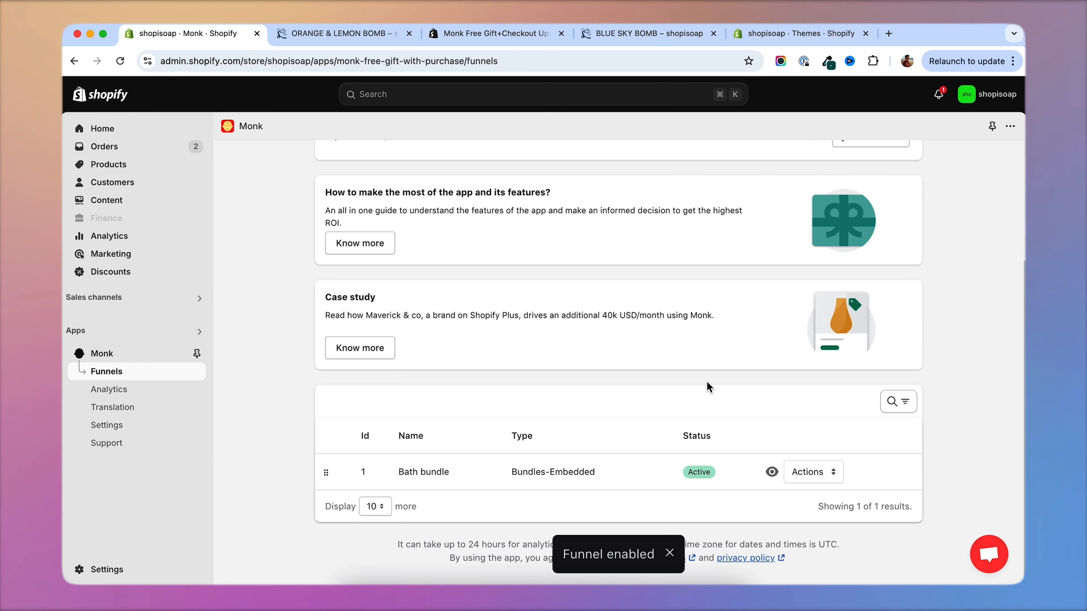
{"action": "left_click", "coordinate": [771, 472]}
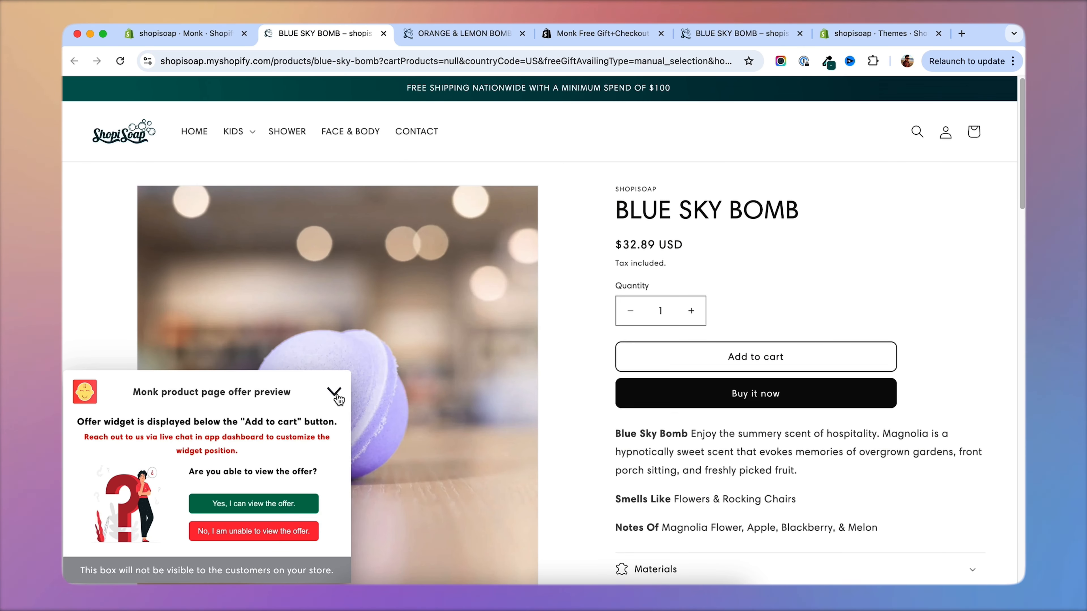
{"action": "left_click", "coordinate": [334, 392]}
{"action": "scroll", "coordinate": [561, 288], "scroll_direction": "down", "scroll_amount": 2}
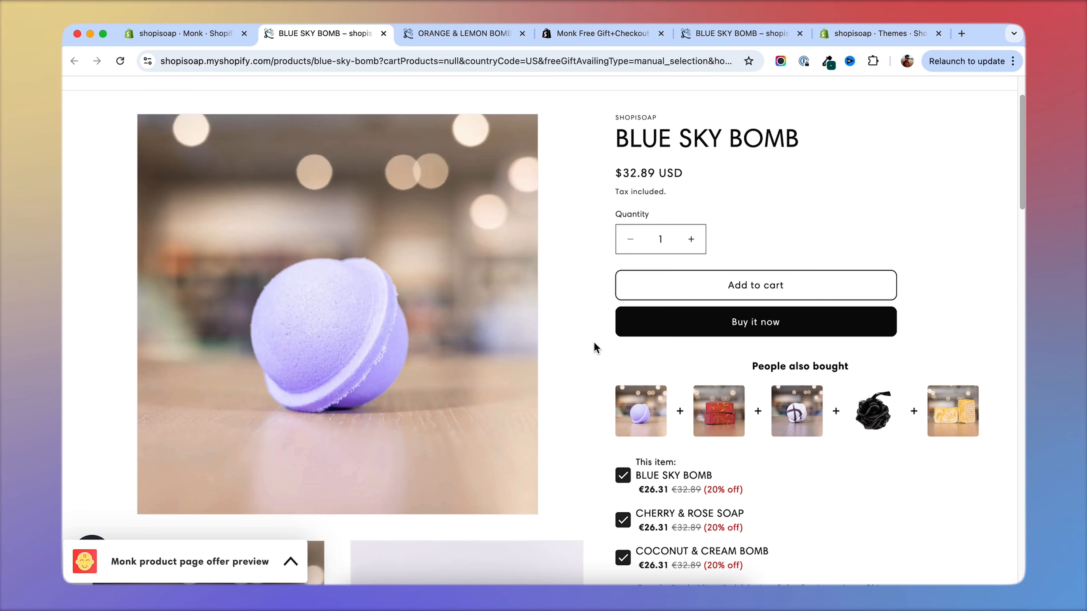
{"action": "scroll", "coordinate": [586, 345], "scroll_direction": "down", "scroll_amount": 2}
{"action": "scroll", "coordinate": [586, 347], "scroll_direction": "down", "scroll_amount": 2}
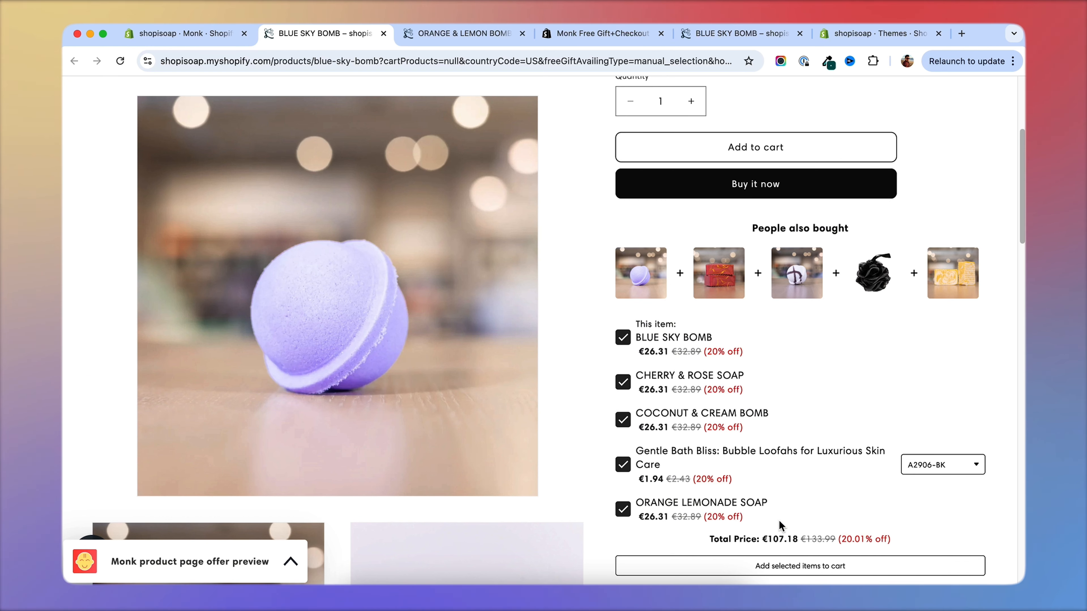
Test the partial-bundle discount by deselecting CHERRY & ROSE SOAP, COCONUT & CREAM BOMB and the bubble loofahs in the widget.
{"action": "left_click", "coordinate": [623, 382]}
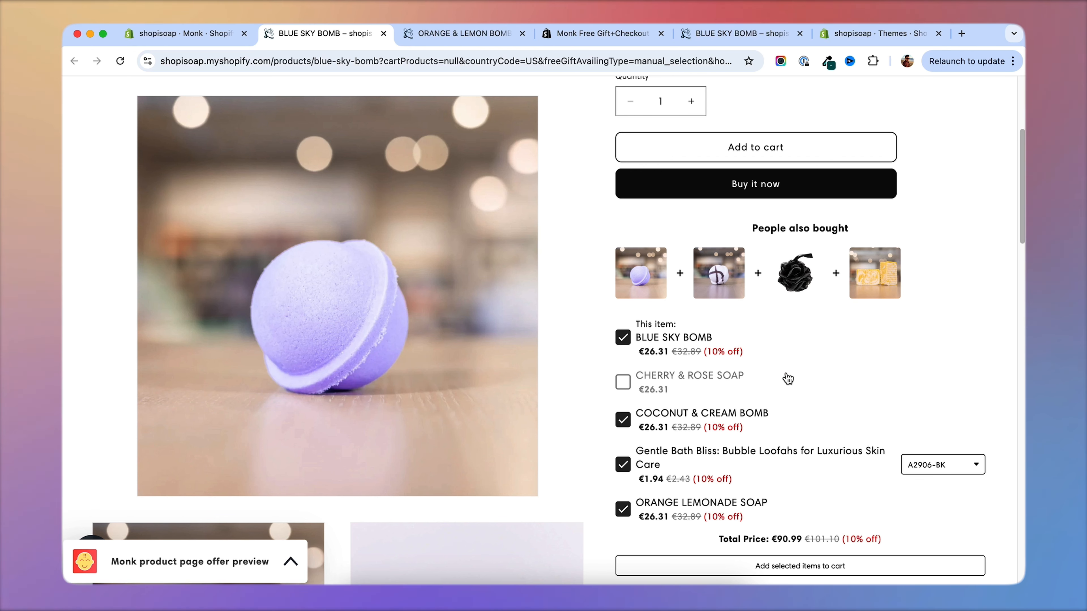
{"action": "left_click", "coordinate": [622, 420]}
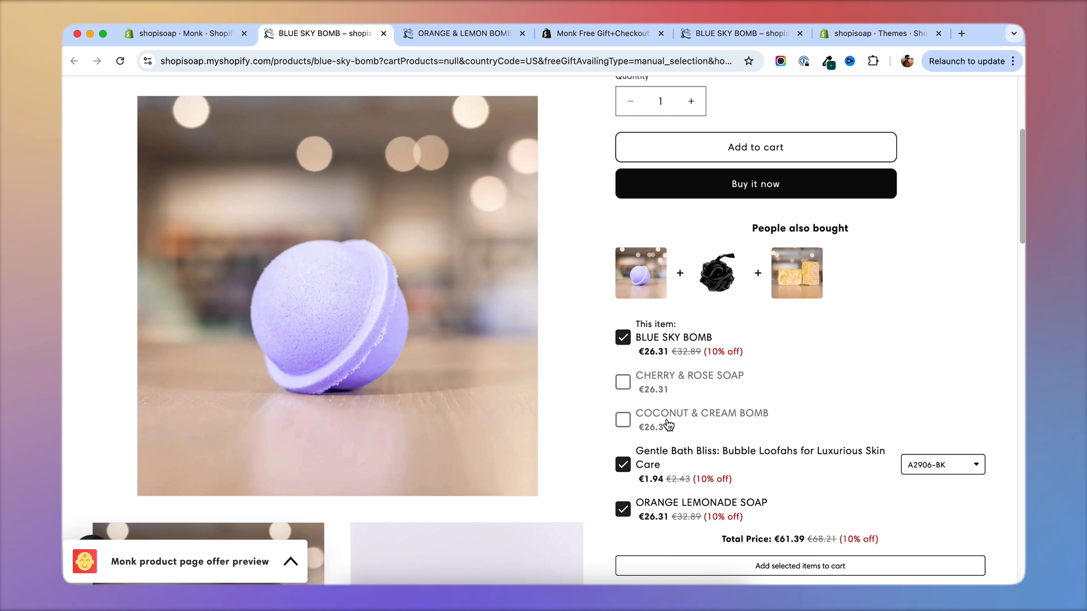
{"action": "left_click", "coordinate": [647, 466]}
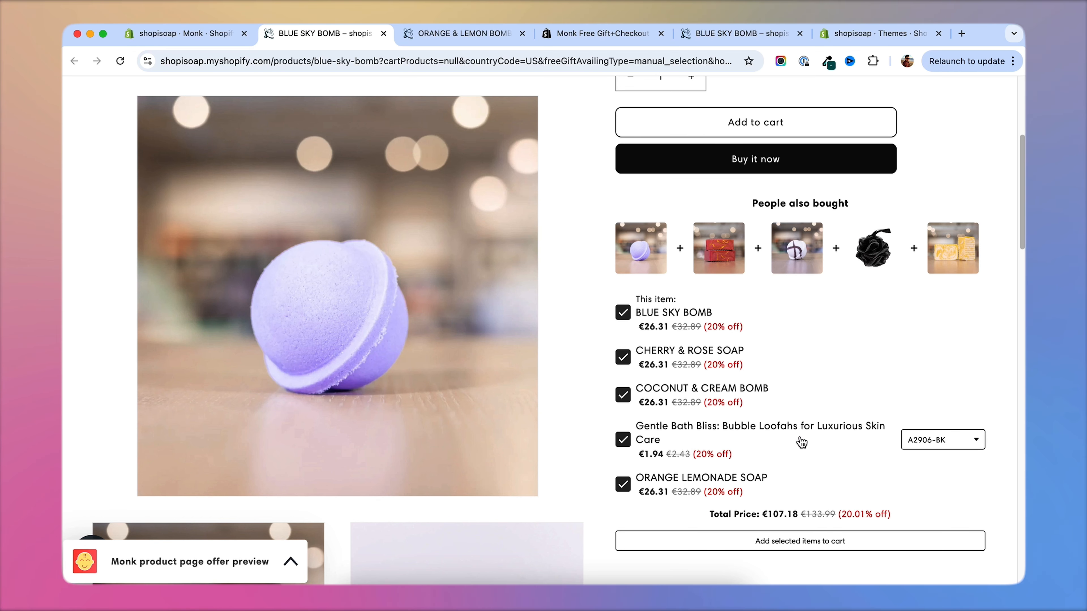
Check which variants the bubble loofahs product offers in the bundle widget.
{"action": "left_click", "coordinate": [947, 447]}
{"action": "left_click", "coordinate": [966, 453]}
{"action": "left_click", "coordinate": [973, 445]}
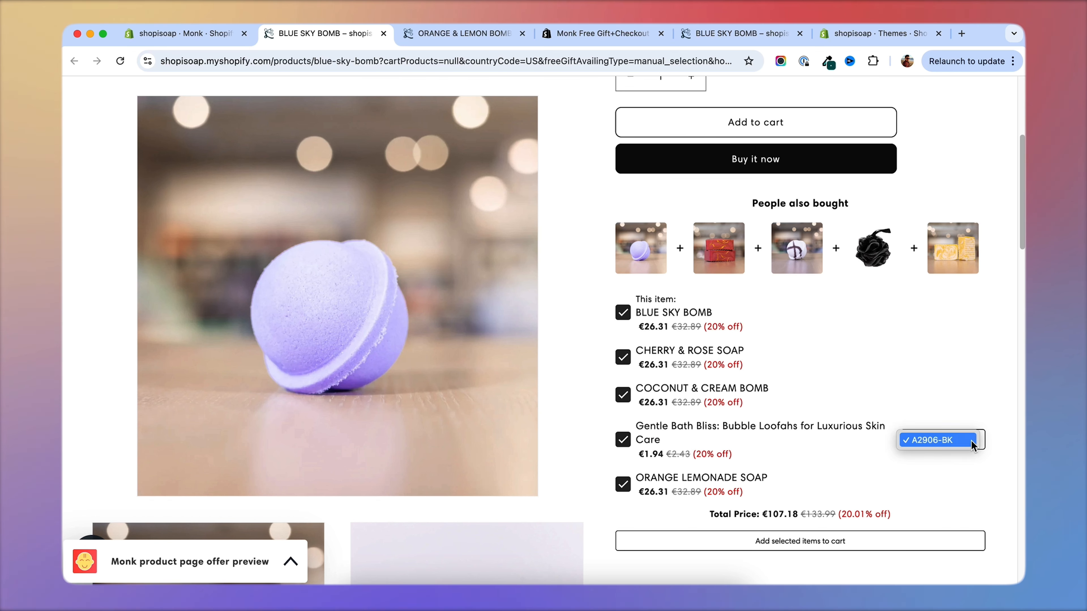
{"action": "left_click", "coordinate": [966, 444]}
{"action": "left_click", "coordinate": [941, 445]}
{"action": "left_click", "coordinate": [901, 443]}
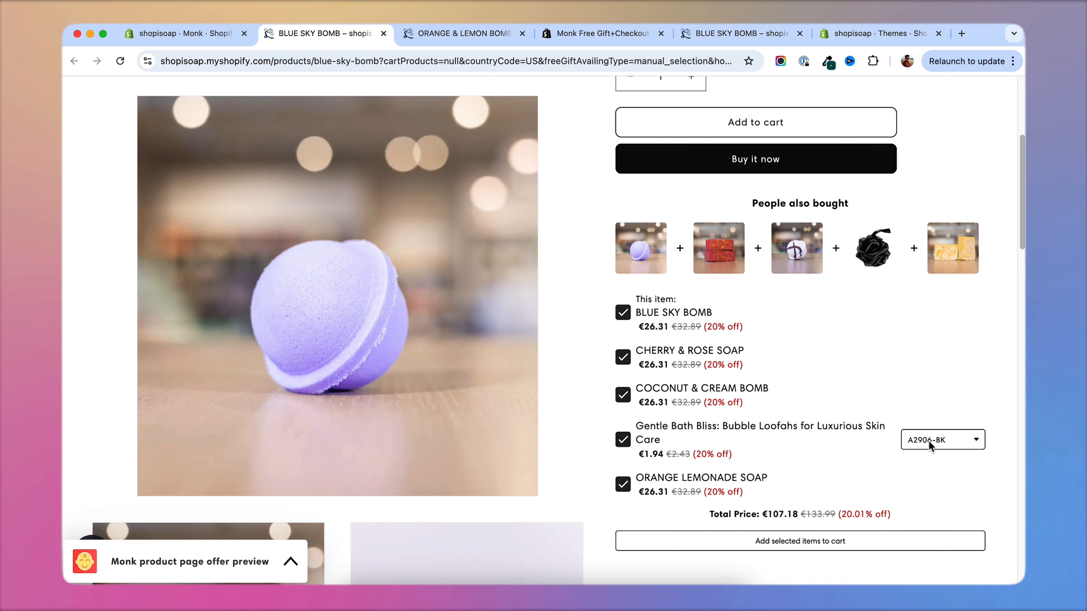
Check the bubble loofahs' variant choices, add all selected bundle items to the cart, and review the discounted cart lines.
{"action": "left_click", "coordinate": [928, 437]}
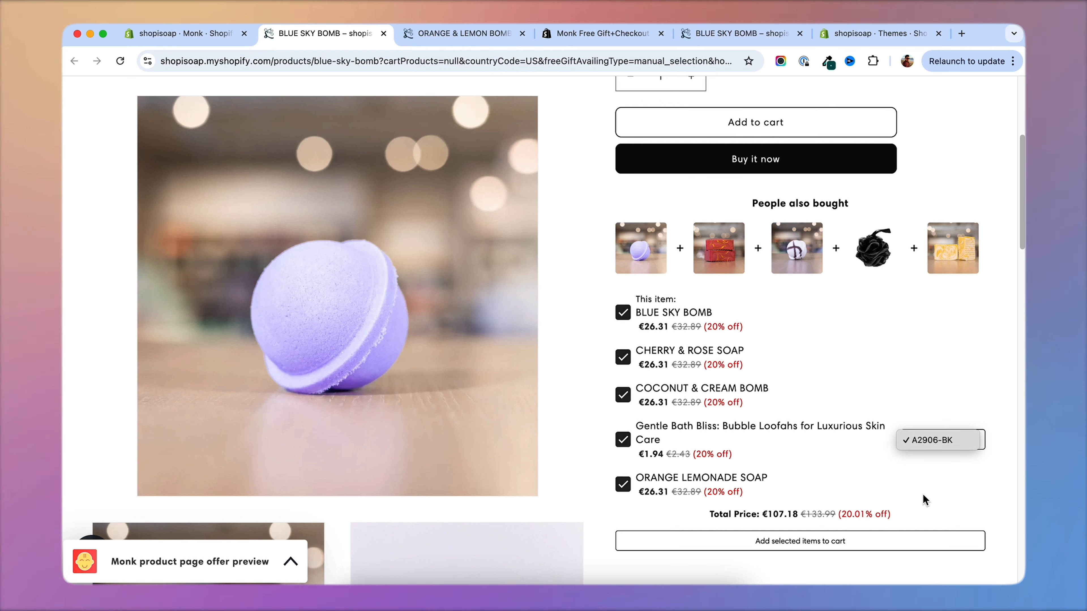
{"action": "left_click", "coordinate": [857, 464]}
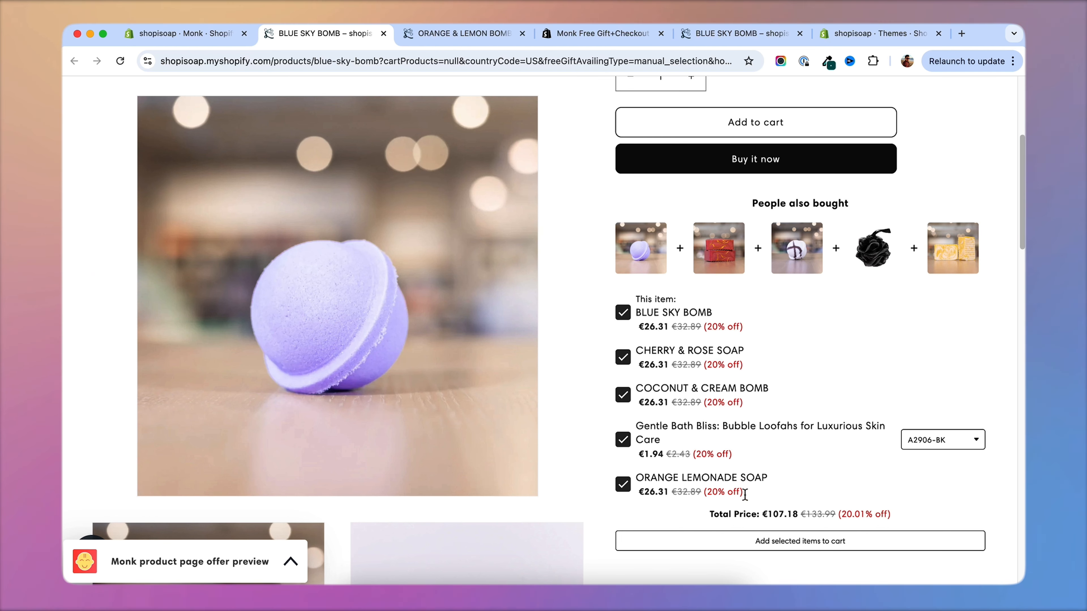
{"action": "left_click", "coordinate": [808, 543]}
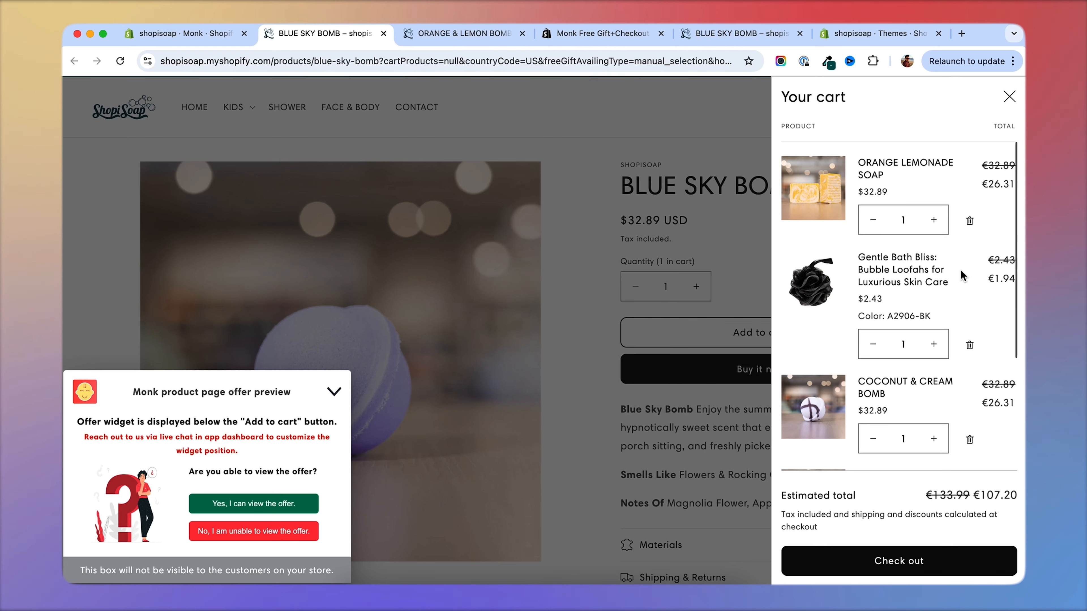
{"action": "scroll", "coordinate": [961, 274], "scroll_direction": "down", "scroll_amount": 5}
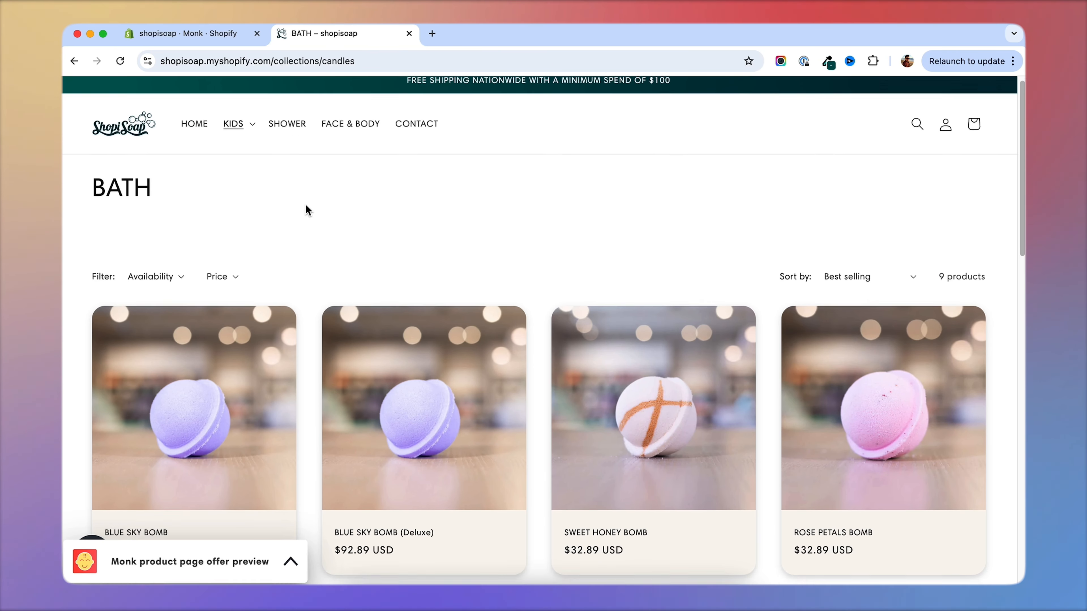
Open the BLUE SKY BOMB product page from the BATH collection on the storefront.
{"action": "scroll", "coordinate": [306, 207], "scroll_direction": "down", "scroll_amount": 3}
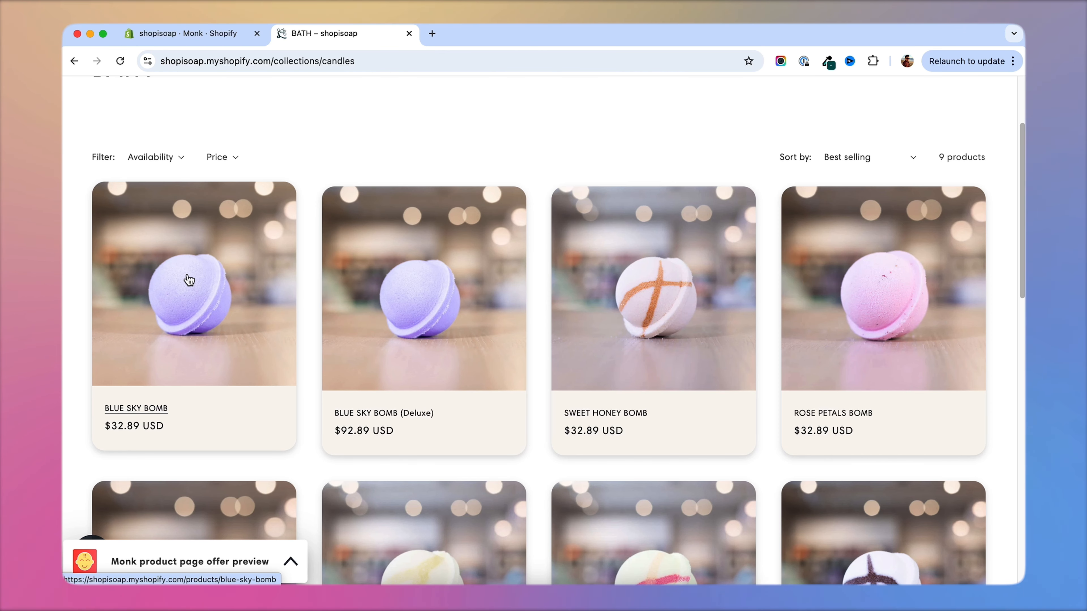
{"action": "left_click", "coordinate": [225, 263]}
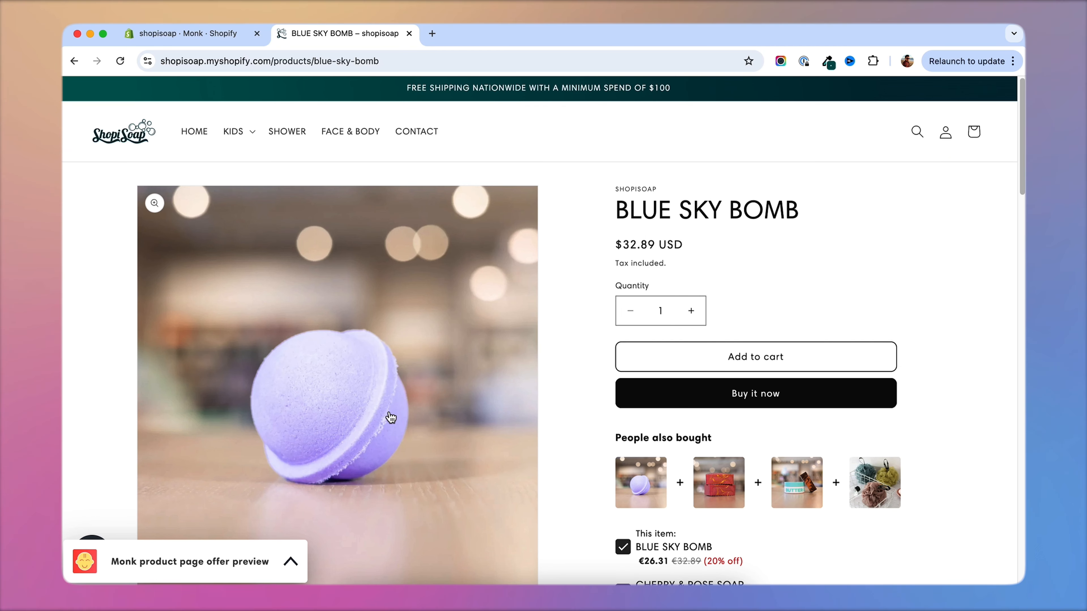
Return to the Monk funnels in Shopify admin and create an Upsell Pop-up (Product Upgrade) offer named "Deluxe upgrade".
{"action": "left_click", "coordinate": [222, 37]}
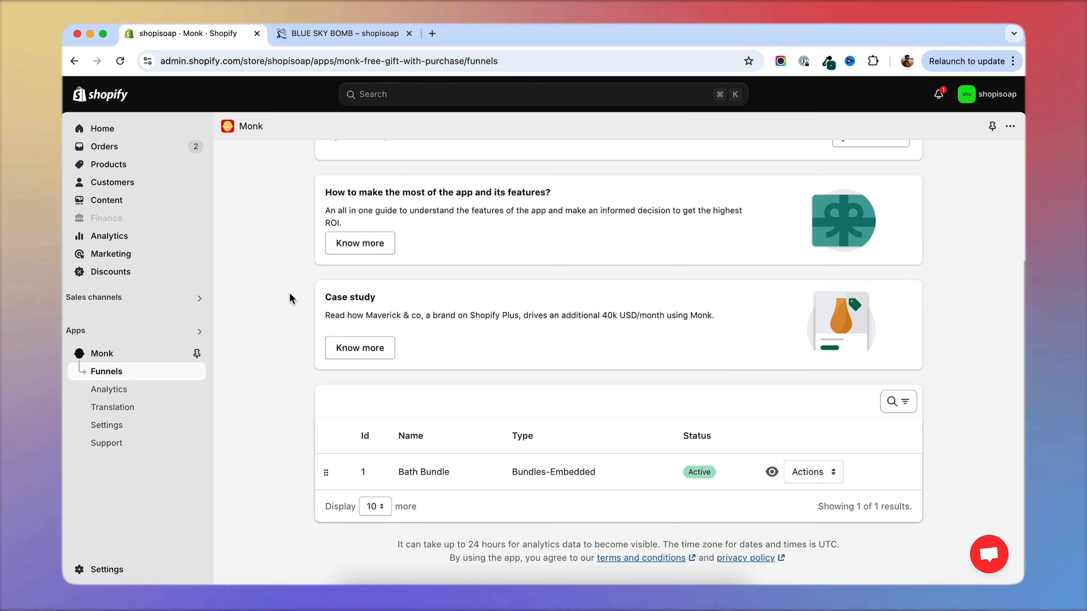
{"action": "scroll", "coordinate": [289, 298], "scroll_direction": "up", "scroll_amount": 5}
{"action": "left_click", "coordinate": [863, 167]}
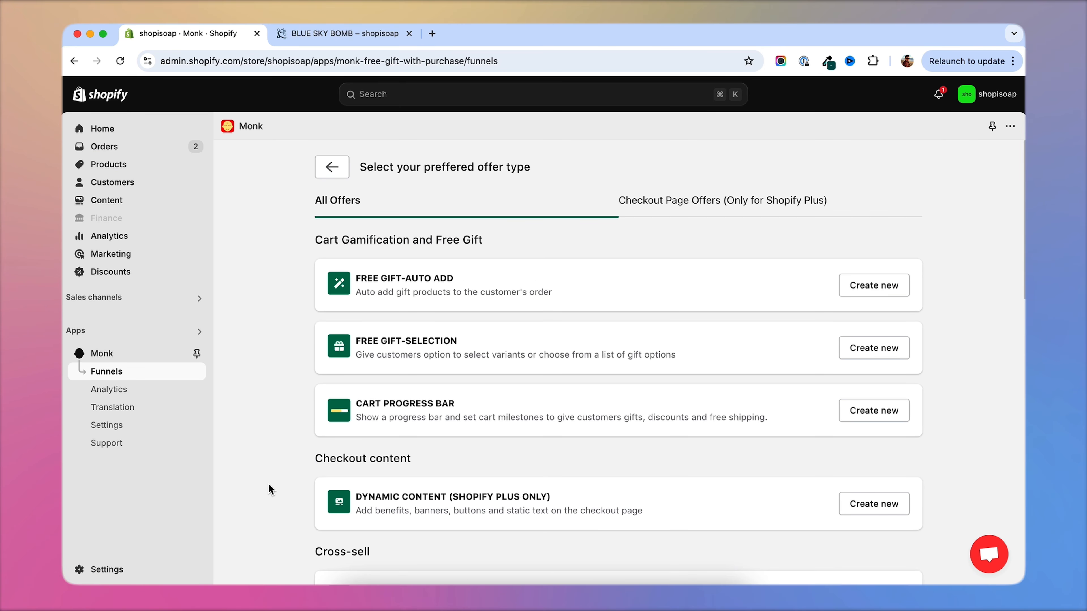
{"action": "scroll", "coordinate": [268, 483], "scroll_direction": "down", "scroll_amount": 20}
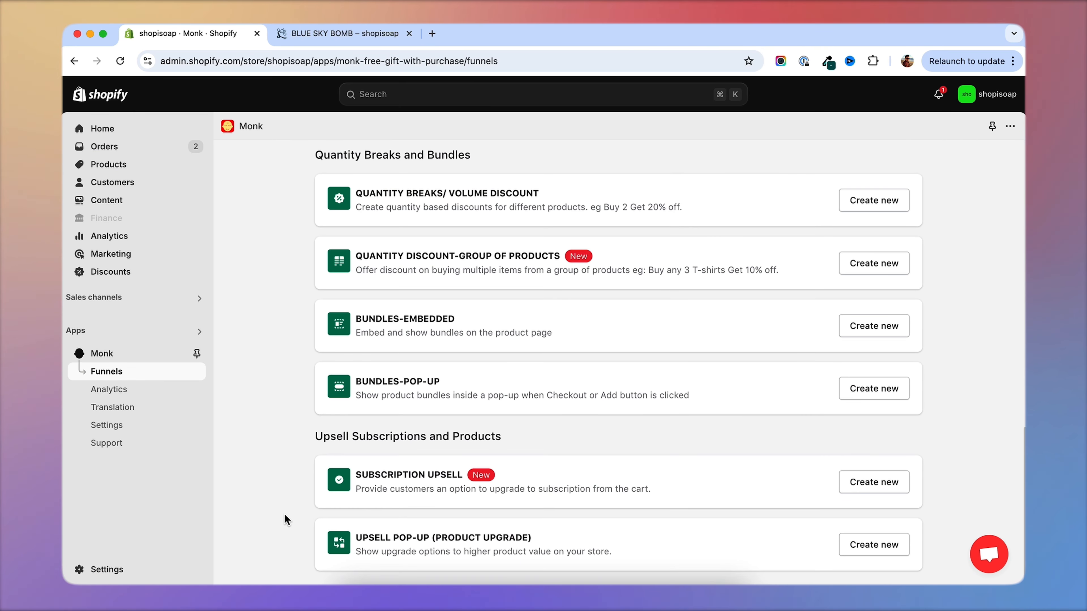
{"action": "left_click", "coordinate": [865, 552]}
{"action": "left_click_drag", "start_coordinate": [496, 363], "coordinate": [406, 363]}
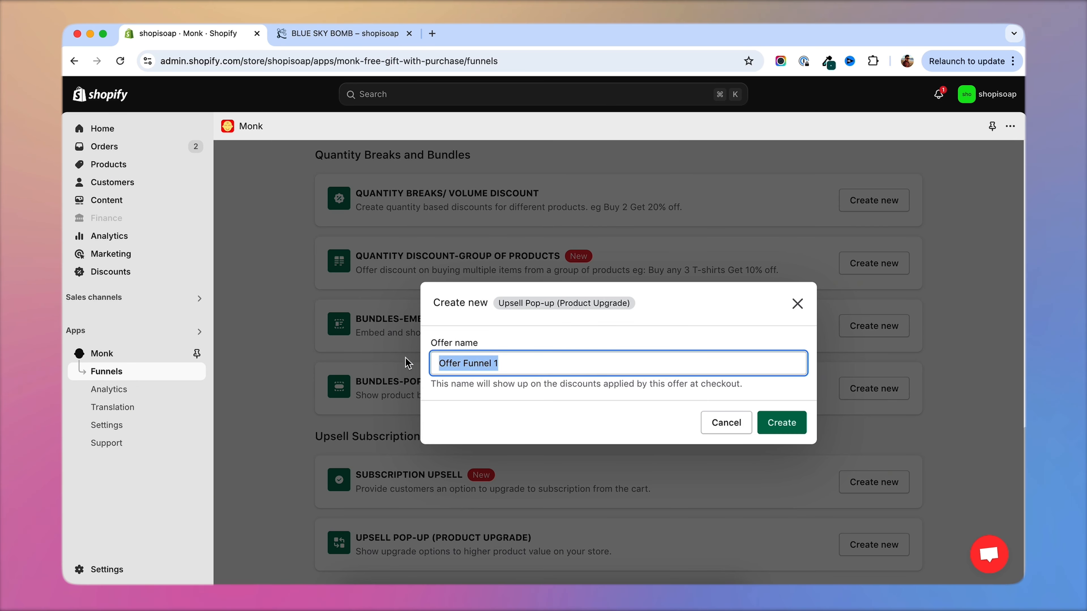
{"action": "type", "text": "Deluxe upgrade"}
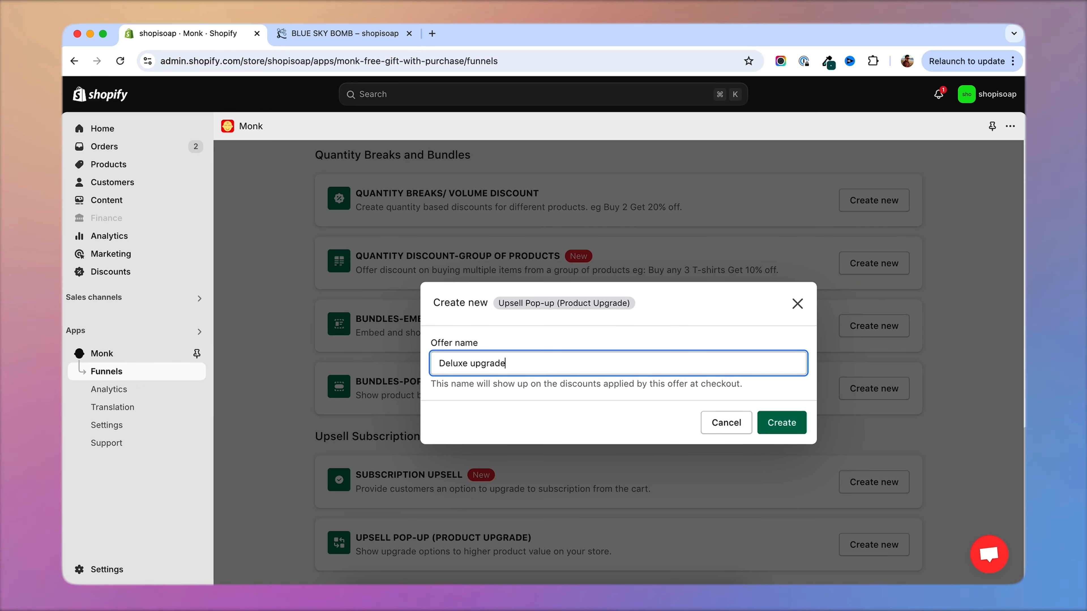
{"action": "left_click", "coordinate": [781, 422]}
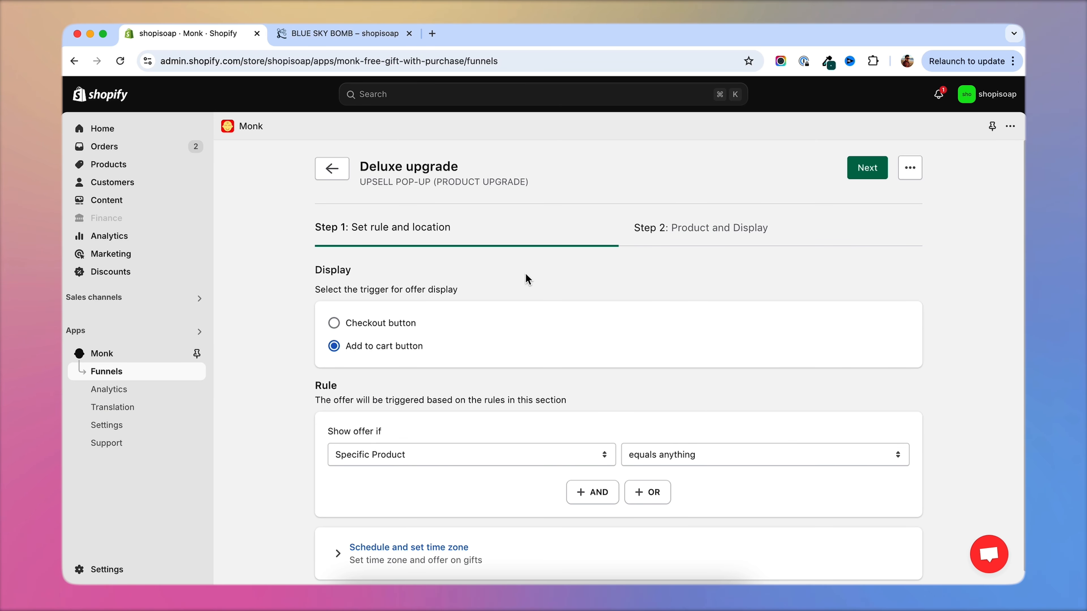
Set the offer rule to Specific Product contains any BLUE SKY BOMB, and proceed to the Product and Display step.
{"action": "scroll", "coordinate": [429, 354], "scroll_direction": "down", "scroll_amount": 1}
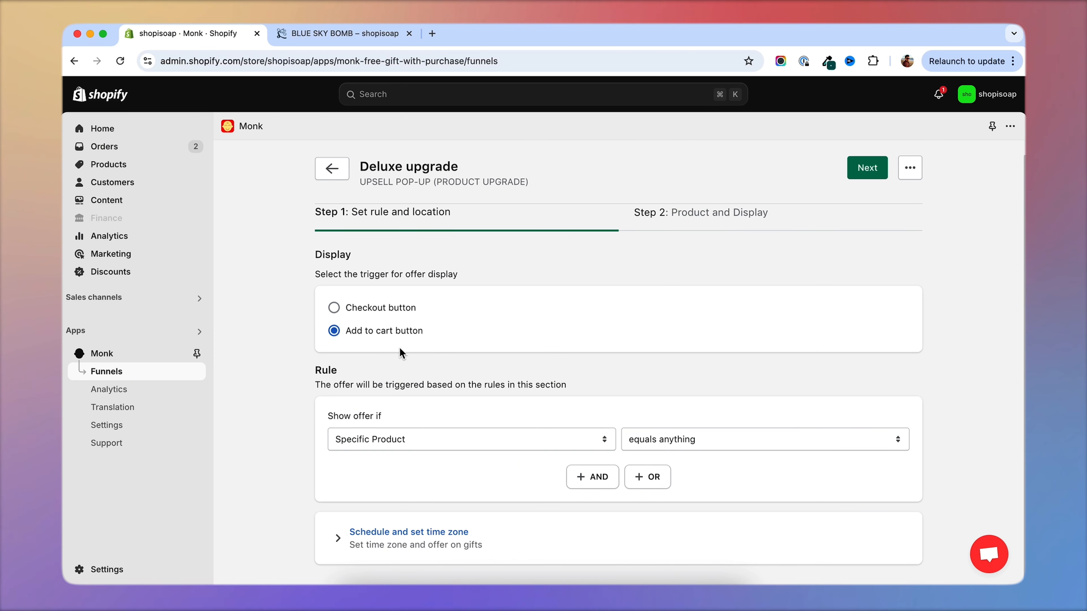
{"action": "left_click", "coordinate": [495, 436]}
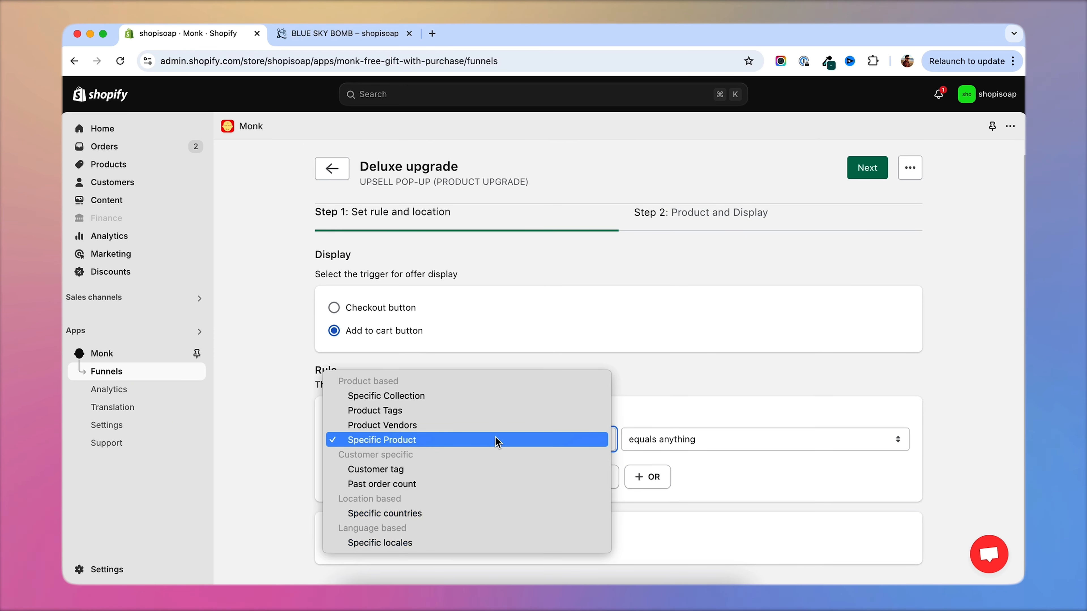
{"action": "left_click", "coordinate": [557, 440]}
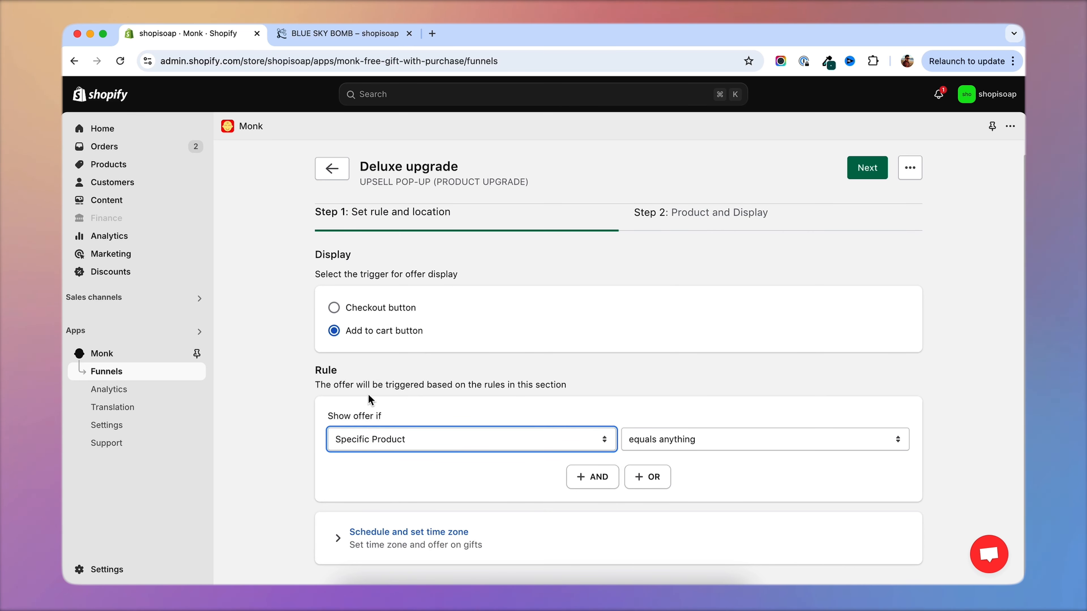
{"action": "left_click", "coordinate": [704, 444]}
{"action": "left_click", "coordinate": [362, 264]}
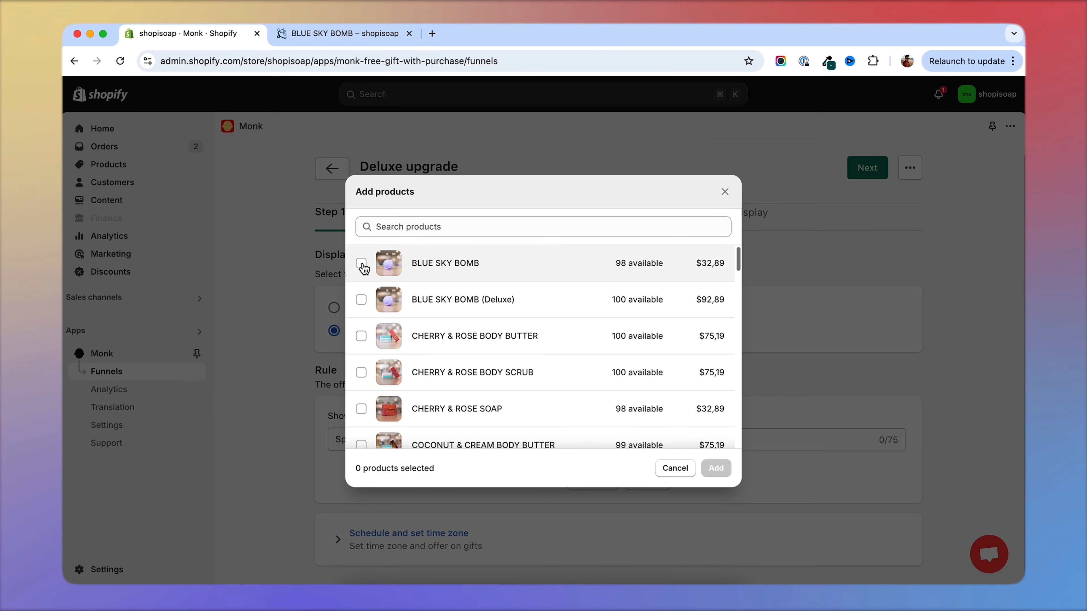
{"action": "left_click", "coordinate": [716, 469]}
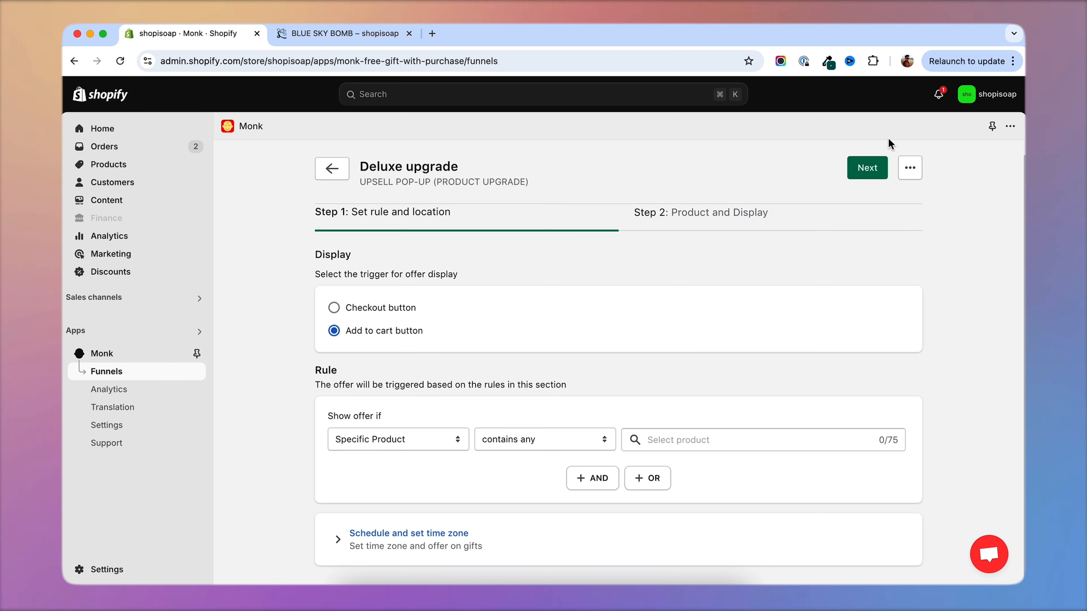
{"action": "left_click", "coordinate": [867, 171]}
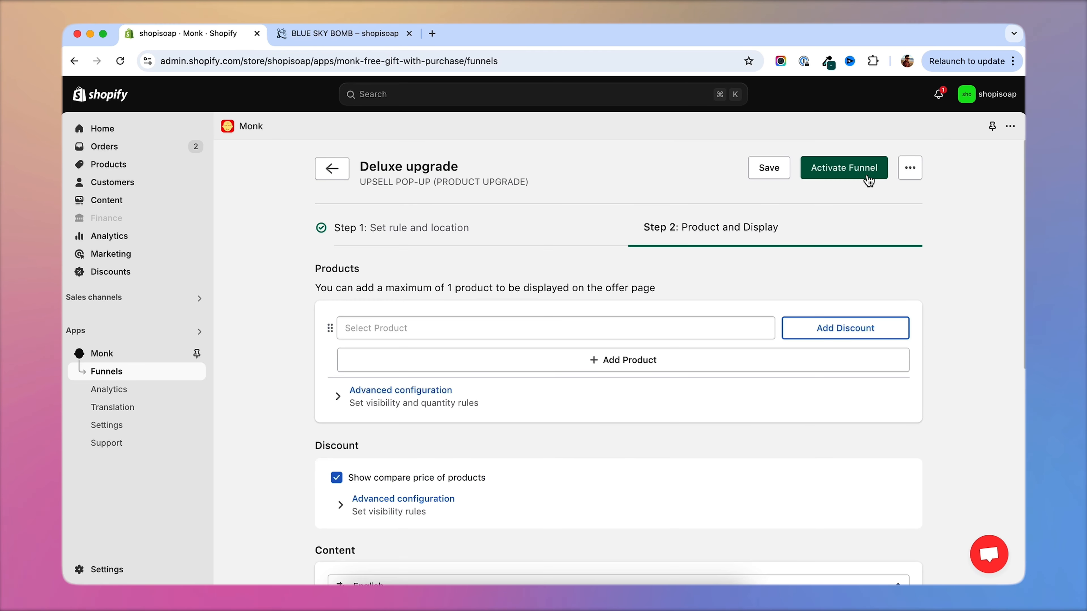
Add BLUE SKY BOMB (Deluxe) as the upgrade product with a 20% off discount.
{"action": "left_click", "coordinate": [452, 332]}
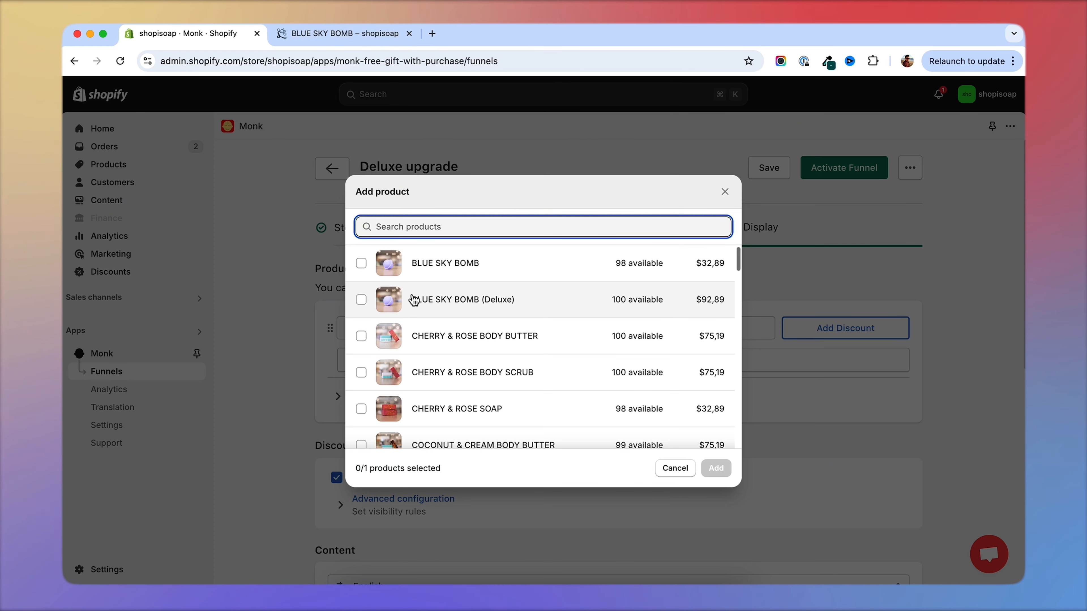
{"action": "left_click", "coordinate": [414, 300]}
{"action": "left_click", "coordinate": [714, 468]}
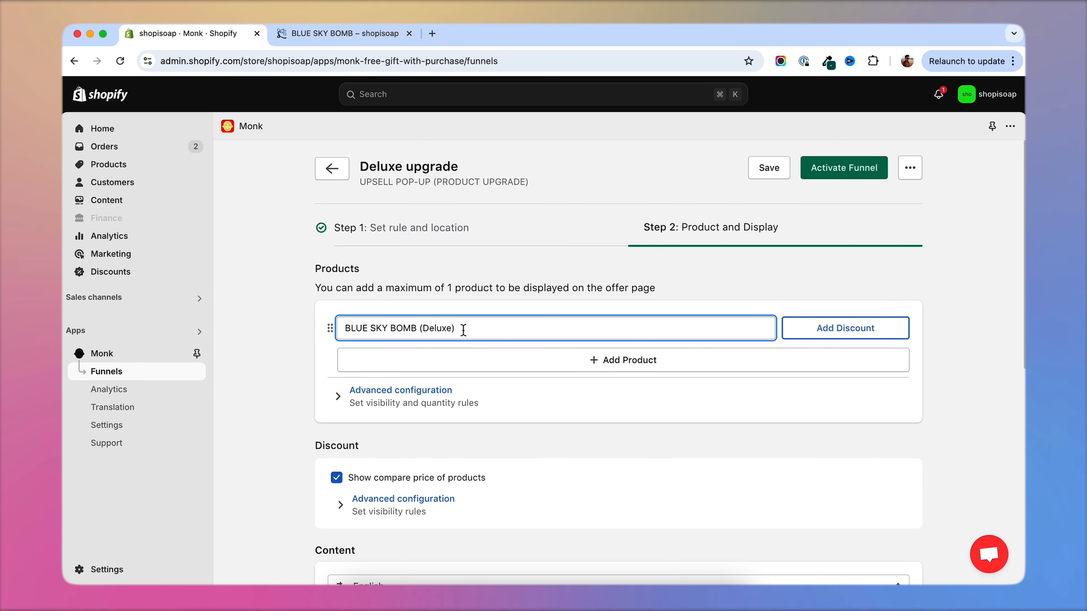
{"action": "left_click", "coordinate": [855, 336]}
{"action": "left_click", "coordinate": [805, 328]}
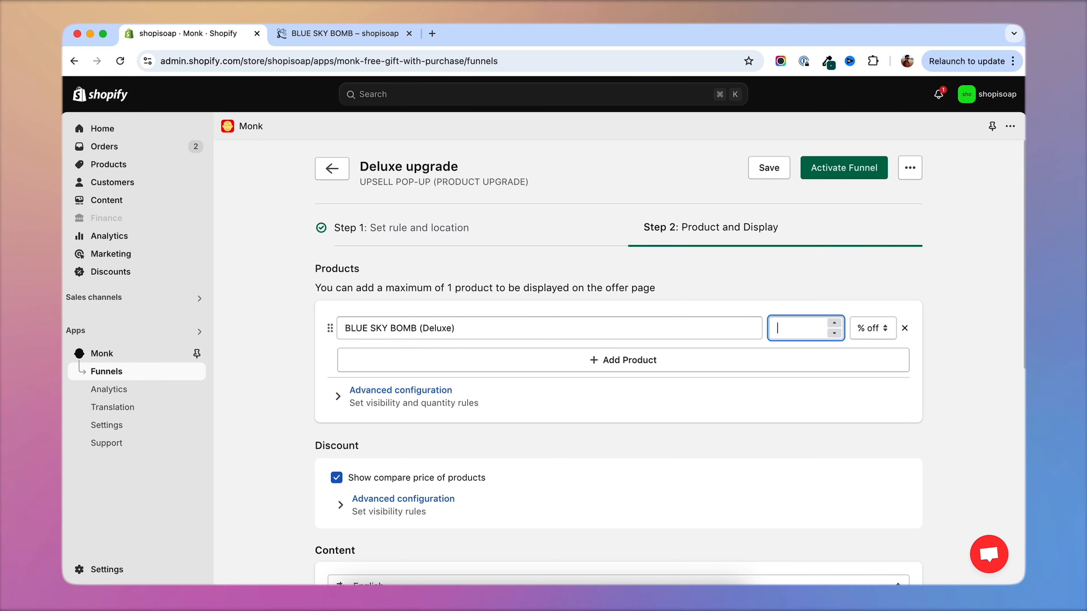
{"action": "type", "text": "20"}
{"action": "left_click", "coordinate": [315, 321]}
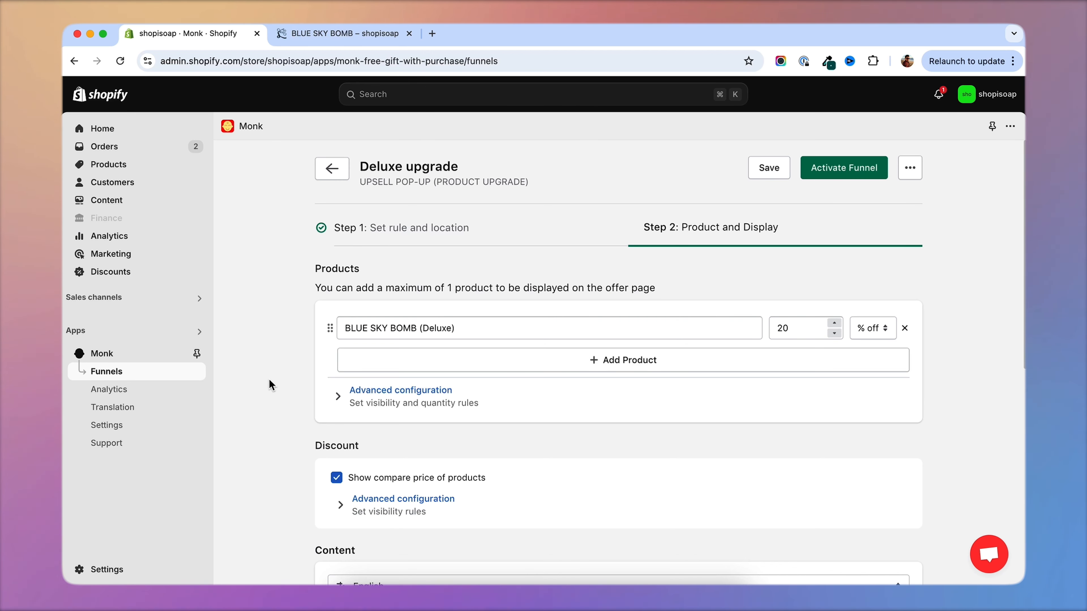
Try the Compact and Line desktop layouts in the display settings and return to Full page.
{"action": "scroll", "coordinate": [268, 379], "scroll_direction": "down", "scroll_amount": 8}
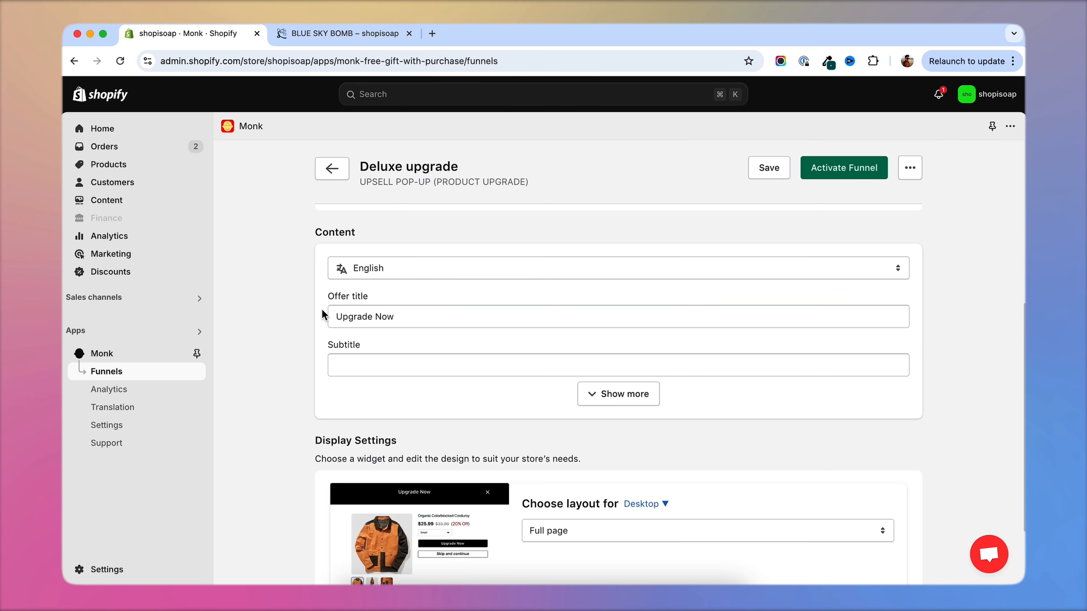
{"action": "scroll", "coordinate": [264, 365], "scroll_direction": "down", "scroll_amount": 3}
{"action": "left_click", "coordinate": [575, 424]}
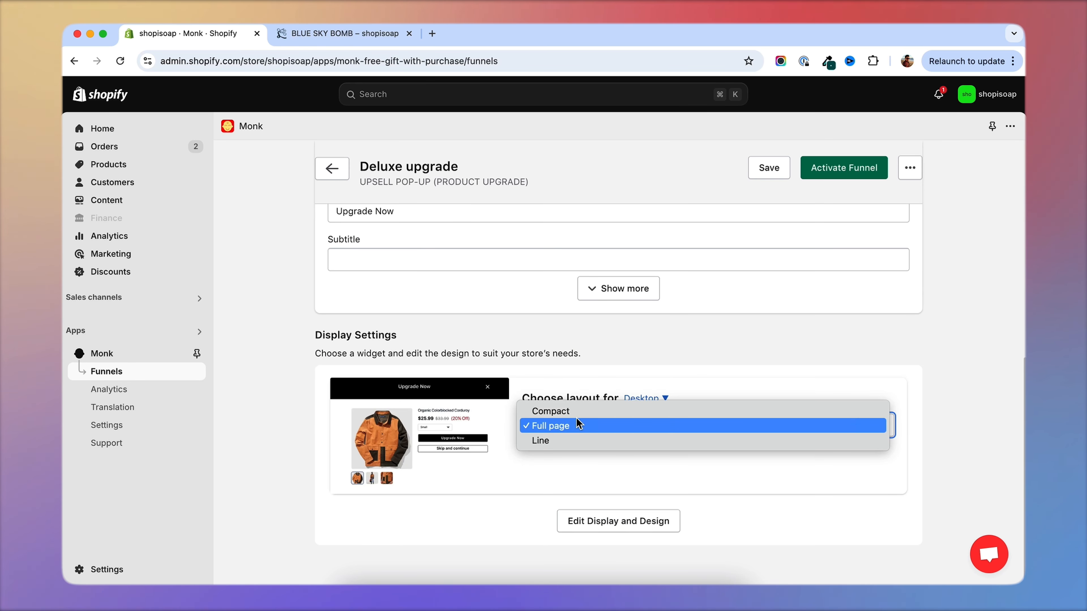
{"action": "left_click", "coordinate": [575, 411]}
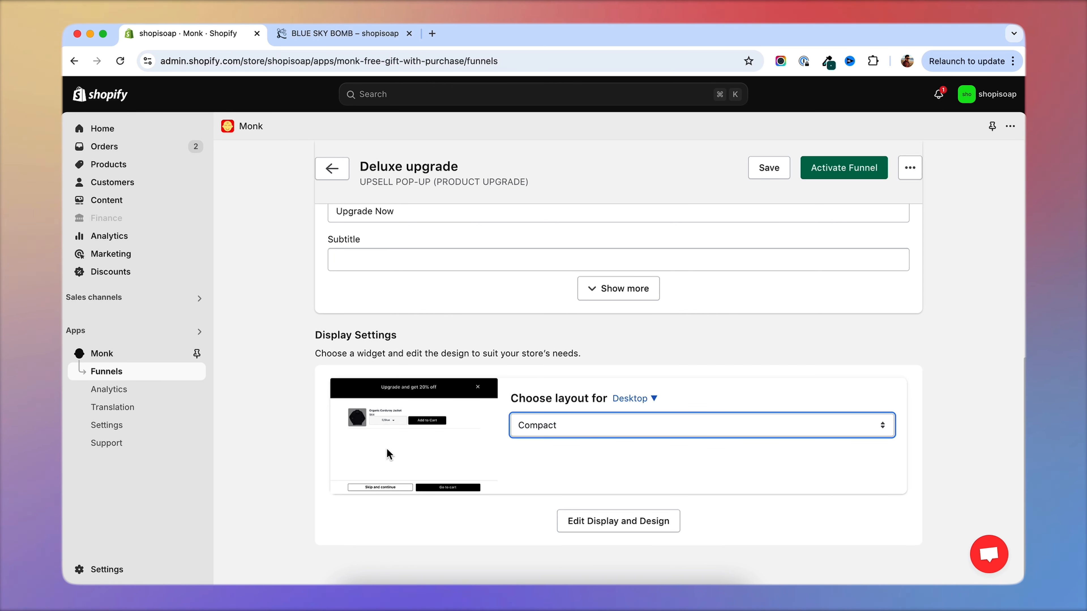
{"action": "left_click", "coordinate": [595, 425]}
{"action": "left_click", "coordinate": [592, 439]}
{"action": "left_click", "coordinate": [594, 432]}
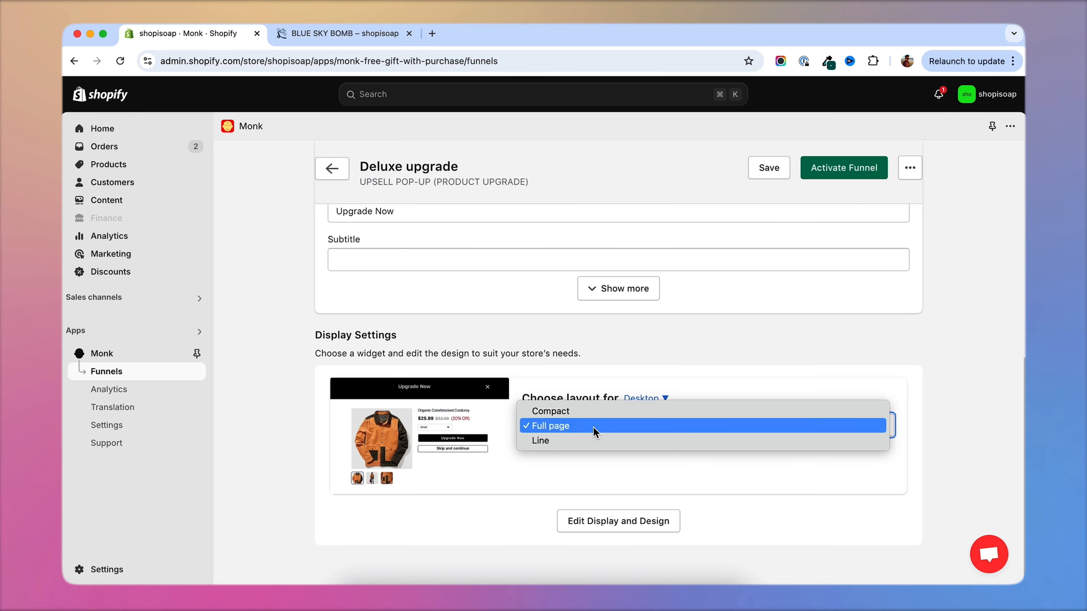
{"action": "left_click", "coordinate": [599, 441]}
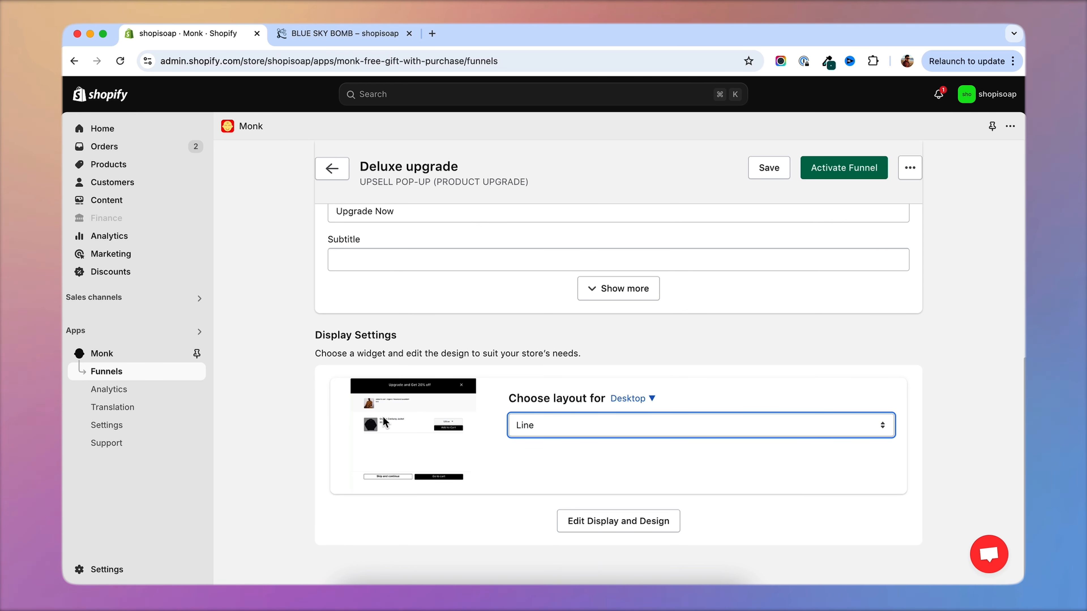
{"action": "left_click", "coordinate": [560, 423]}
{"action": "left_click", "coordinate": [555, 413]}
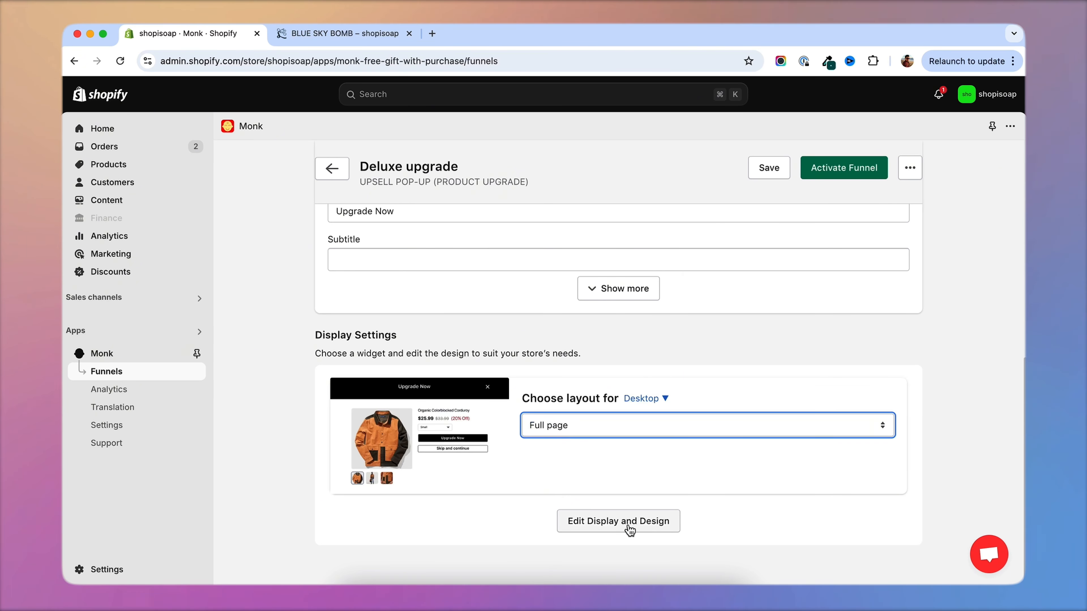
Review the pop-up's text styles in the display and design editor and save the changes.
{"action": "left_click", "coordinate": [618, 521]}
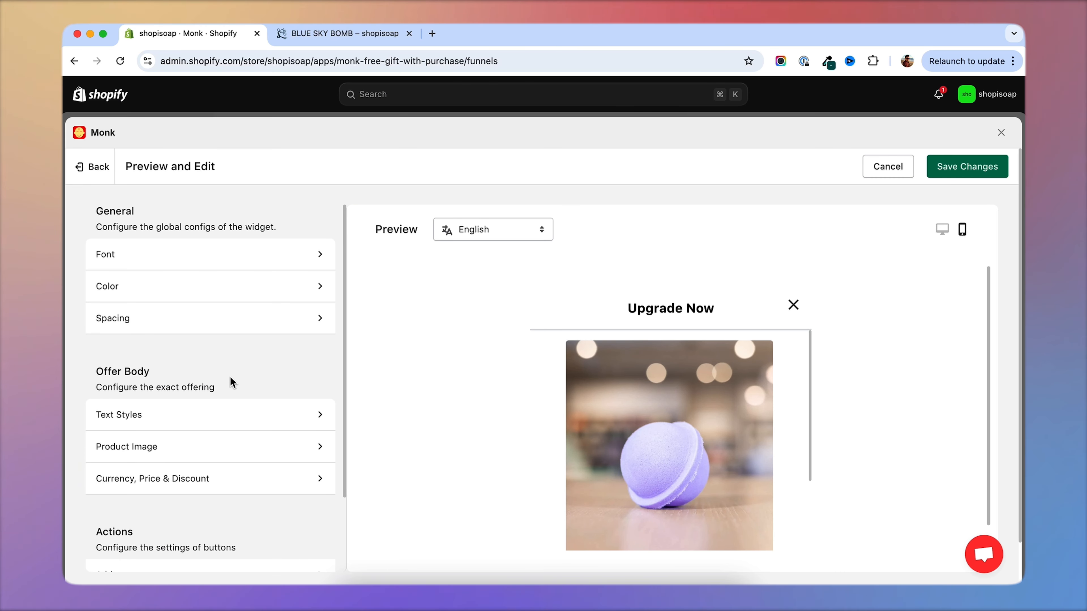
{"action": "scroll", "coordinate": [230, 377], "scroll_direction": "down", "scroll_amount": 2}
{"action": "left_click", "coordinate": [209, 355]}
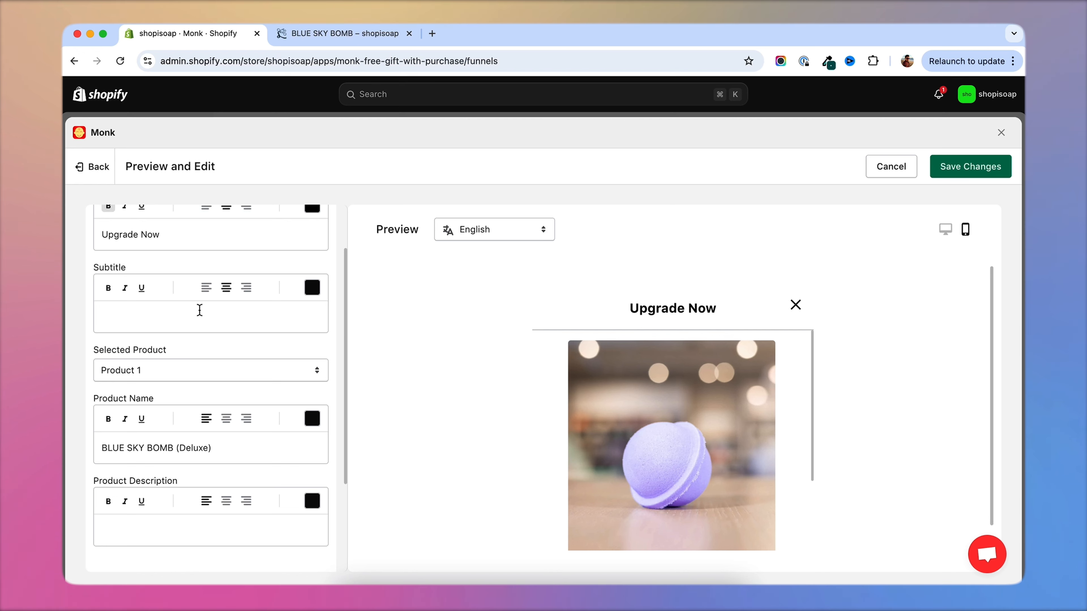
{"action": "scroll", "coordinate": [200, 310], "scroll_direction": "up", "scroll_amount": 1}
{"action": "left_click", "coordinate": [969, 169]}
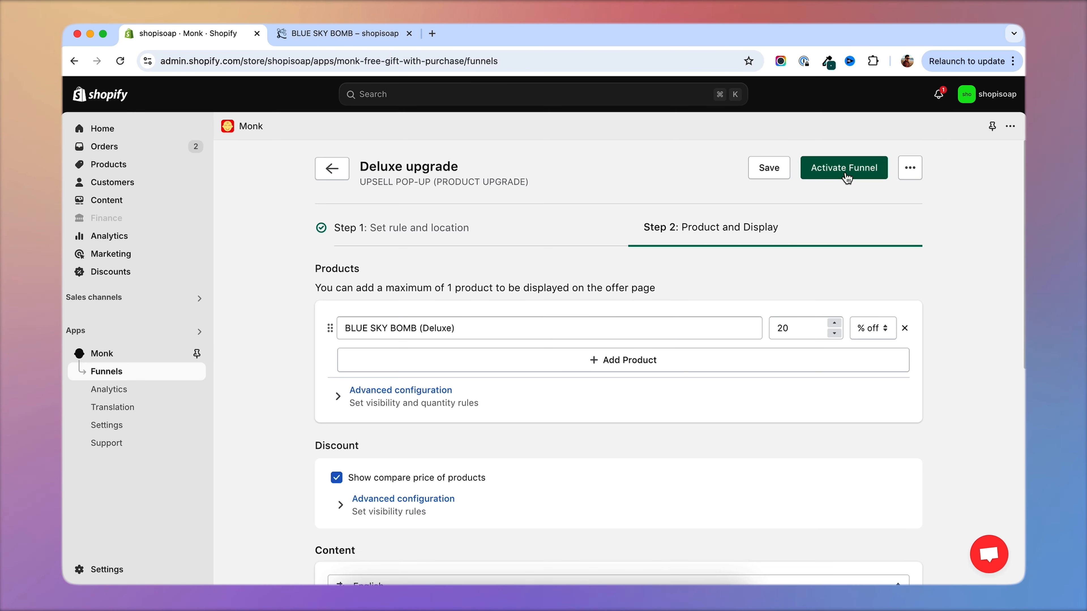
Activate the Deluxe upgrade funnel and open its storefront preview from the funnel list.
{"action": "left_click", "coordinate": [842, 173]}
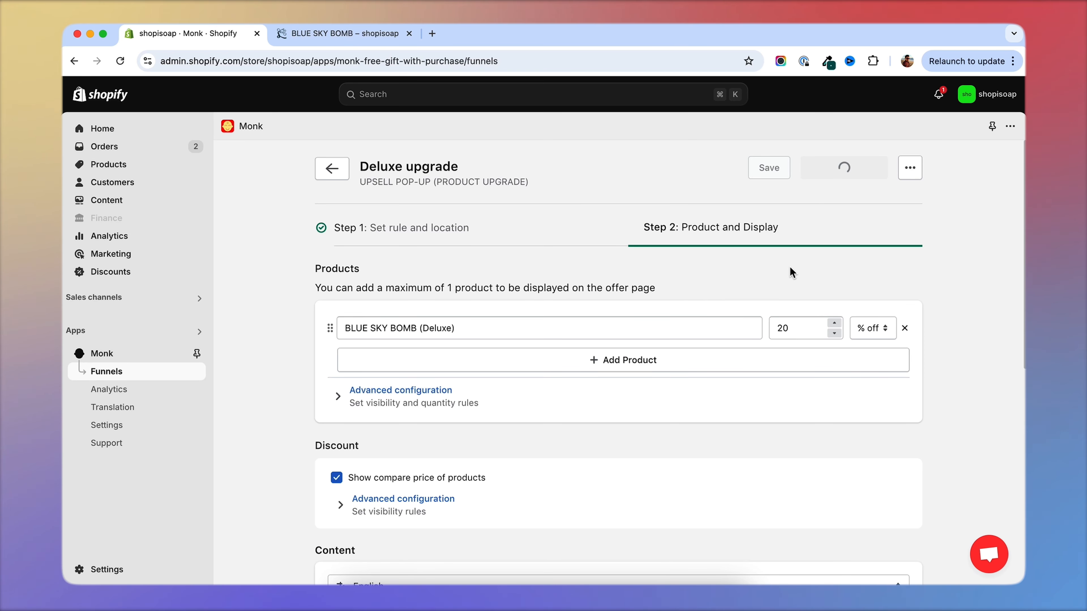
{"action": "scroll", "coordinate": [550, 334], "scroll_direction": "down", "scroll_amount": 1}
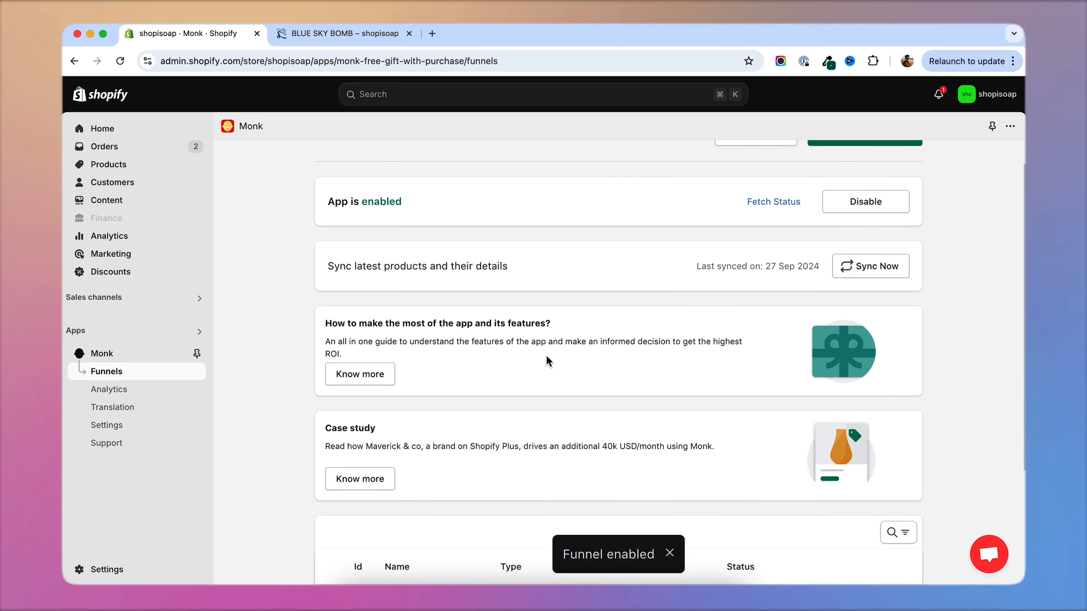
{"action": "scroll", "coordinate": [546, 355], "scroll_direction": "down", "scroll_amount": 3}
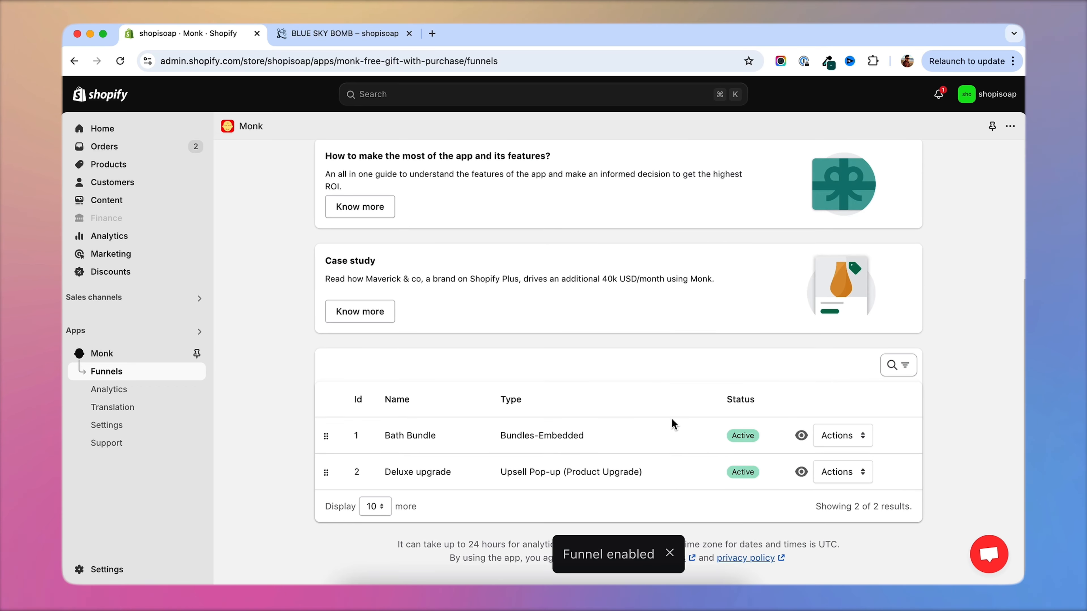
{"action": "left_click", "coordinate": [801, 473]}
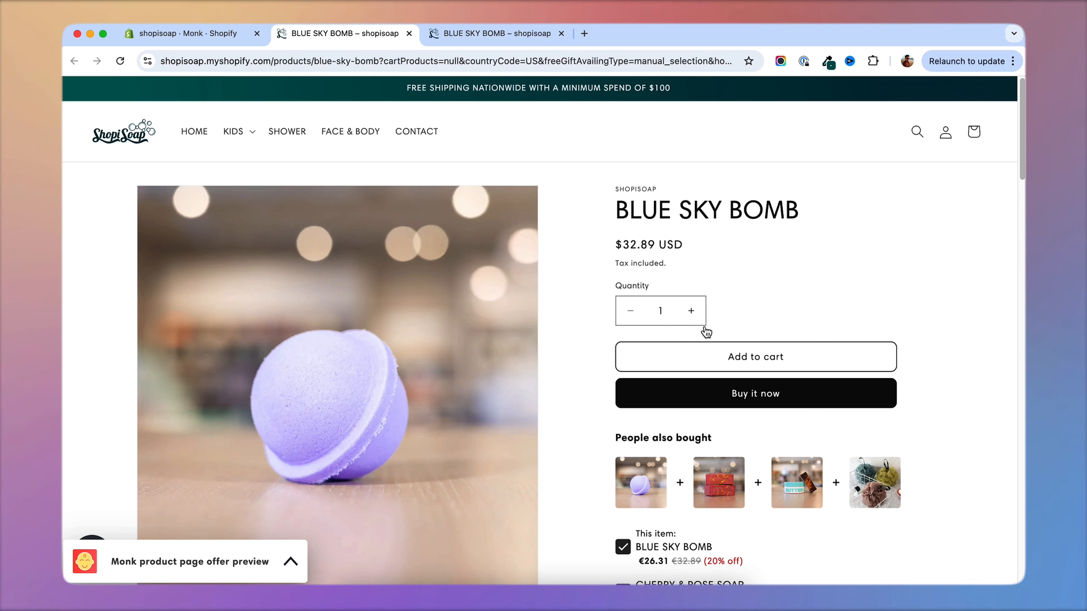
Add BLUE SKY BOMB to the cart on the storefront and accept the Deluxe upgrade in the pop-up.
{"action": "left_click", "coordinate": [765, 364]}
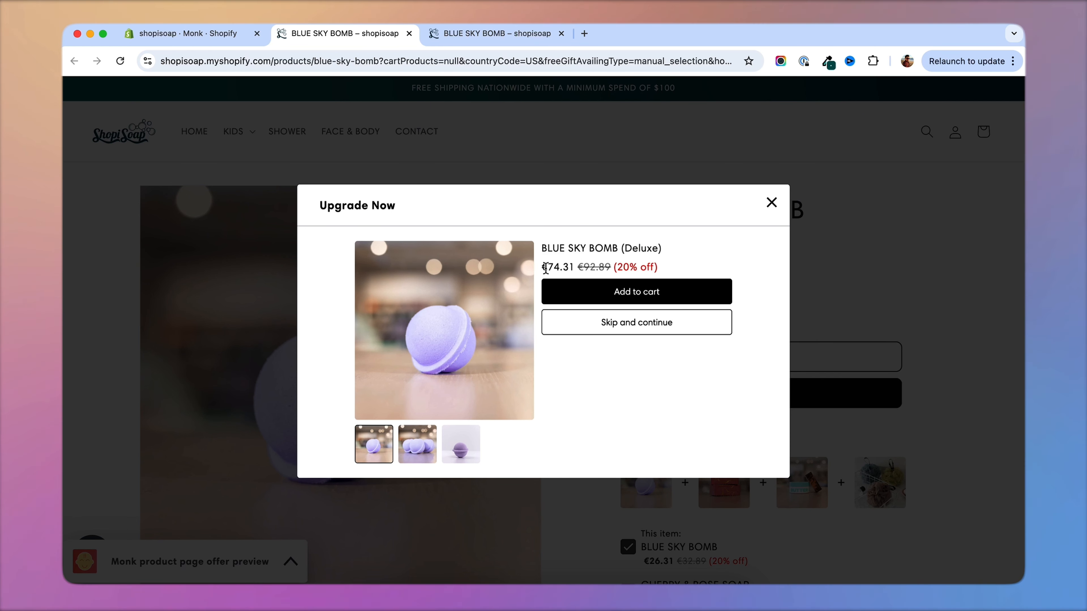
{"action": "left_click", "coordinate": [639, 295]}
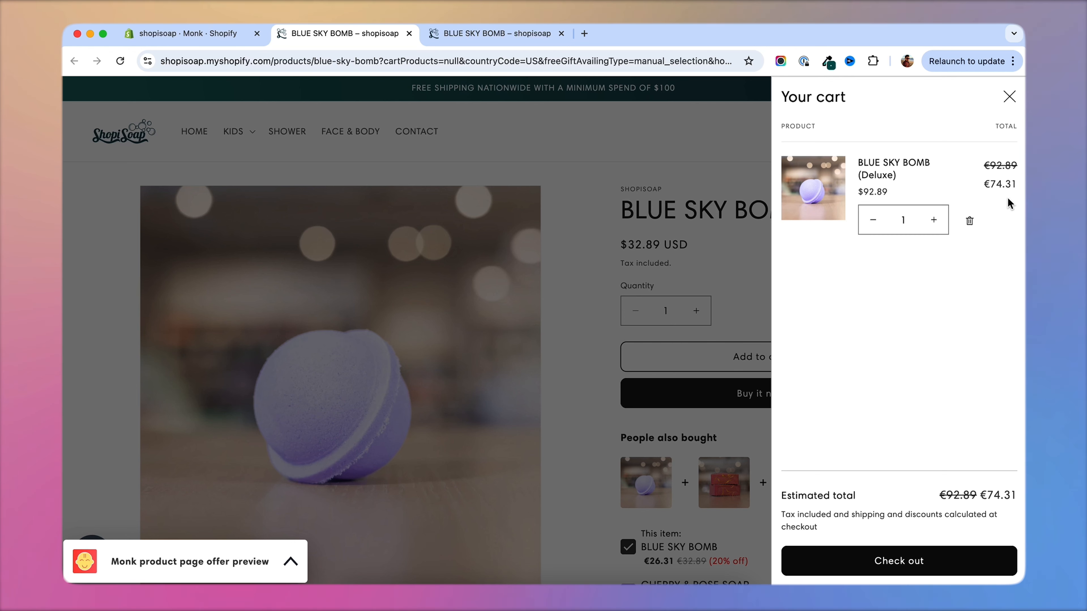
{"action": "left_click", "coordinate": [189, 34]}
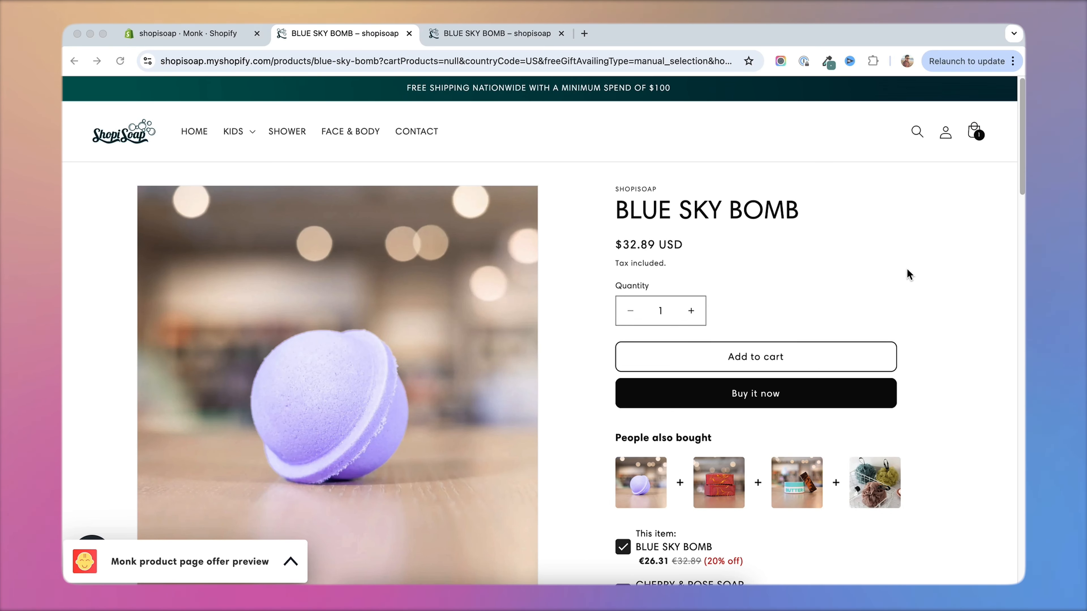
Add the People also bought bundle to the cart and remove its items again, keeping only BLUE SKY BOMB (Deluxe).
{"action": "scroll", "coordinate": [910, 317], "scroll_direction": "down", "scroll_amount": 2}
{"action": "scroll", "coordinate": [910, 317], "scroll_direction": "up", "scroll_amount": 2}
{"action": "scroll", "coordinate": [919, 311], "scroll_direction": "down", "scroll_amount": 5}
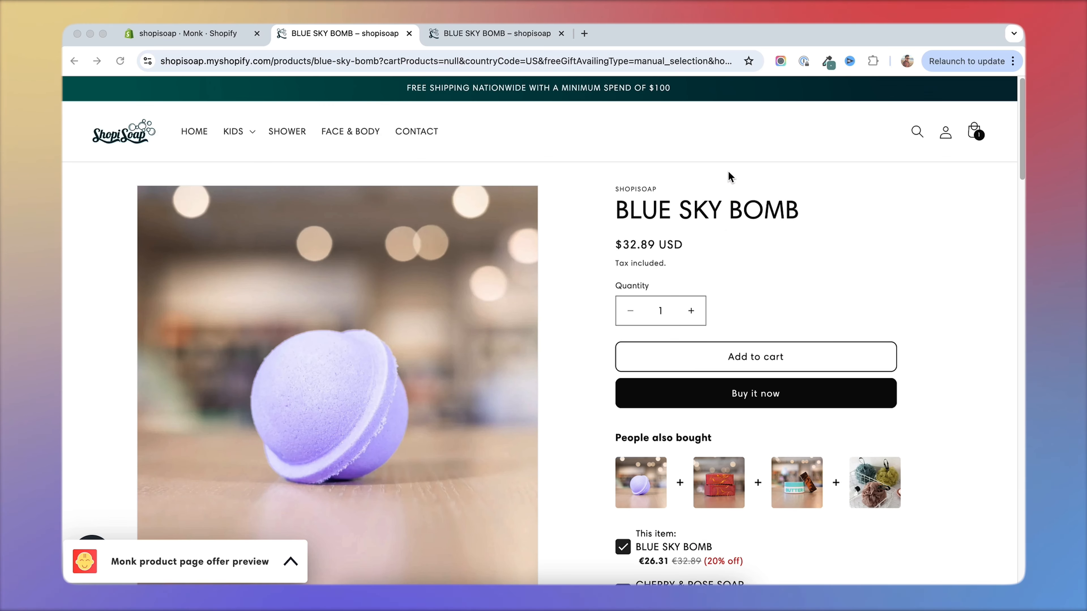
{"action": "scroll", "coordinate": [689, 395], "scroll_direction": "down", "scroll_amount": 10}
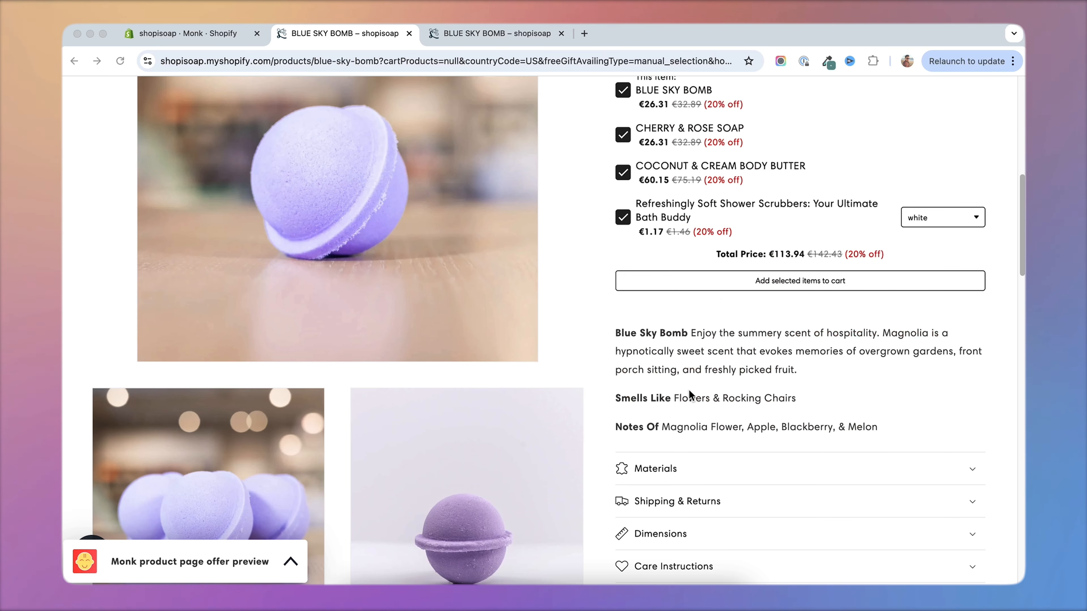
{"action": "scroll", "coordinate": [687, 385], "scroll_direction": "up", "scroll_amount": 8}
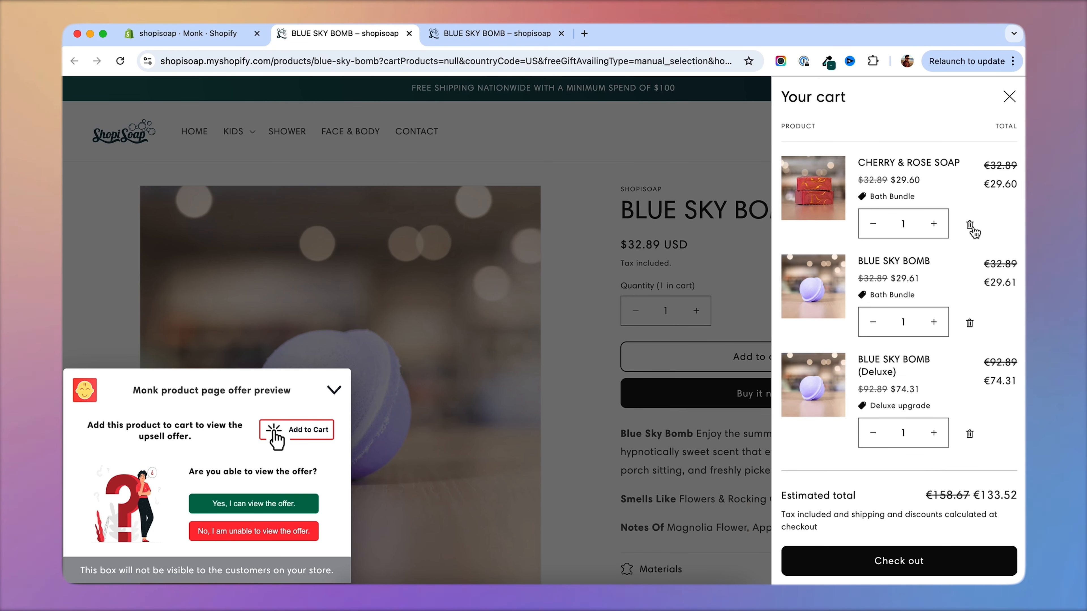
{"action": "left_click", "coordinate": [970, 226]}
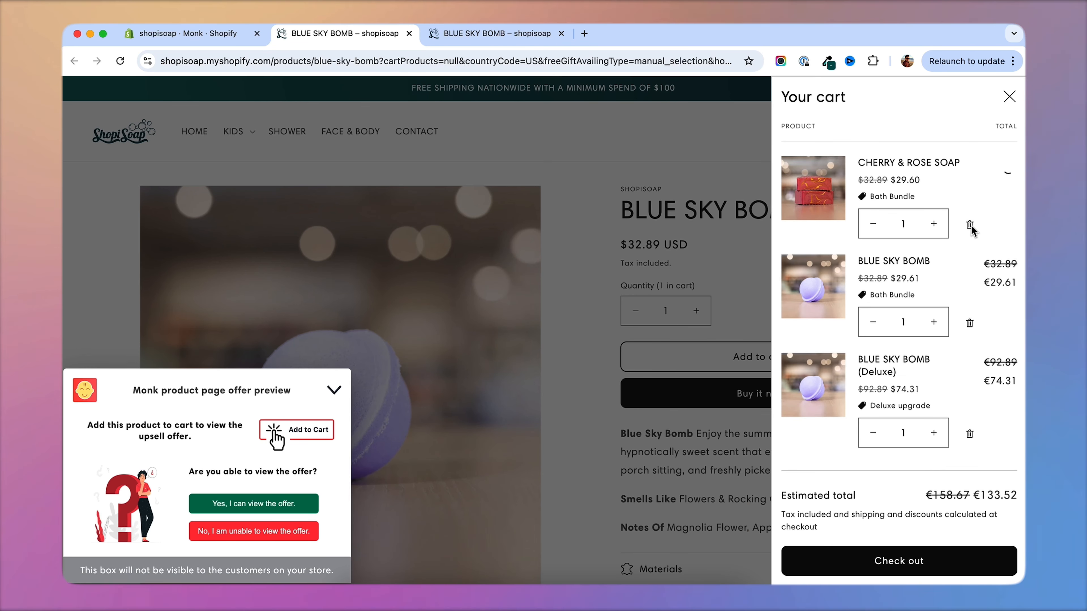
{"action": "left_click", "coordinate": [970, 208]}
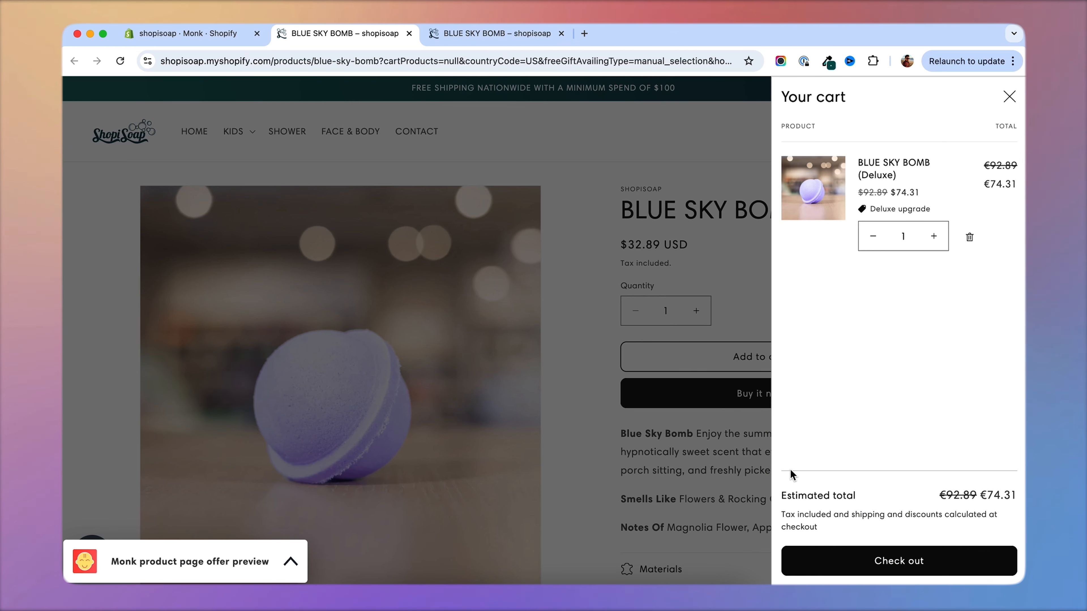
Switch back to Monk and create a Cart cross-sell offer named Sidecart Widget.
{"action": "left_click", "coordinate": [220, 35]}
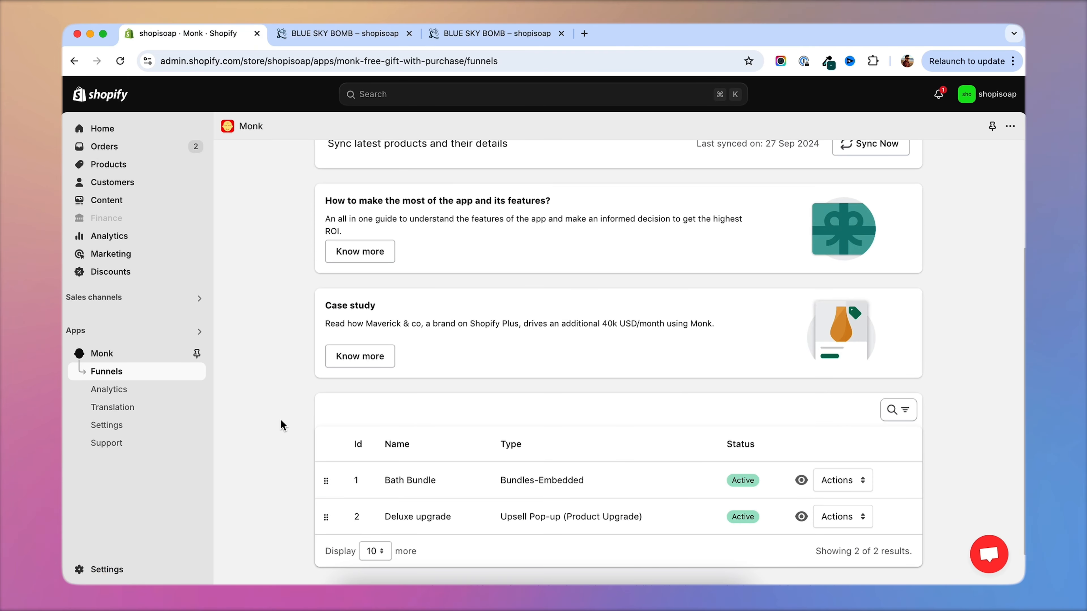
{"action": "scroll", "coordinate": [285, 424], "scroll_direction": "down", "scroll_amount": 2}
{"action": "scroll", "coordinate": [642, 389], "scroll_direction": "up", "scroll_amount": 5}
{"action": "left_click", "coordinate": [839, 171]}
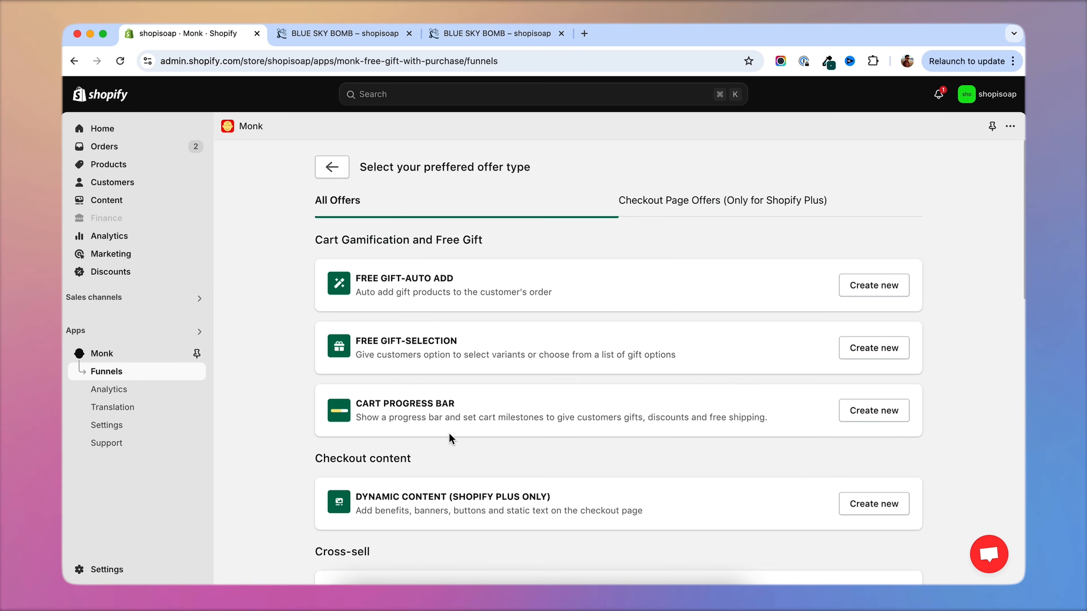
{"action": "scroll", "coordinate": [448, 434], "scroll_direction": "down", "scroll_amount": 6}
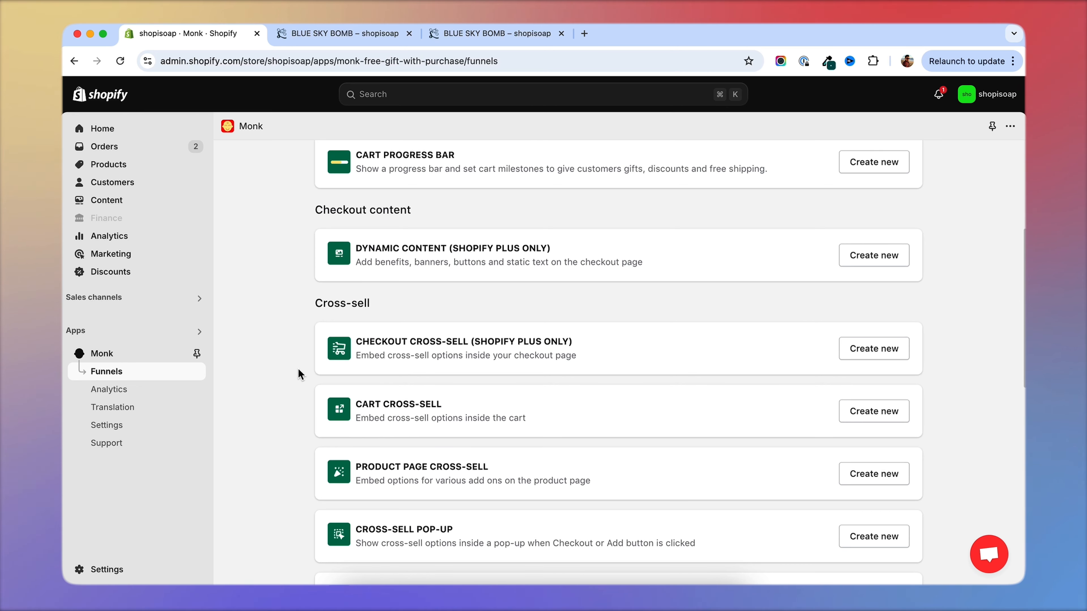
{"action": "scroll", "coordinate": [299, 377], "scroll_direction": "down", "scroll_amount": 1}
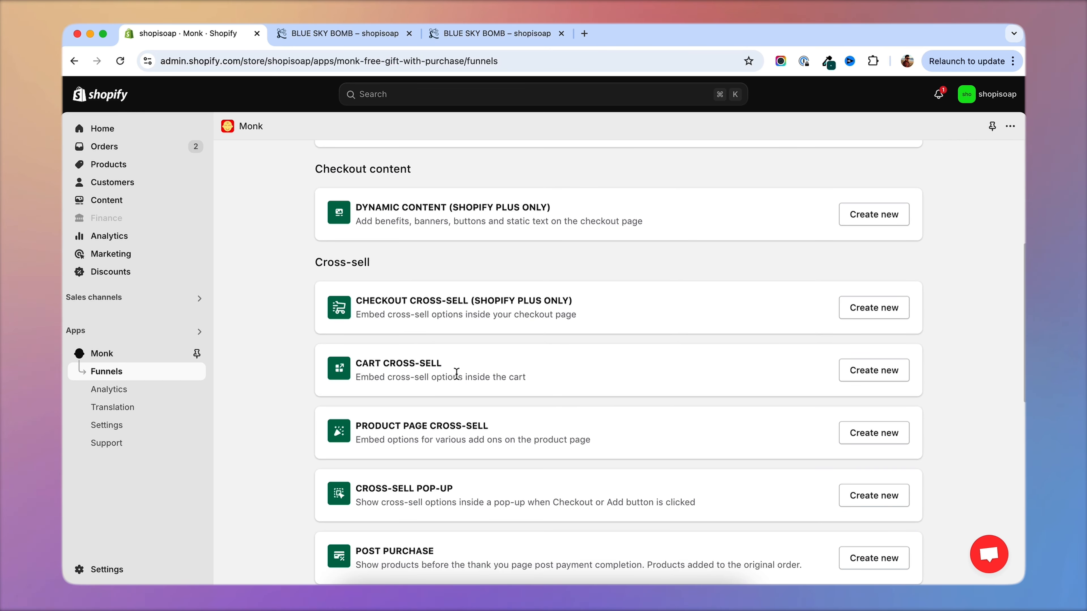
{"action": "left_click", "coordinate": [885, 377]}
{"action": "left_click_drag", "start_coordinate": [524, 364], "coordinate": [398, 364]}
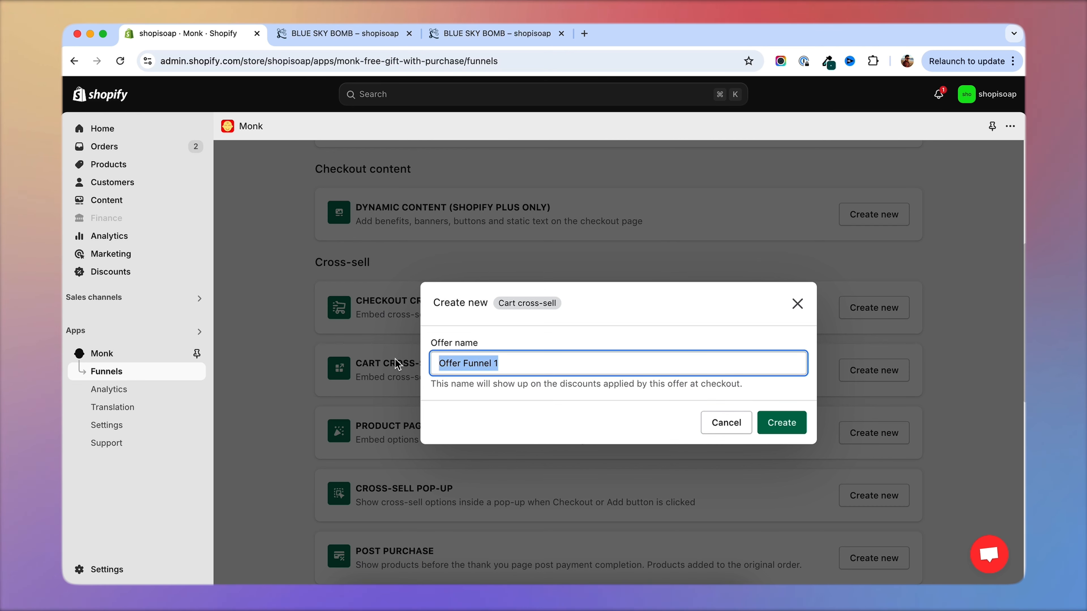
{"action": "type", "text": "Sidecart Wid"}
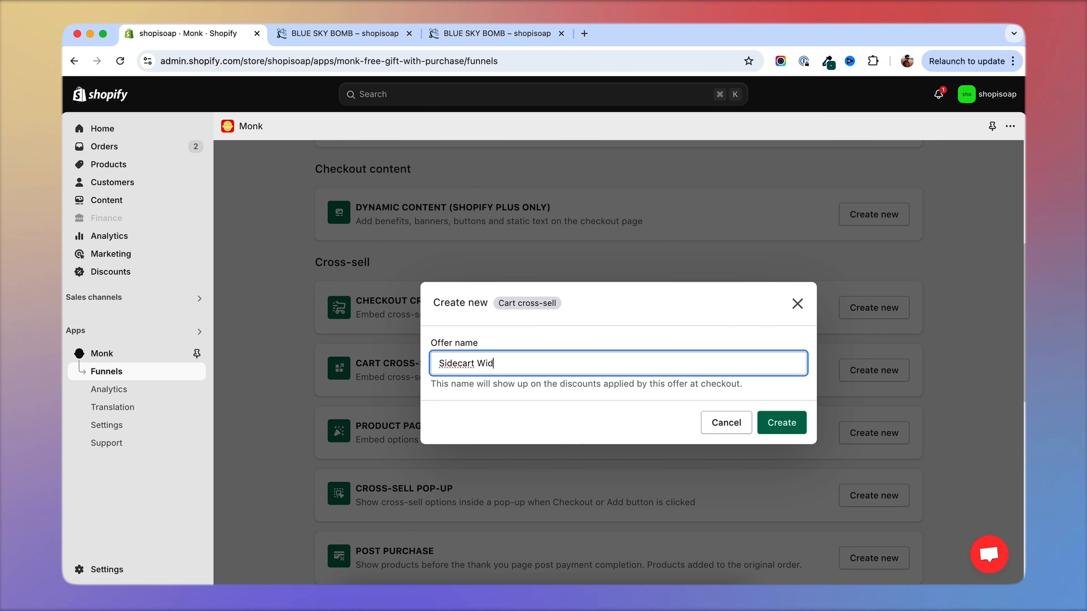
{"action": "type", "text": "get"}
{"action": "left_click", "coordinate": [781, 422]}
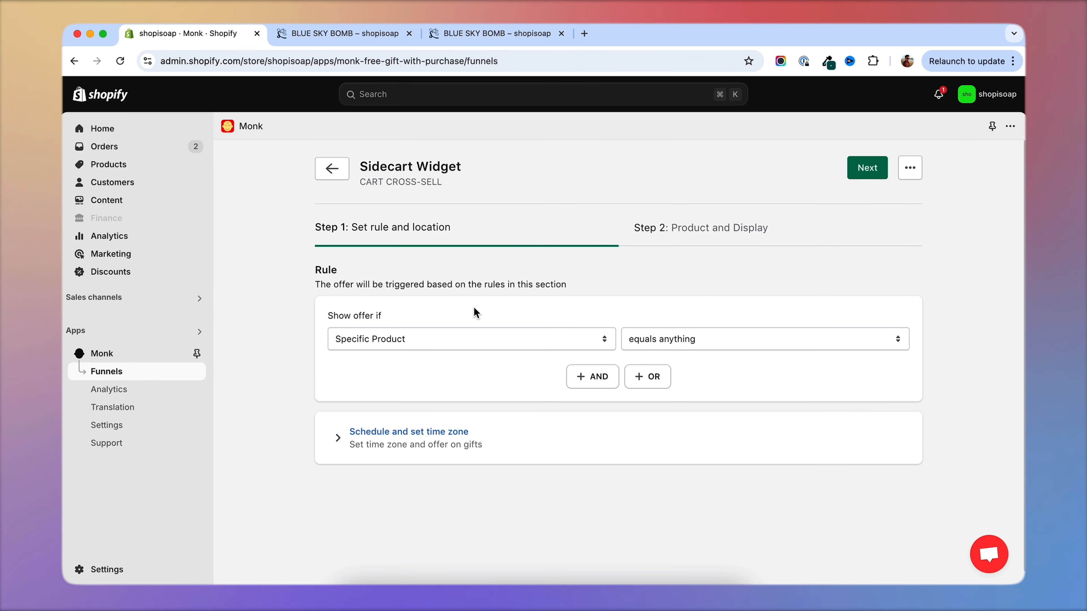
Set the offer rule to Specific Product contains any BLUE SKY BOMB and continue to the product and display settings.
{"action": "left_click", "coordinate": [325, 36]}
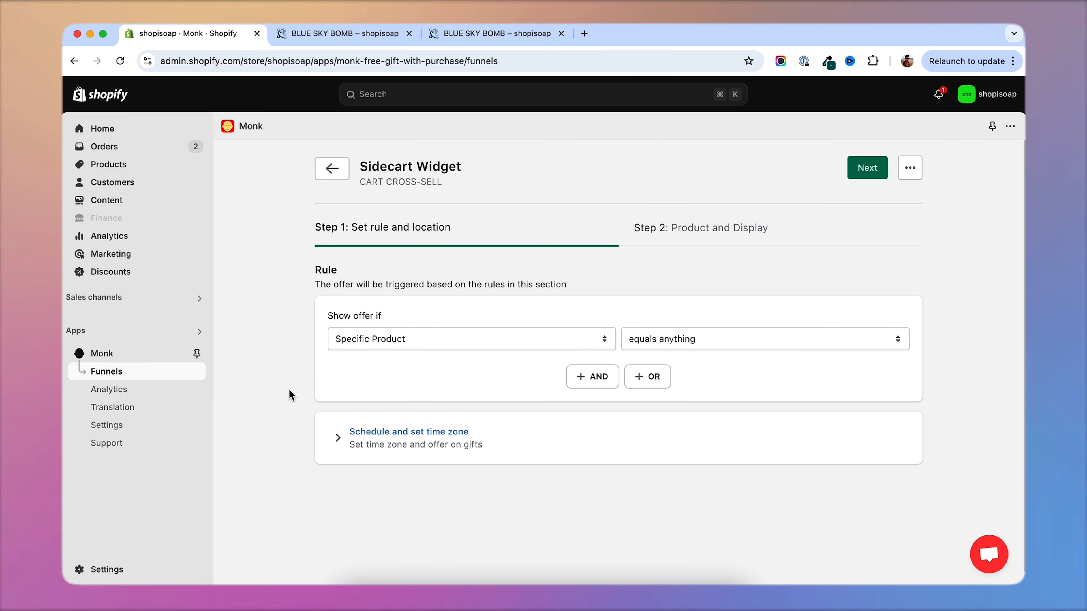
{"action": "left_click", "coordinate": [349, 39]}
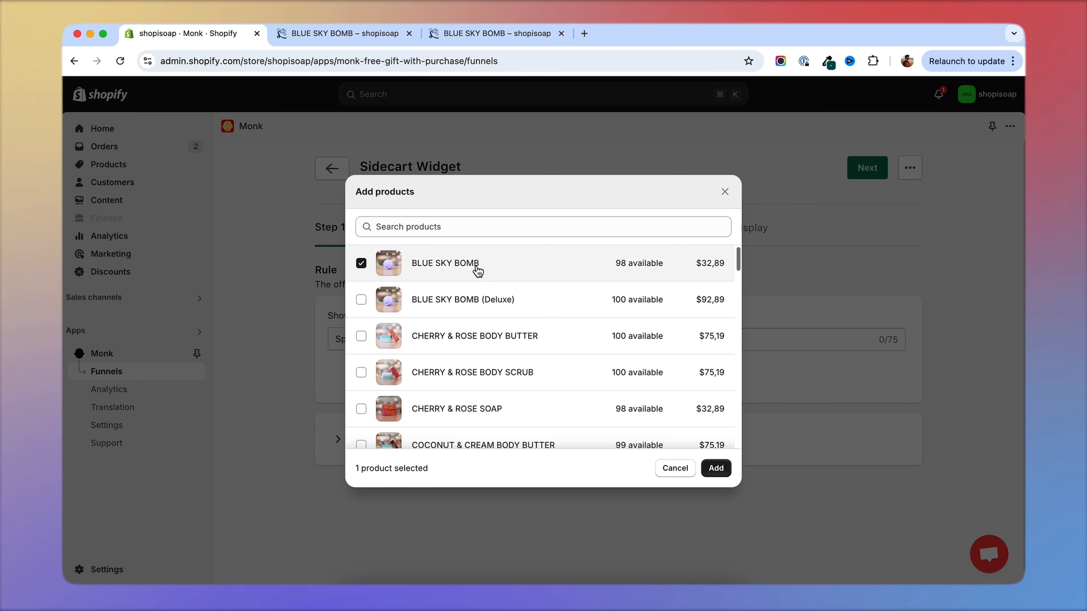
{"action": "left_click", "coordinate": [716, 468]}
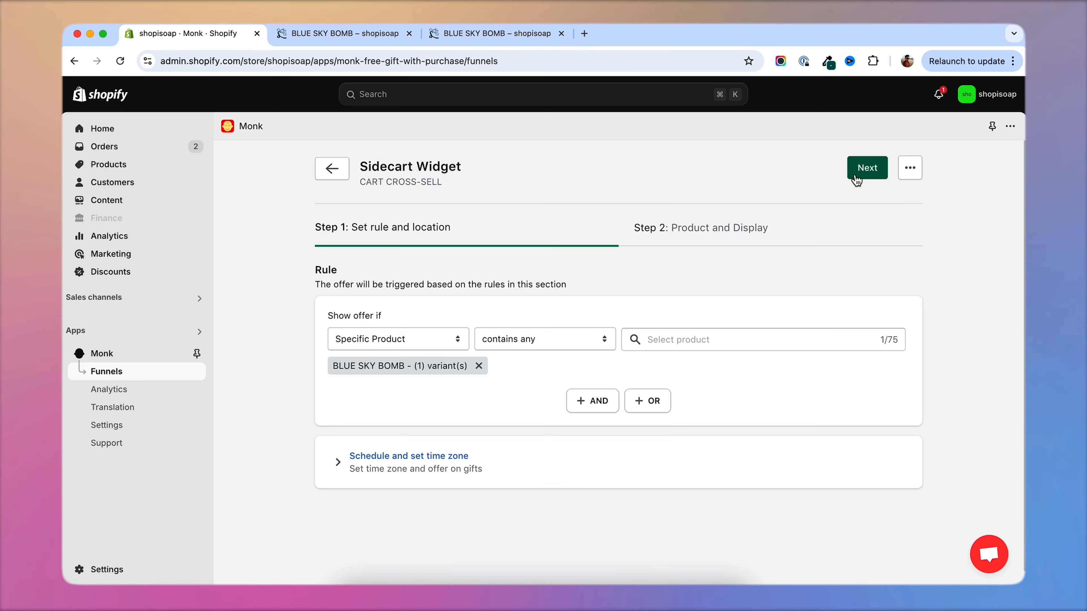
{"action": "left_click", "coordinate": [862, 171]}
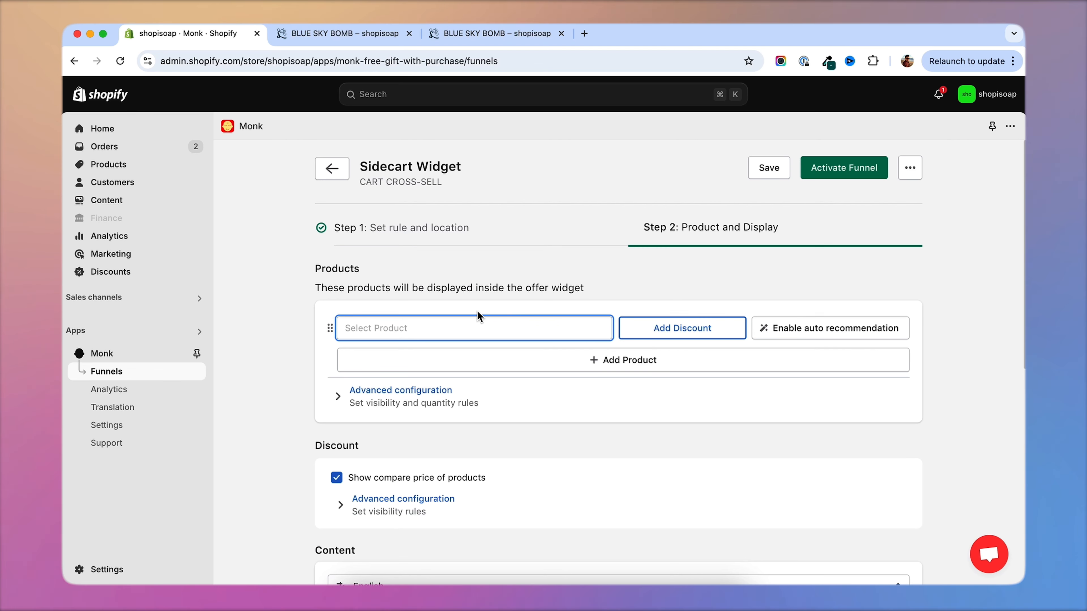
Add COCONUT & CREAM BOMB, EXOTIC FLORALS BOMB, ORANGE & LEMON BOMB and POMEGRANATE & CREAM BOMB as the widget's products.
{"action": "left_click", "coordinate": [448, 331]}
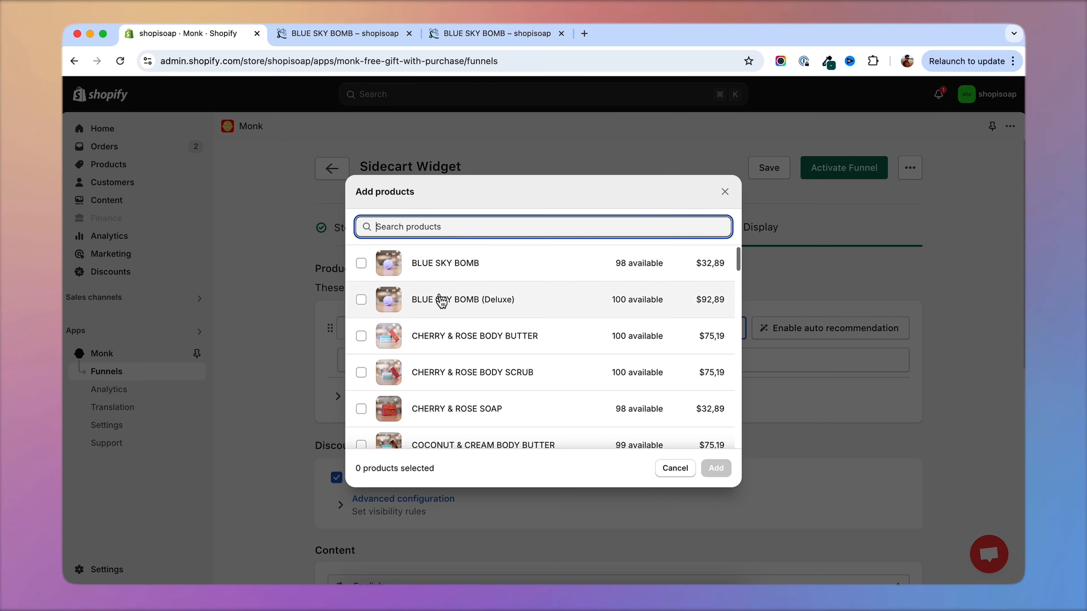
{"action": "scroll", "coordinate": [372, 359], "scroll_direction": "down", "scroll_amount": 2}
{"action": "scroll", "coordinate": [371, 360], "scroll_direction": "down", "scroll_amount": 3}
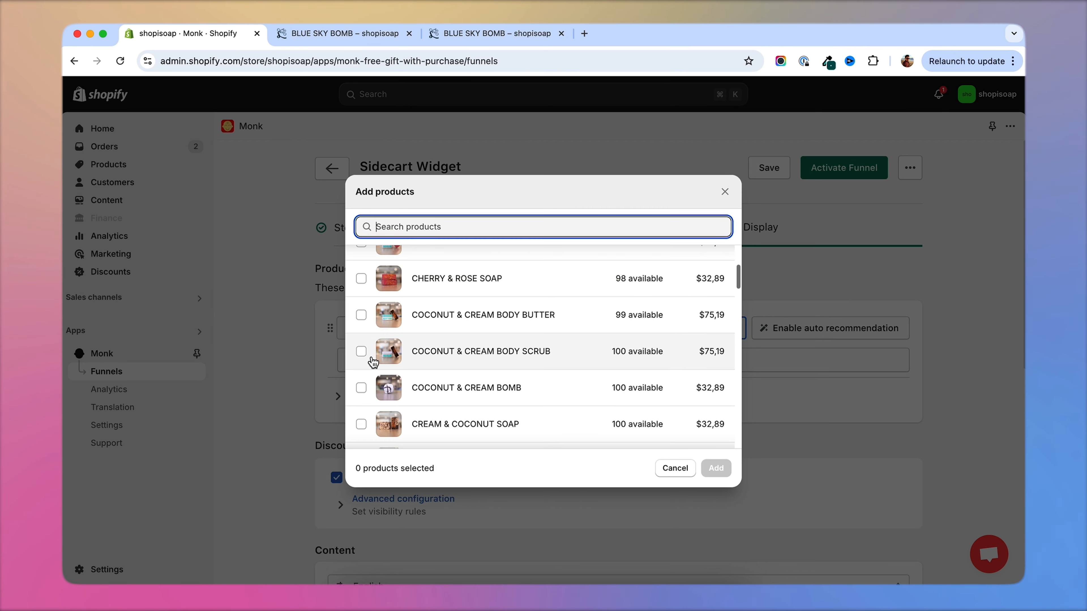
{"action": "left_click", "coordinate": [370, 359]}
{"action": "scroll", "coordinate": [445, 359], "scroll_direction": "down", "scroll_amount": 2}
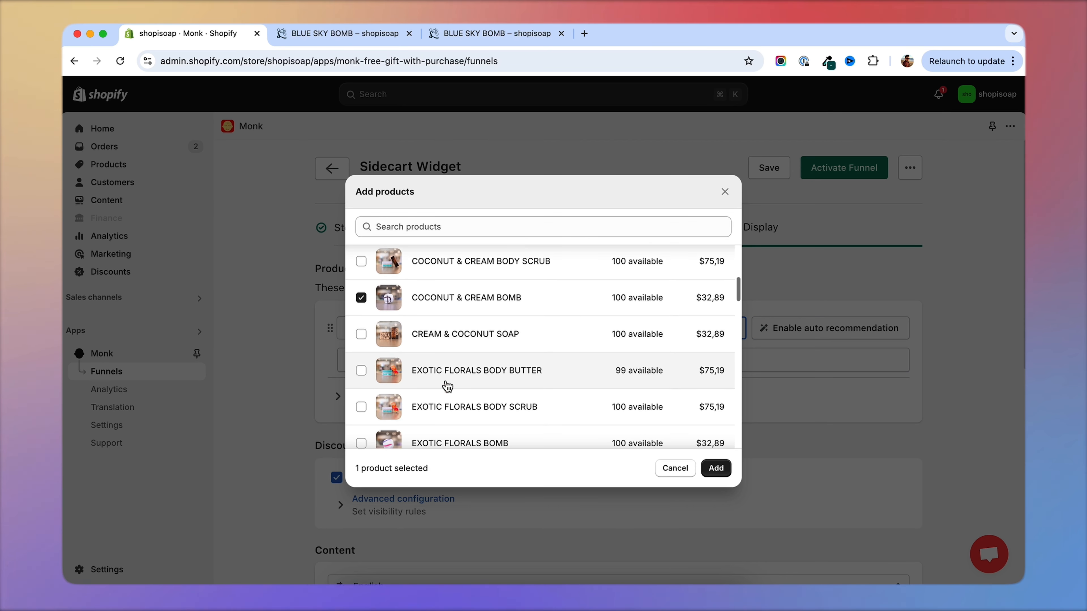
{"action": "scroll", "coordinate": [454, 385], "scroll_direction": "down", "scroll_amount": 1}
{"action": "left_click", "coordinate": [362, 407]}
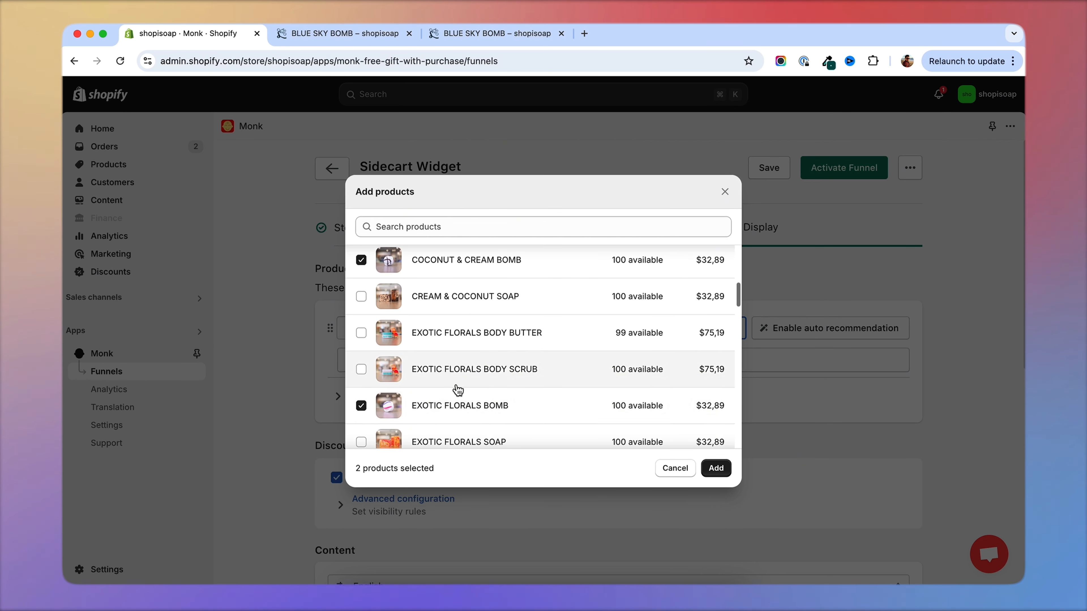
{"action": "scroll", "coordinate": [456, 388], "scroll_direction": "down", "scroll_amount": 4}
{"action": "scroll", "coordinate": [460, 390], "scroll_direction": "down", "scroll_amount": 6}
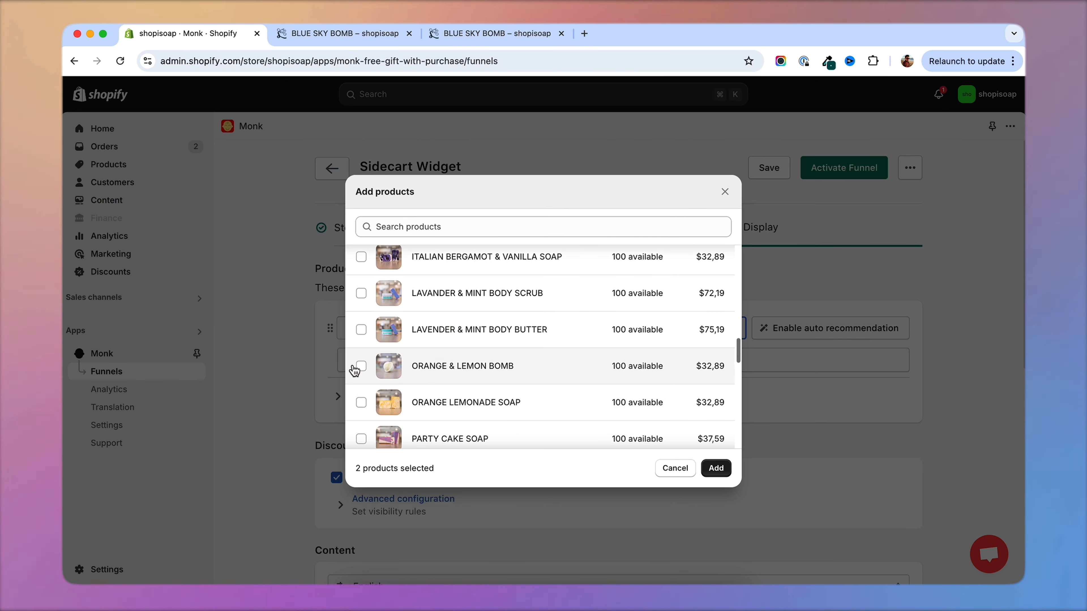
{"action": "left_click", "coordinate": [360, 367]}
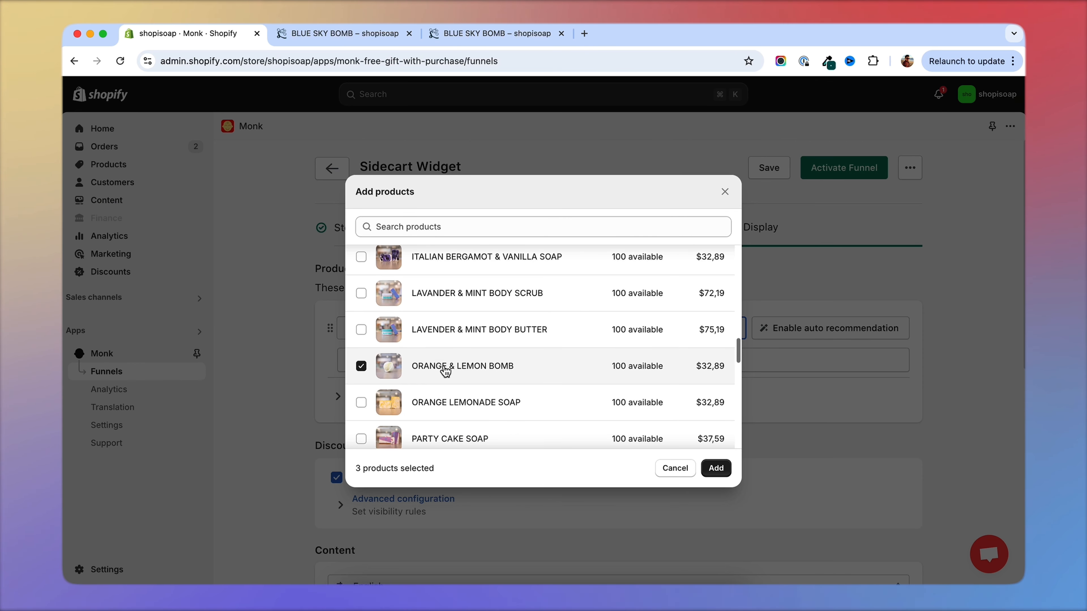
{"action": "scroll", "coordinate": [445, 371], "scroll_direction": "down", "scroll_amount": 1}
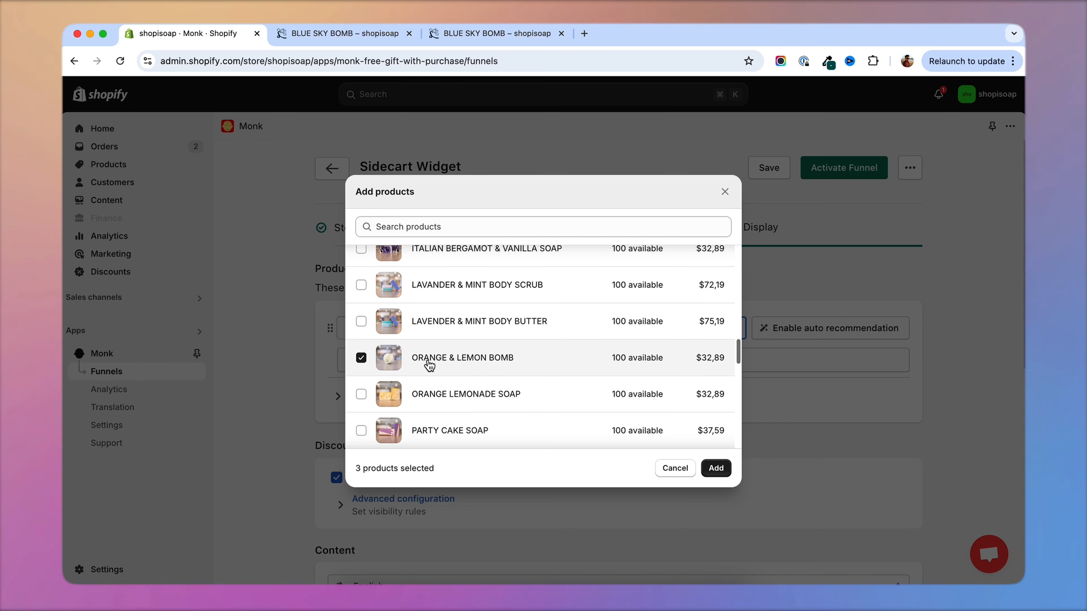
{"action": "scroll", "coordinate": [429, 366], "scroll_direction": "down", "scroll_amount": 1}
{"action": "scroll", "coordinate": [429, 366], "scroll_direction": "down", "scroll_amount": 4}
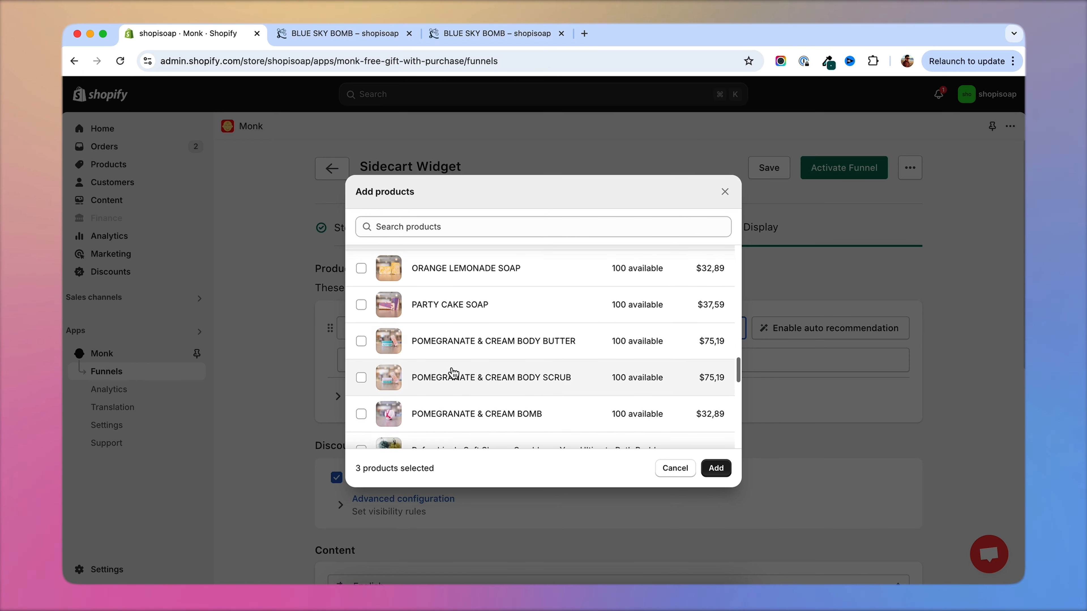
{"action": "left_click", "coordinate": [361, 404]}
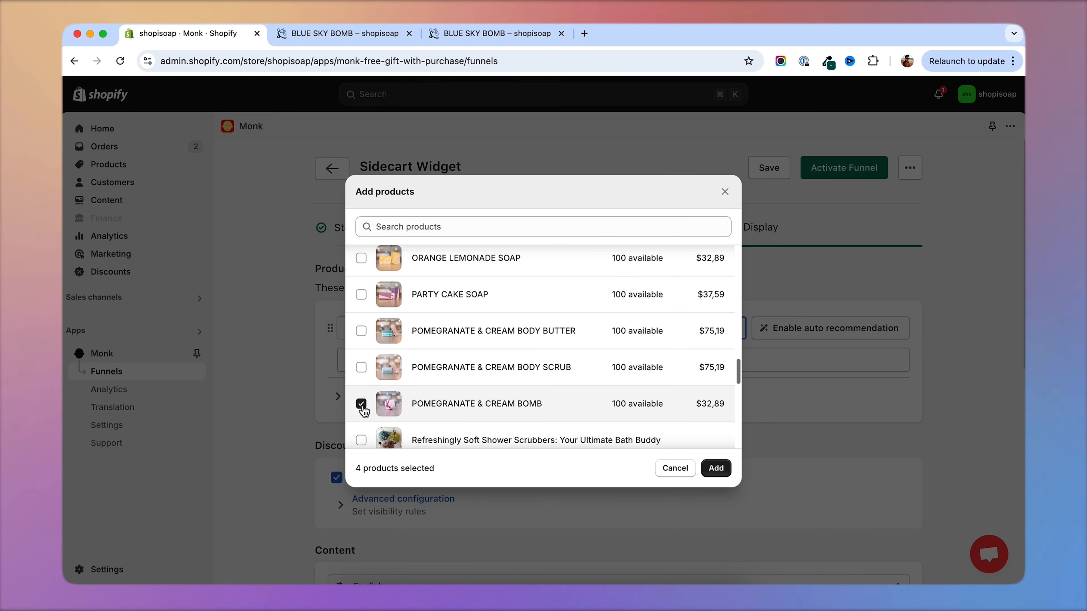
{"action": "left_click", "coordinate": [715, 467]}
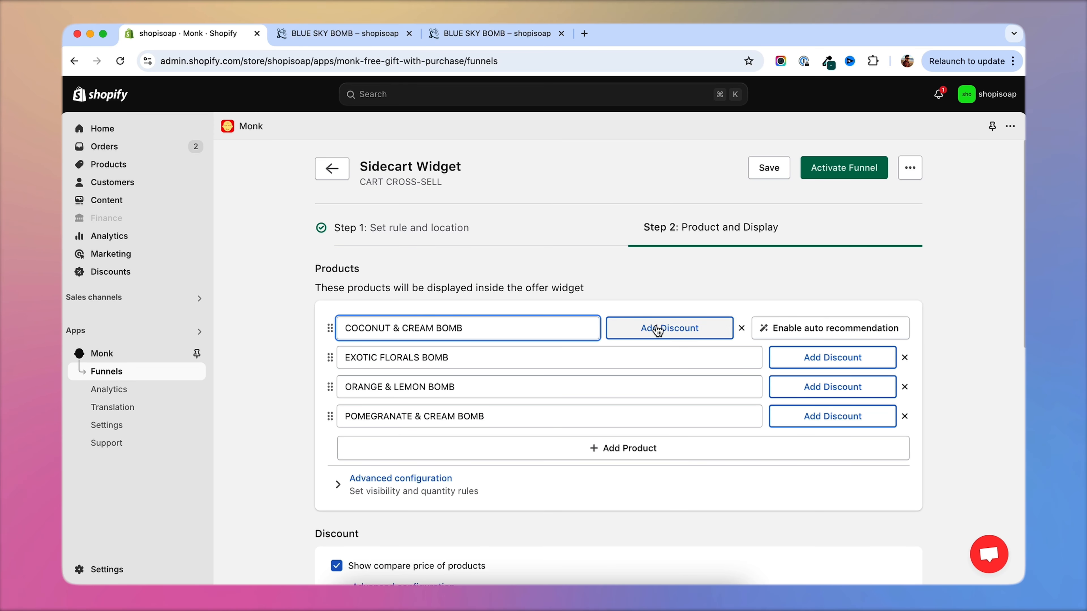
Give COCONUT & CREAM, EXOTIC FLORALS and ORANGE & LEMON BOMB 10% off, and add a discount to POMEGRANATE & CREAM BOMB.
{"action": "left_click", "coordinate": [663, 336]}
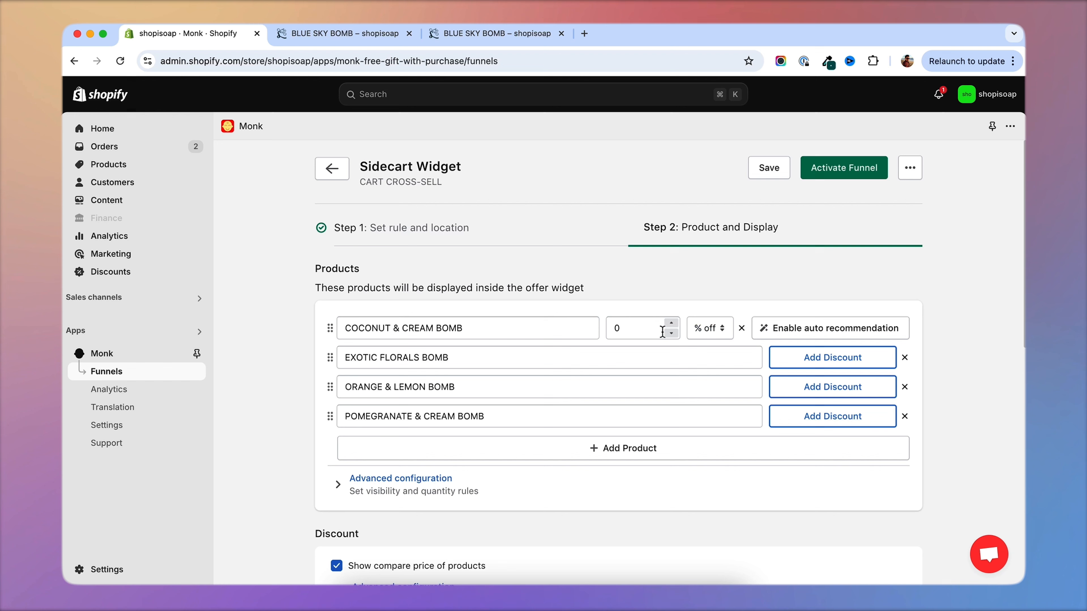
{"action": "double_click", "coordinate": [613, 329]}
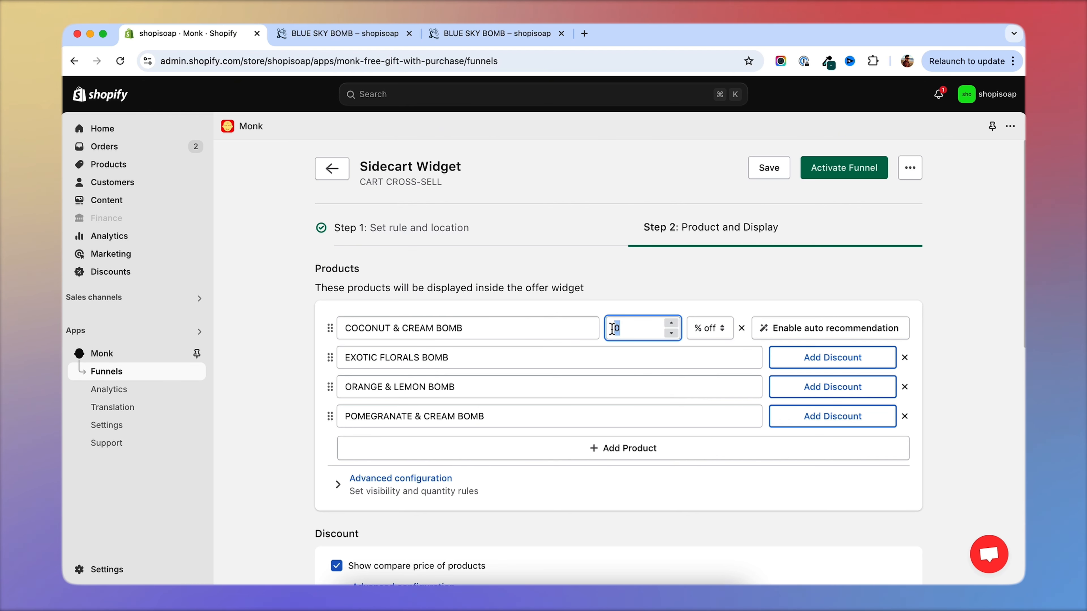
{"action": "type", "text": "10"}
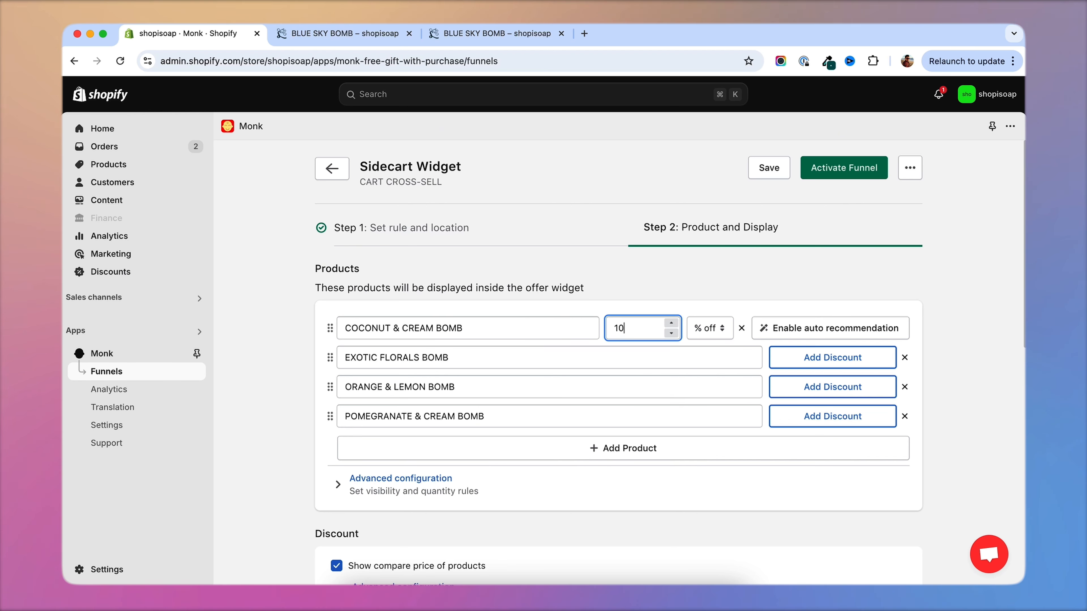
{"action": "left_click", "coordinate": [817, 360]}
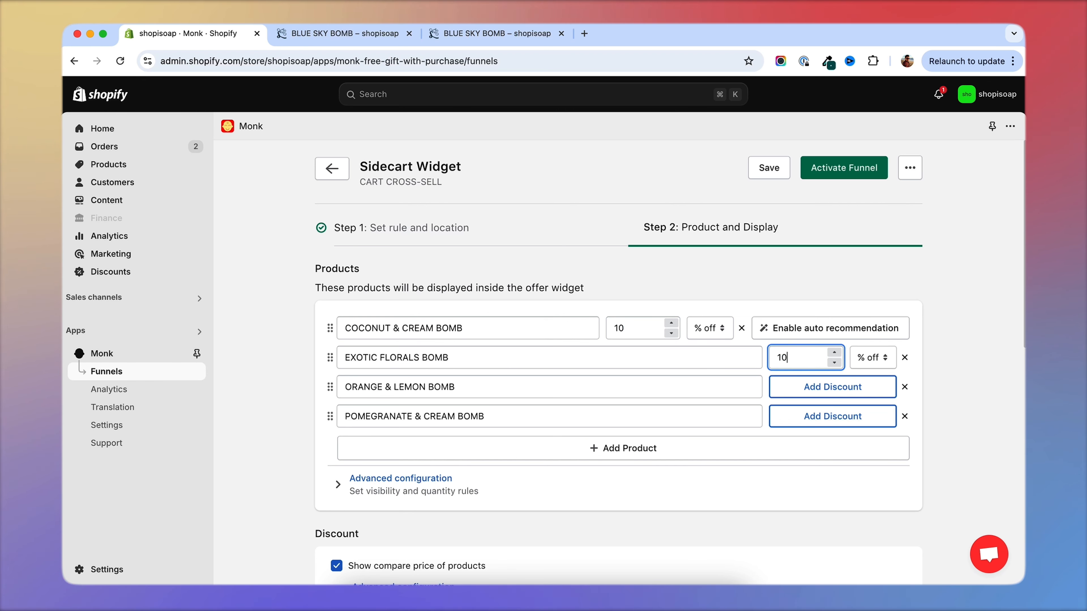
{"action": "left_click", "coordinate": [801, 387]}
{"action": "type", "text": "10"}
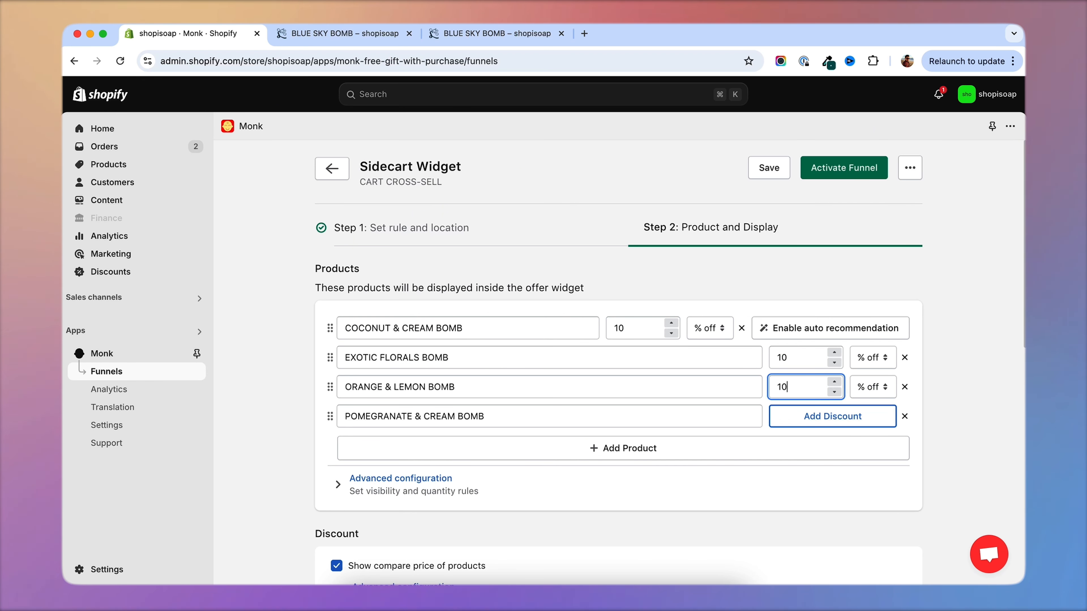
{"action": "left_click", "coordinate": [797, 418]}
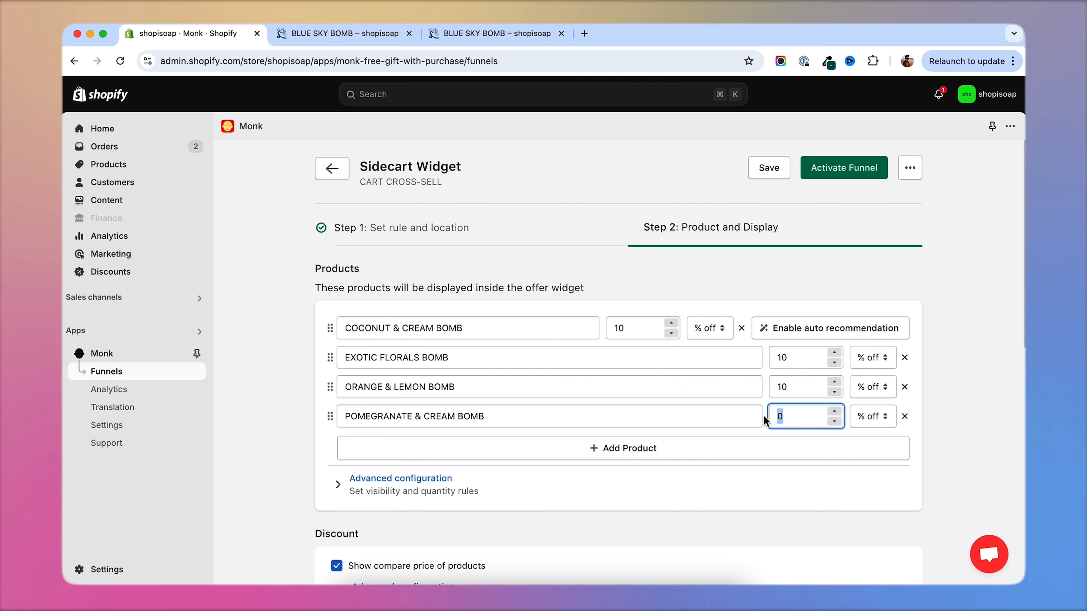
Try the Compact and Large Image desktop layouts for the widget and return to Line.
{"action": "scroll", "coordinate": [456, 335], "scroll_direction": "down", "scroll_amount": 10}
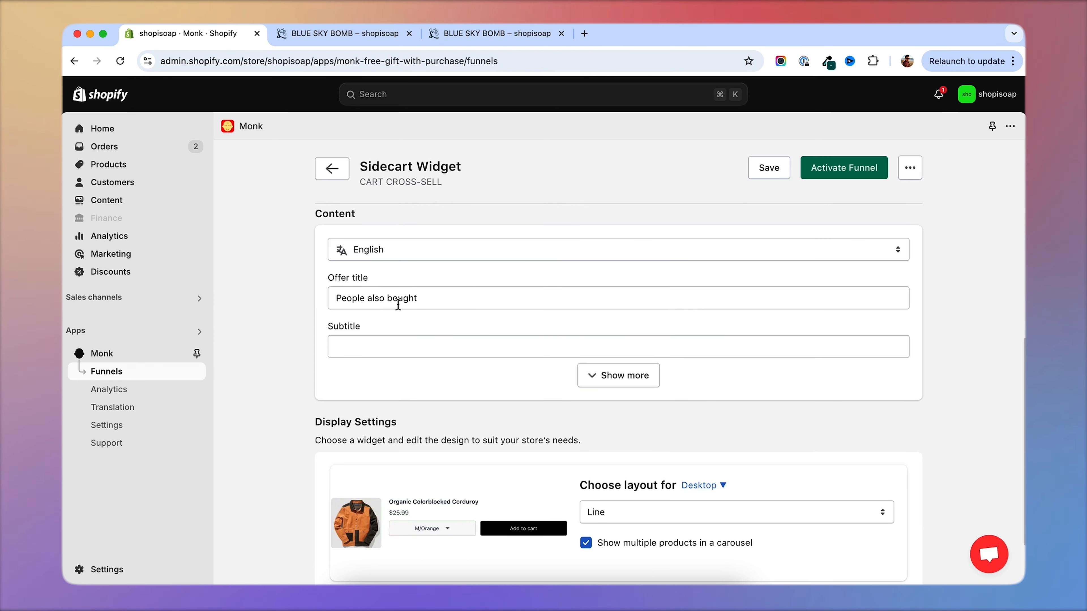
{"action": "scroll", "coordinate": [294, 361], "scroll_direction": "down", "scroll_amount": 3}
{"action": "left_click", "coordinate": [597, 416]}
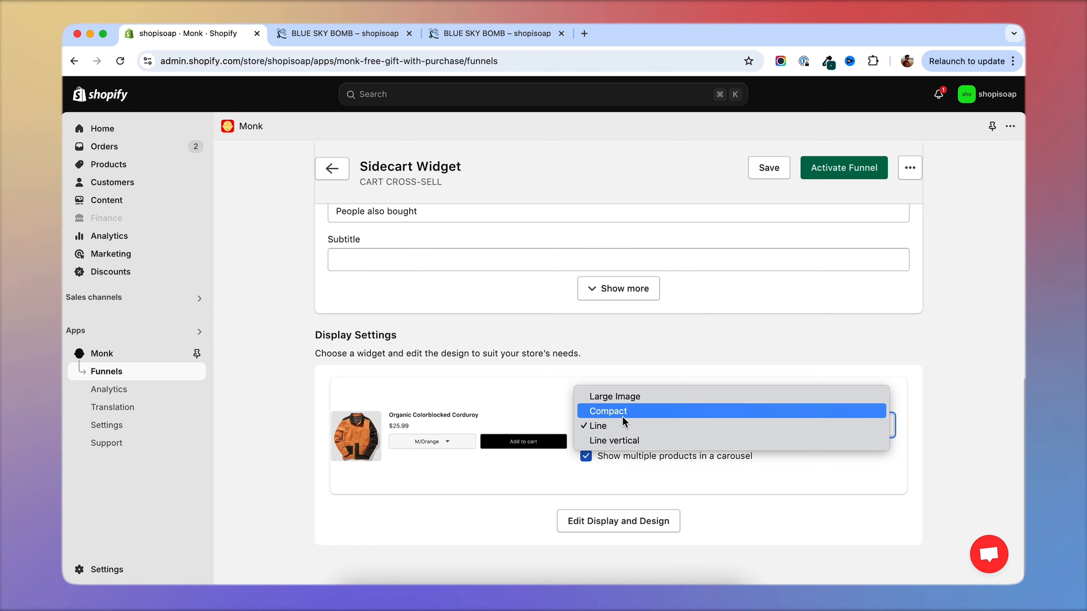
{"action": "left_click", "coordinate": [624, 415]}
{"action": "left_click", "coordinate": [622, 426]}
{"action": "left_click", "coordinate": [621, 414]}
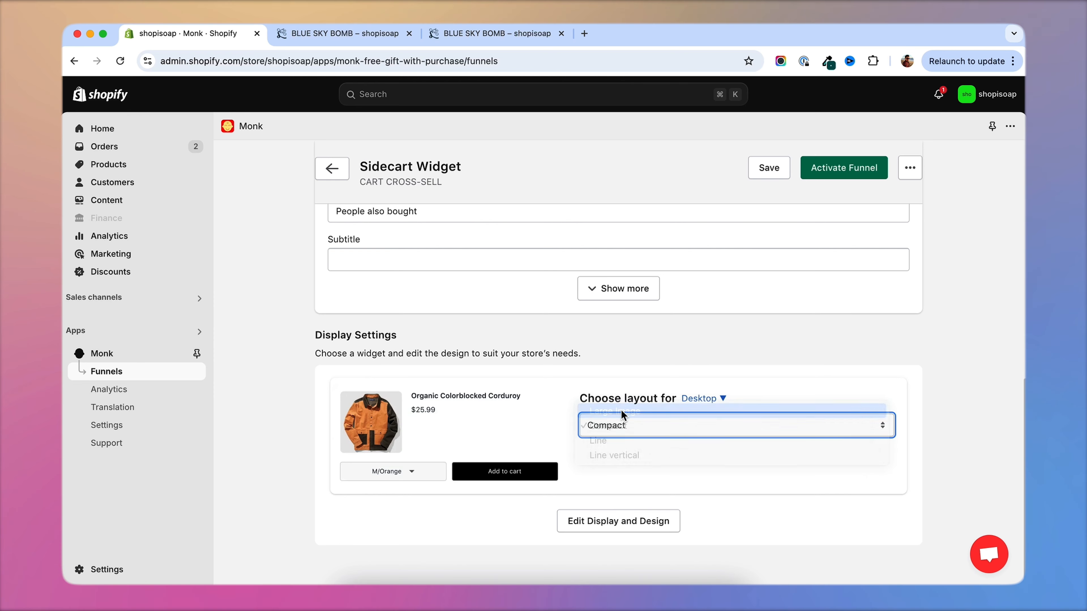
{"action": "left_click", "coordinate": [626, 420]}
{"action": "left_click", "coordinate": [621, 456]}
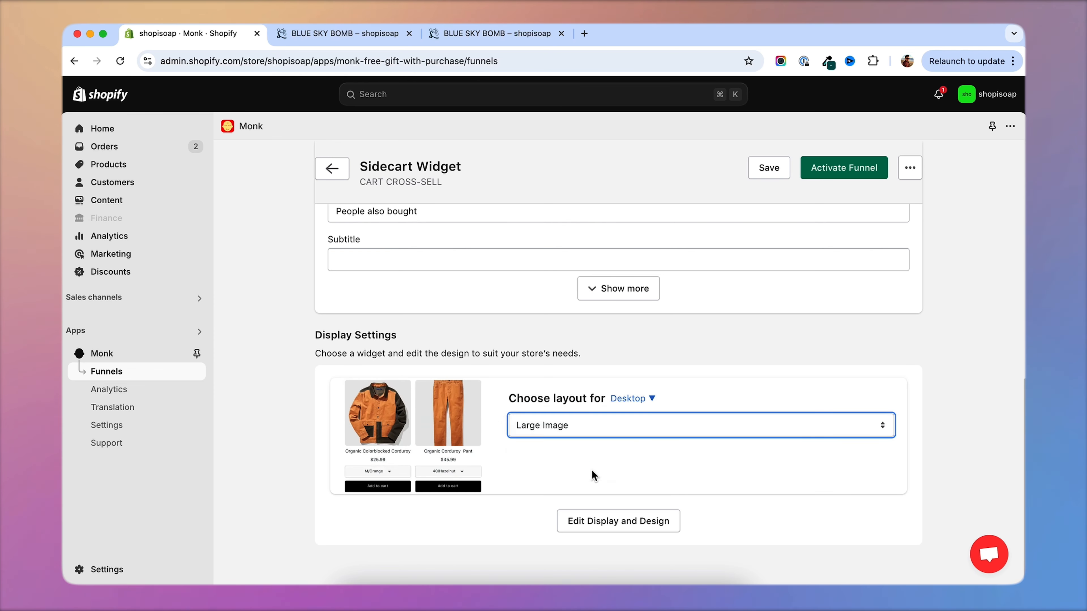
Activate the Sidecart Widget offer and open the cart in its storefront preview.
{"action": "left_click", "coordinate": [841, 171]}
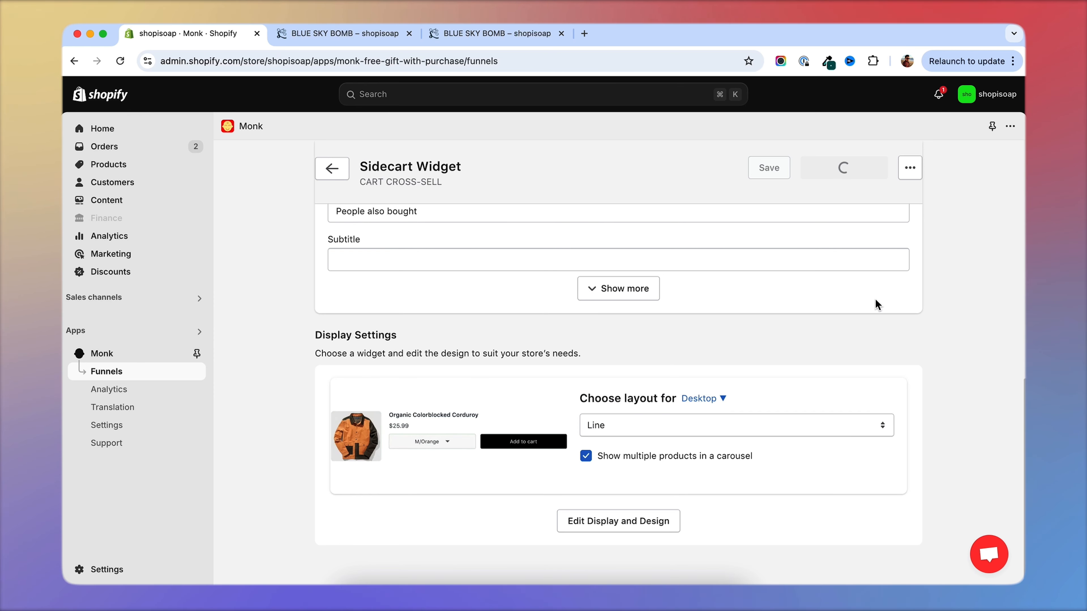
{"action": "left_click", "coordinate": [801, 472]}
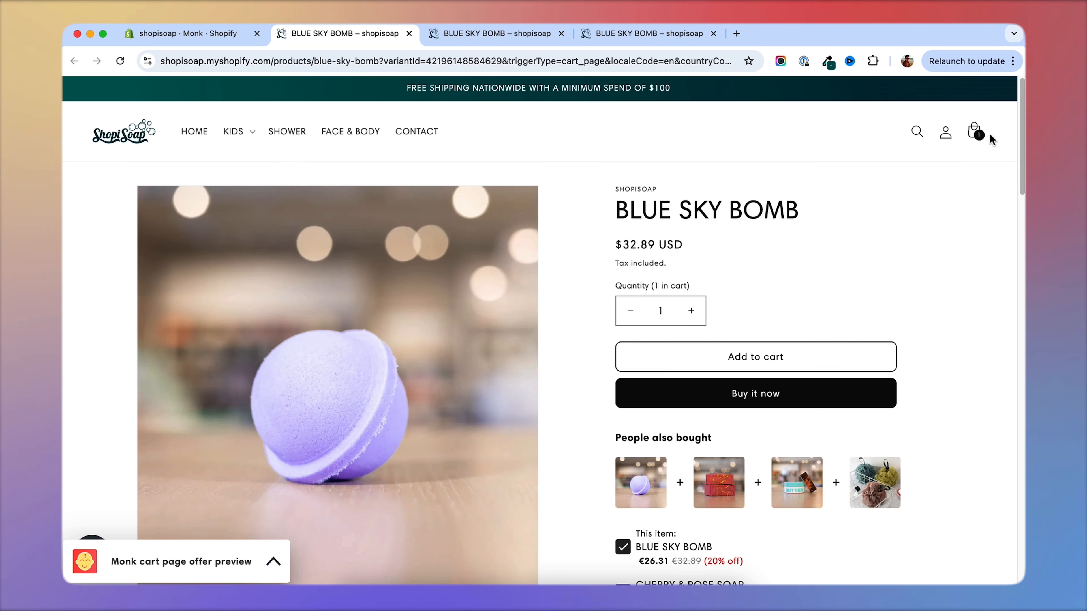
{"action": "left_click", "coordinate": [975, 133]}
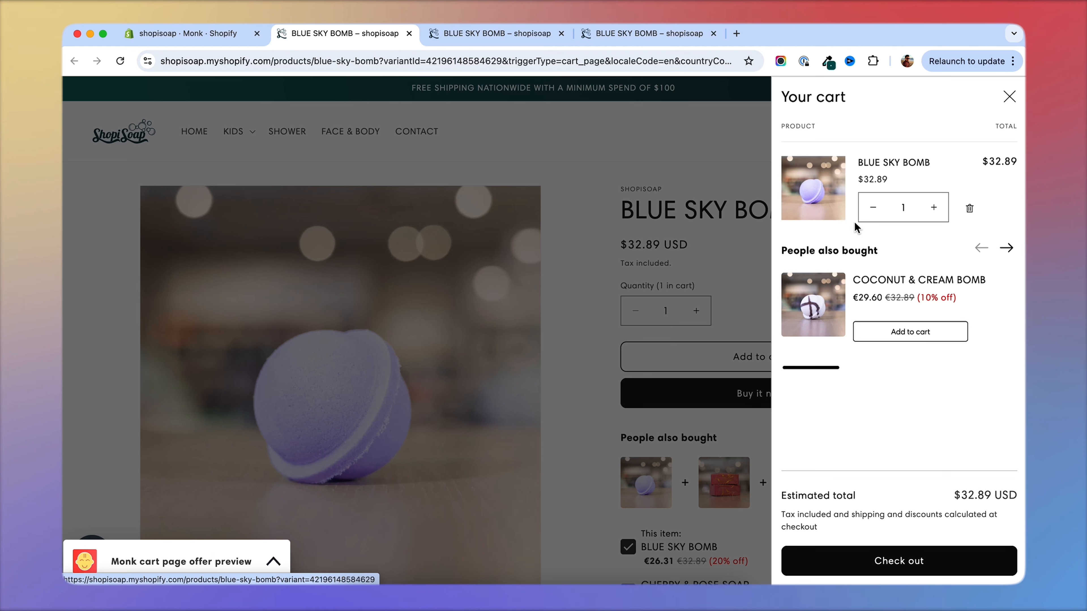
Add ORANGE & LEMON BOMB and EXOTIC FLORALS BOMB to the cart from the People also bought carousel.
{"action": "left_click", "coordinate": [1011, 254]}
{"action": "left_click", "coordinate": [1011, 253]}
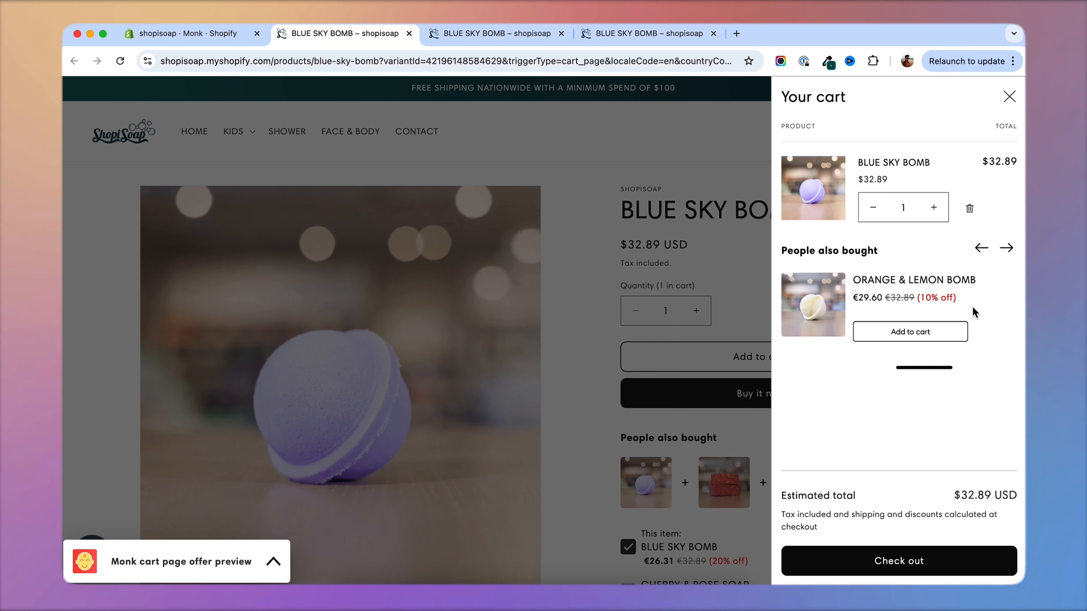
{"action": "left_click", "coordinate": [915, 336]}
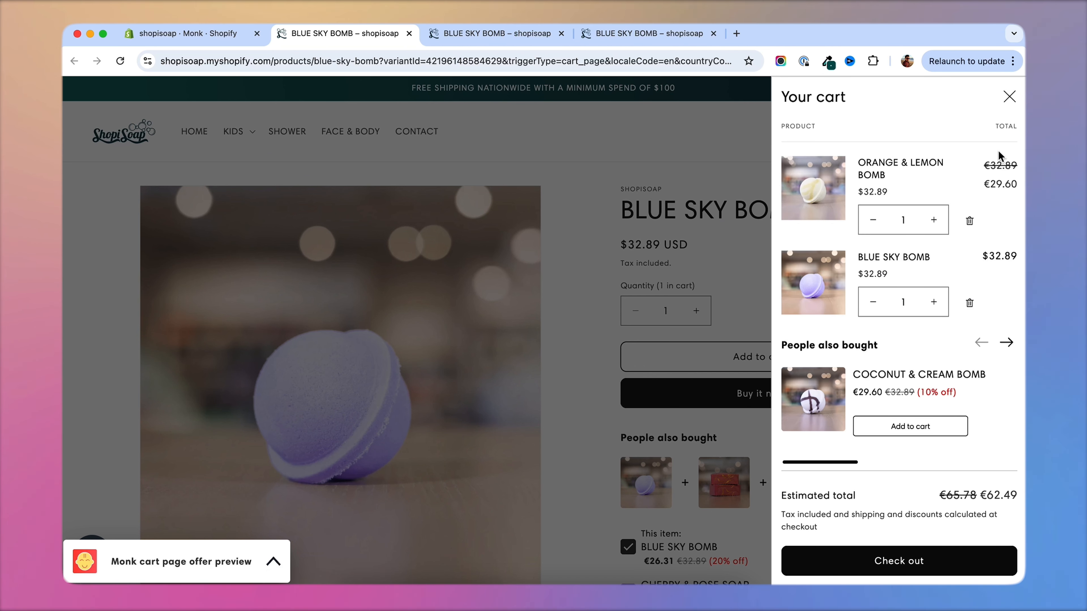
{"action": "left_click", "coordinate": [1007, 343]}
{"action": "left_click", "coordinate": [1007, 343]}
{"action": "left_click", "coordinate": [981, 342]}
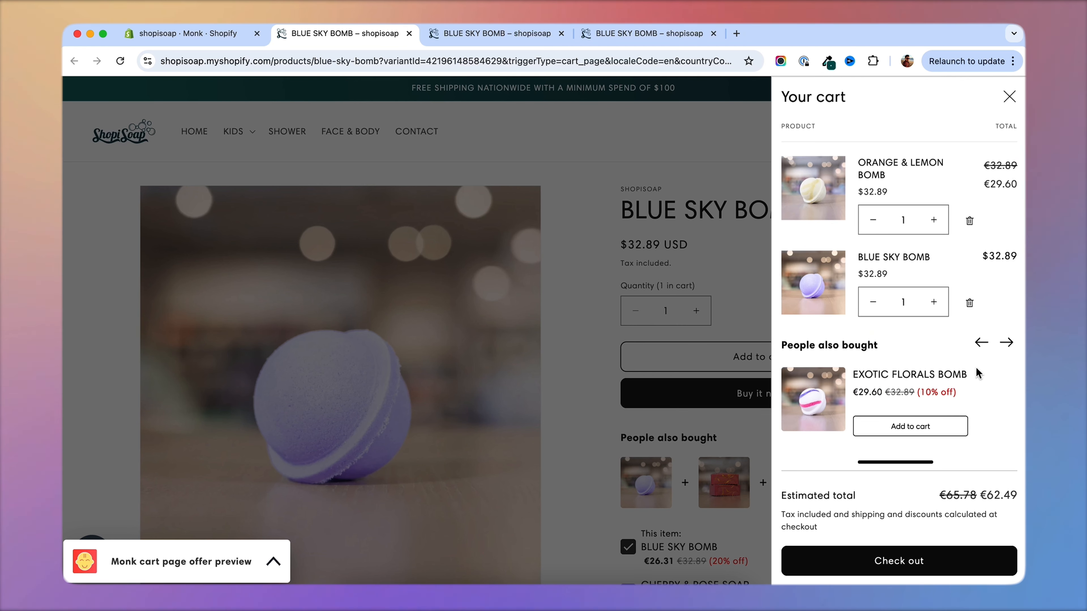
{"action": "left_click", "coordinate": [911, 427]}
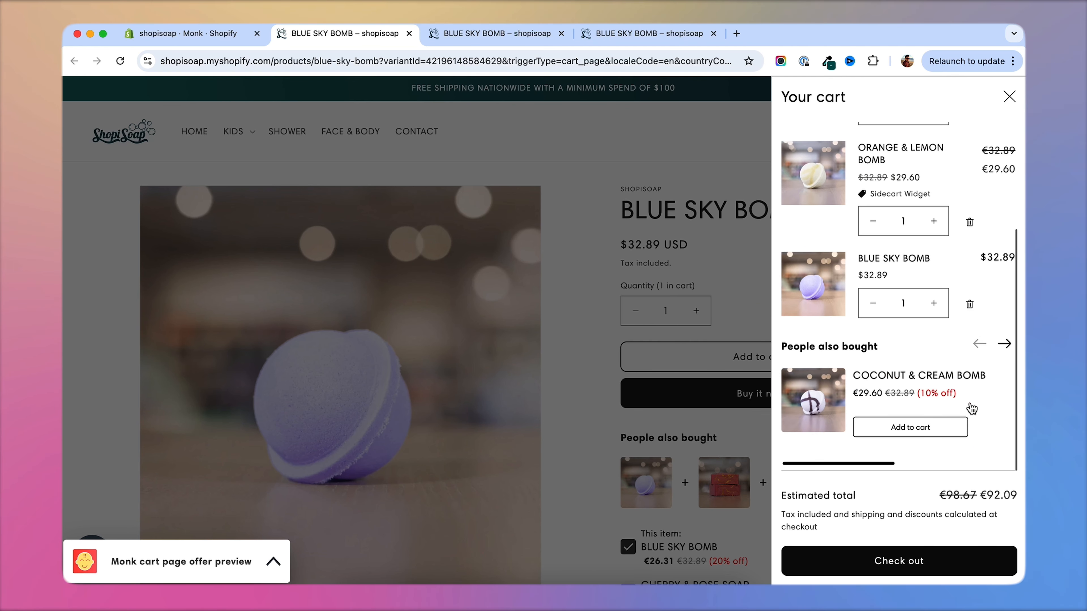
Review the discounts on the cart items and proceed to checkout.
{"action": "scroll", "coordinate": [898, 308], "scroll_direction": "up", "scroll_amount": 3}
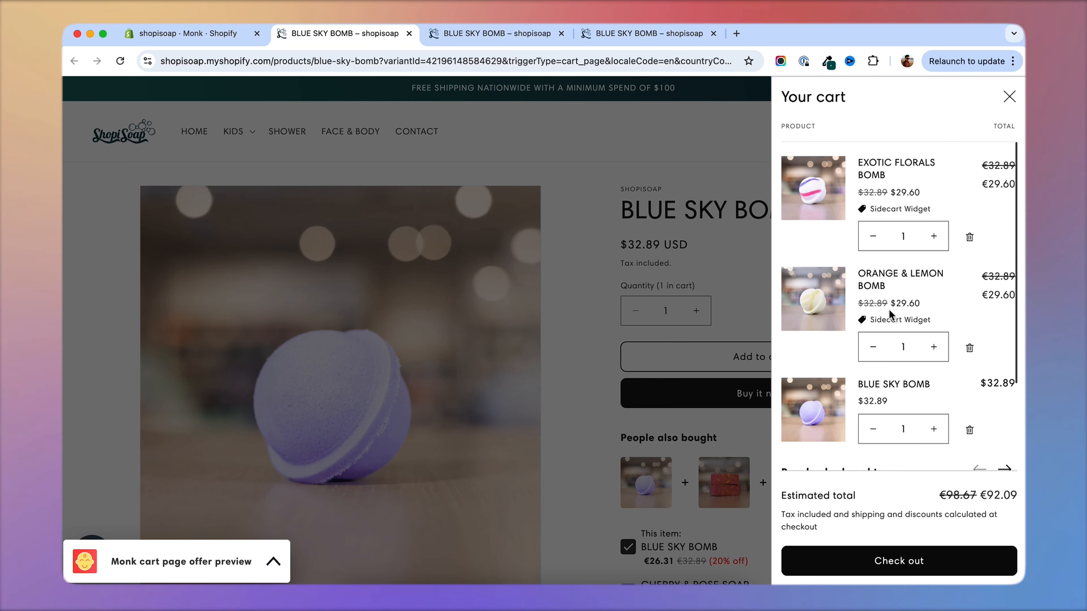
{"action": "scroll", "coordinate": [941, 308], "scroll_direction": "down", "scroll_amount": 5}
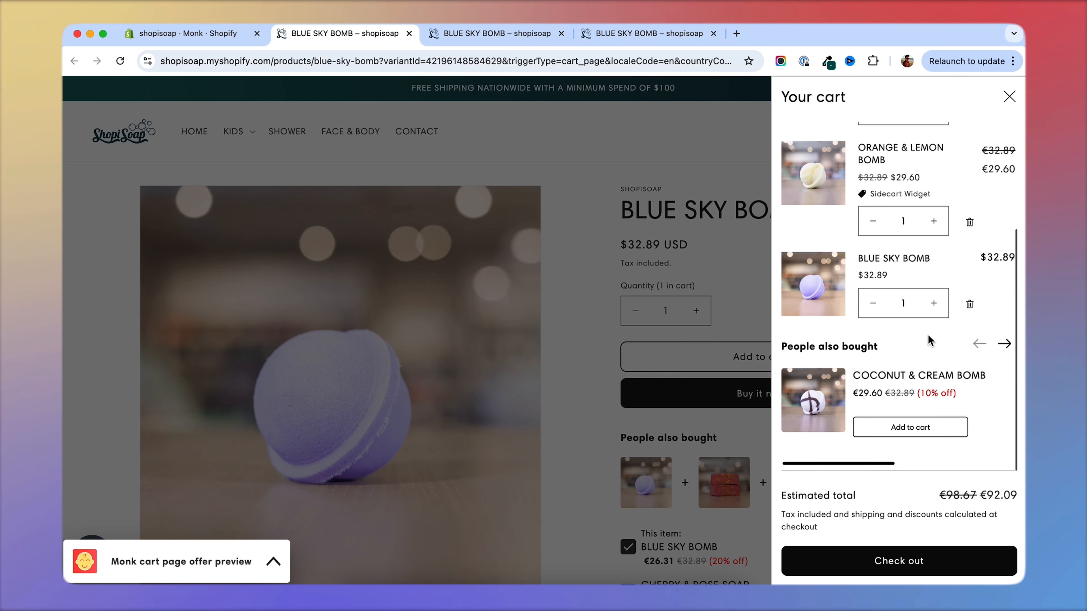
{"action": "left_click", "coordinate": [956, 433]}
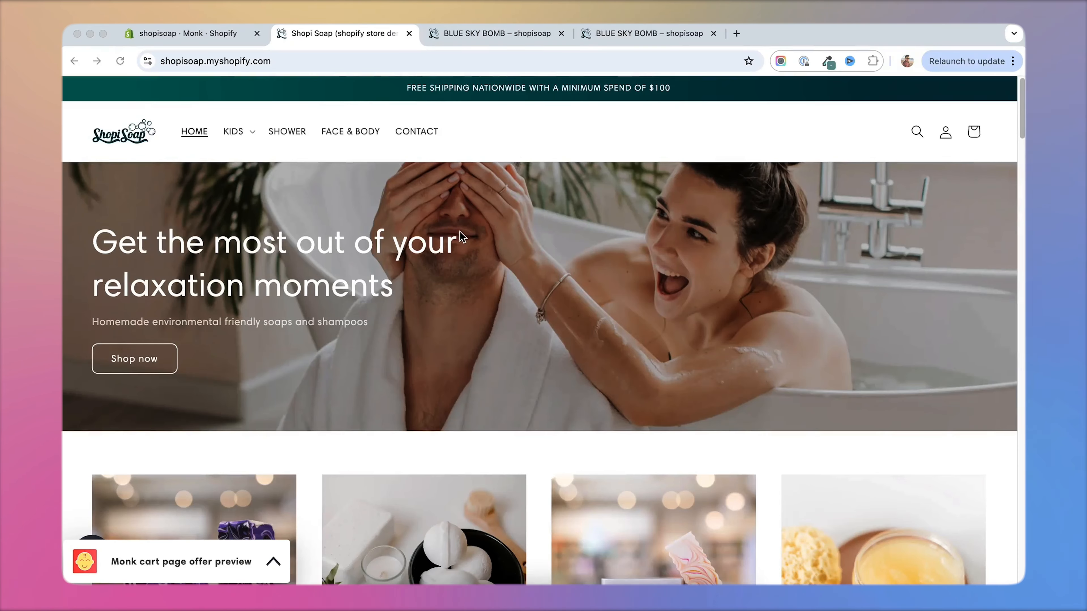
{"action": "scroll", "coordinate": [471, 231], "scroll_direction": "down", "scroll_amount": 4}
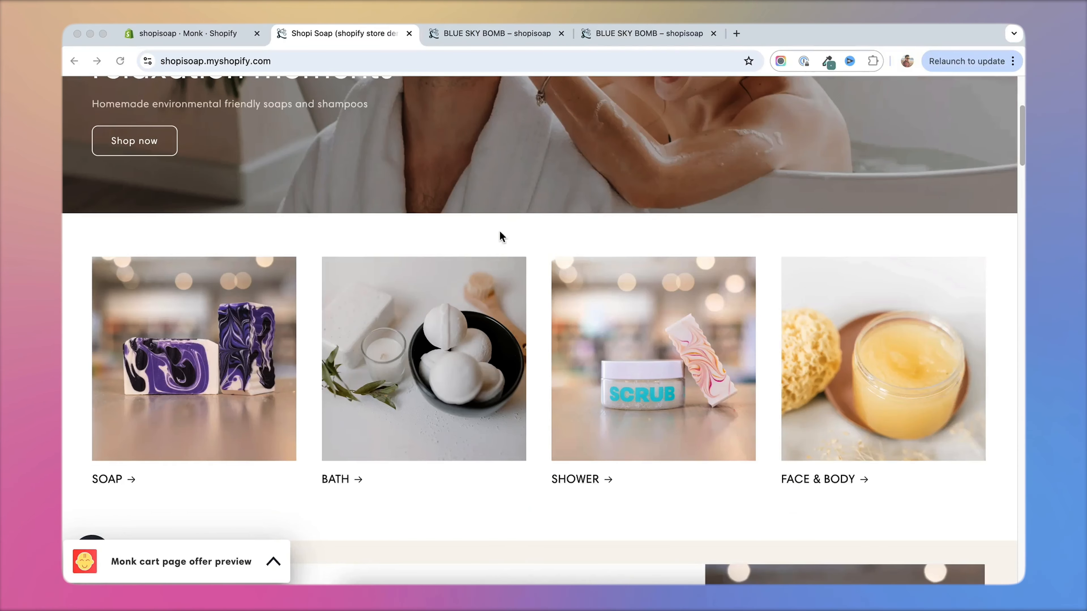
{"action": "scroll", "coordinate": [532, 242], "scroll_direction": "down", "scroll_amount": 4}
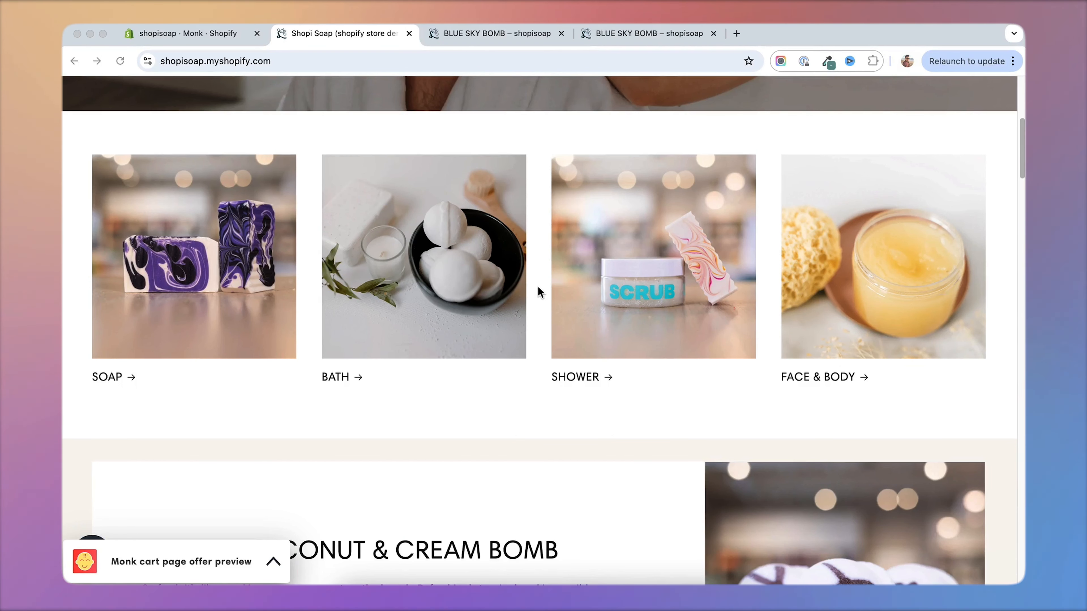
{"action": "scroll", "coordinate": [537, 286], "scroll_direction": "up", "scroll_amount": 1}
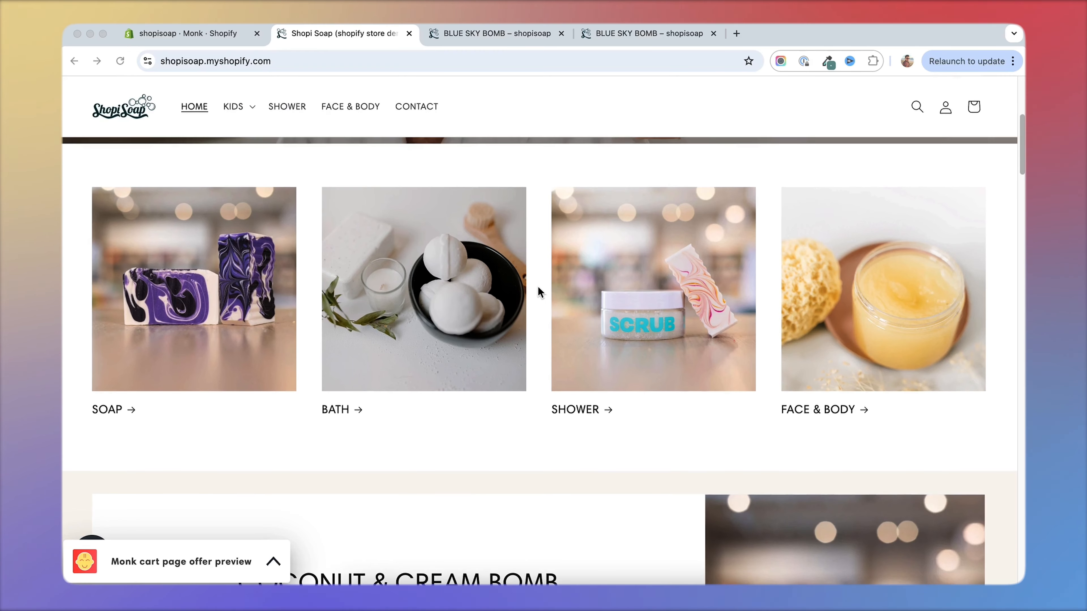
{"action": "scroll", "coordinate": [537, 287], "scroll_direction": "up", "scroll_amount": 5}
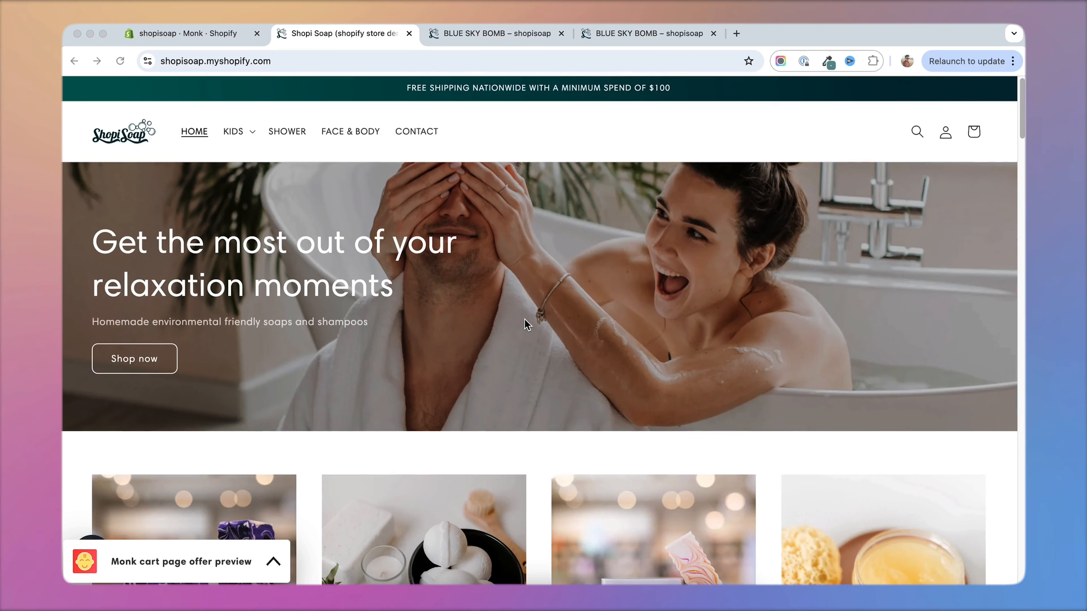
{"action": "scroll", "coordinate": [528, 325], "scroll_direction": "down", "scroll_amount": 3}
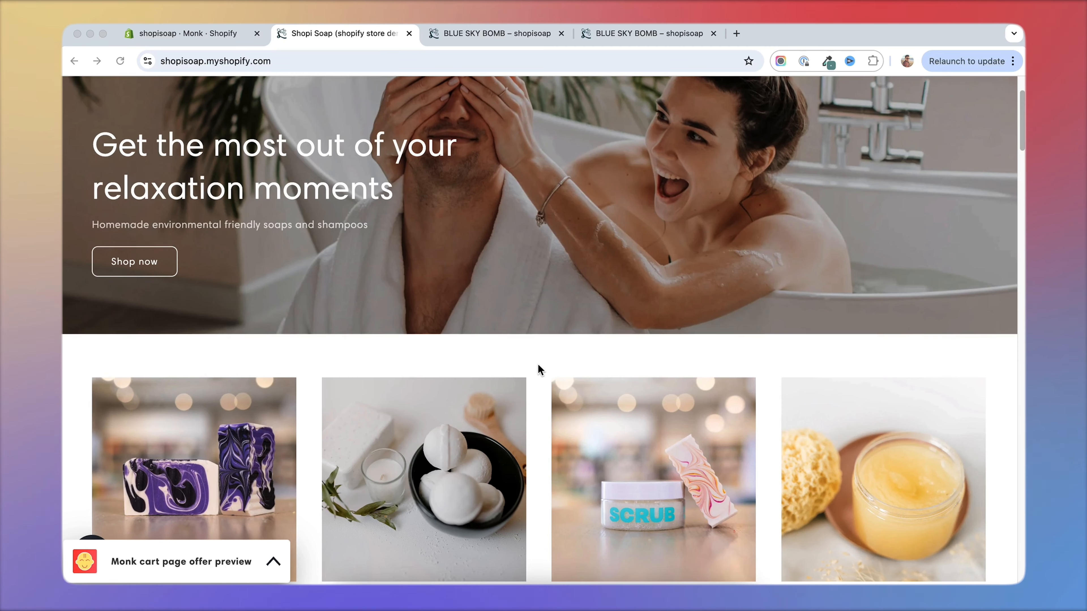
{"action": "scroll", "coordinate": [538, 365], "scroll_direction": "down", "scroll_amount": 5}
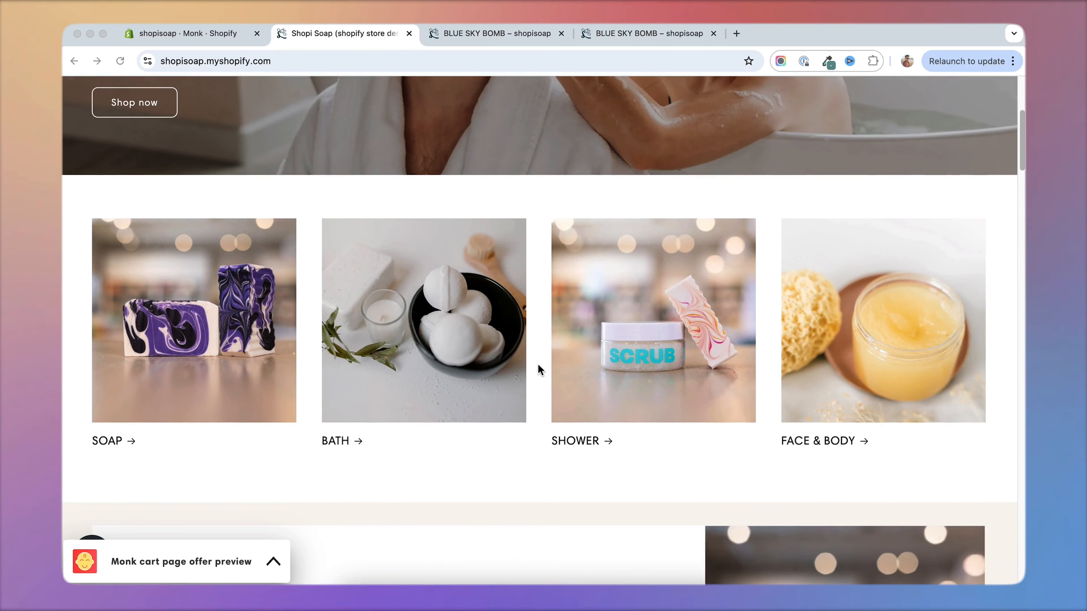
{"action": "scroll", "coordinate": [538, 369], "scroll_direction": "up", "scroll_amount": 6}
{"action": "scroll", "coordinate": [537, 369], "scroll_direction": "down", "scroll_amount": 5}
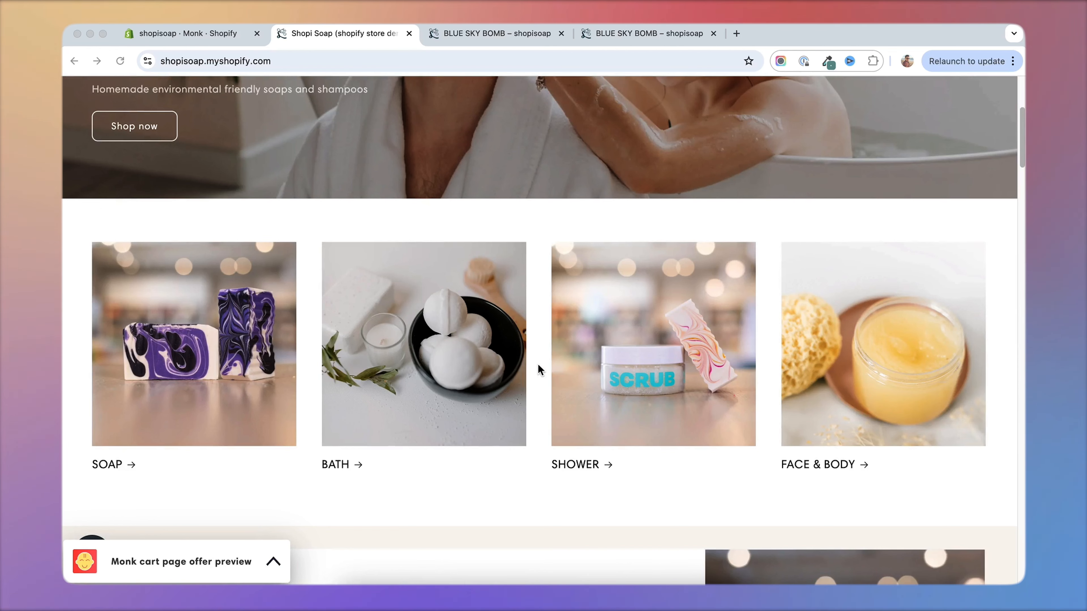
{"action": "scroll", "coordinate": [529, 358], "scroll_direction": "up", "scroll_amount": 6}
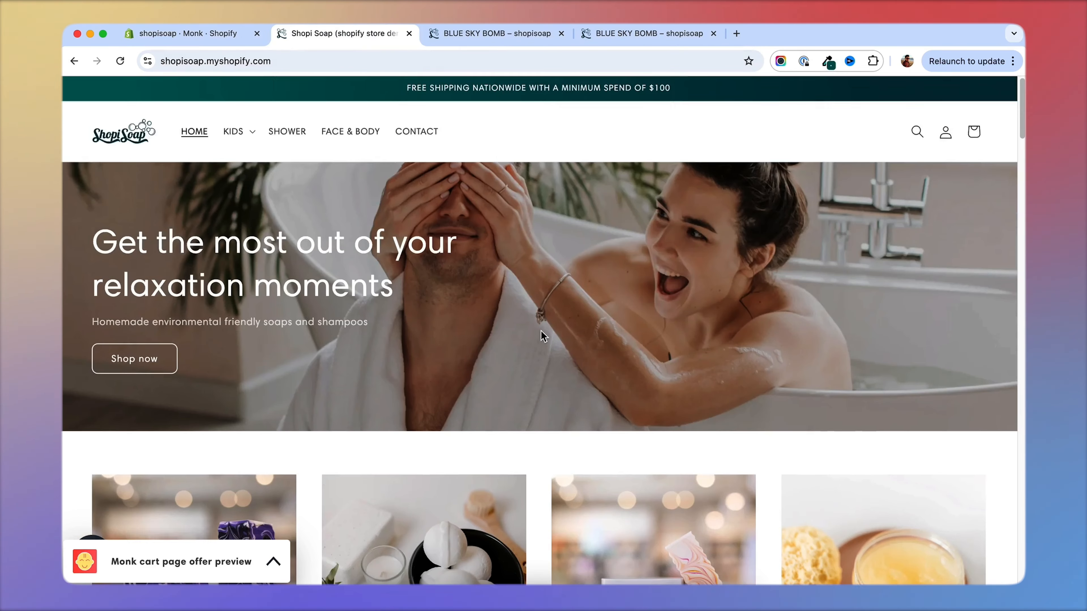
Switch back to Monk and start a new funnel from the list of offer types.
{"action": "left_click", "coordinate": [214, 34]}
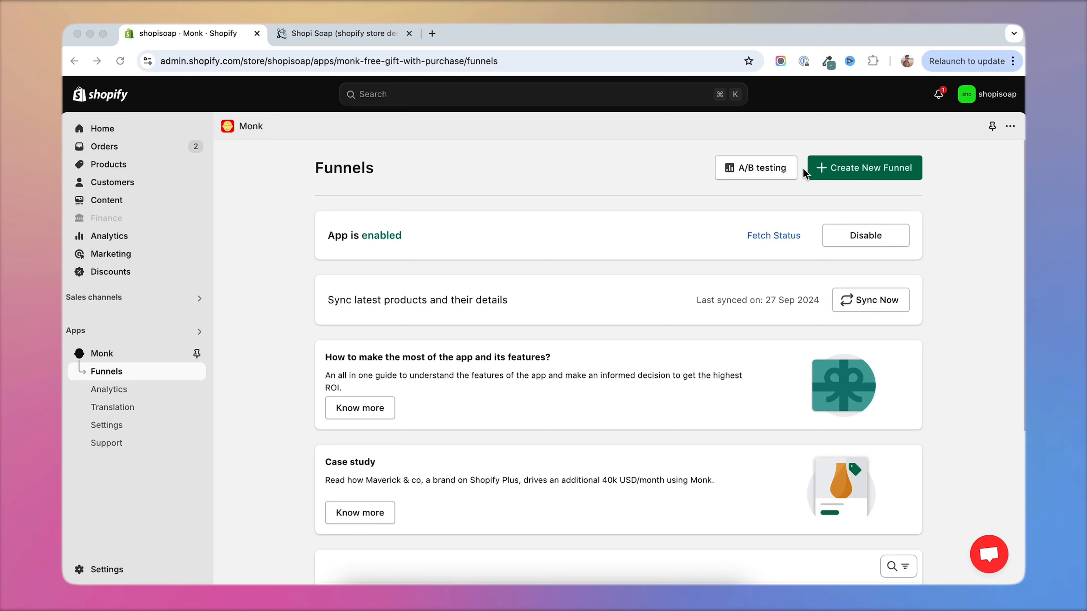
{"action": "left_click", "coordinate": [861, 167]}
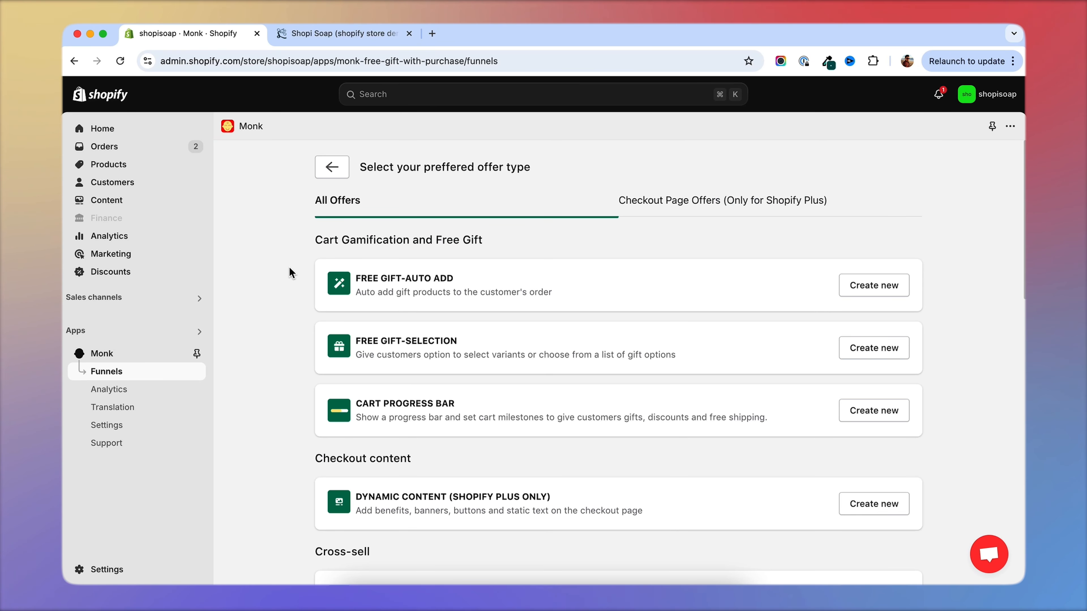
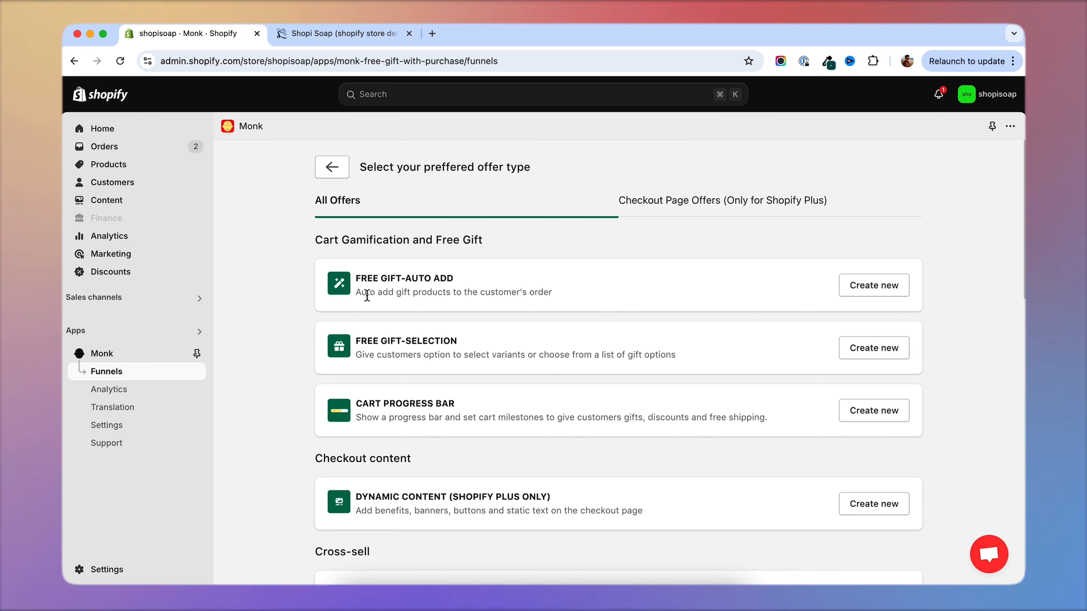
Create a Free Gift-Auto Add offer with the name Offer Funnel 1.
{"action": "left_click", "coordinate": [877, 286]}
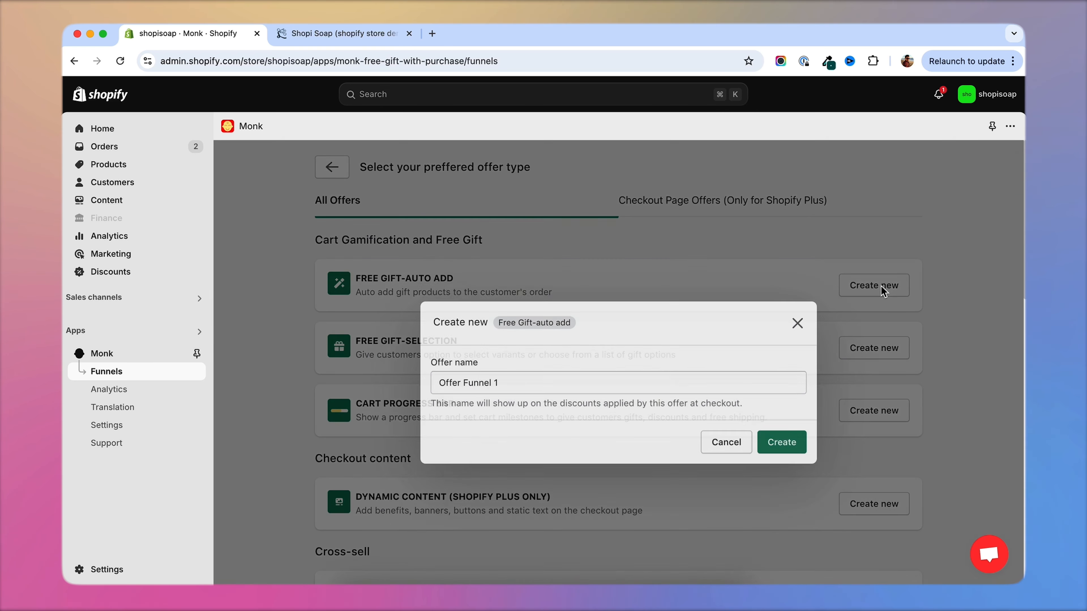
{"action": "left_click", "coordinate": [781, 422]}
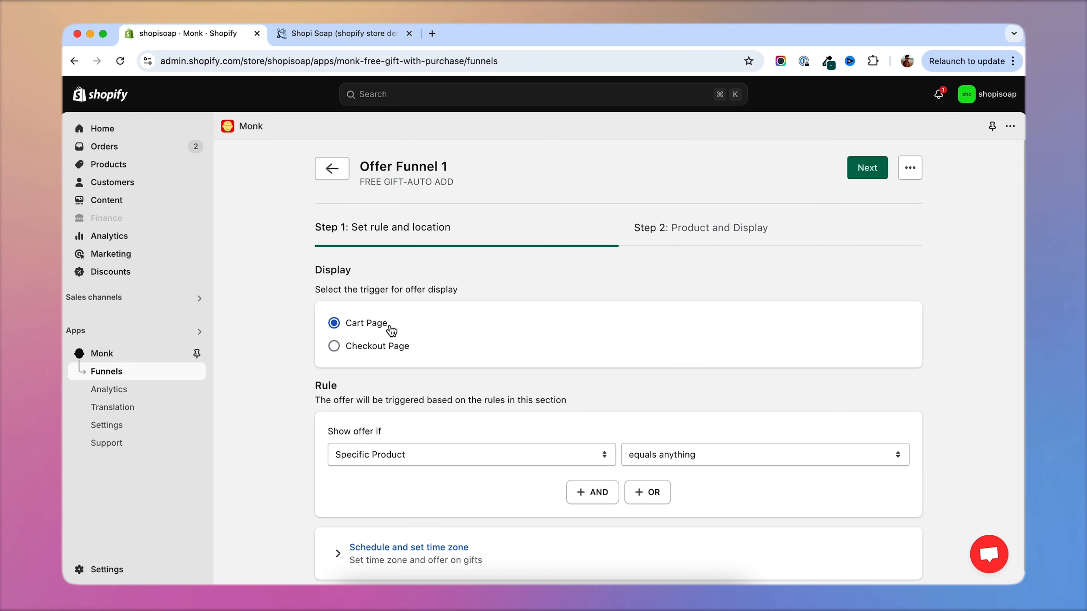
Add an AND condition requiring a cart value range greater than 100 in all currencies, and continue to the product setup.
{"action": "scroll", "coordinate": [728, 492], "scroll_direction": "down", "scroll_amount": 1}
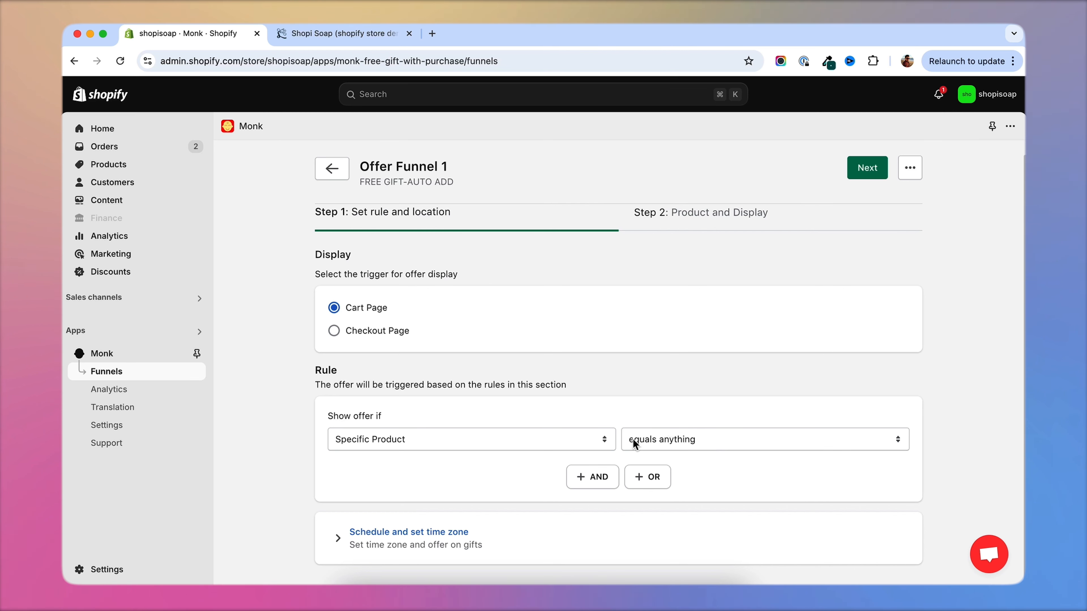
{"action": "left_click", "coordinate": [592, 484]}
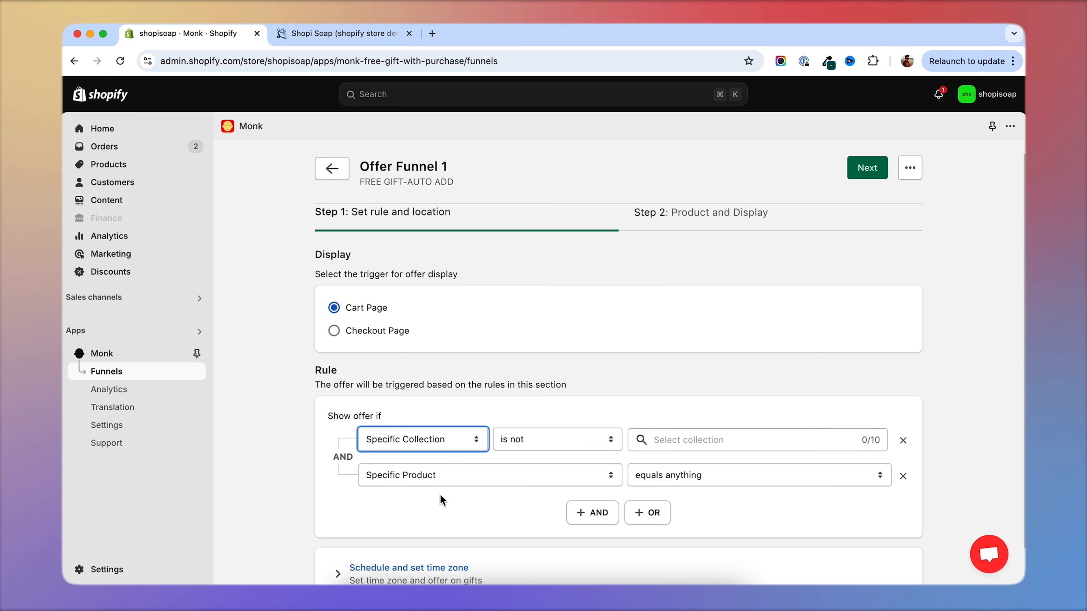
{"action": "scroll", "coordinate": [443, 496], "scroll_direction": "down", "scroll_amount": 2}
{"action": "left_click", "coordinate": [445, 442]}
{"action": "scroll", "coordinate": [428, 512], "scroll_direction": "down", "scroll_amount": 3}
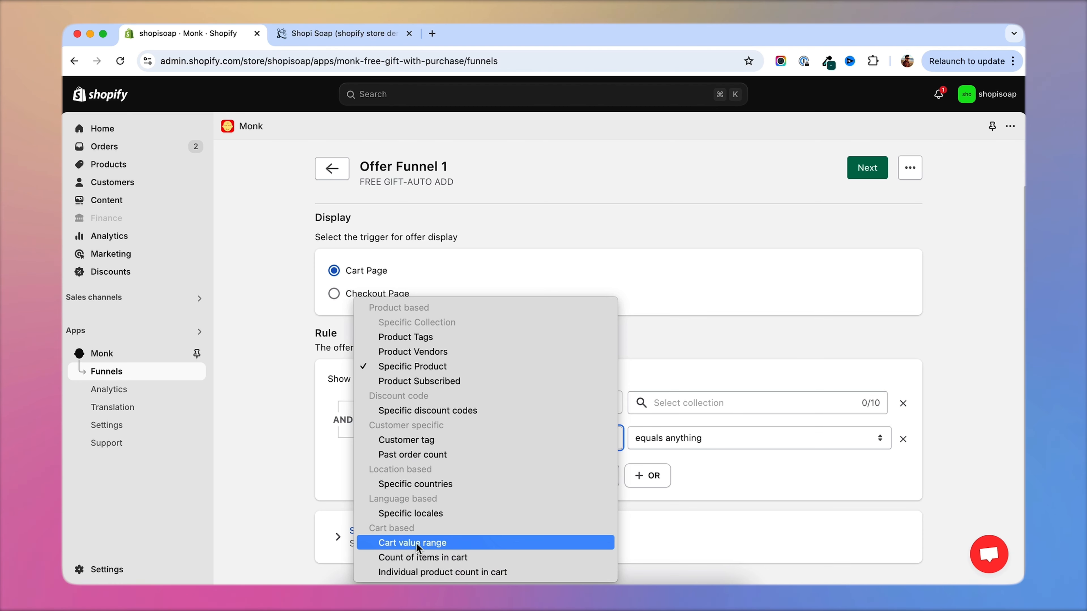
{"action": "left_click", "coordinate": [437, 544]}
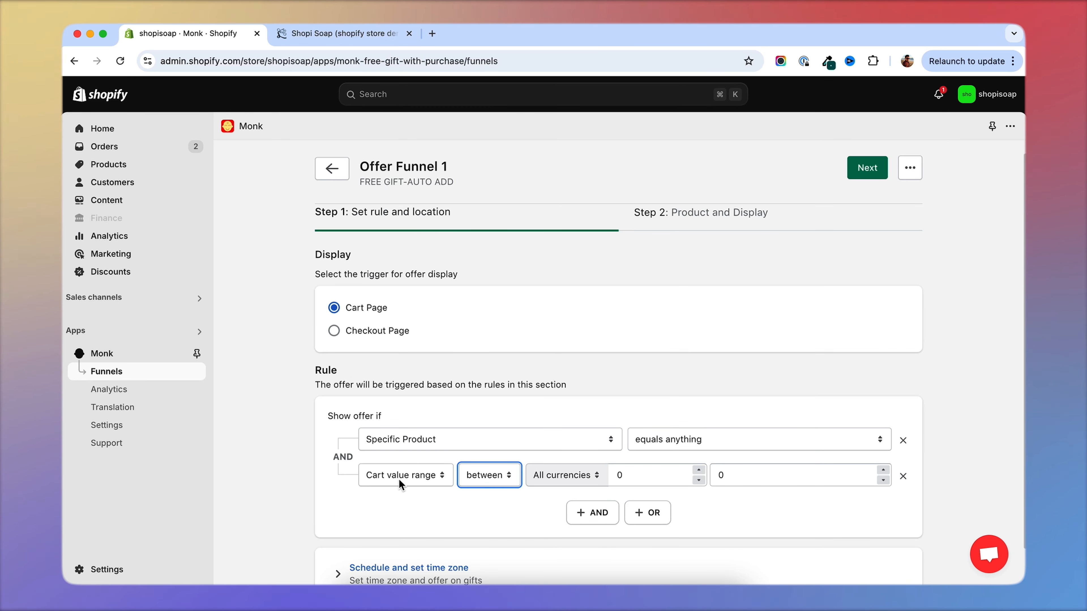
{"action": "left_click", "coordinate": [492, 476]}
{"action": "left_click", "coordinate": [513, 490]}
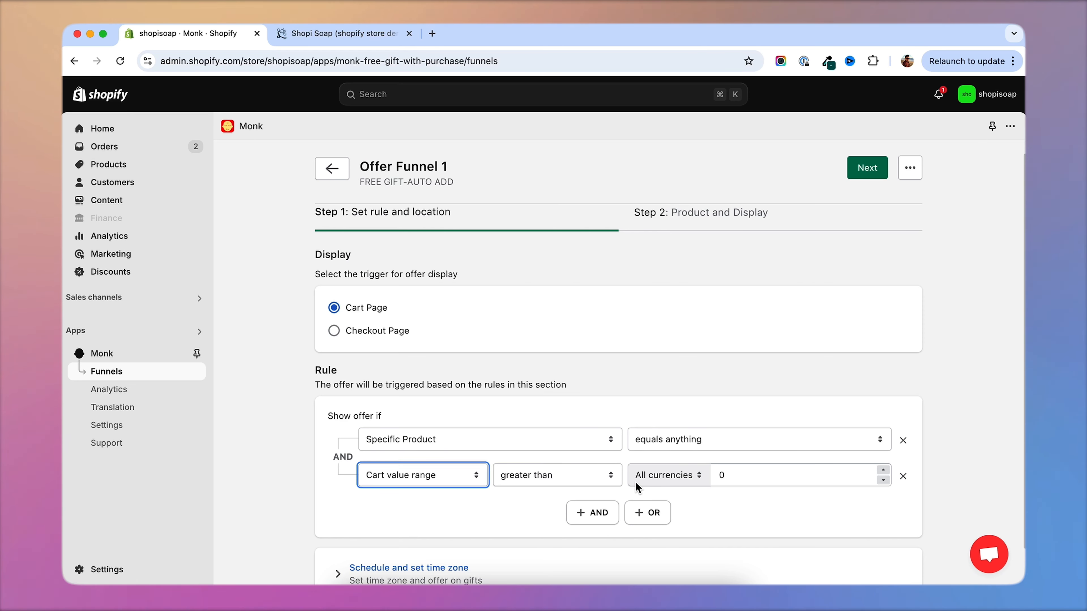
{"action": "left_click", "coordinate": [766, 474]}
{"action": "type", "text": "500"}
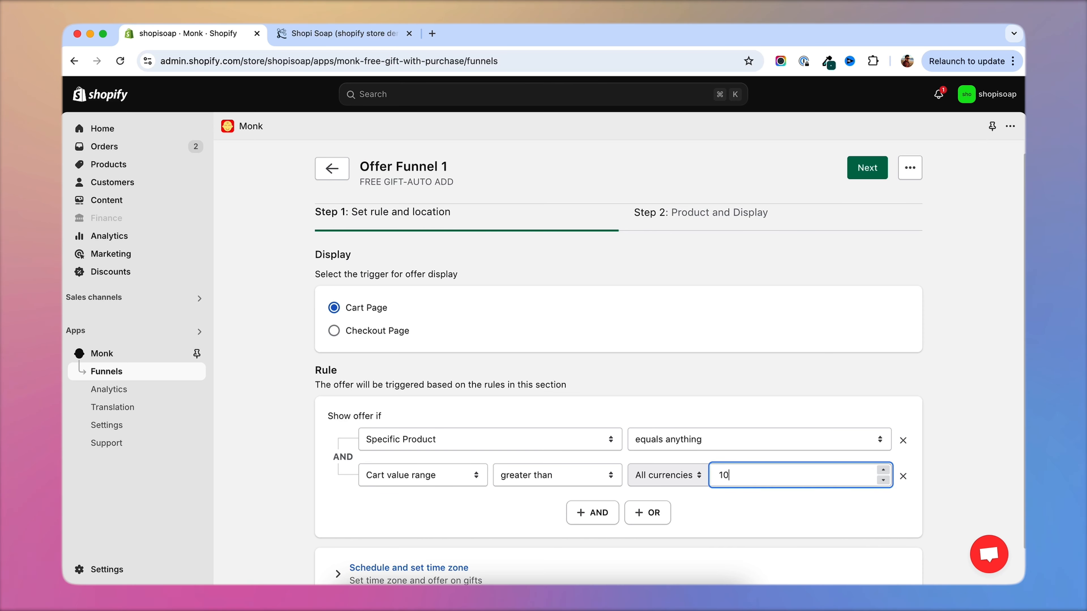
{"action": "key", "text": "Return"}
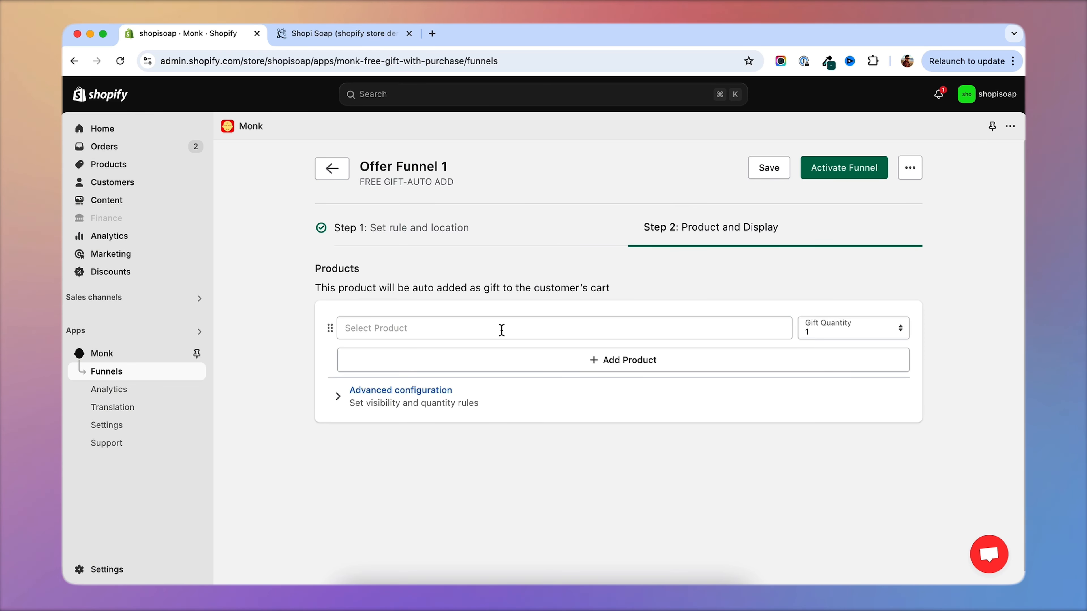
Choose CHERRY & ROSE BODY SCRUB as the auto-added gift and activate the funnel.
{"action": "left_click", "coordinate": [441, 330]}
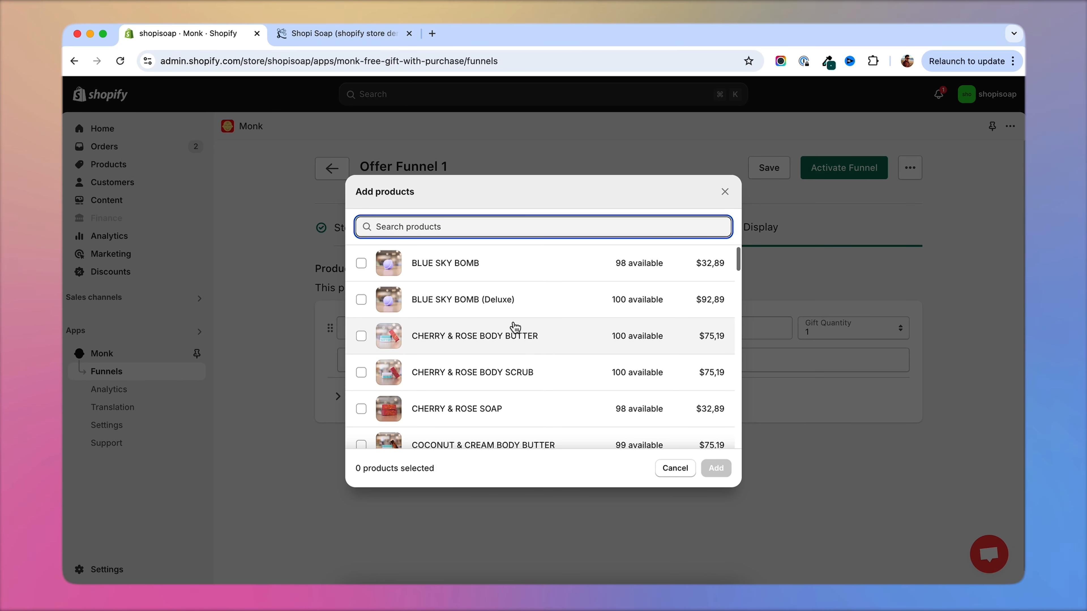
{"action": "scroll", "coordinate": [515, 328], "scroll_direction": "down", "scroll_amount": 1}
{"action": "left_click", "coordinate": [361, 348]}
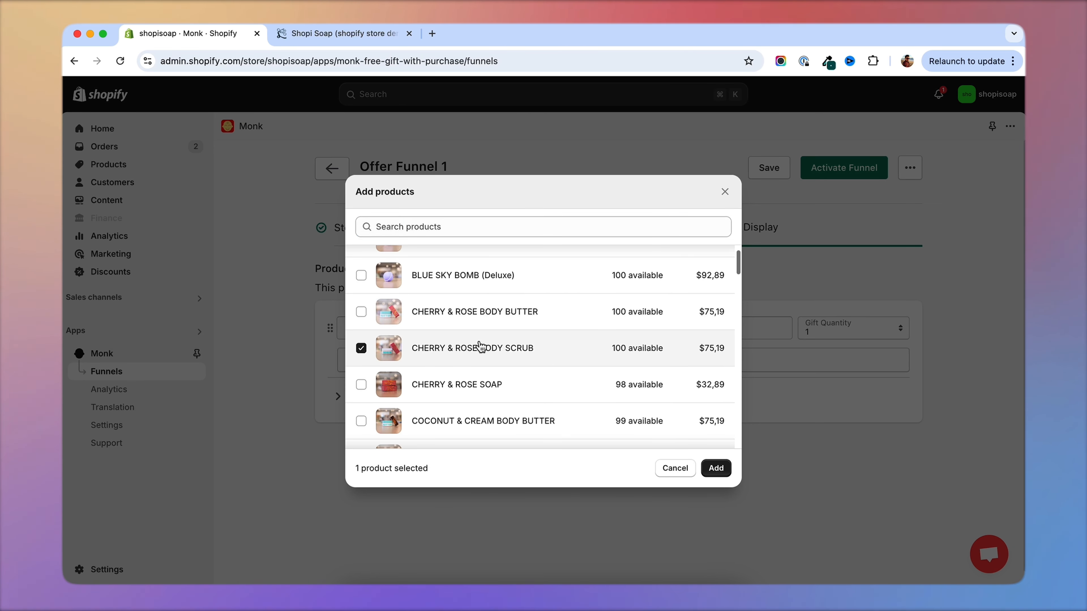
{"action": "left_click", "coordinate": [727, 468]}
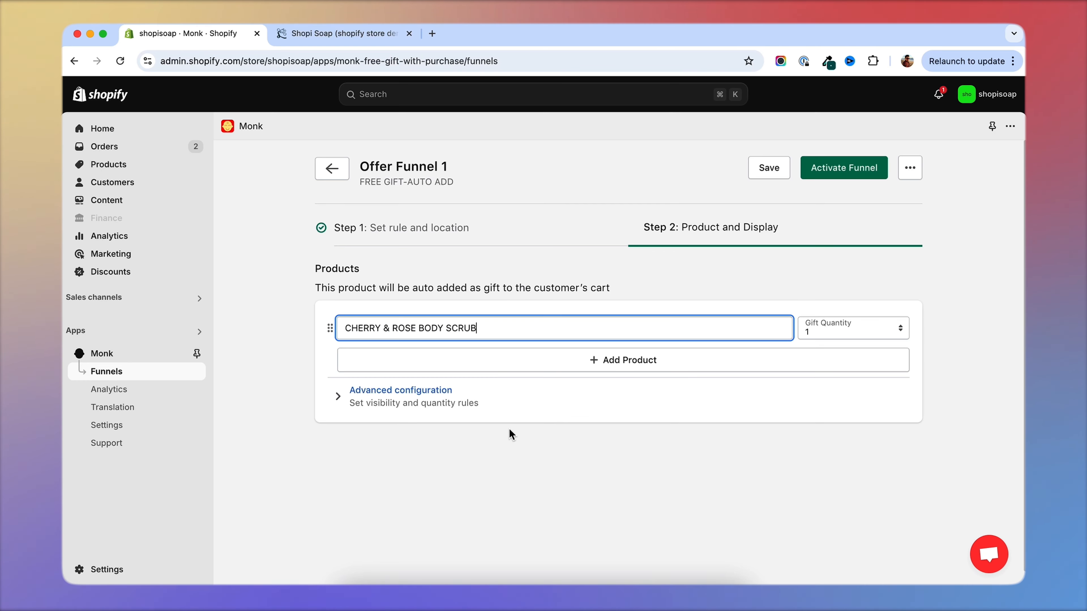
{"action": "left_click", "coordinate": [290, 323]}
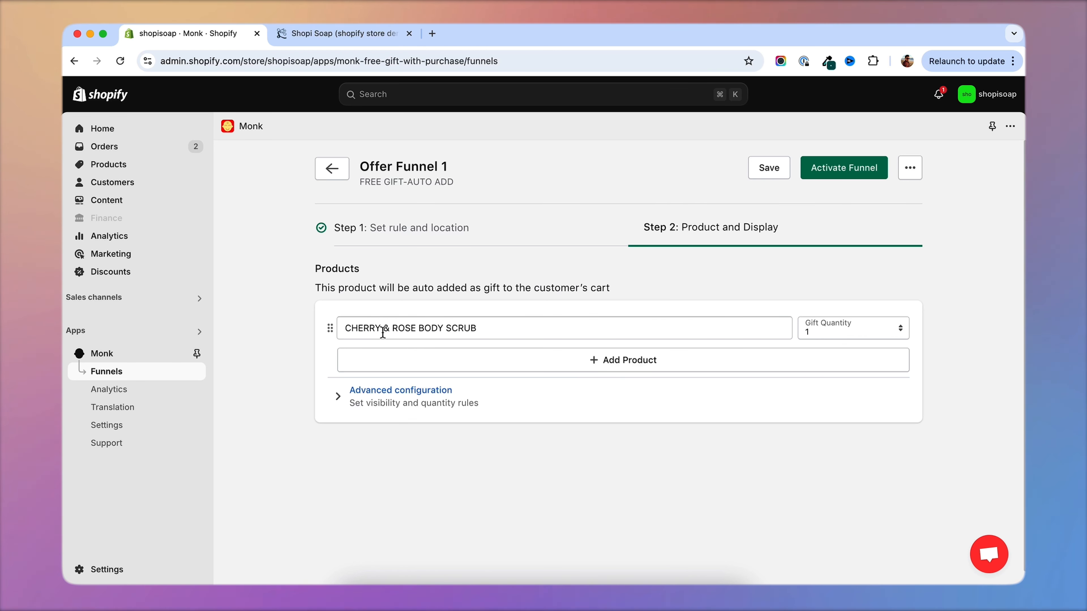
{"action": "left_click", "coordinate": [843, 168]}
{"action": "scroll", "coordinate": [816, 276], "scroll_direction": "down", "scroll_amount": 5}
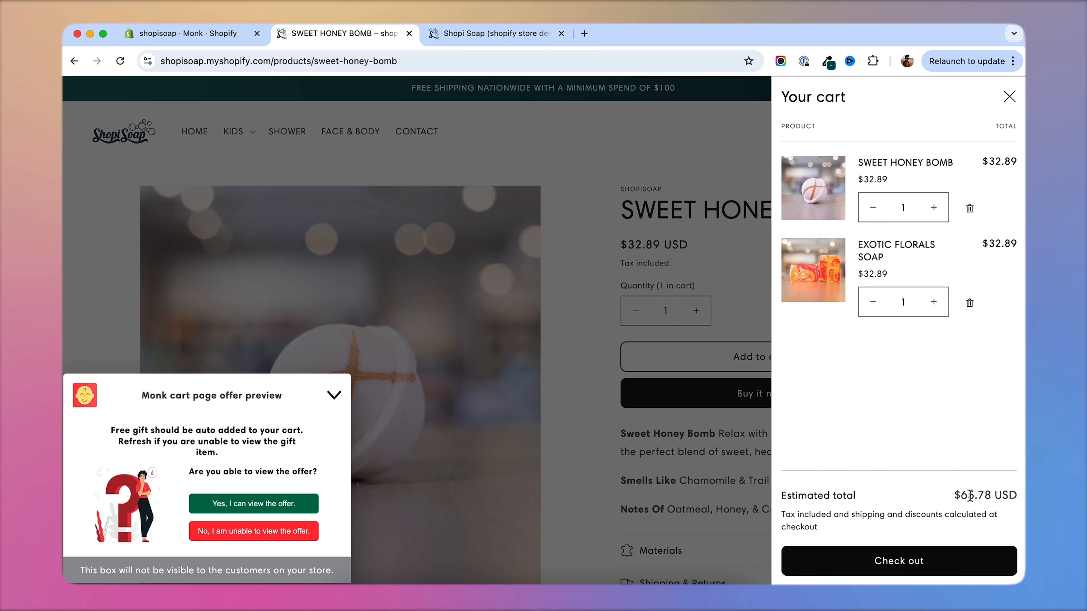
Raise SWEET HONEY BOMB to 3 in the storefront preview cart and check the gift's price at checkout.
{"action": "left_click", "coordinate": [934, 208]}
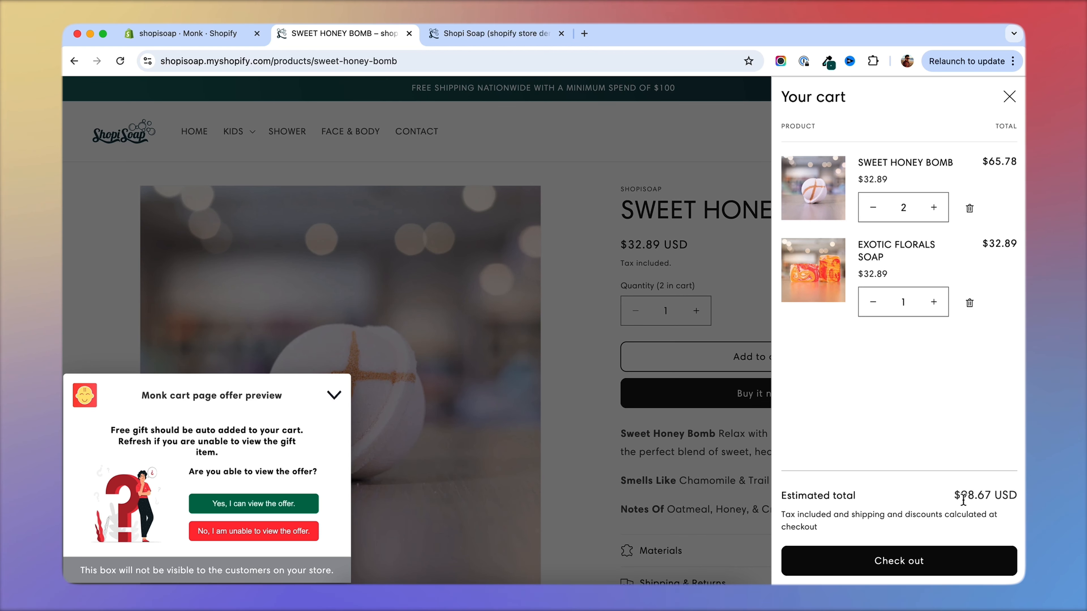
{"action": "left_click", "coordinate": [934, 208]}
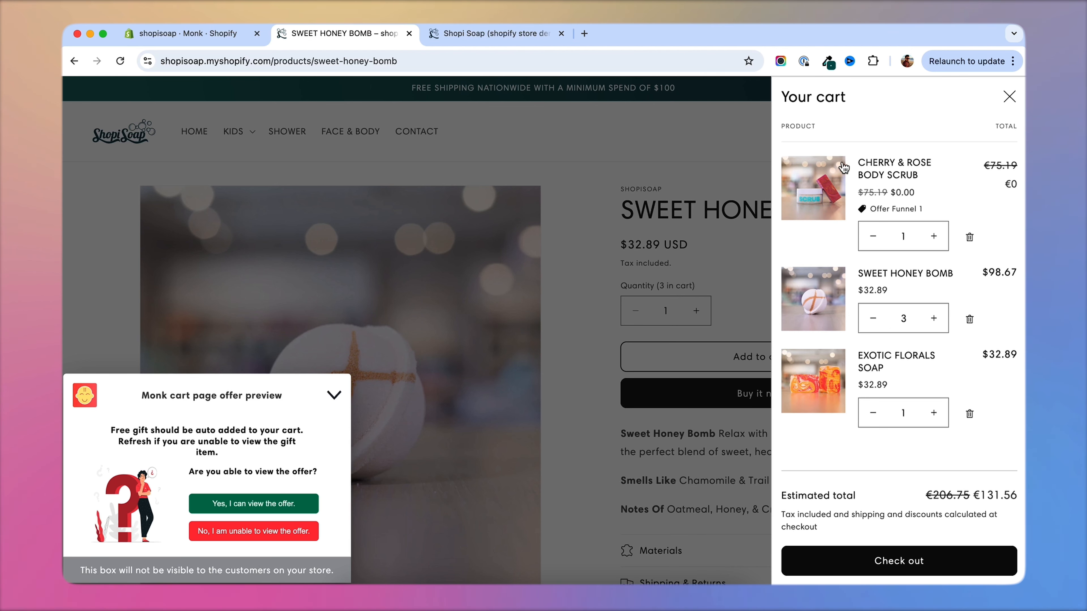
{"action": "left_click", "coordinate": [905, 565]}
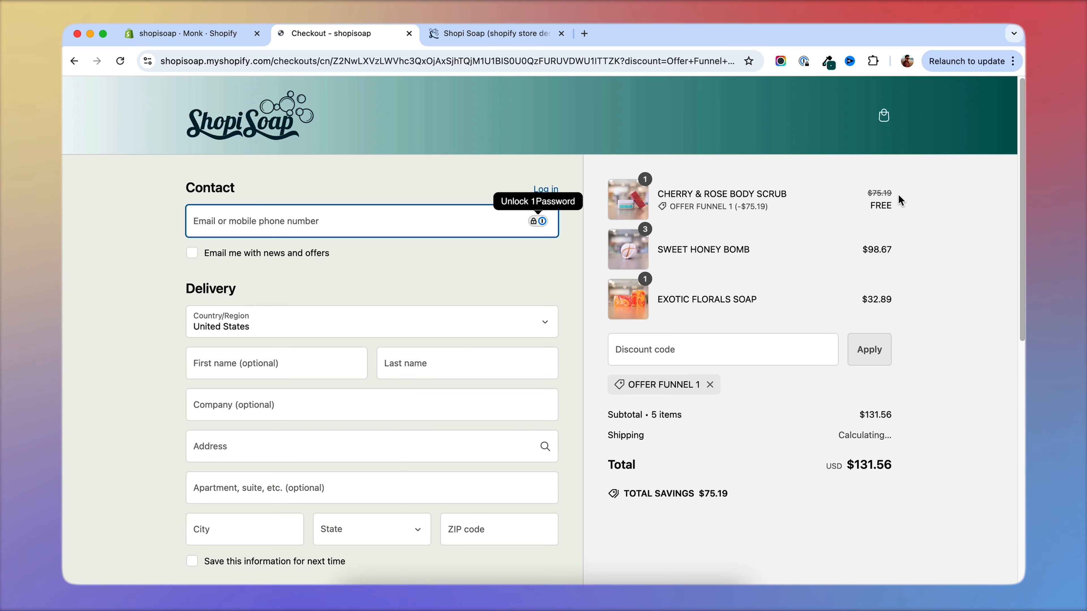
{"action": "left_click_drag", "start_coordinate": [875, 205], "coordinate": [899, 208]}
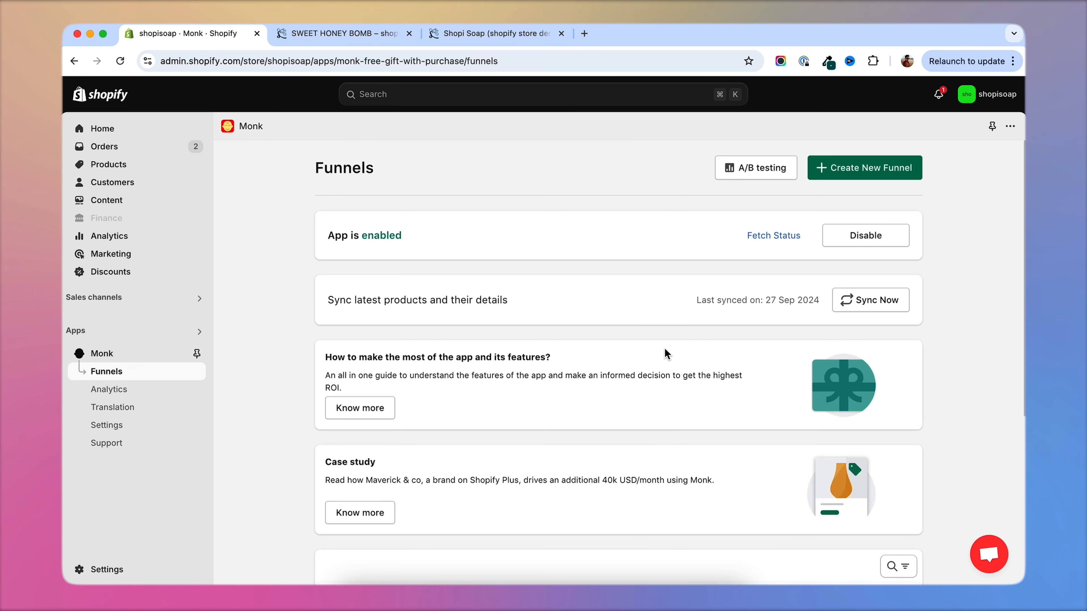
Switch back to Monk and disable Offer Funnel 1 in the funnels list.
{"action": "scroll", "coordinate": [665, 353], "scroll_direction": "down", "scroll_amount": 6}
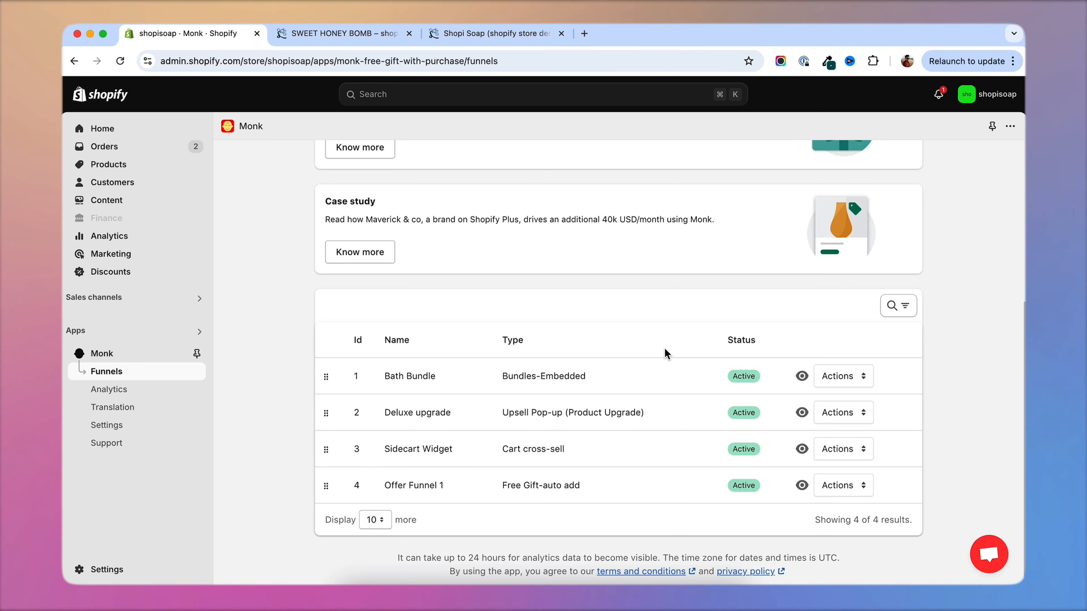
{"action": "key", "text": "Tab"}
{"action": "left_click", "coordinate": [644, 310]}
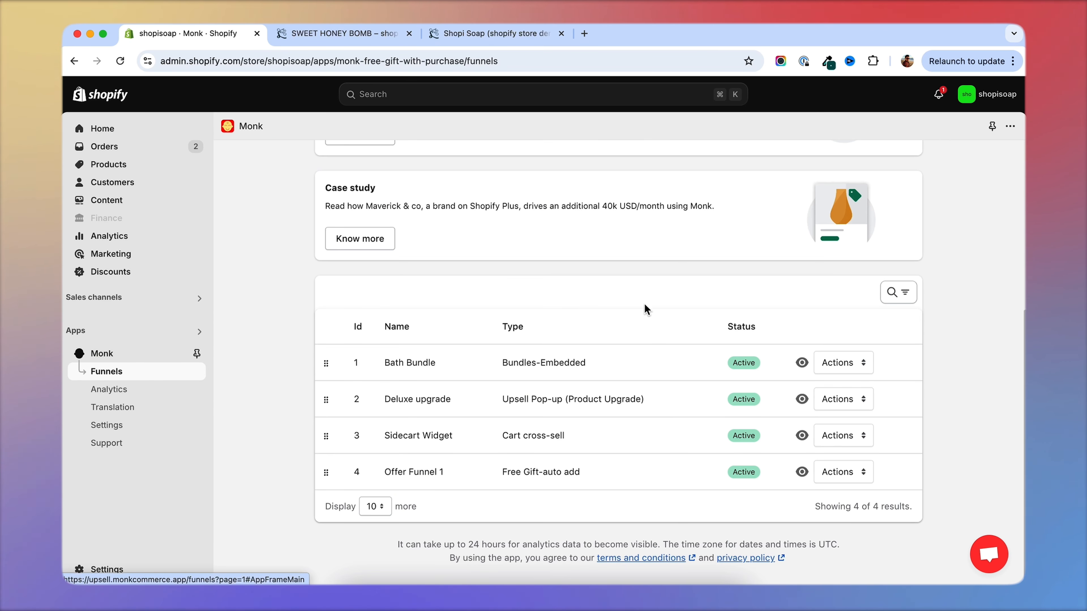
{"action": "left_click", "coordinate": [841, 475]}
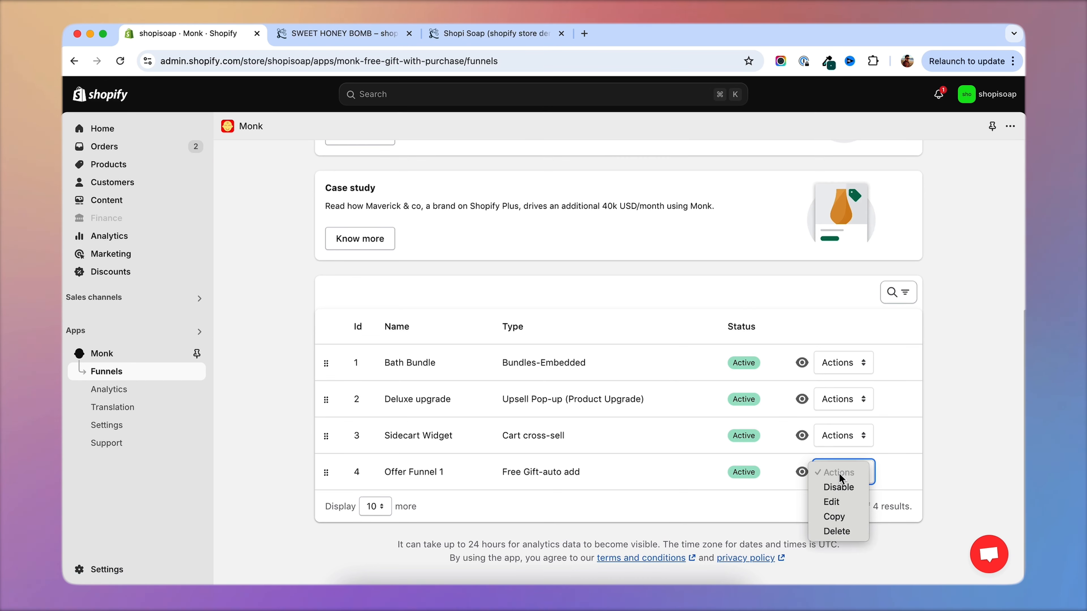
{"action": "left_click", "coordinate": [868, 491]}
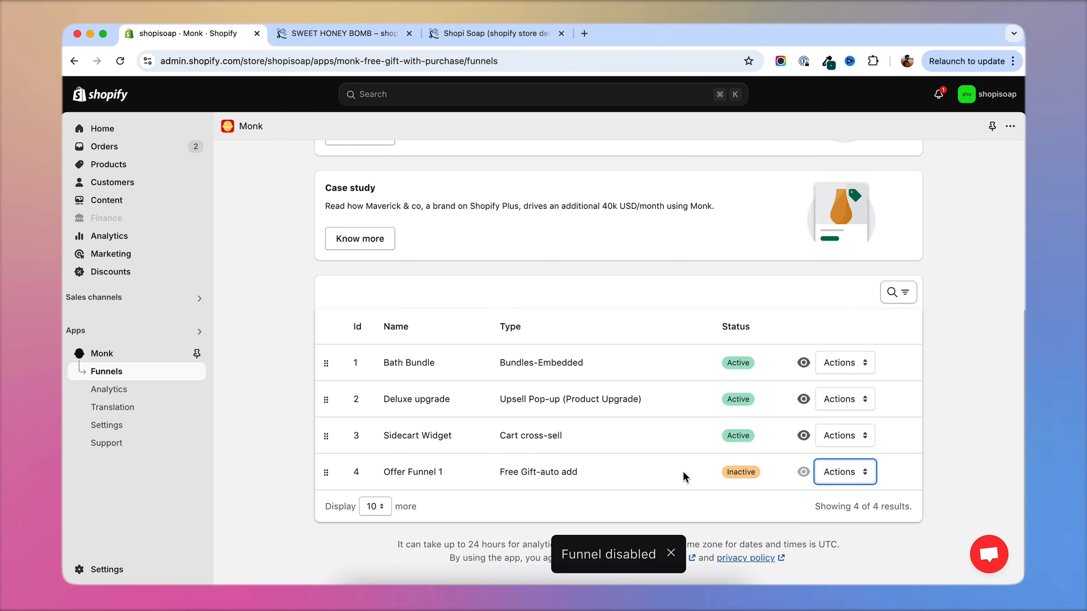
Create a new Free Gift-Selection funnel with the name Offer Funnel 2.
{"action": "scroll", "coordinate": [599, 450], "scroll_direction": "up", "scroll_amount": 5}
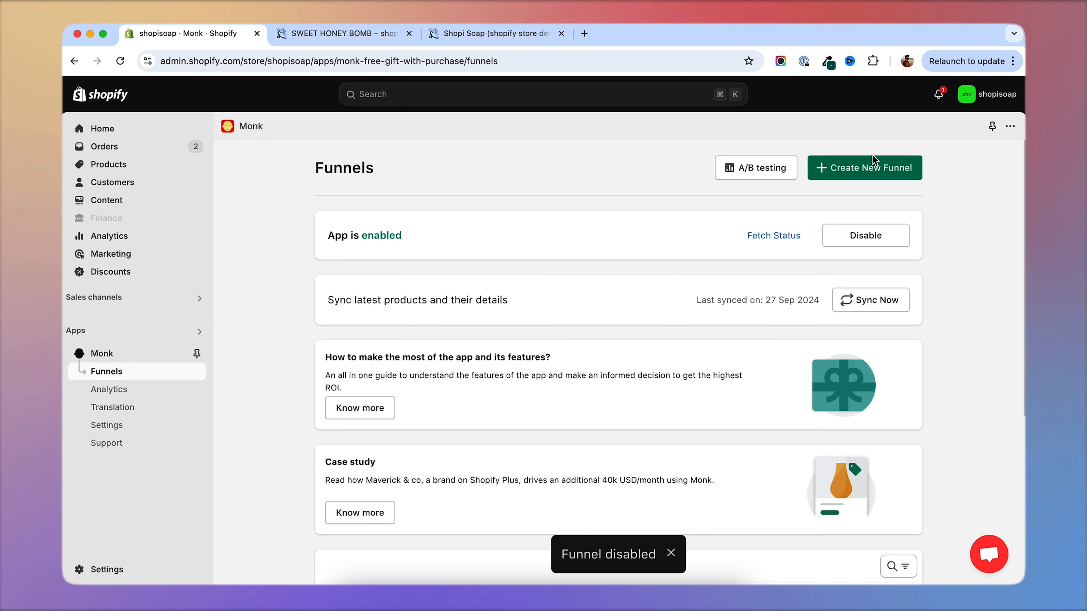
{"action": "left_click", "coordinate": [864, 171]}
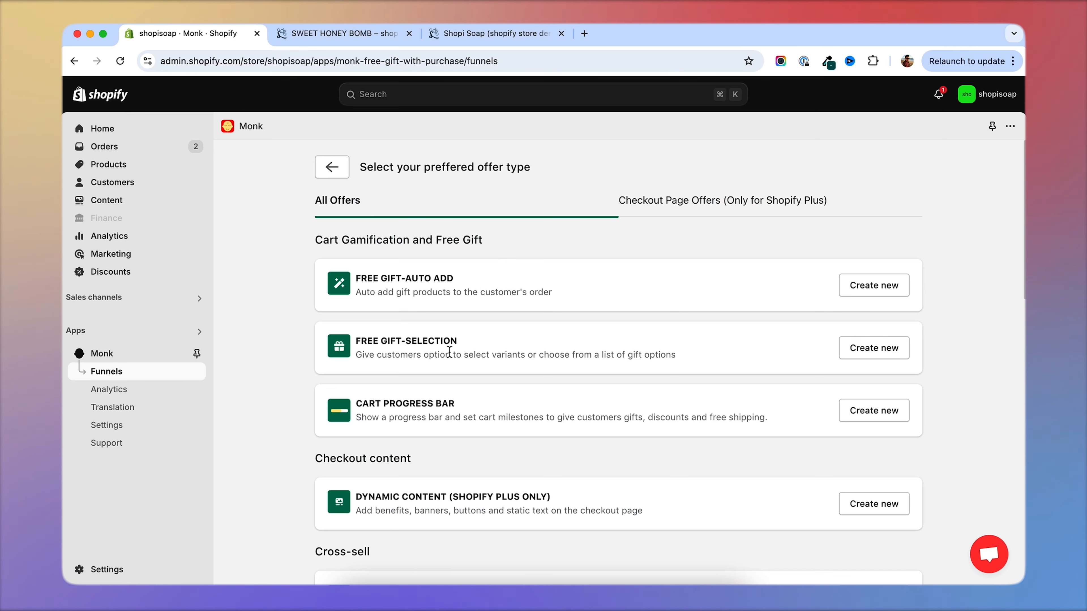
{"action": "left_click", "coordinate": [876, 356]}
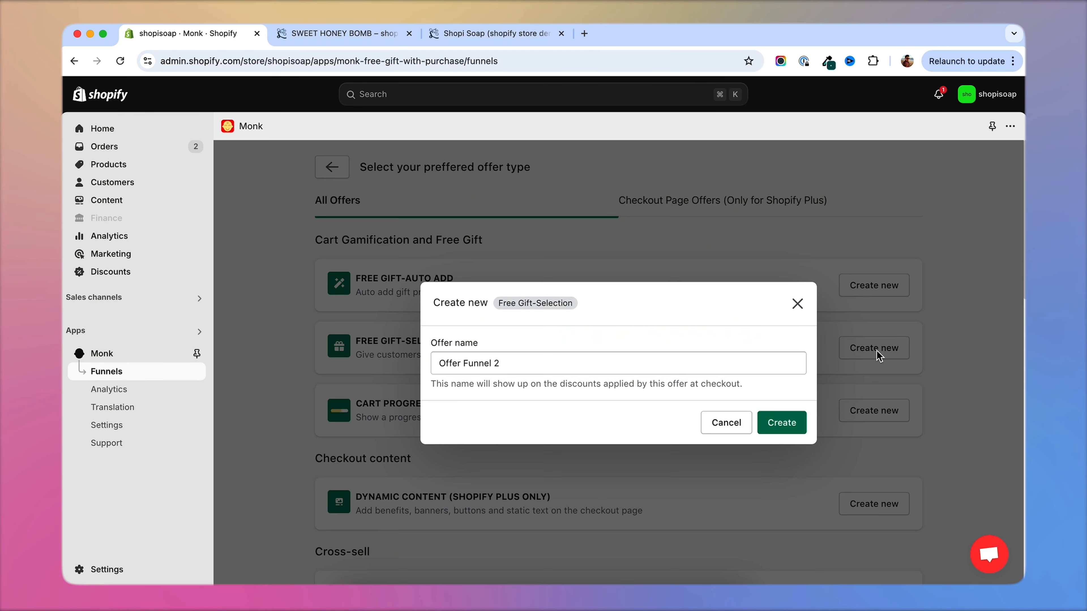
{"action": "left_click", "coordinate": [781, 423]}
Make a cart value range greater than 100 in all currencies the offer's only rule, removing the Specific Collection condition.
{"action": "scroll", "coordinate": [306, 388], "scroll_direction": "down", "scroll_amount": 2}
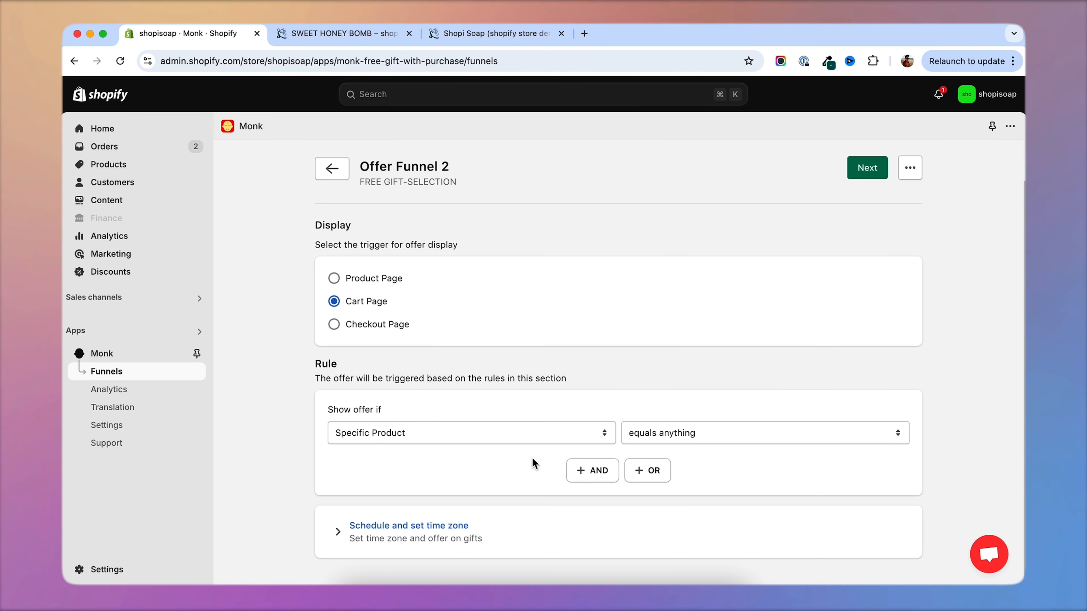
{"action": "left_click", "coordinate": [593, 470]}
{"action": "left_click", "coordinate": [462, 469]}
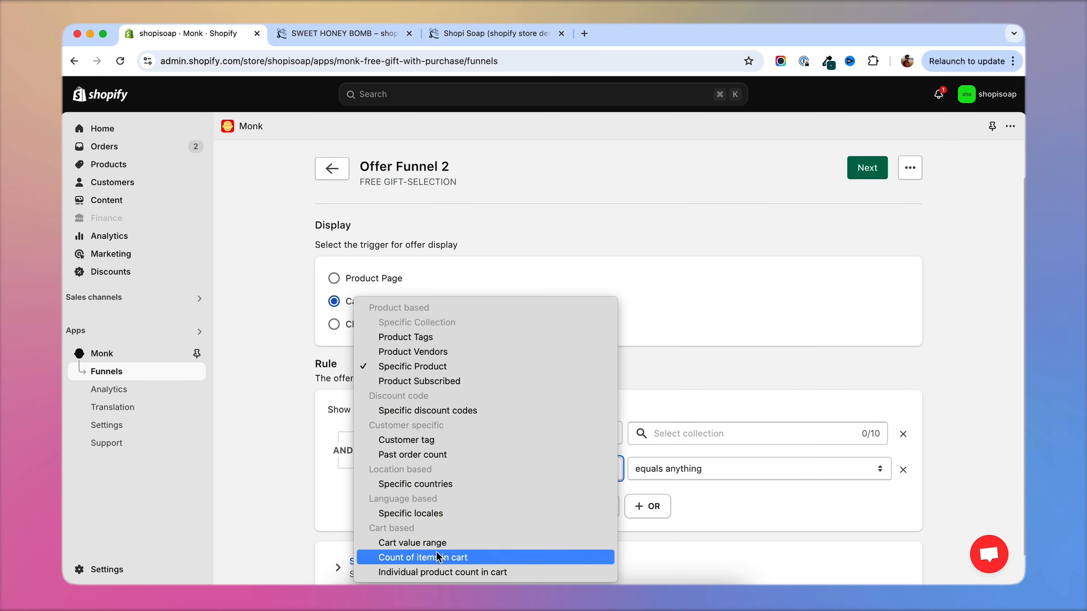
{"action": "left_click", "coordinate": [433, 547]}
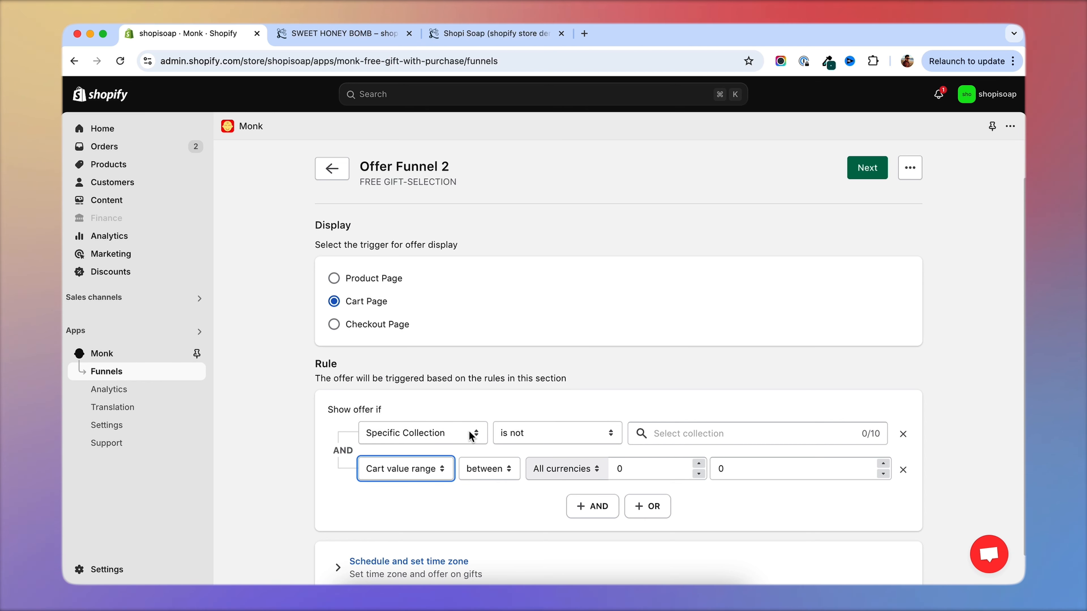
{"action": "left_click", "coordinate": [903, 435]}
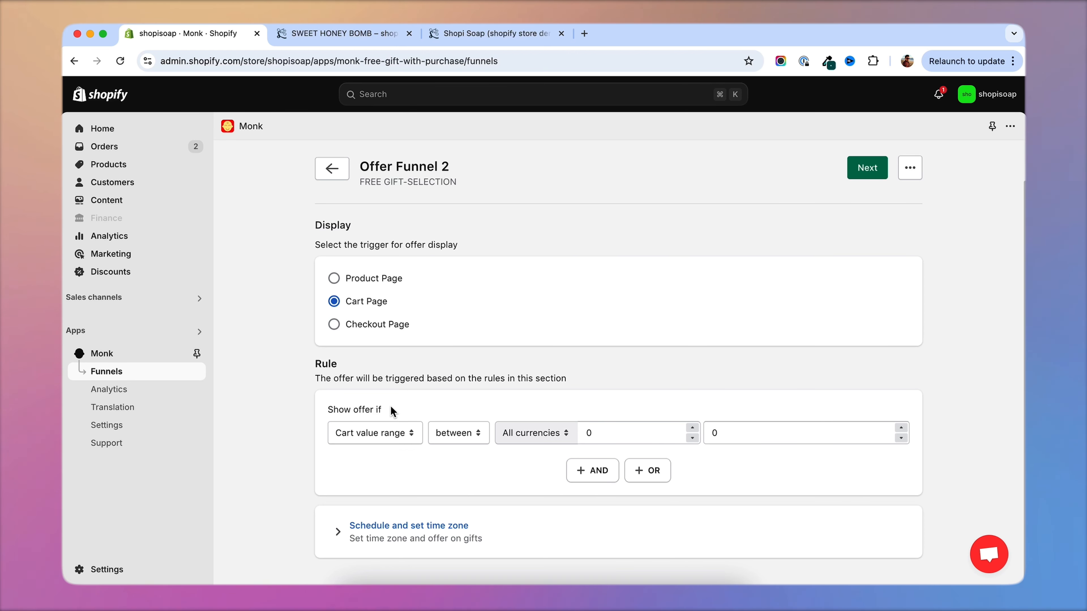
{"action": "left_click", "coordinate": [464, 433]}
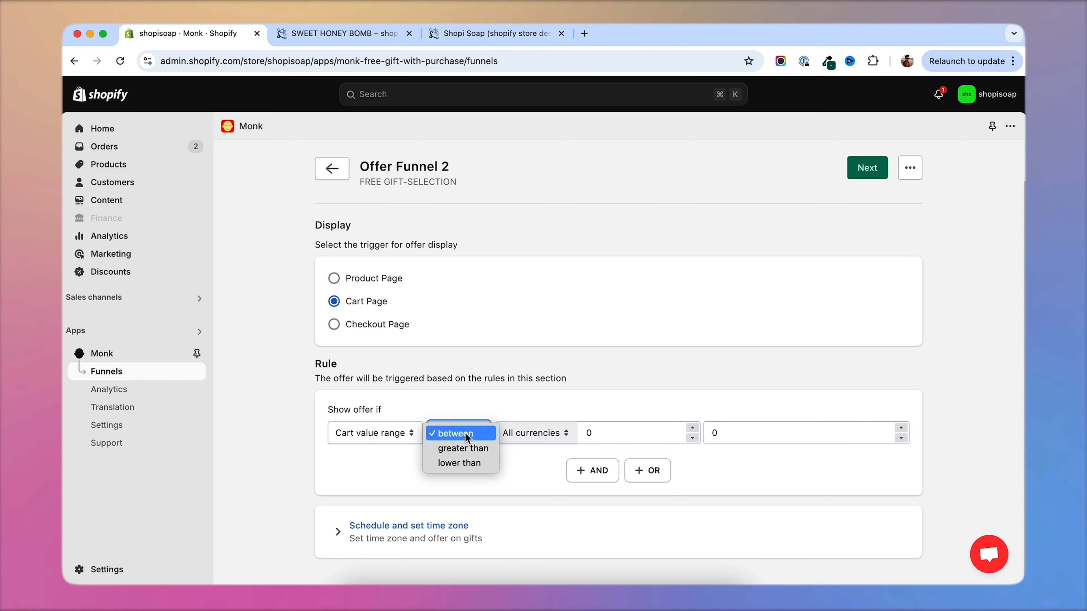
{"action": "left_click", "coordinate": [461, 450]}
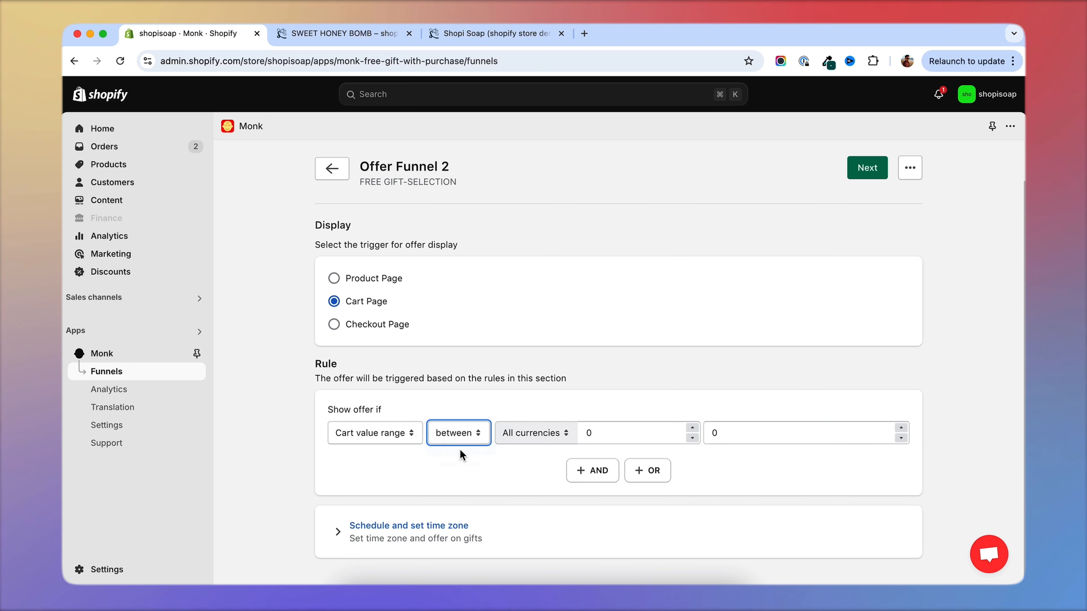
{"action": "left_click", "coordinate": [764, 432]}
{"action": "key", "text": "BackSpace"}
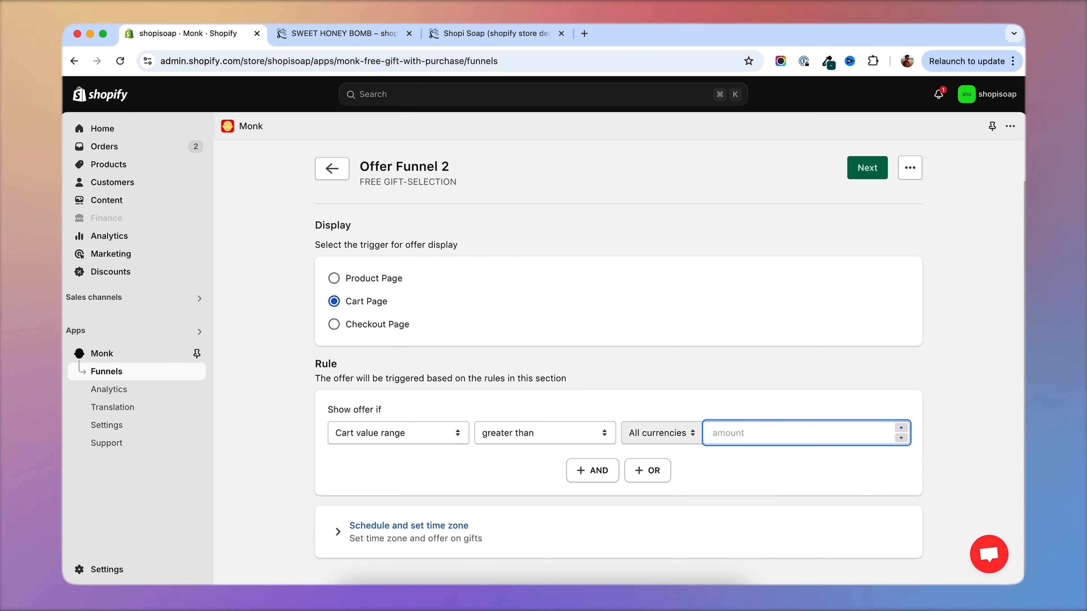
{"action": "type", "text": "100"}
{"action": "left_click", "coordinate": [755, 486]}
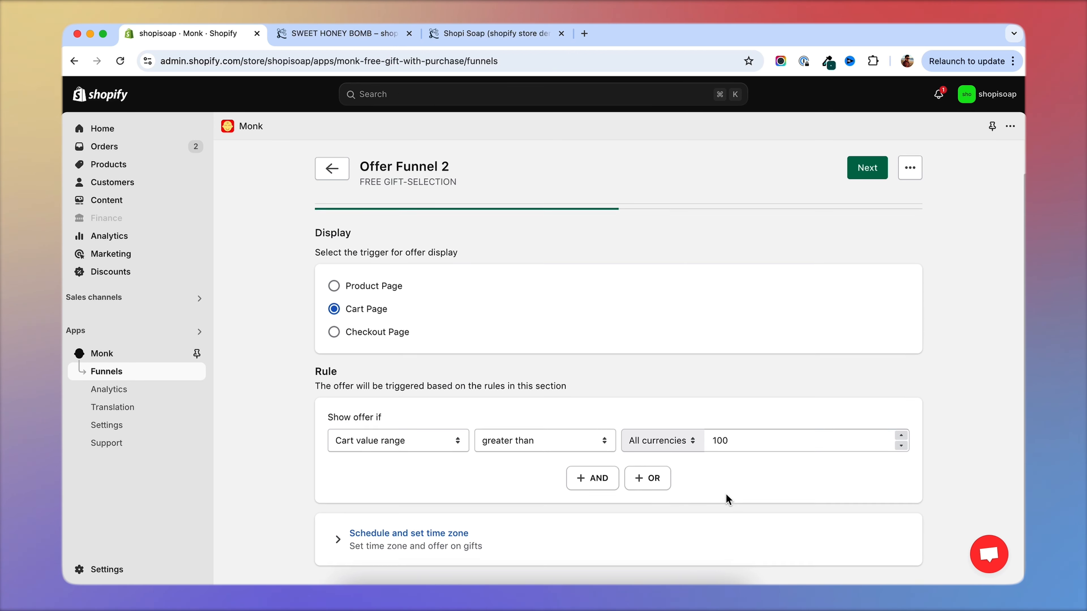
Continue to the product setup and add BLUE SKY BOMB, COCONUT & CREAM BOMB and the Refreshingly Soft Shower Scrubbers as selectable gifts.
{"action": "left_click", "coordinate": [867, 168]}
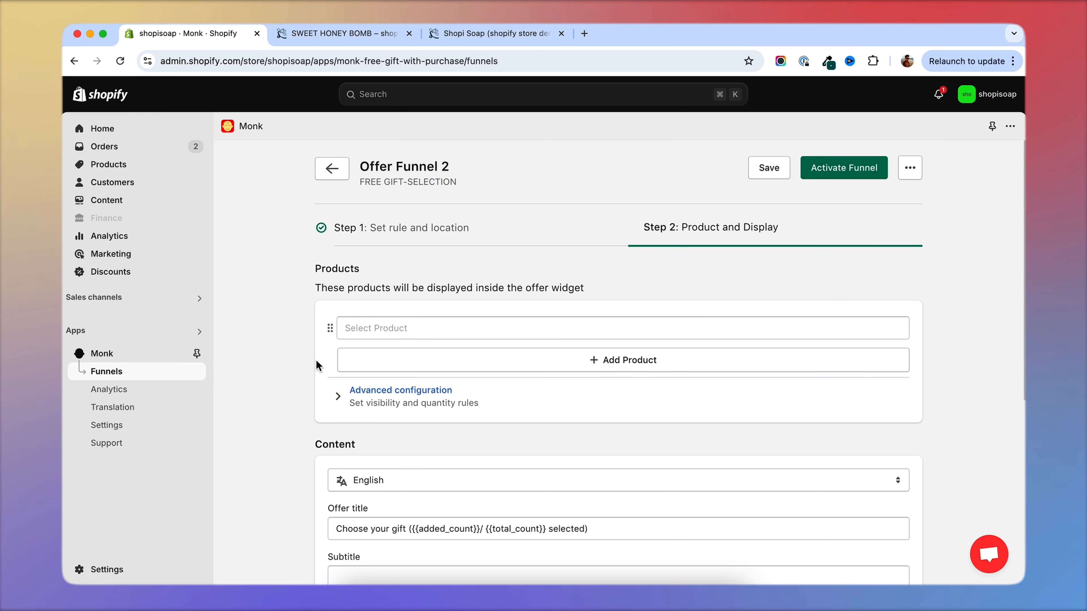
{"action": "left_click", "coordinate": [429, 327]}
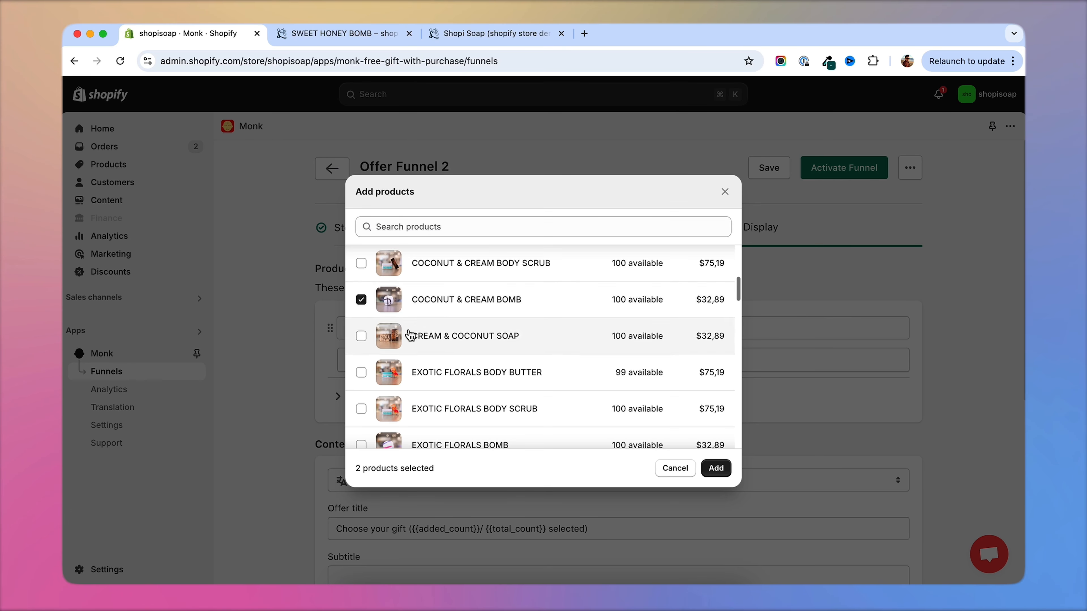
{"action": "scroll", "coordinate": [412, 335], "scroll_direction": "down", "scroll_amount": 5}
{"action": "scroll", "coordinate": [366, 370], "scroll_direction": "down", "scroll_amount": 10}
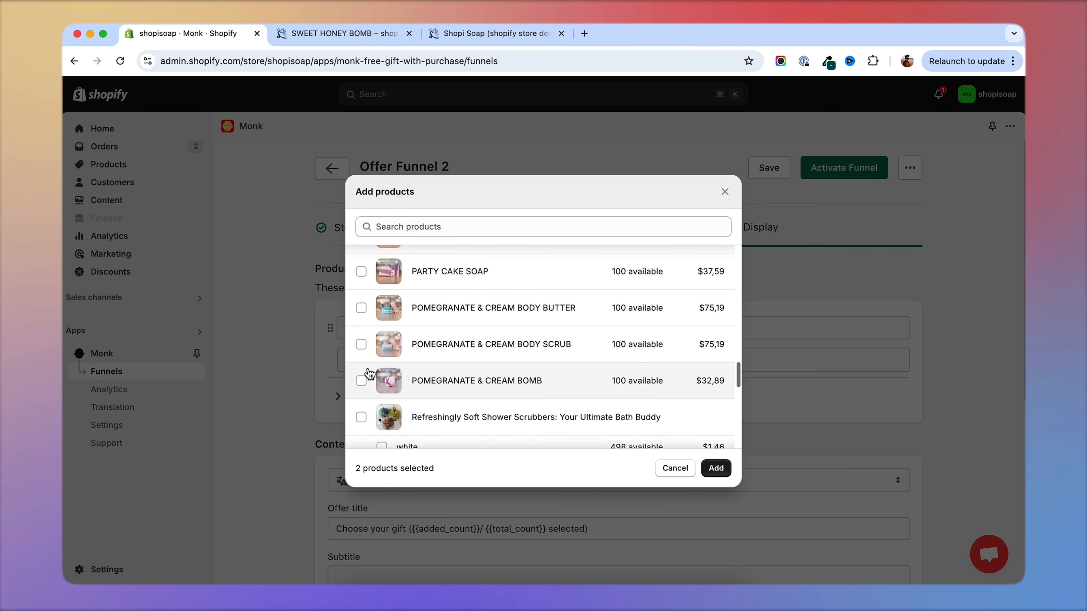
{"action": "left_click", "coordinate": [360, 392]}
{"action": "scroll", "coordinate": [461, 369], "scroll_direction": "down", "scroll_amount": 4}
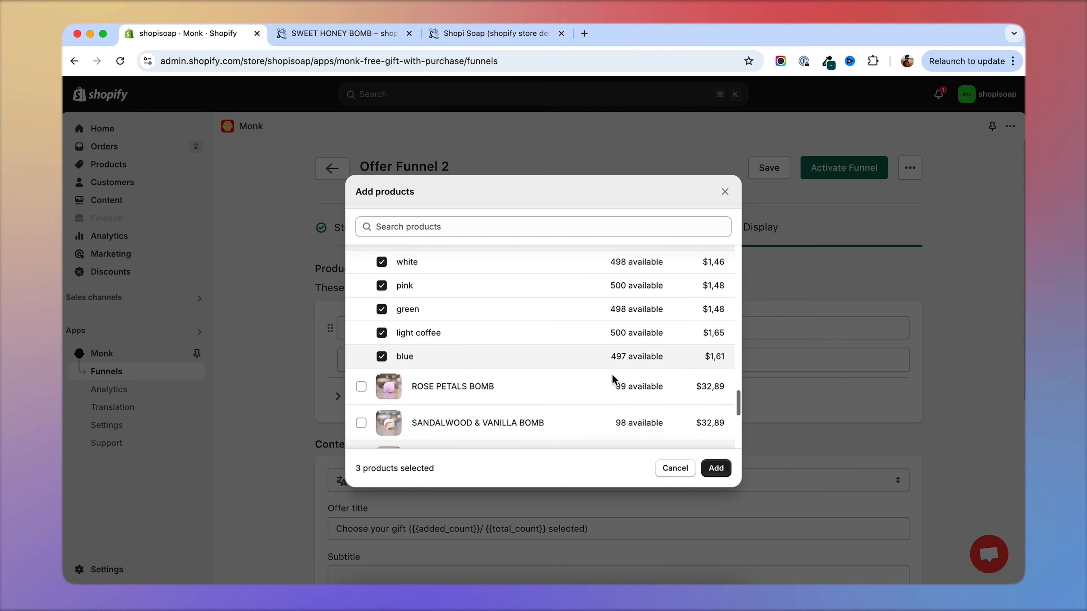
{"action": "left_click", "coordinate": [716, 467]}
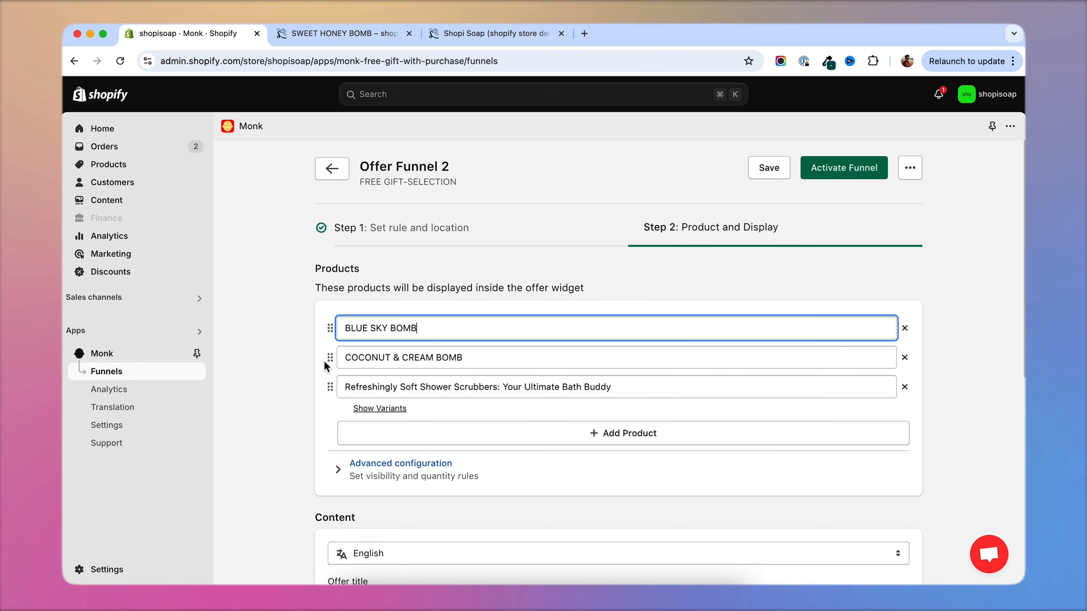
Try the Line vertical and Compact desktop layouts for the gift widget and return it to Line.
{"action": "scroll", "coordinate": [294, 389], "scroll_direction": "down", "scroll_amount": 5}
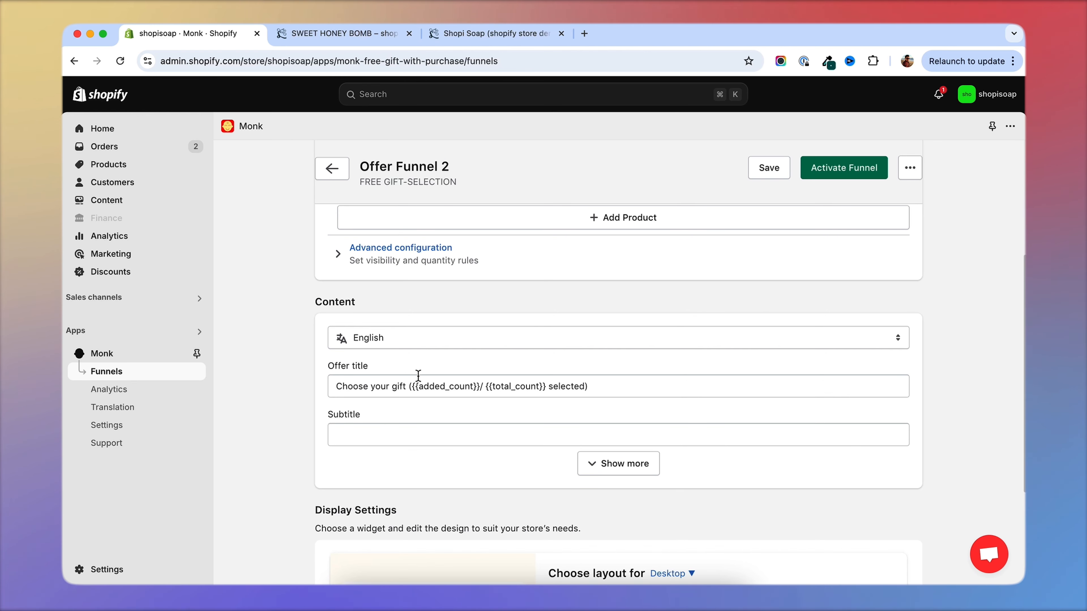
{"action": "scroll", "coordinate": [349, 414], "scroll_direction": "down", "scroll_amount": 4}
{"action": "left_click", "coordinate": [574, 426]}
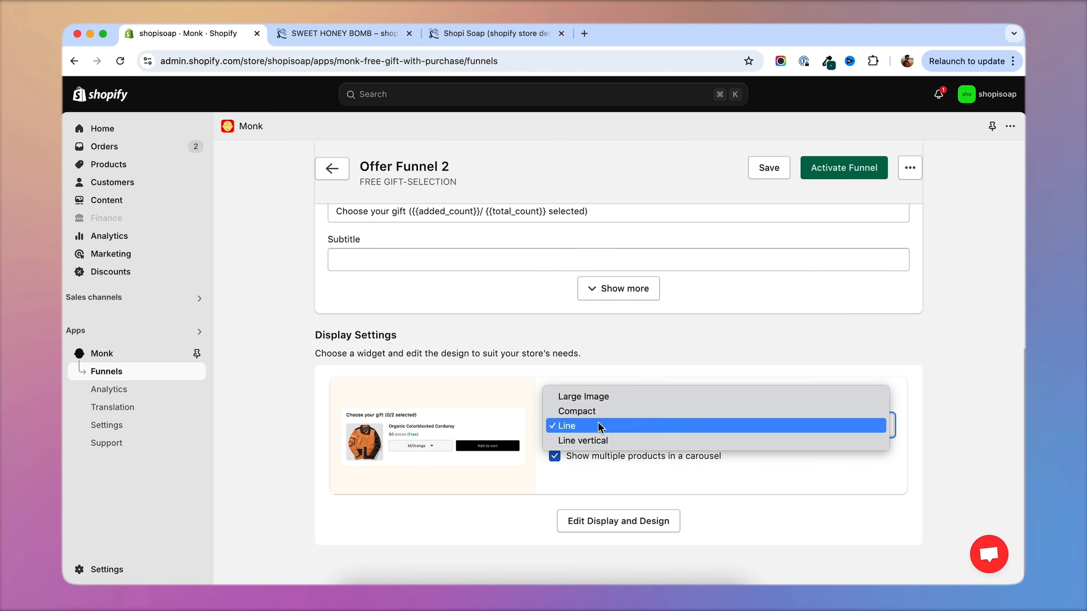
{"action": "left_click", "coordinate": [594, 439]}
{"action": "left_click", "coordinate": [595, 426]}
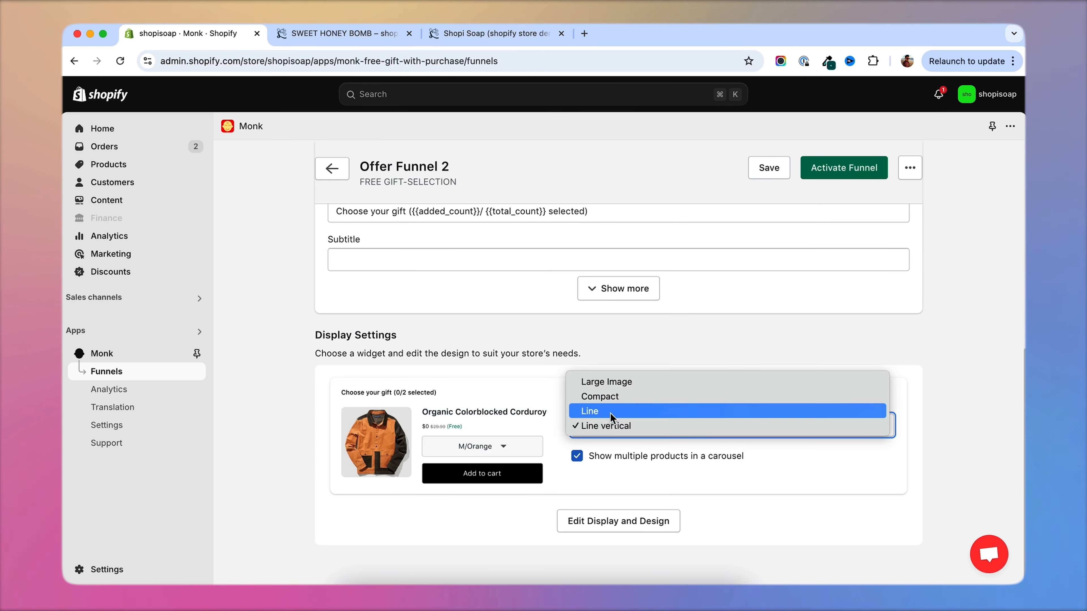
{"action": "left_click", "coordinate": [637, 400]}
{"action": "left_click", "coordinate": [624, 425]}
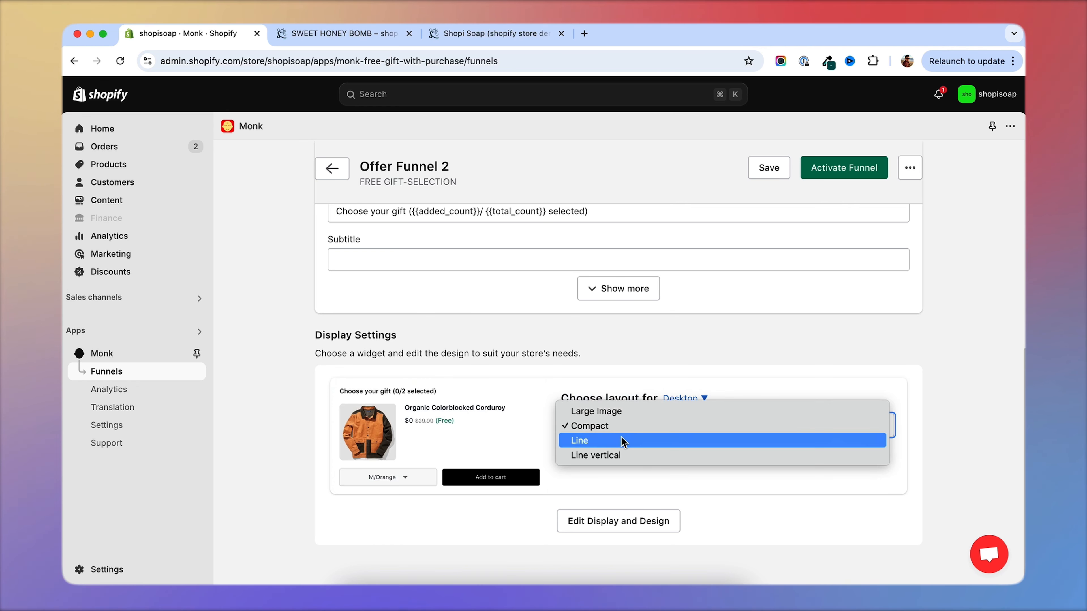
{"action": "left_click", "coordinate": [639, 441]}
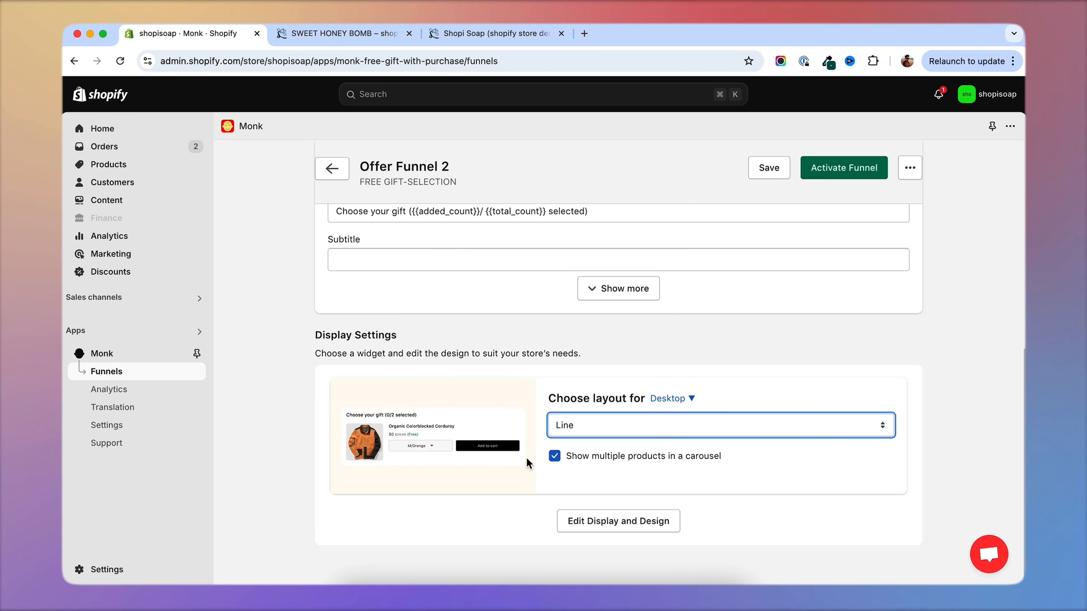
Activate the Offer Funnel 2 gift-selection funnel and open its storefront preview from the funnels list.
{"action": "left_click", "coordinate": [849, 167]}
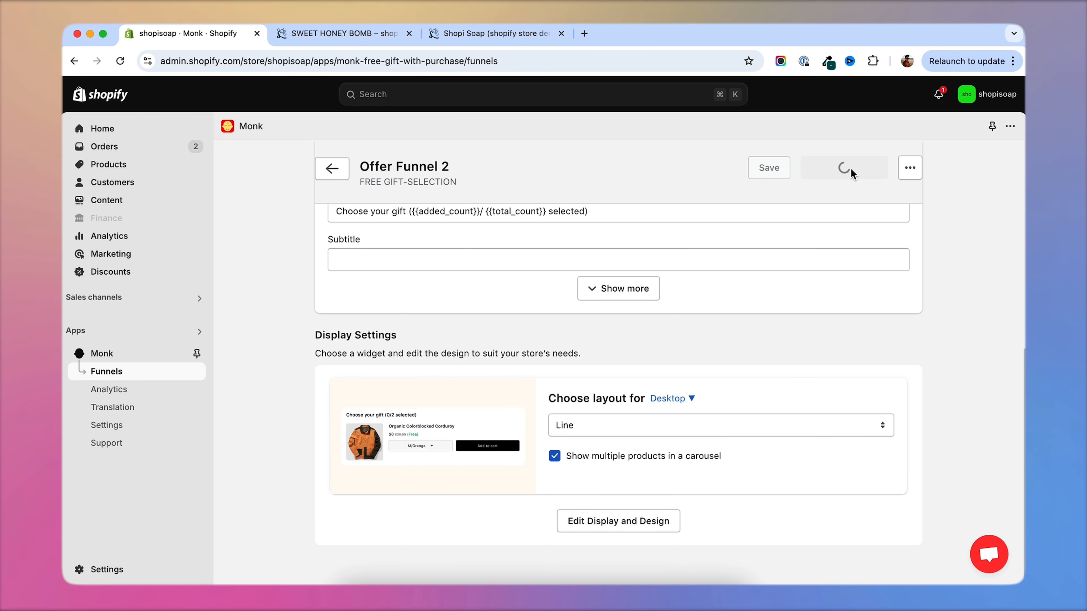
{"action": "scroll", "coordinate": [757, 437], "scroll_direction": "down", "scroll_amount": 7}
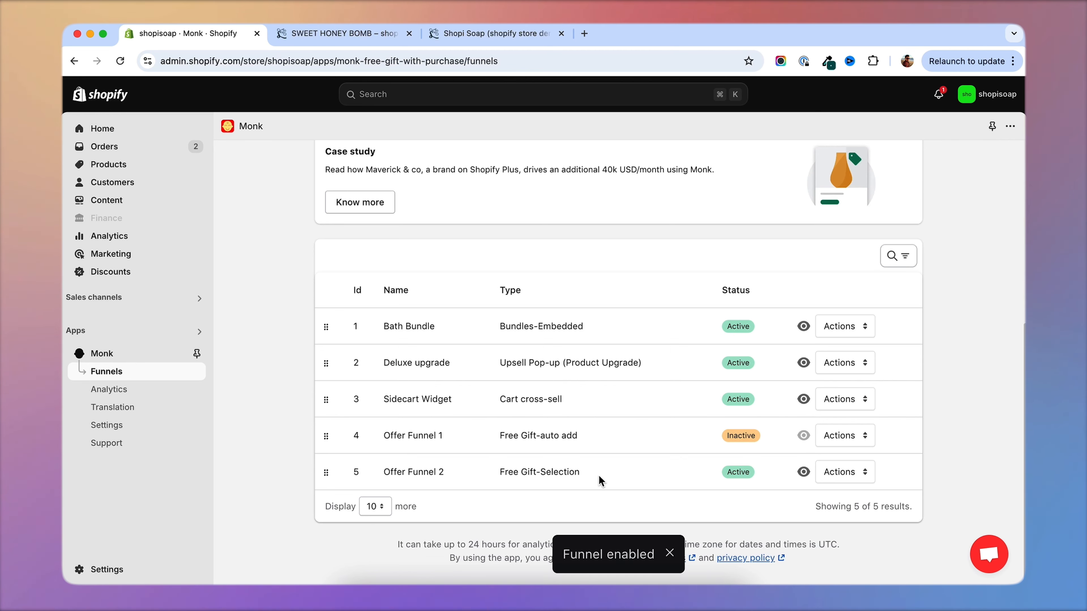
{"action": "left_click", "coordinate": [803, 472]}
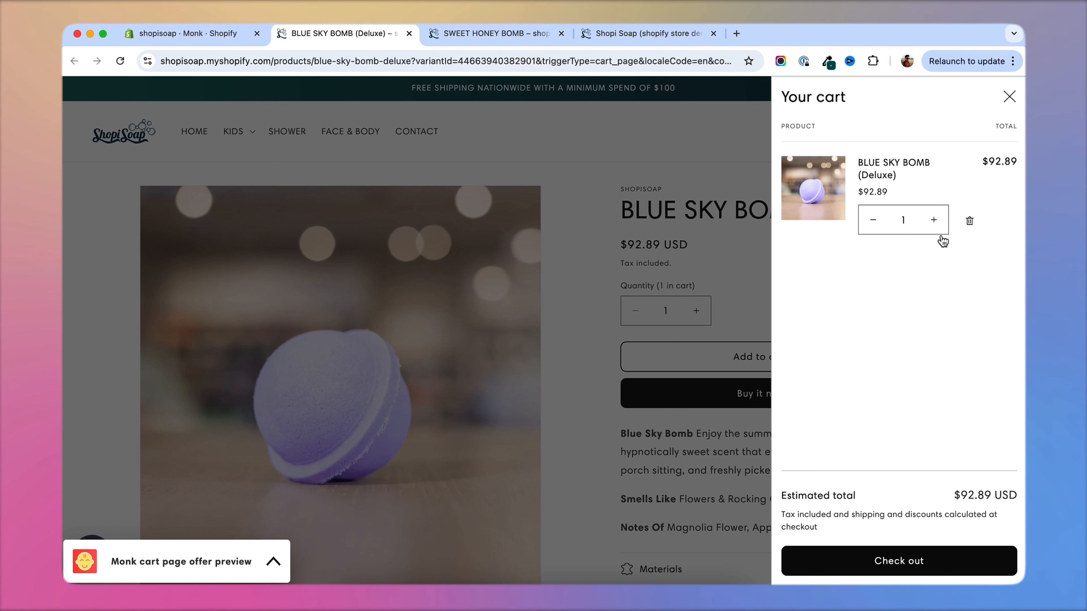
Raise BLUE SKY BOMB (Deluxe) to 2 in the preview cart and browse the offered gifts to COCONUT & CREAM BOMB.
{"action": "left_click", "coordinate": [934, 220]}
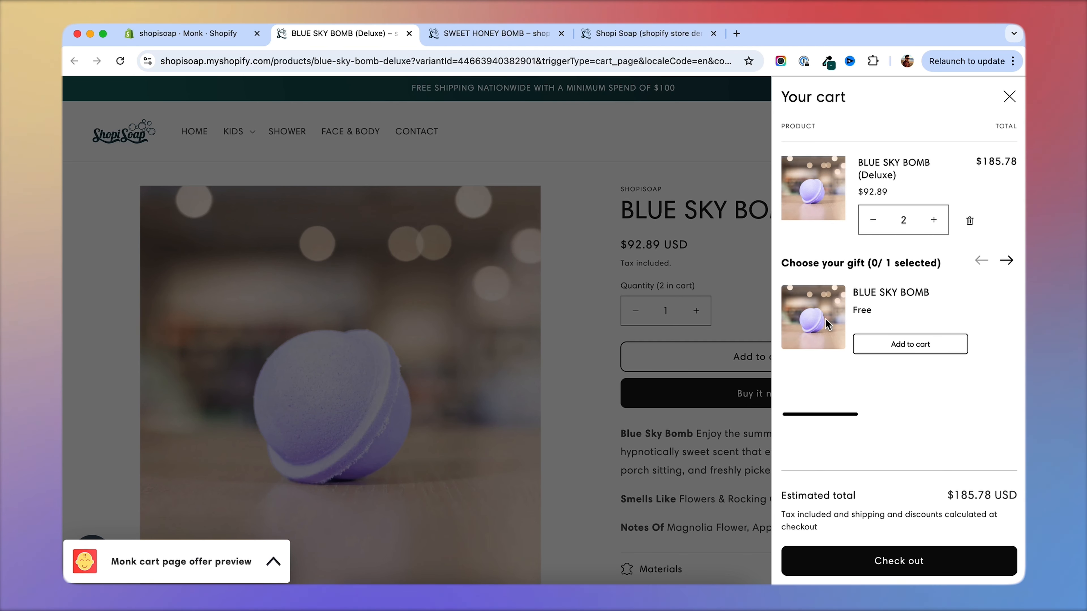
{"action": "left_click", "coordinate": [1007, 262]}
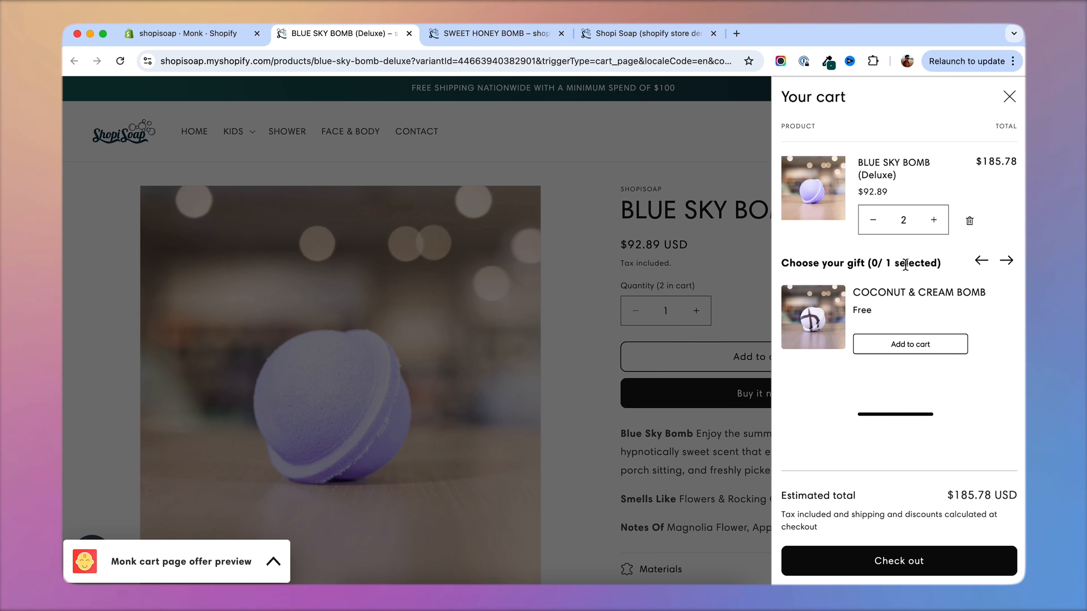
{"action": "left_click", "coordinate": [1006, 268]}
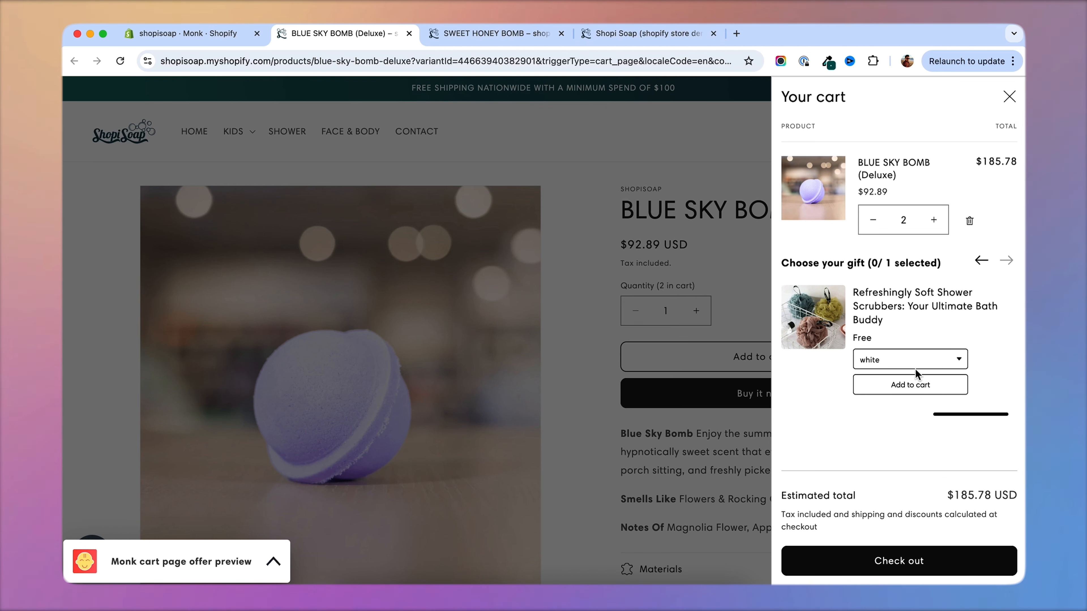
{"action": "left_click", "coordinate": [981, 260]}
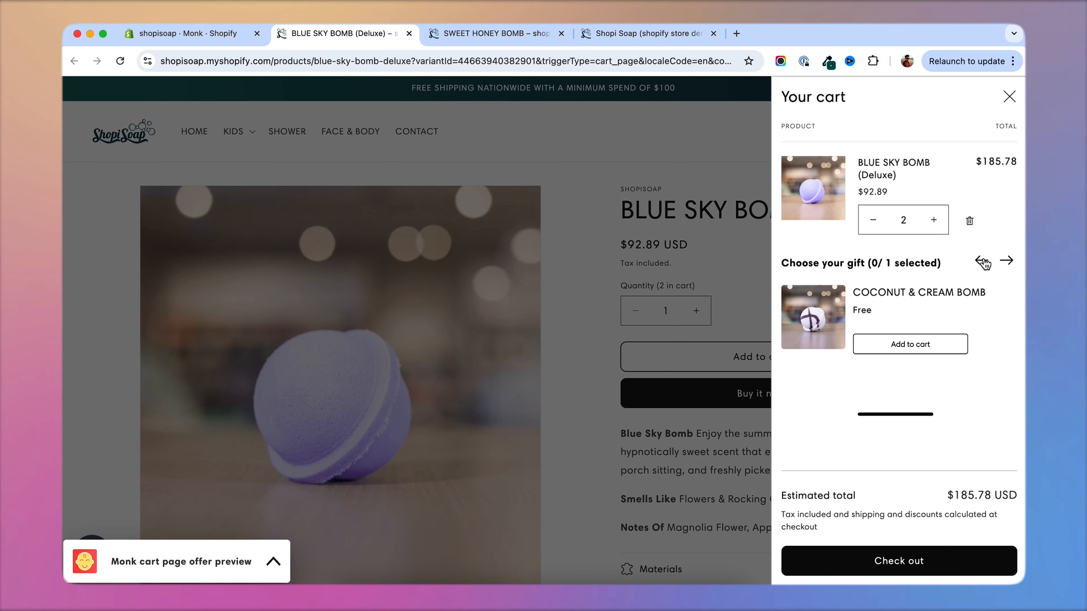
Add COCONUT & CREAM BOMB to the cart as the chosen gift and check its price at checkout.
{"action": "left_click", "coordinate": [918, 346]}
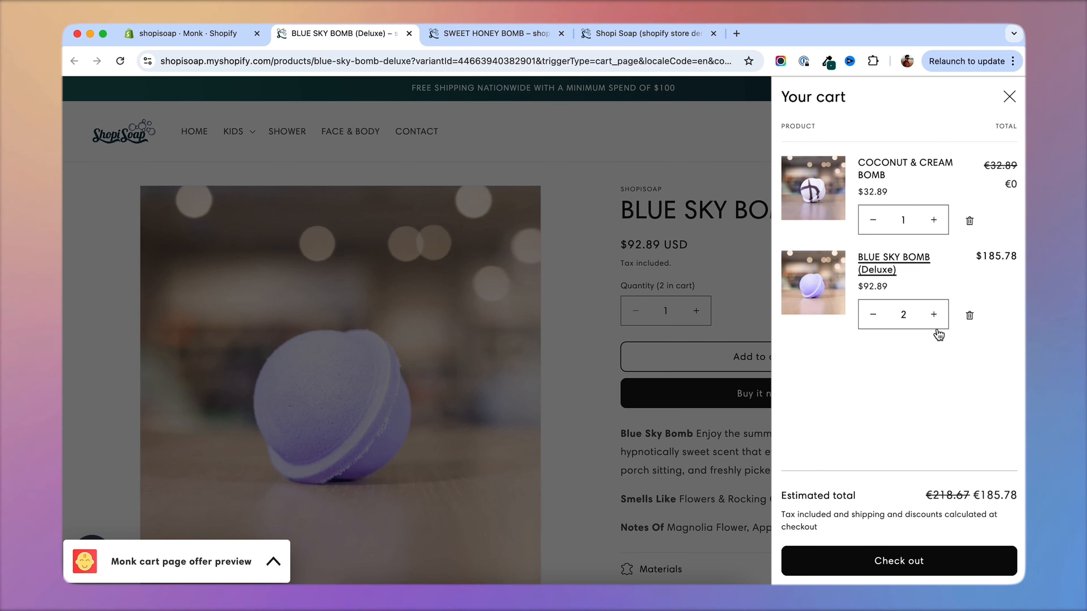
{"action": "left_click", "coordinate": [907, 563]}
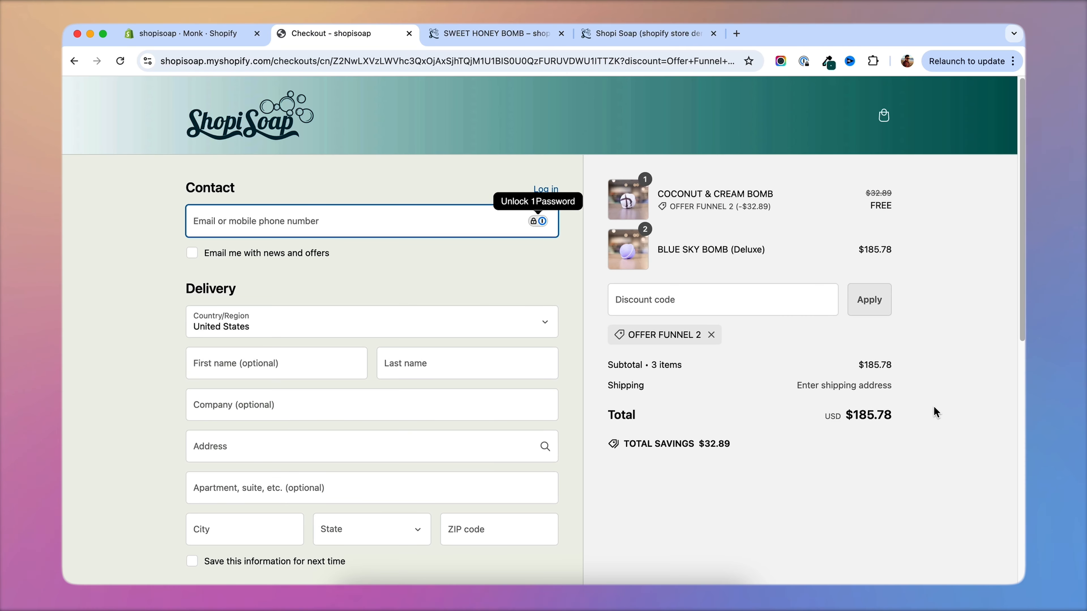
Return from checkout to the BLUE SKY BOMB (Deluxe) page and check the cart's contents.
{"action": "key", "text": "super+bracketleft"}
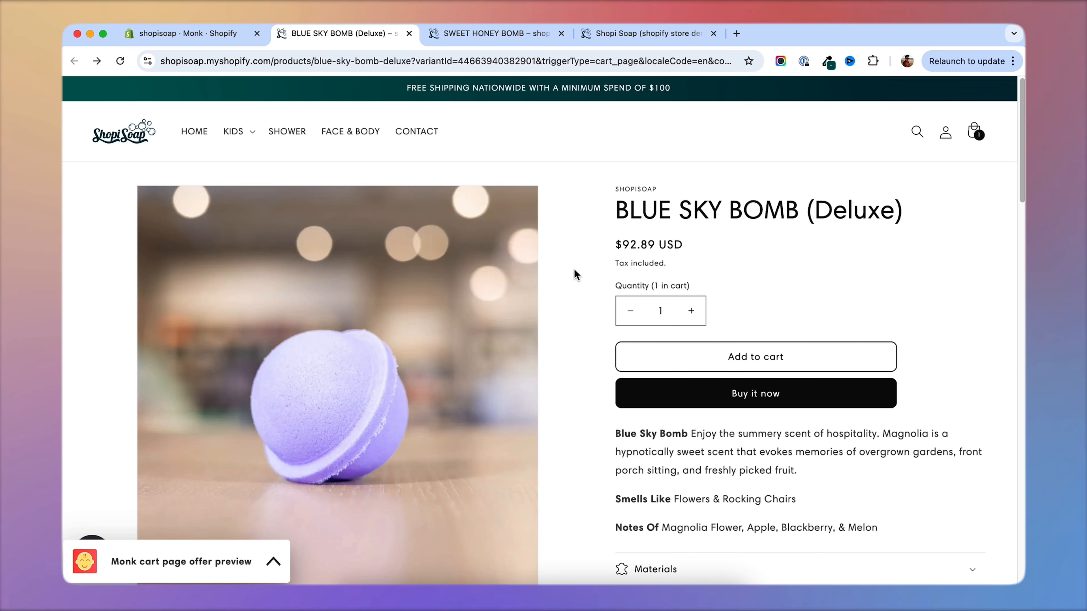
{"action": "scroll", "coordinate": [574, 270], "scroll_direction": "down", "scroll_amount": 3}
{"action": "scroll", "coordinate": [575, 267], "scroll_direction": "up", "scroll_amount": 3}
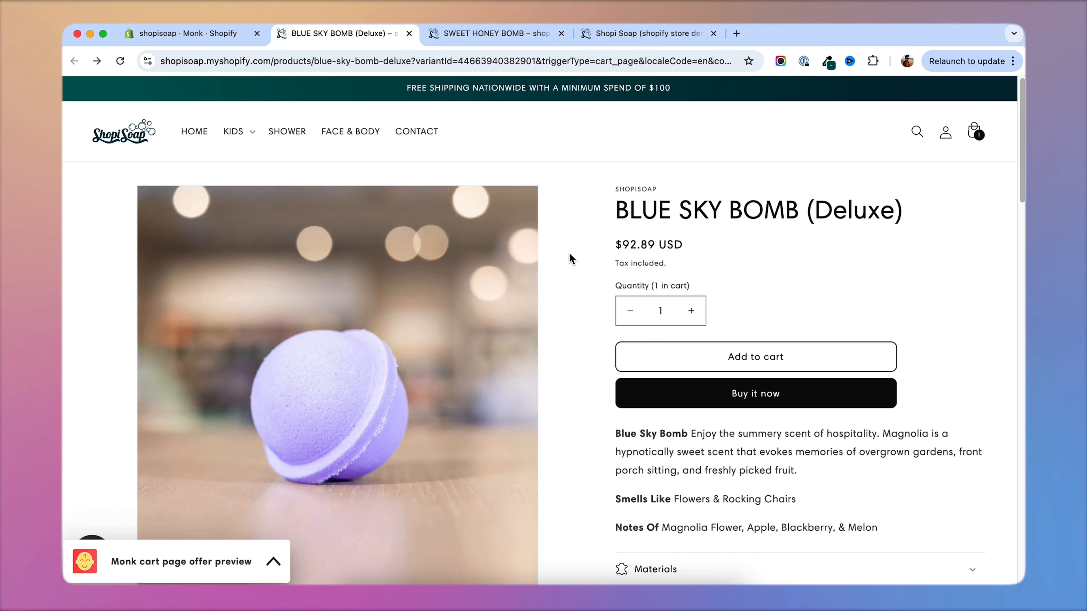
{"action": "left_click", "coordinate": [974, 133]}
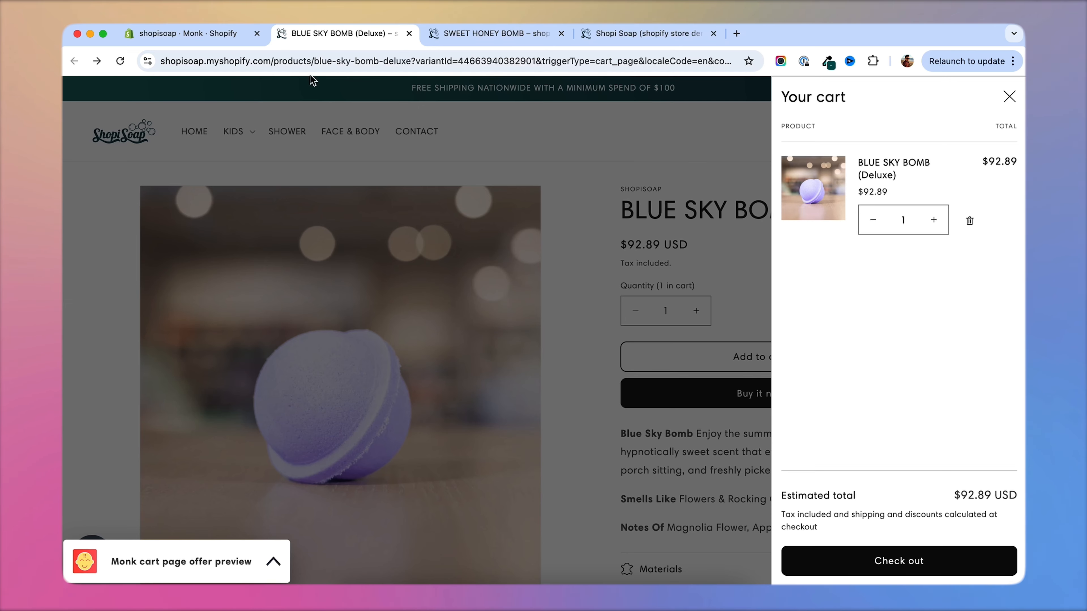
Switch back to Monk and disable Offer Funnel 2 in the funnels list.
{"action": "left_click", "coordinate": [184, 32]}
{"action": "scroll", "coordinate": [757, 313], "scroll_direction": "up", "scroll_amount": 7}
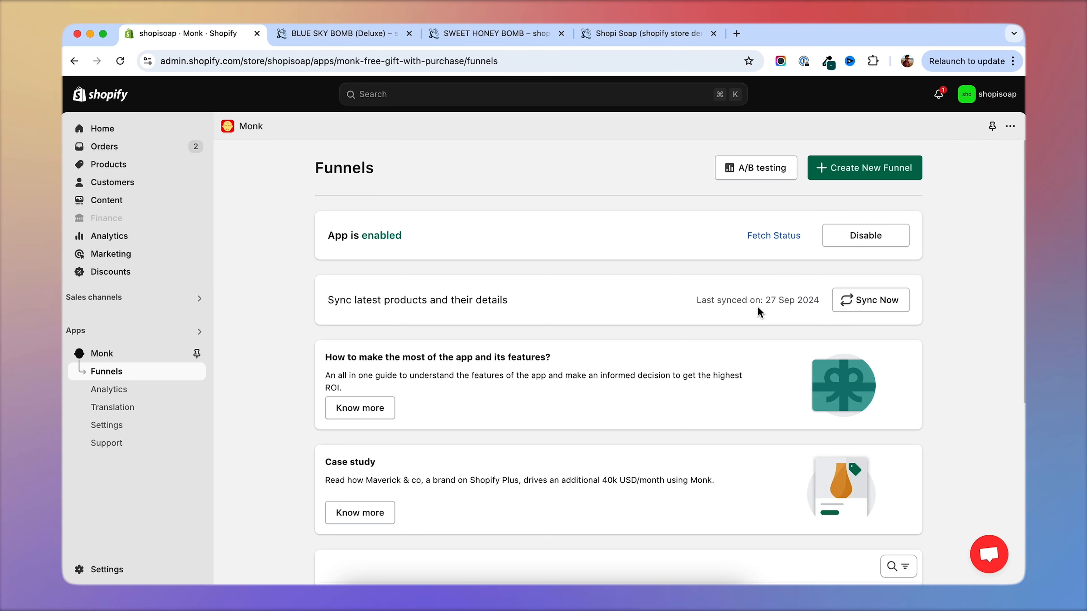
{"action": "left_click", "coordinate": [873, 172]}
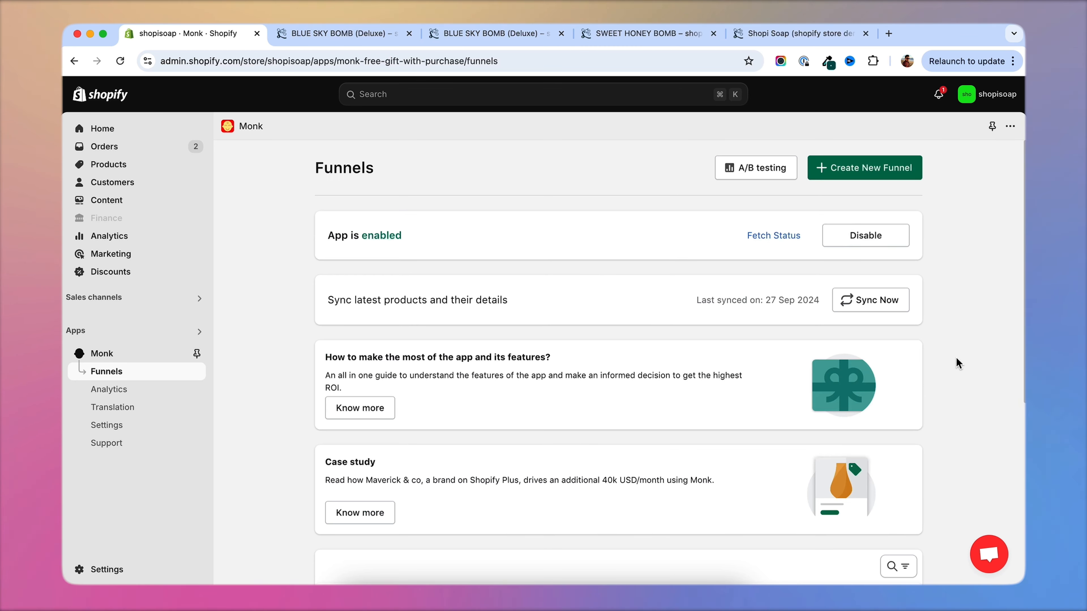
{"action": "scroll", "coordinate": [955, 358], "scroll_direction": "down", "scroll_amount": 7}
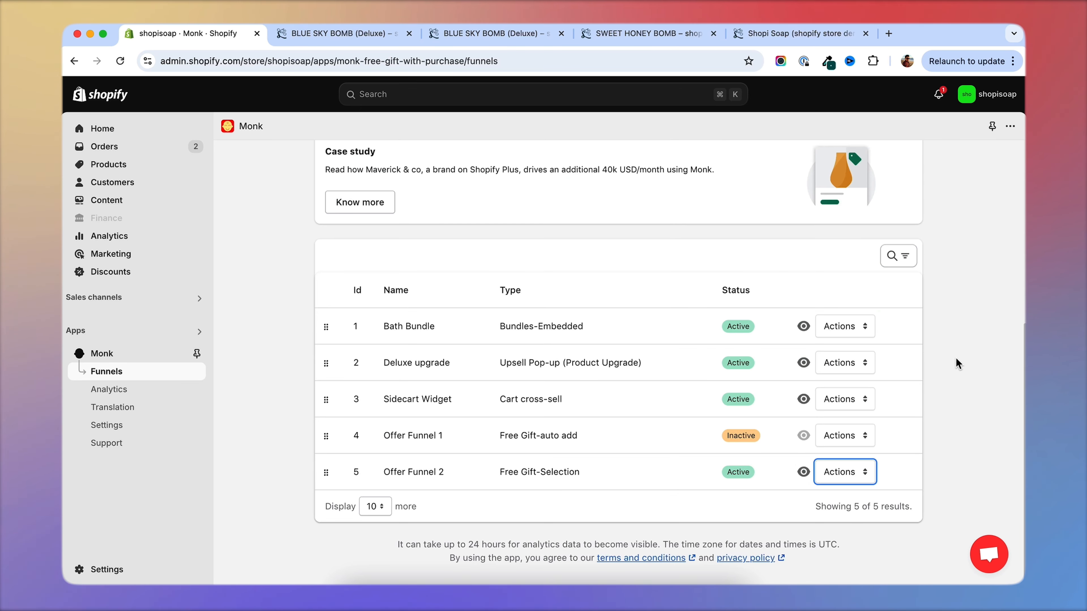
{"action": "left_click", "coordinate": [845, 471]}
{"action": "left_click", "coordinate": [840, 487]}
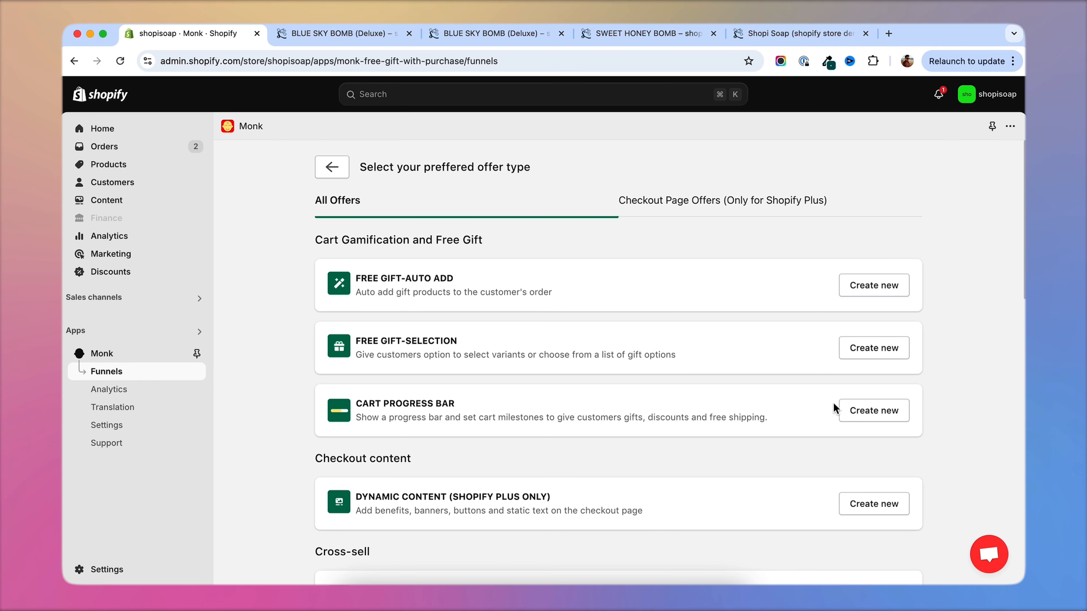
Create a new Cart Progress Bar funnel named "Progress bar".
{"action": "left_click", "coordinate": [837, 409]}
{"action": "left_click_drag", "start_coordinate": [655, 364], "coordinate": [375, 364]}
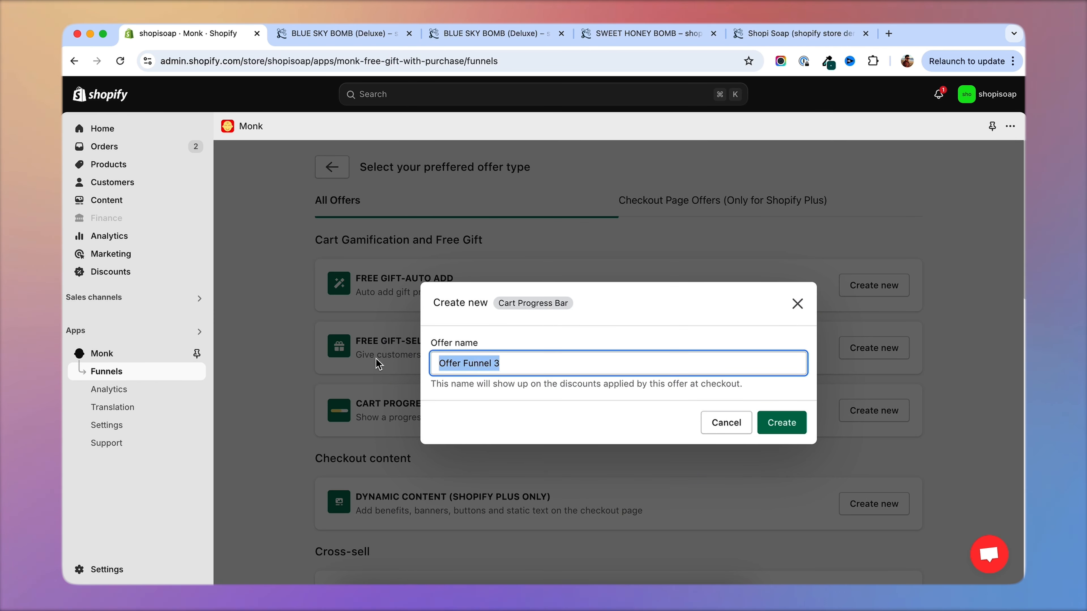
{"action": "type", "text": "Progress bar"}
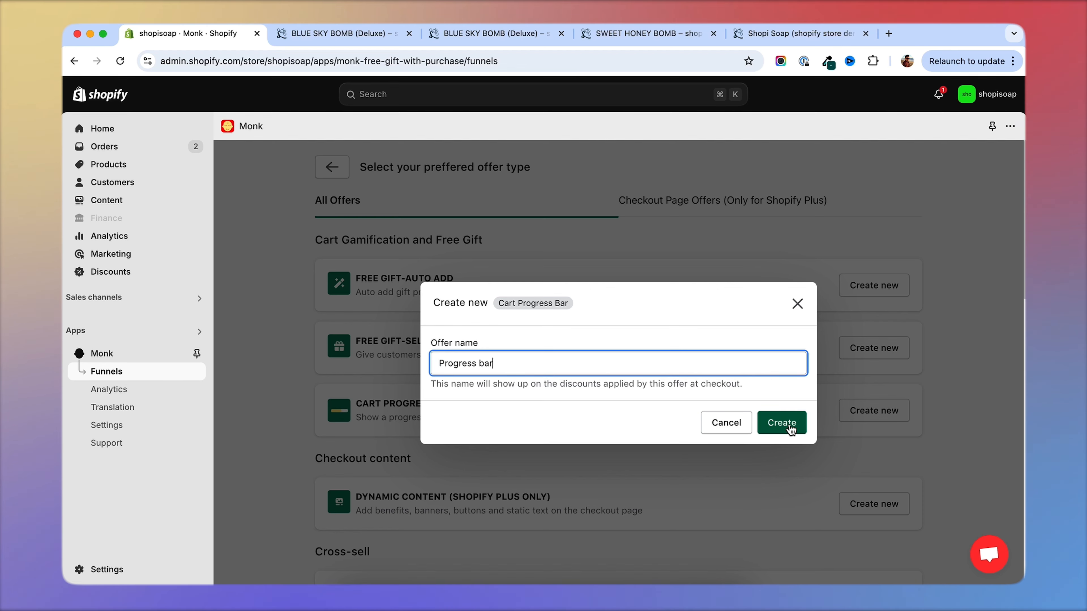
{"action": "left_click", "coordinate": [789, 428]}
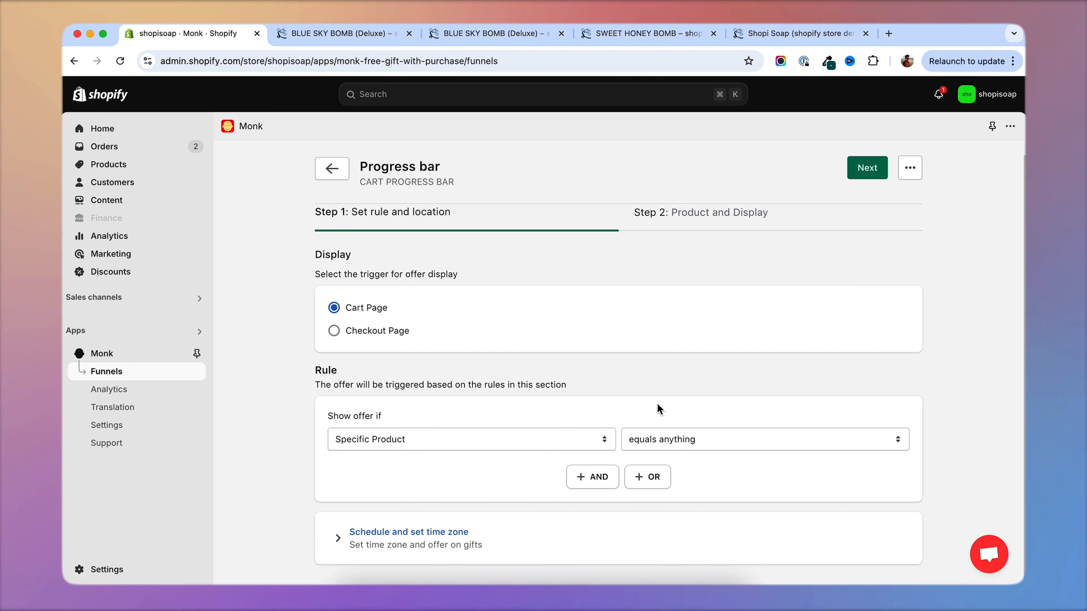
Keep the default display rule and set Milestone 1 to a cart value greater than or equal to 100 USD.
{"action": "left_click", "coordinate": [870, 172]}
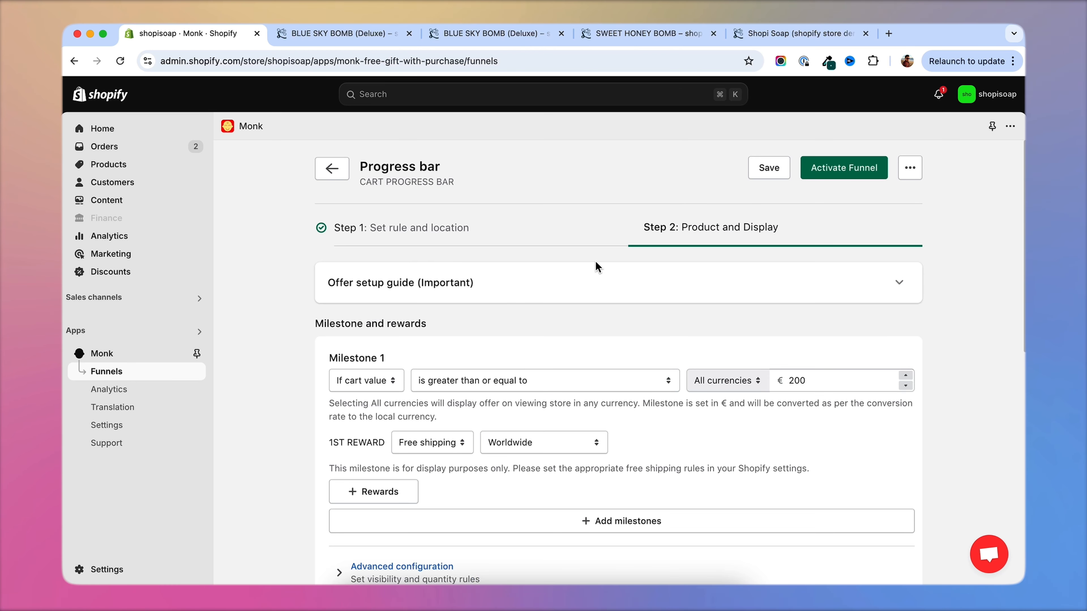
{"action": "scroll", "coordinate": [296, 332], "scroll_direction": "down", "scroll_amount": 1}
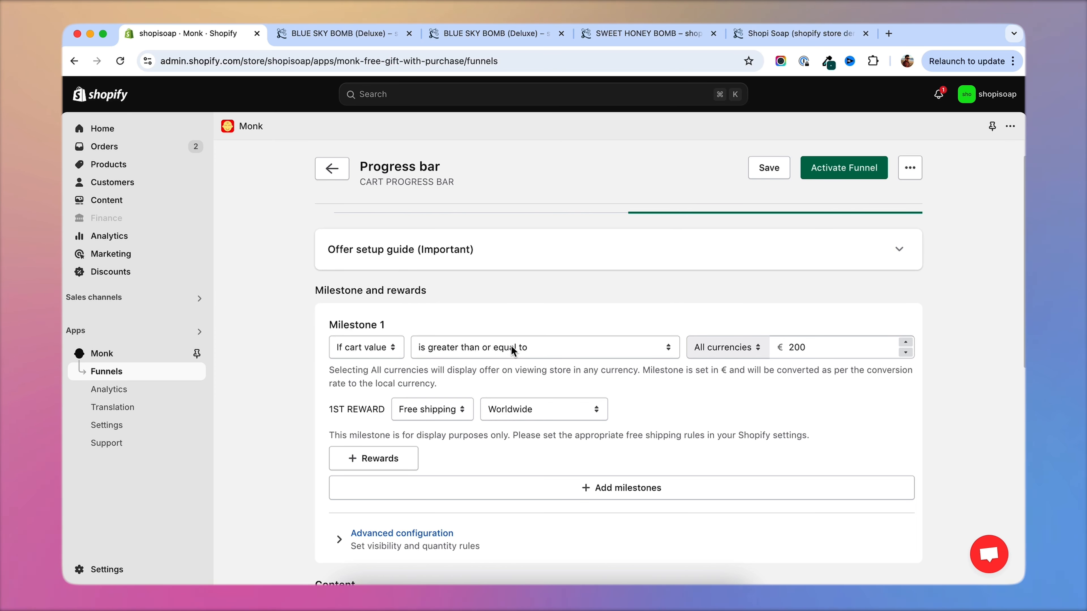
{"action": "left_click", "coordinate": [745, 347]}
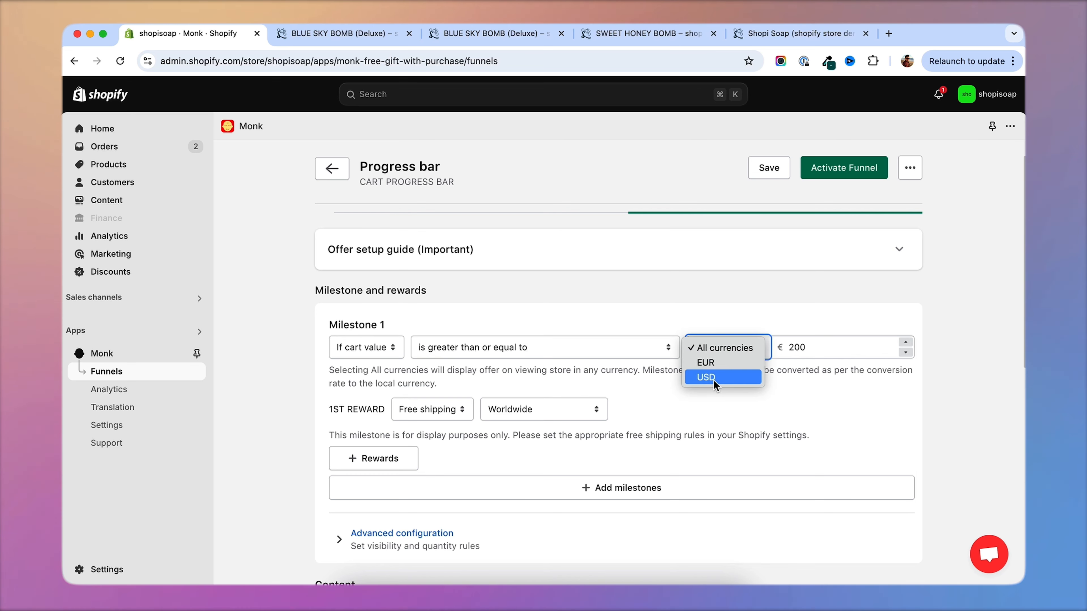
{"action": "left_click", "coordinate": [705, 378]}
{"action": "double_click", "coordinate": [813, 347]}
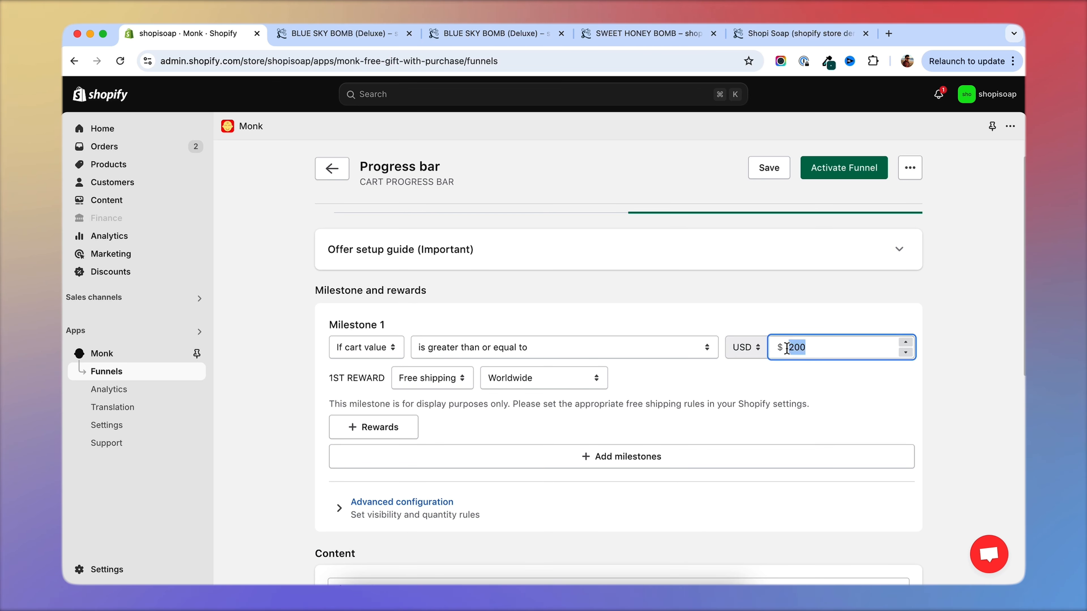
{"action": "type", "text": "1"}
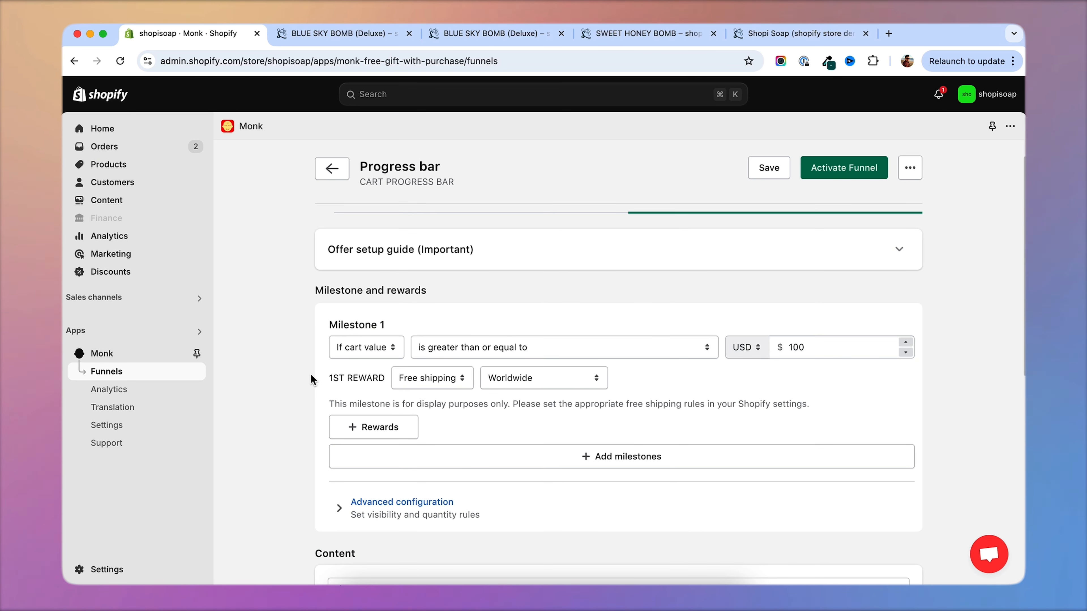
Set Milestone 1's first reward to a free gift and choose BLUE SKY BOMB as the gift product.
{"action": "left_click", "coordinate": [437, 378]}
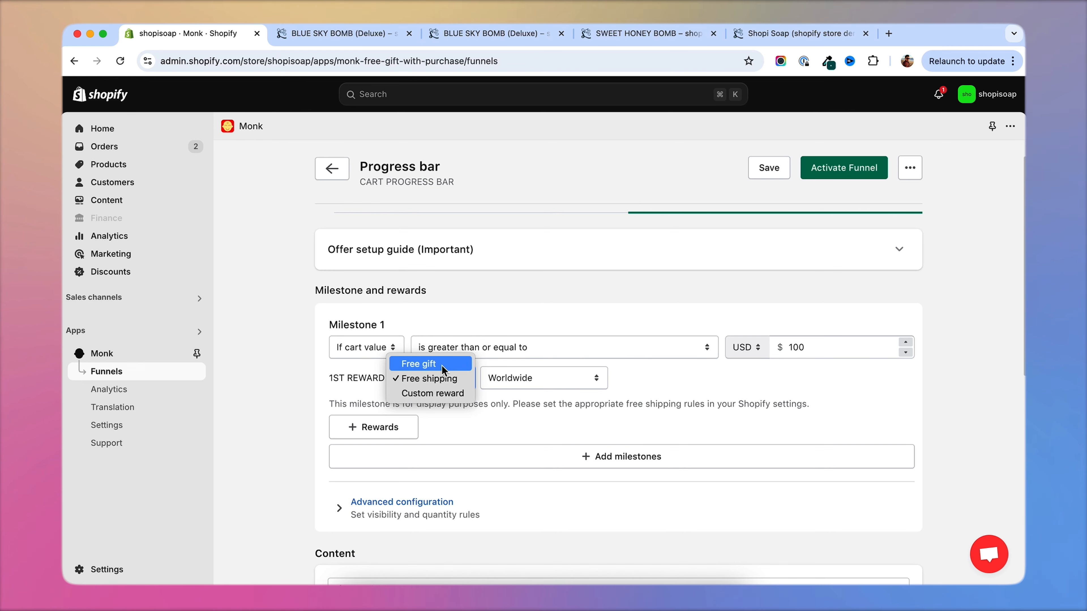
{"action": "left_click", "coordinate": [442, 365]}
{"action": "left_click", "coordinate": [492, 377]}
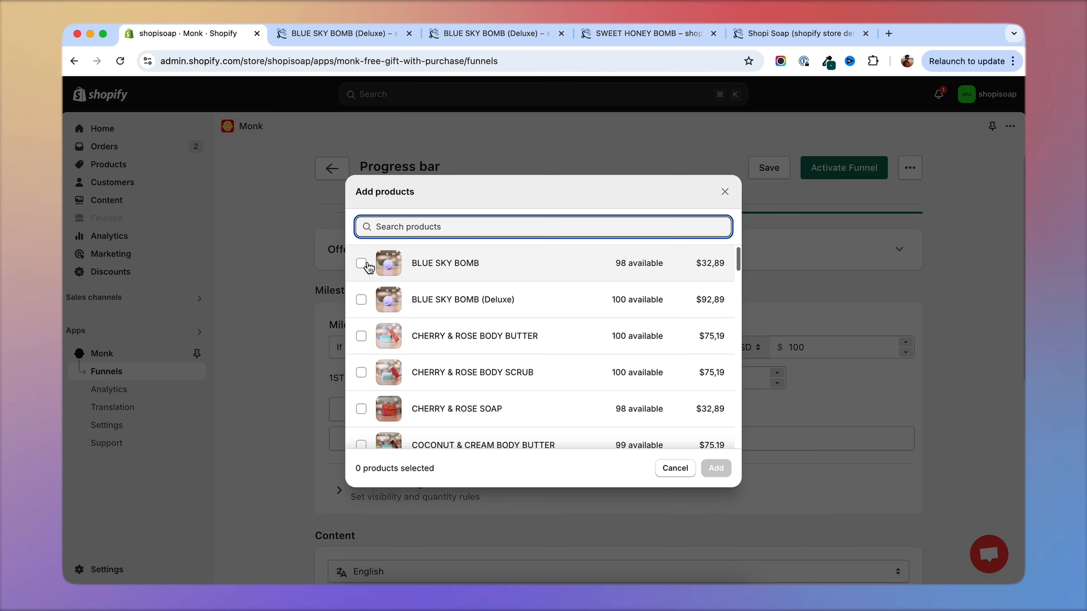
{"action": "left_click", "coordinate": [363, 264]}
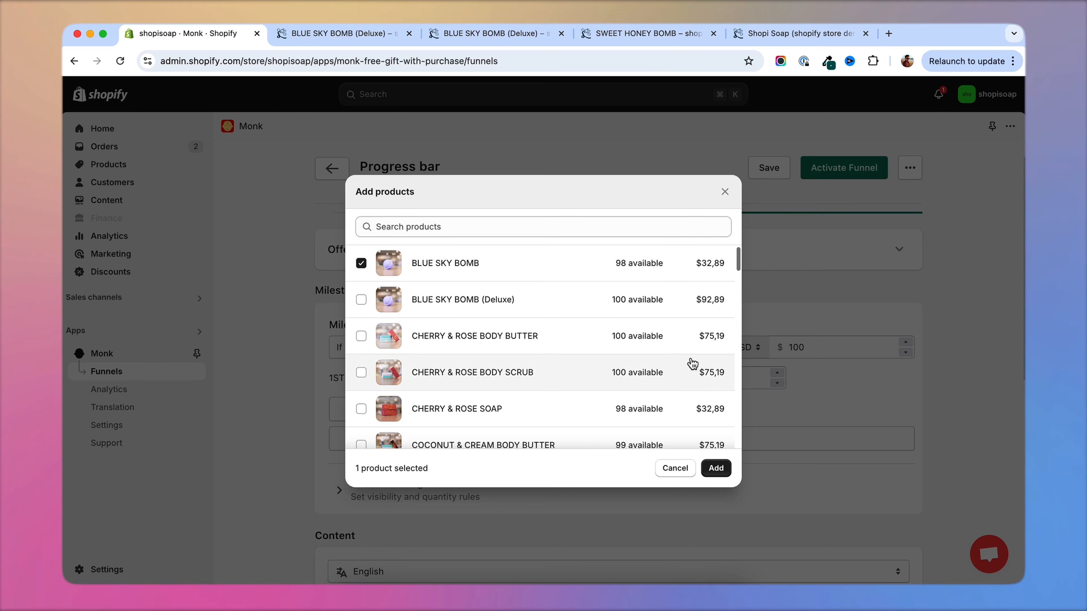
{"action": "left_click", "coordinate": [716, 468]}
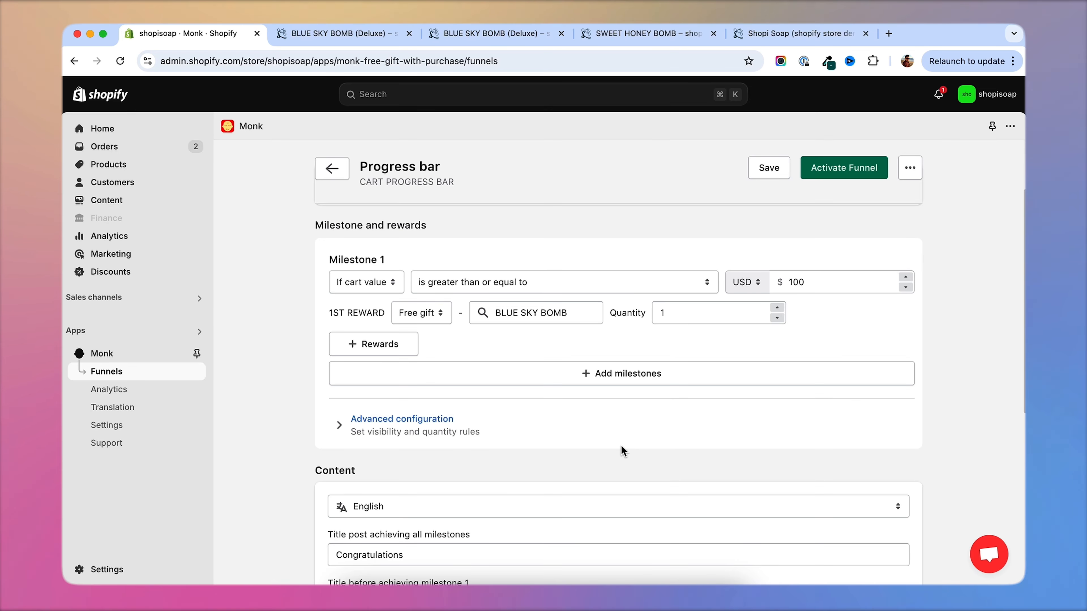
Add Milestone 2 with a cart value greater than or equal to 150 USD, keeping worldwide free shipping as its reward.
{"action": "left_click", "coordinate": [589, 375]}
{"action": "scroll", "coordinate": [644, 349], "scroll_direction": "down", "scroll_amount": 1}
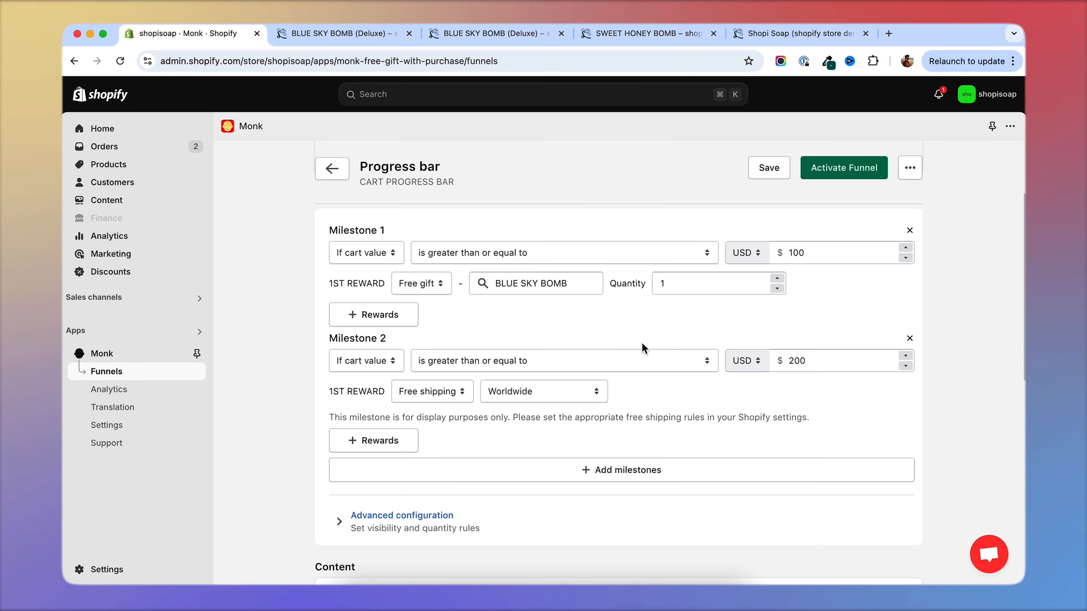
{"action": "left_click", "coordinate": [370, 362]}
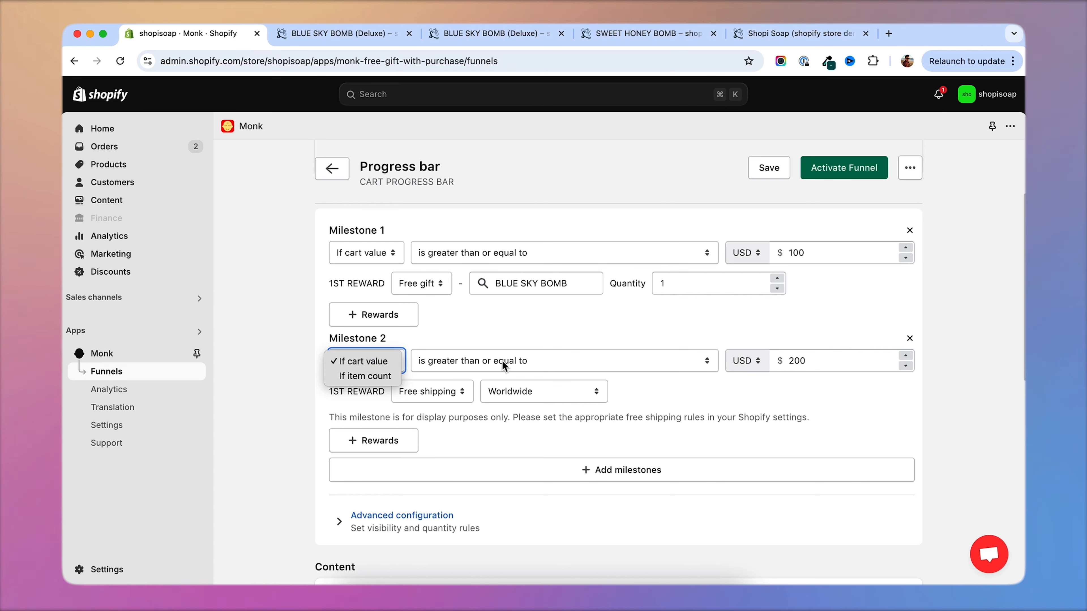
{"action": "left_click", "coordinate": [808, 361]}
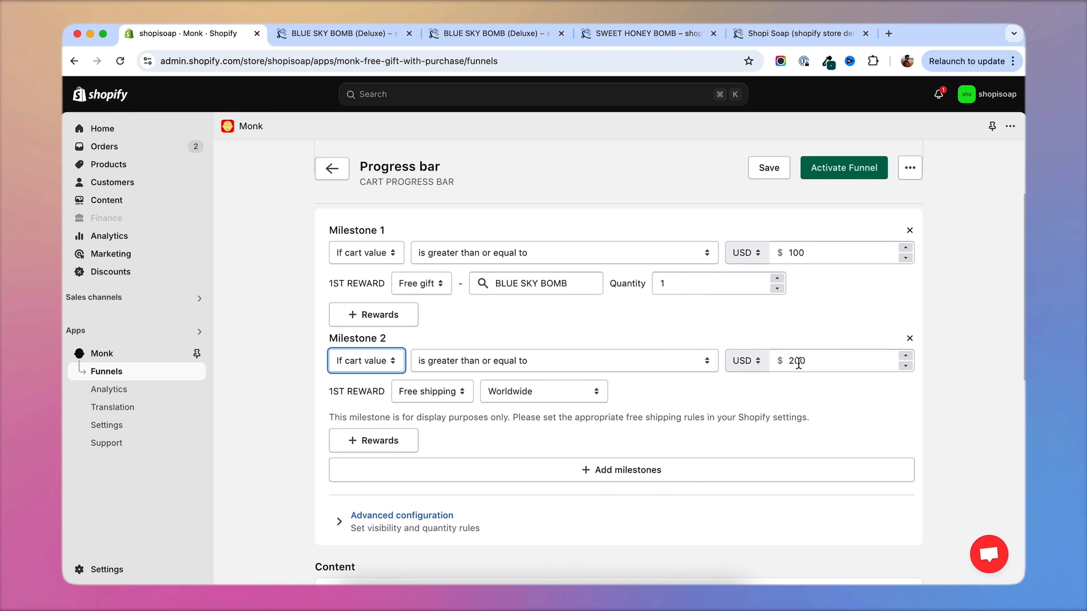
{"action": "double_click", "coordinate": [798, 361]}
{"action": "type", "text": "150"}
{"action": "scroll", "coordinate": [788, 398], "scroll_direction": "up", "scroll_amount": 1}
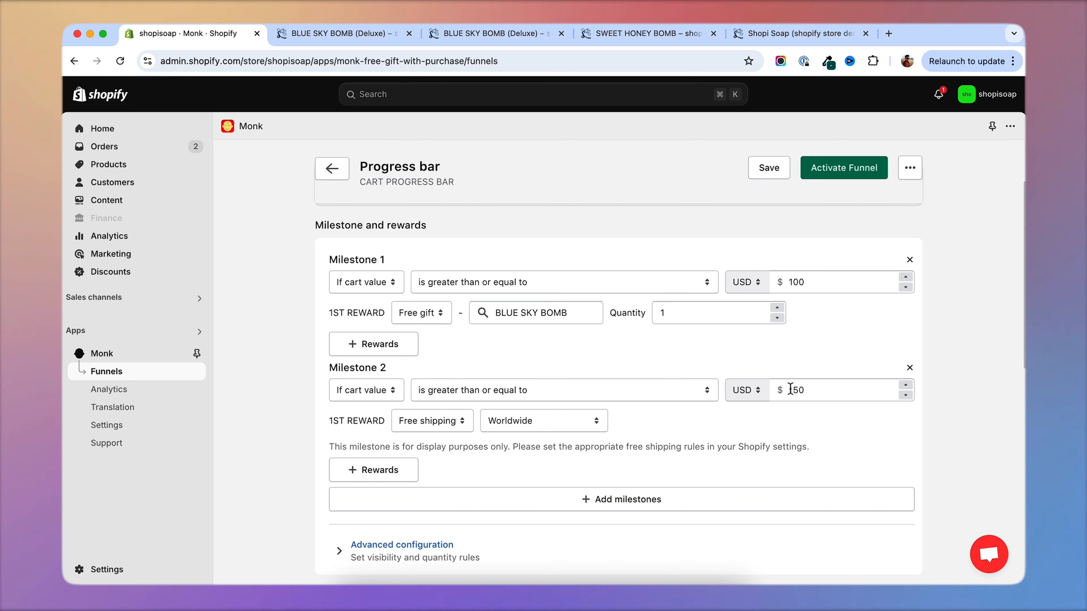
{"action": "scroll", "coordinate": [599, 505], "scroll_direction": "up", "scroll_amount": 2}
Keep the default milestone titles and choose the Marker layout for the desktop progress bar.
{"action": "scroll", "coordinate": [613, 518], "scroll_direction": "down", "scroll_amount": 1}
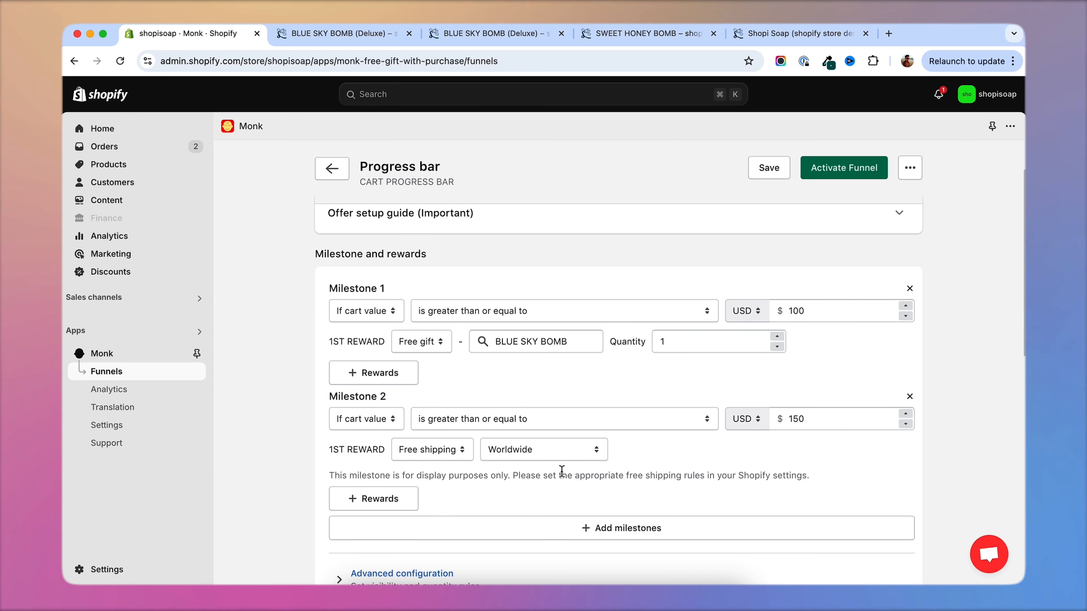
{"action": "scroll", "coordinate": [562, 470], "scroll_direction": "down", "scroll_amount": 5}
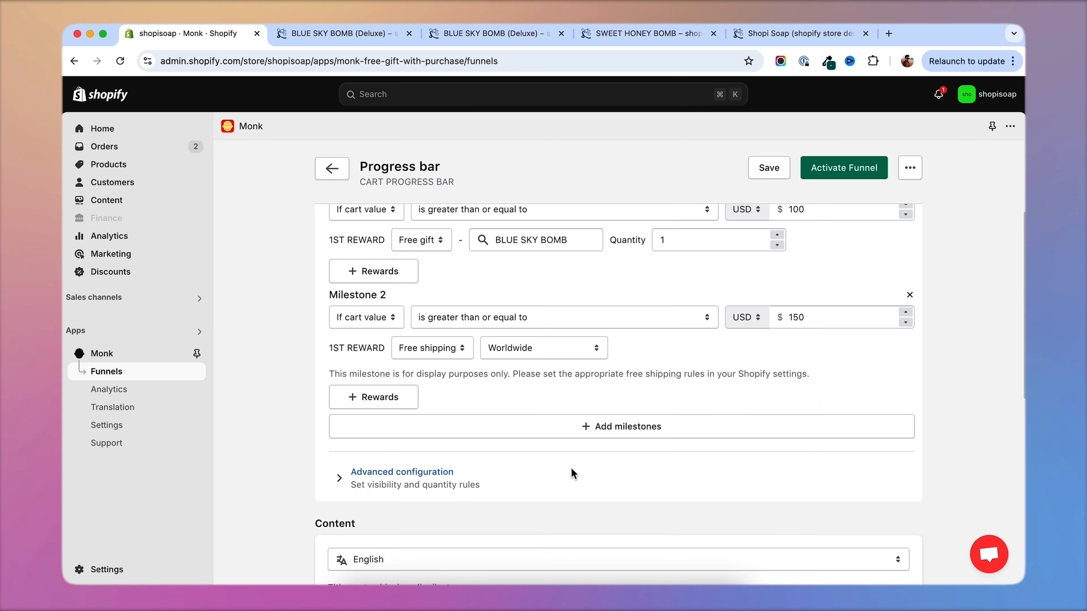
{"action": "scroll", "coordinate": [291, 443], "scroll_direction": "down", "scroll_amount": 2}
{"action": "scroll", "coordinate": [291, 444], "scroll_direction": "down", "scroll_amount": 1}
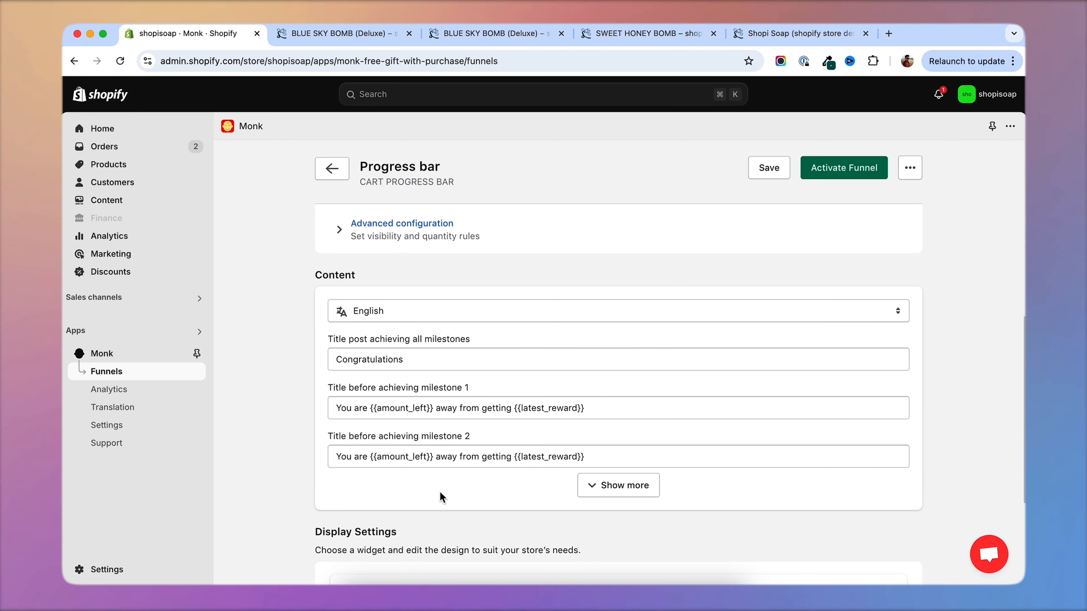
{"action": "scroll", "coordinate": [449, 325], "scroll_direction": "up", "scroll_amount": 1}
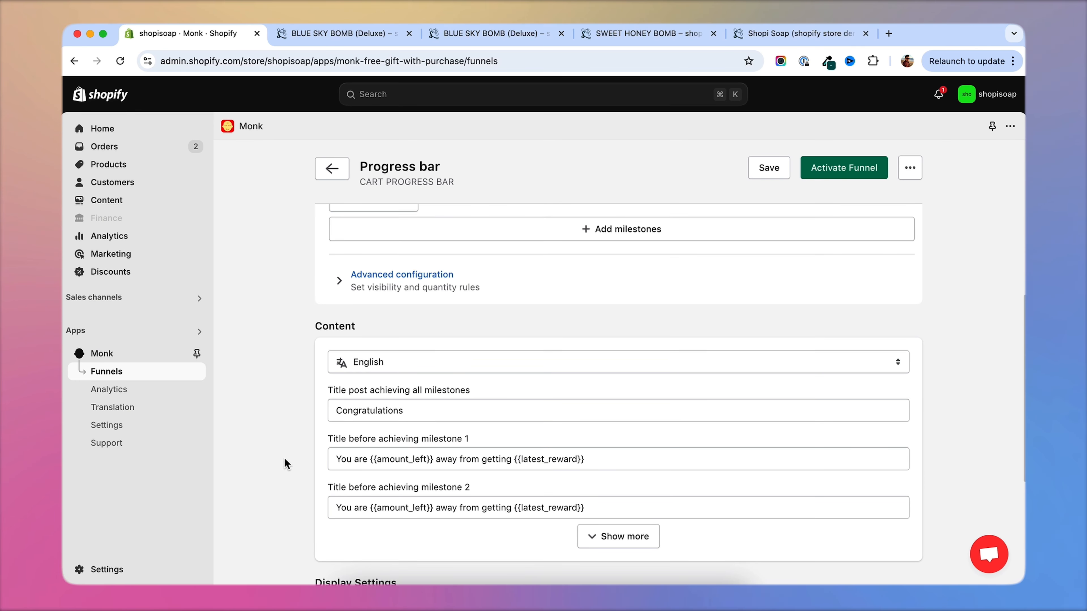
{"action": "scroll", "coordinate": [300, 499], "scroll_direction": "down", "scroll_amount": 5}
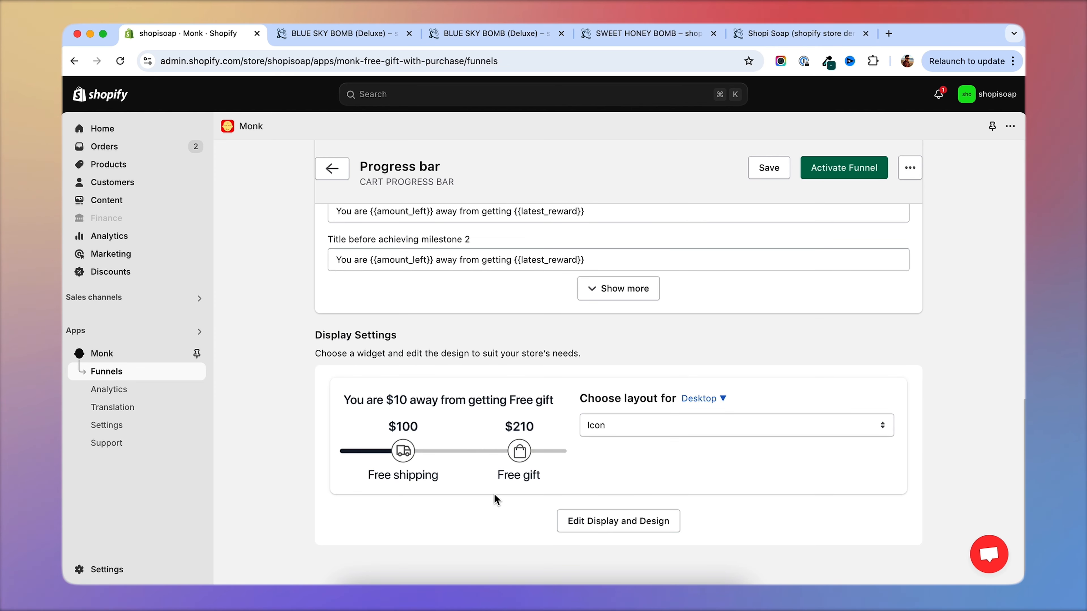
{"action": "left_click", "coordinate": [620, 425]}
{"action": "left_click", "coordinate": [647, 412]}
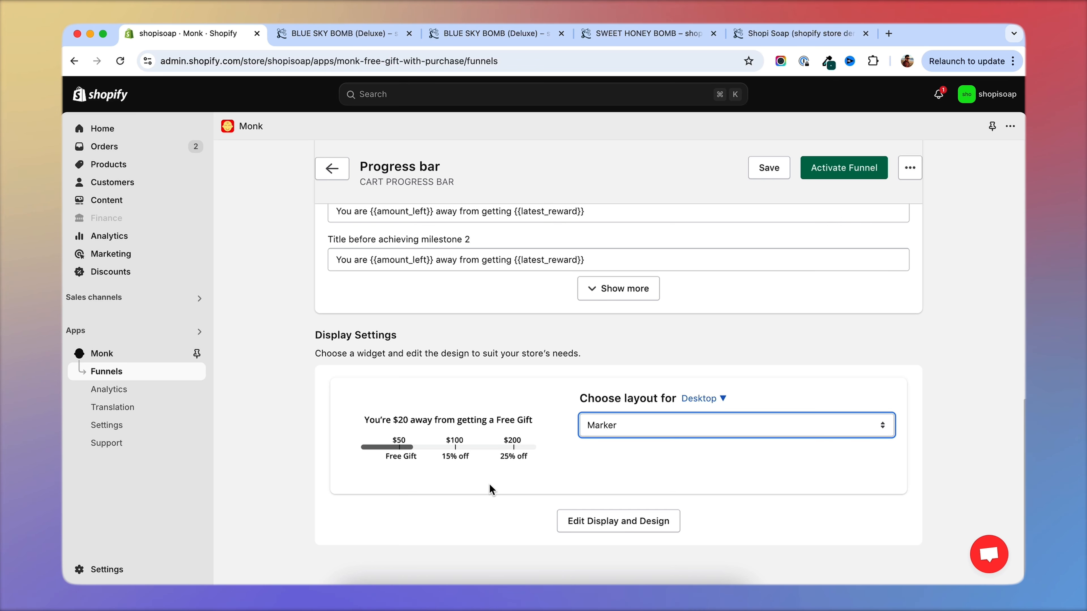
Preview the progress bar's display and design, save it, and activate the funnel.
{"action": "left_click", "coordinate": [584, 520]}
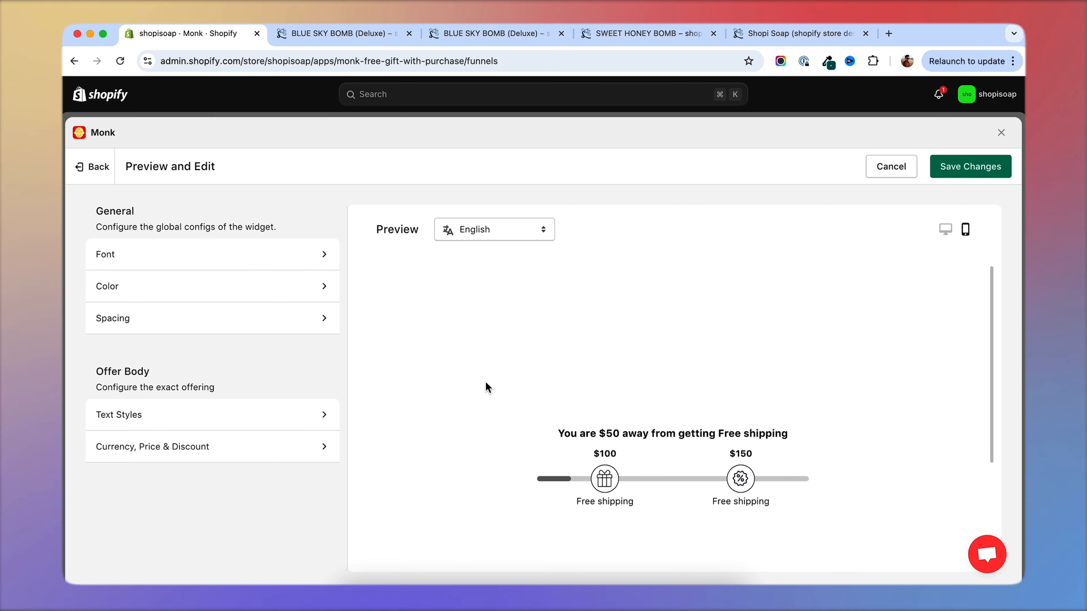
{"action": "left_click", "coordinate": [965, 171]}
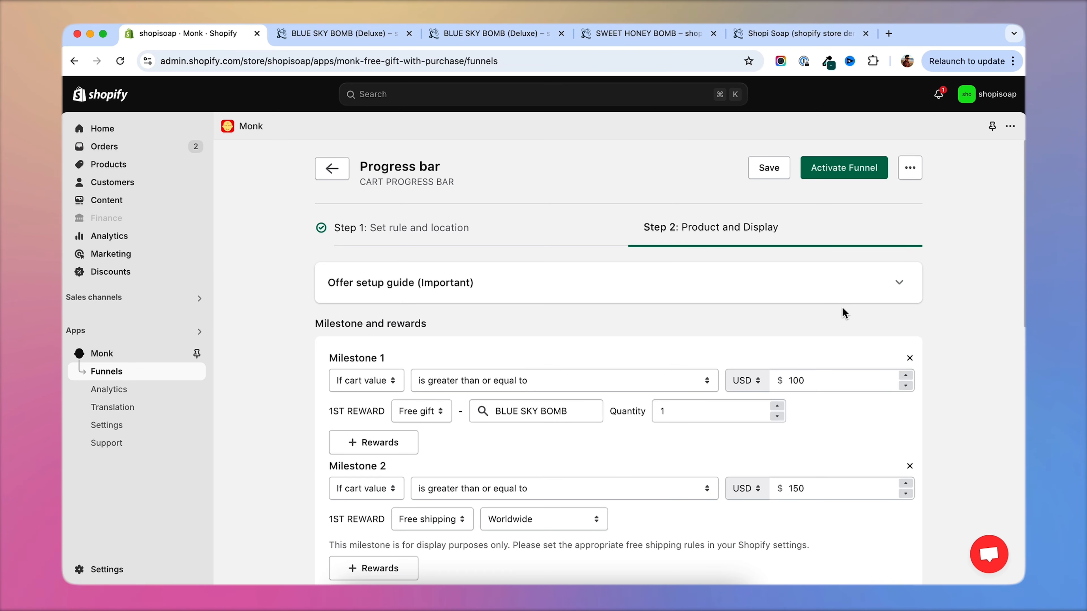
{"action": "left_click", "coordinate": [845, 171]}
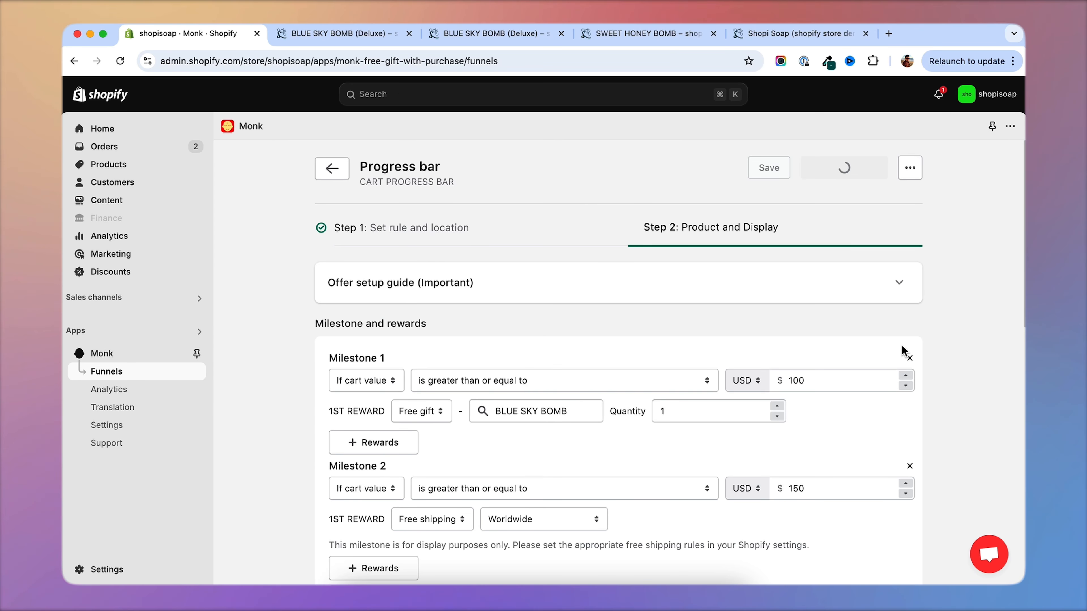
Open the progress bar's storefront preview and check the bar in the cart.
{"action": "left_click", "coordinate": [805, 475]}
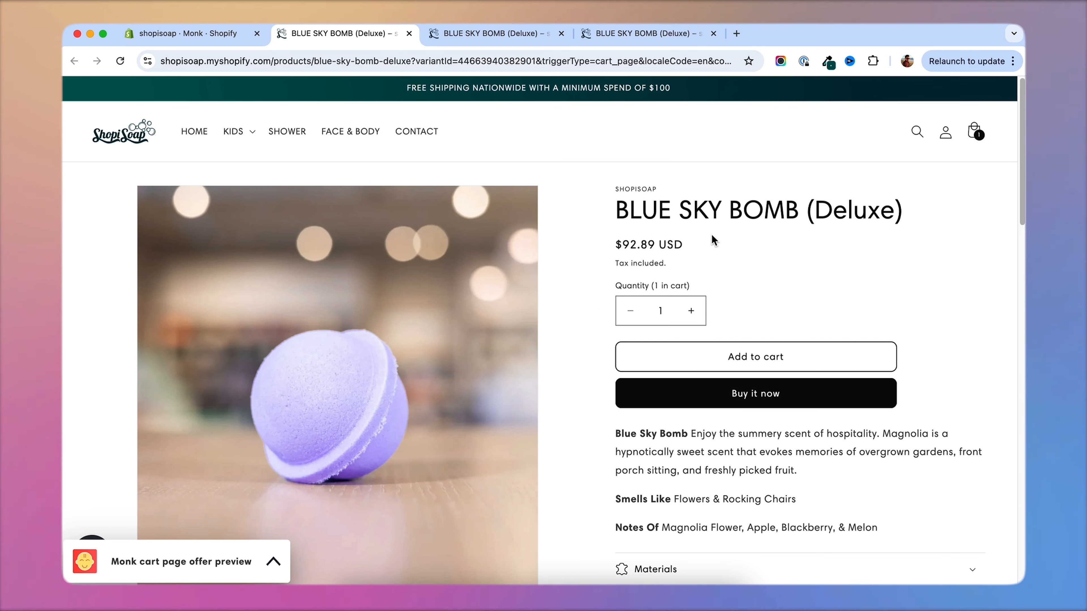
{"action": "left_click", "coordinate": [974, 132]}
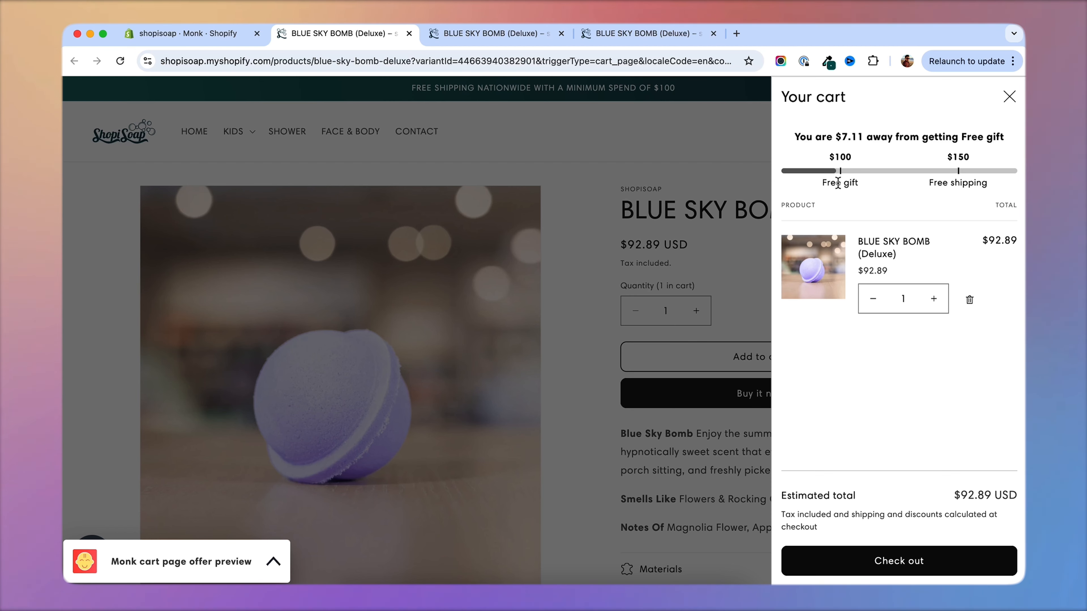
{"action": "left_click", "coordinate": [676, 161]}
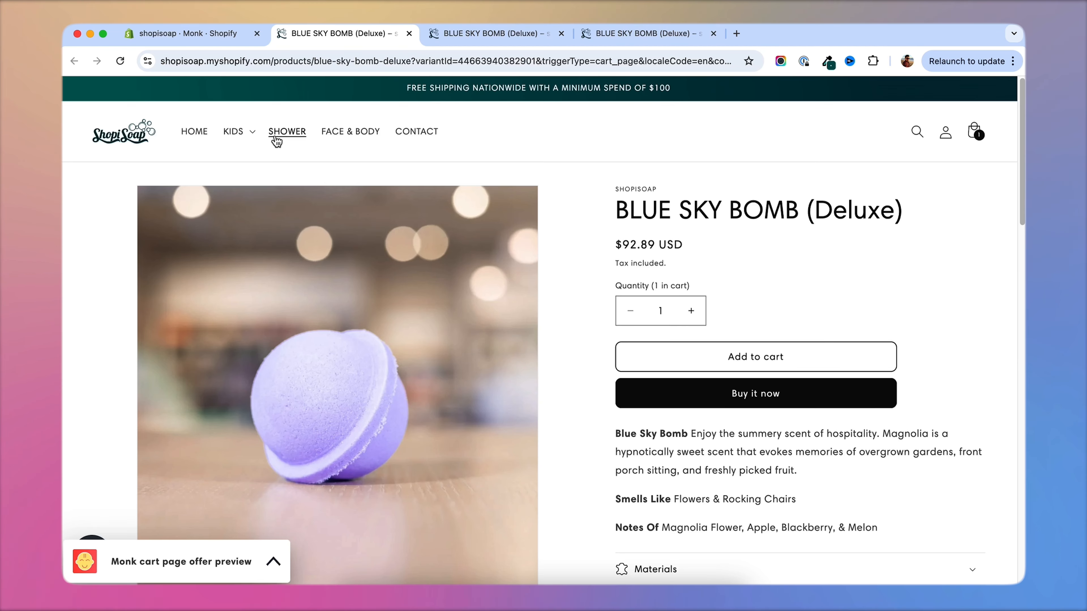
Open EXOTIC FLORALS SOAP from the kids' soap collection and add one to the cart.
{"action": "left_click", "coordinate": [233, 131]}
{"action": "left_click", "coordinate": [240, 163]}
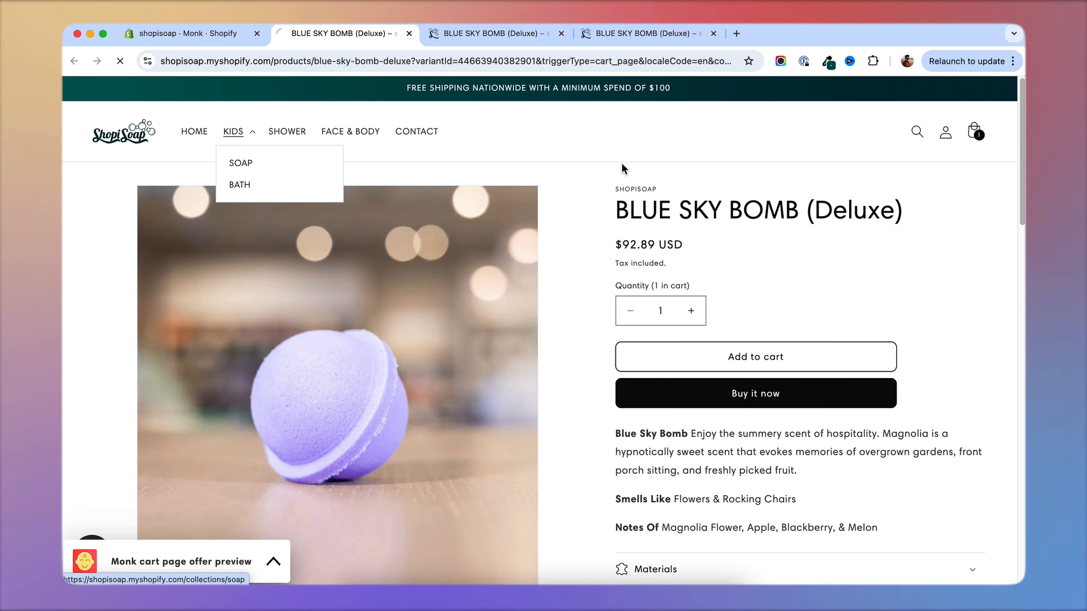
{"action": "scroll", "coordinate": [454, 266], "scroll_direction": "down", "scroll_amount": 3}
{"action": "left_click", "coordinate": [452, 252]}
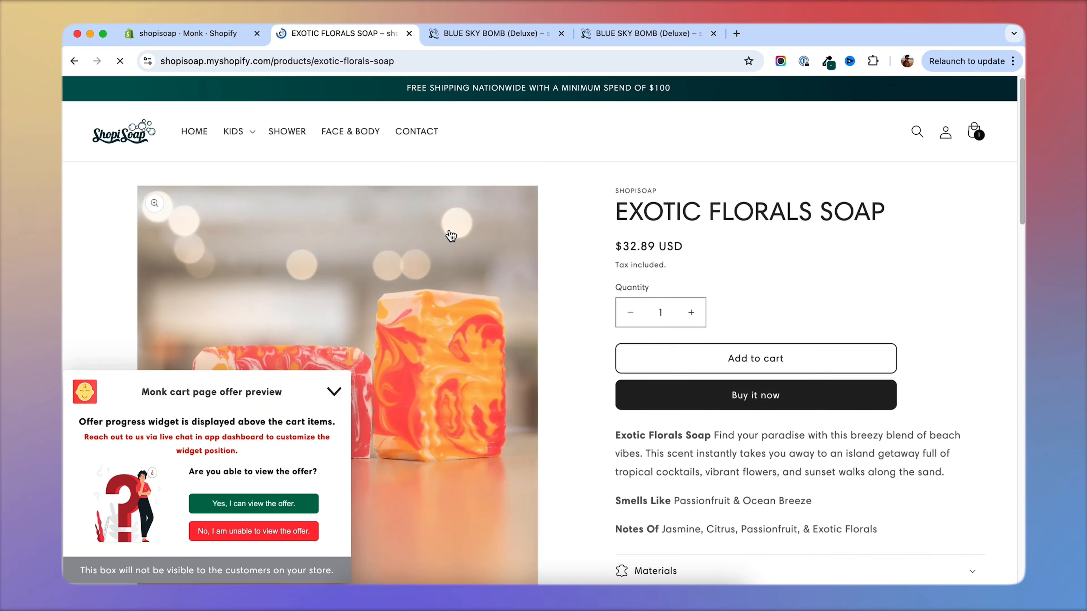
{"action": "left_click", "coordinate": [756, 363]}
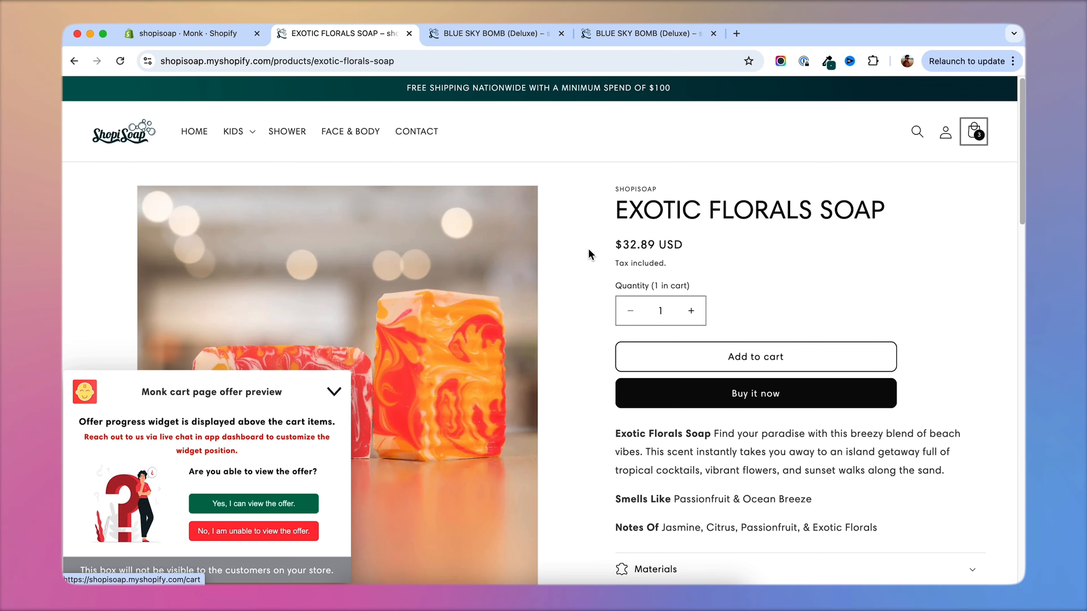
Examine the cart's progress bar and the free BLUE SKY BOMB line, and collapse the Monk offer preview.
{"action": "left_click", "coordinate": [973, 132]}
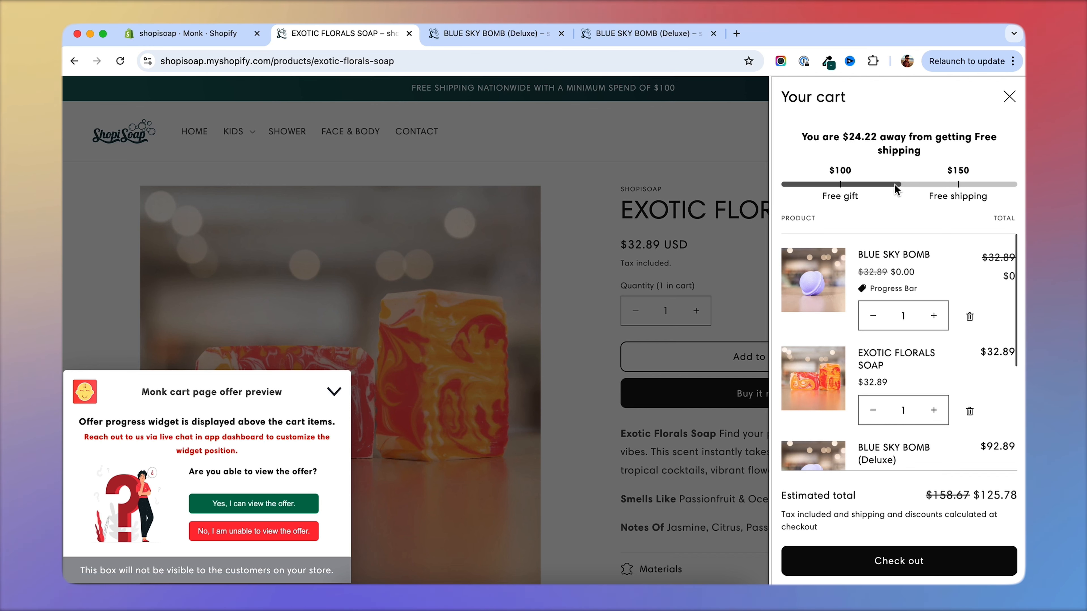
{"action": "scroll", "coordinate": [911, 257], "scroll_direction": "down", "scroll_amount": 2}
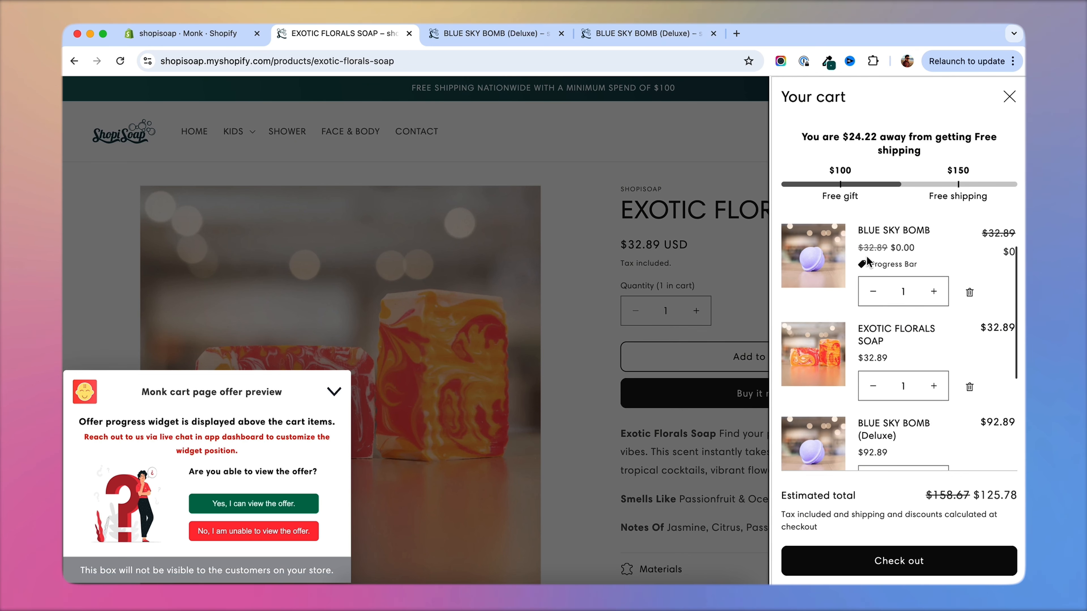
{"action": "scroll", "coordinate": [867, 259], "scroll_direction": "up", "scroll_amount": 2}
{"action": "left_click_drag", "start_coordinate": [870, 289], "coordinate": [920, 290]}
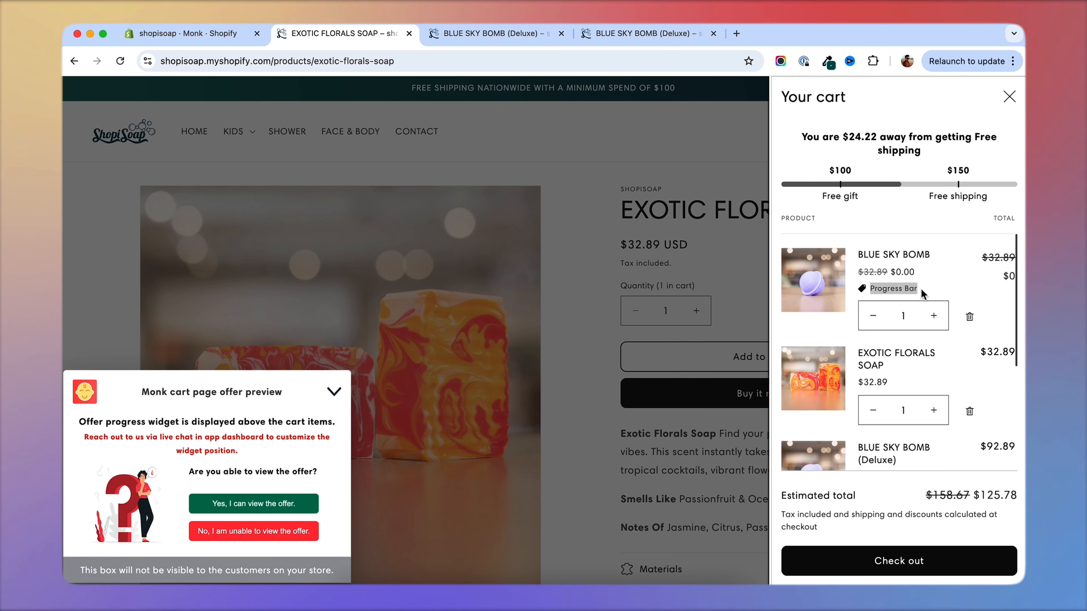
{"action": "left_click", "coordinate": [890, 214]}
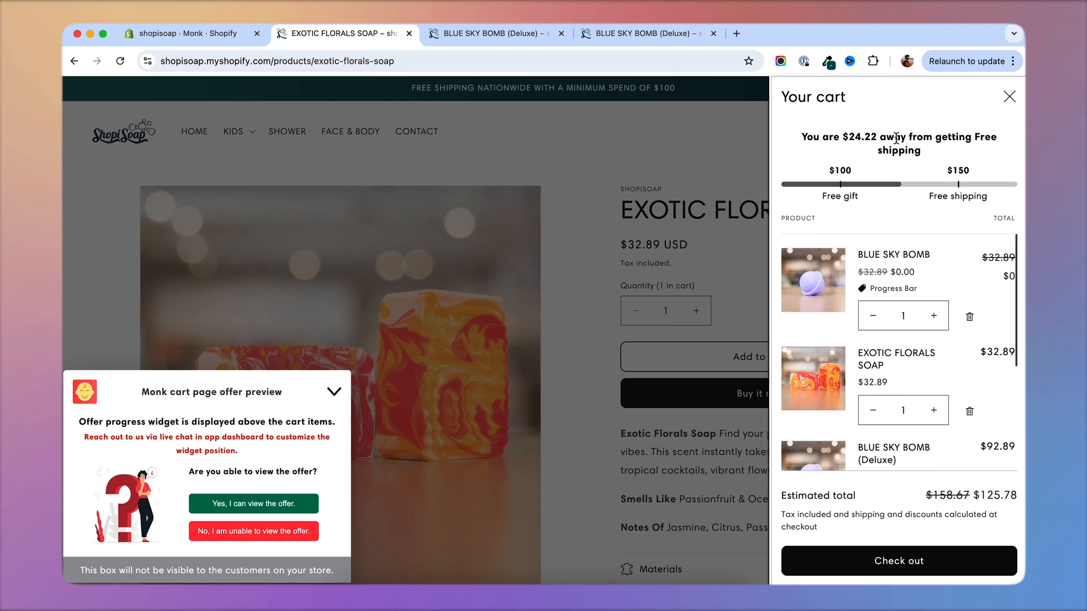
{"action": "scroll", "coordinate": [965, 381], "scroll_direction": "down", "scroll_amount": 5}
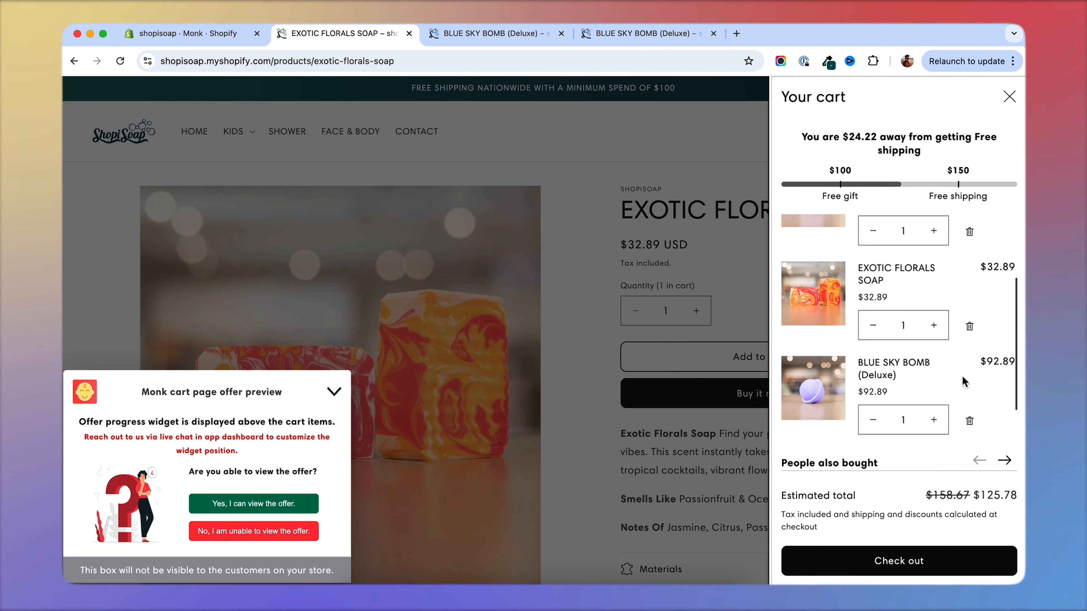
{"action": "scroll", "coordinate": [969, 372], "scroll_direction": "up", "scroll_amount": 5}
{"action": "left_click", "coordinate": [344, 396]}
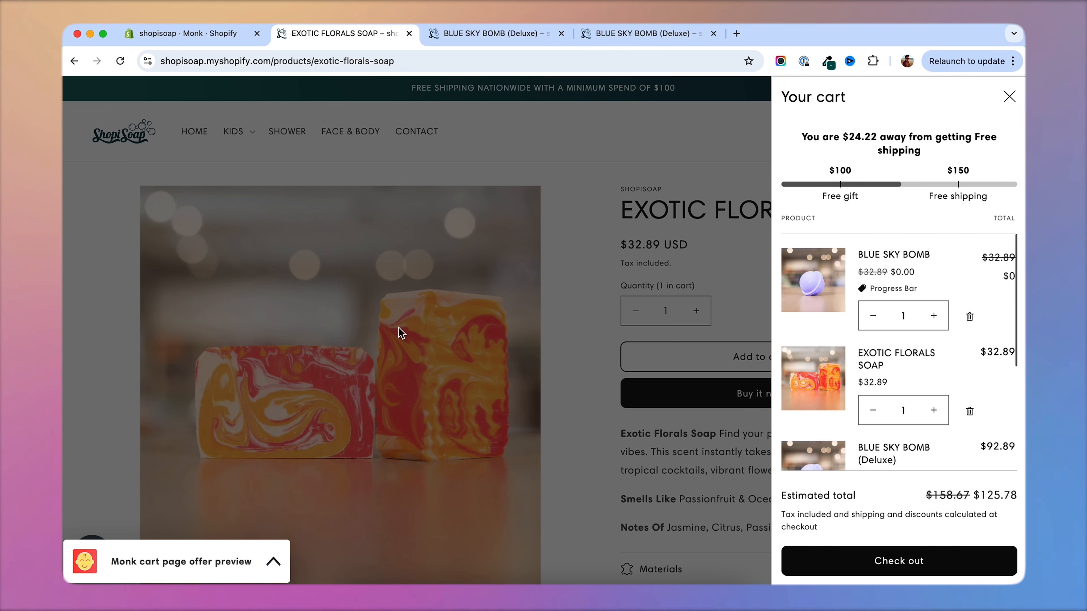
Close the cart and add the ITALIAN BERGAMOT & VANILLA BODY SCRUB, starting from the store's home page.
{"action": "left_click", "coordinate": [556, 203]}
{"action": "left_click", "coordinate": [194, 131]}
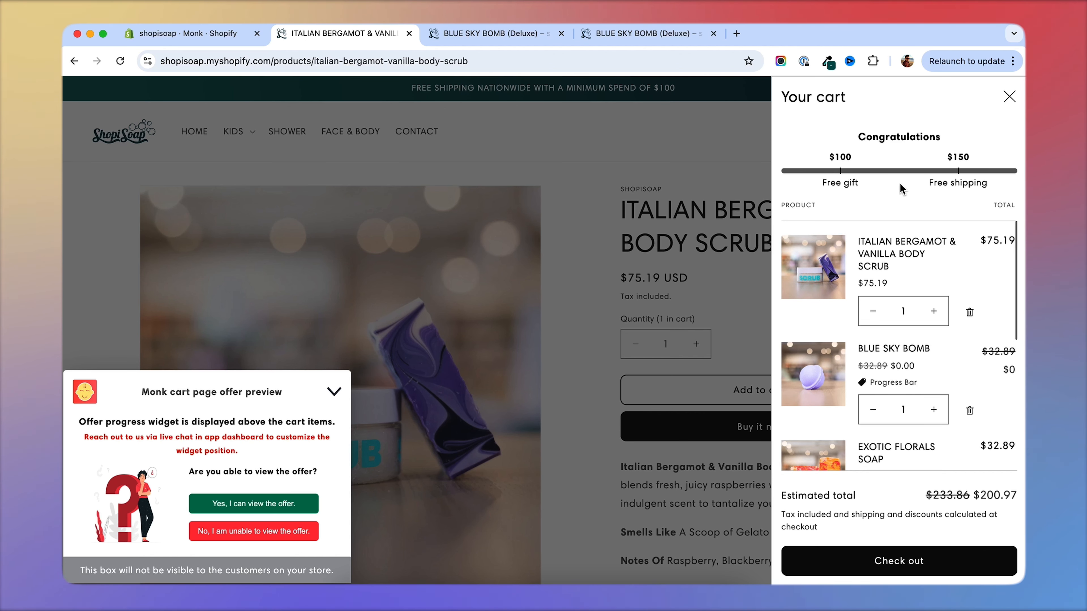
Examine the cart's milestone bar, its items and the second product recommended under People also bought.
{"action": "scroll", "coordinate": [958, 262], "scroll_direction": "down", "scroll_amount": 5}
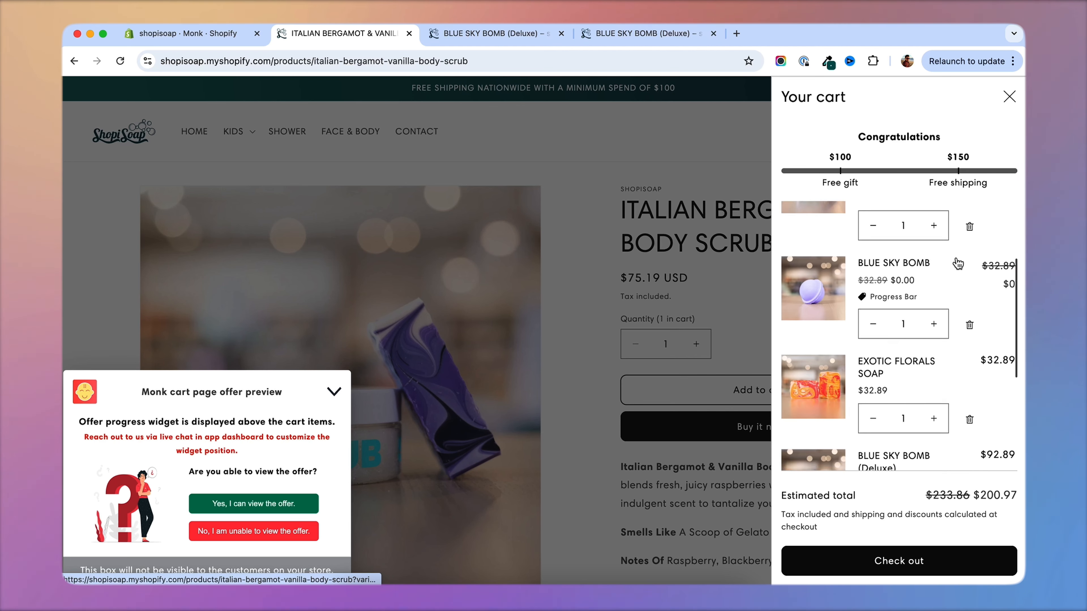
{"action": "scroll", "coordinate": [958, 262], "scroll_direction": "up", "scroll_amount": 5}
{"action": "scroll", "coordinate": [951, 307], "scroll_direction": "down", "scroll_amount": 1}
{"action": "scroll", "coordinate": [949, 304], "scroll_direction": "down", "scroll_amount": 4}
{"action": "scroll", "coordinate": [958, 326], "scroll_direction": "up", "scroll_amount": 5}
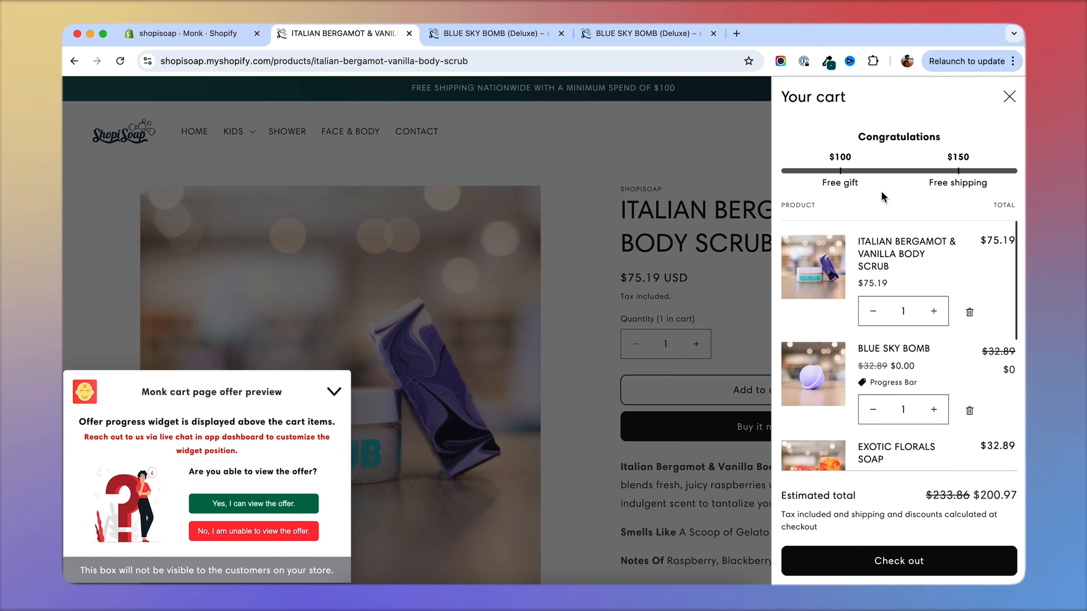
{"action": "scroll", "coordinate": [903, 266], "scroll_direction": "down", "scroll_amount": 5}
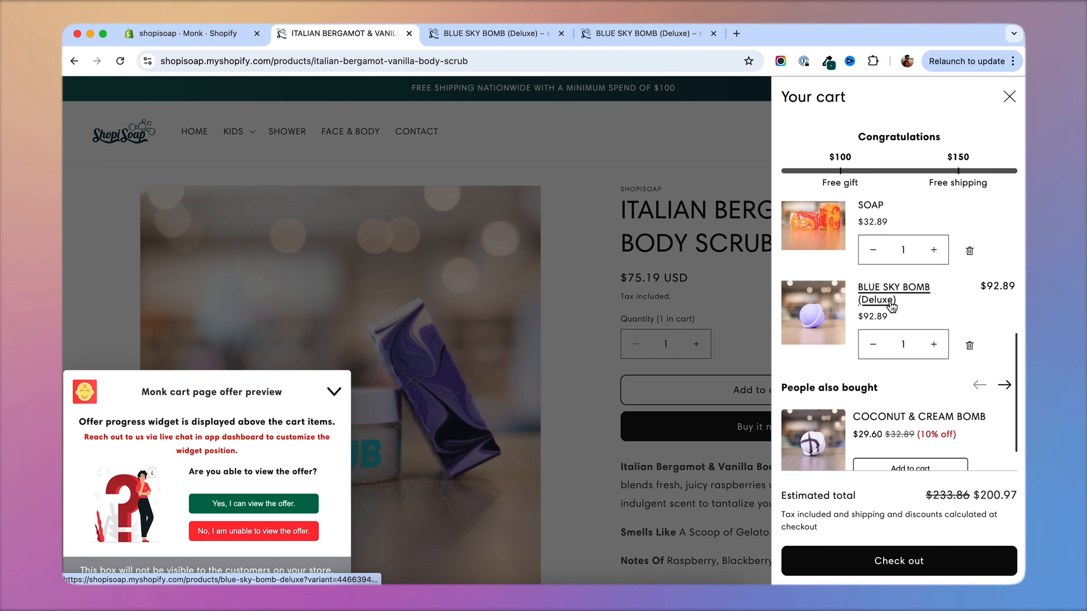
{"action": "scroll", "coordinate": [881, 314], "scroll_direction": "down", "scroll_amount": 2}
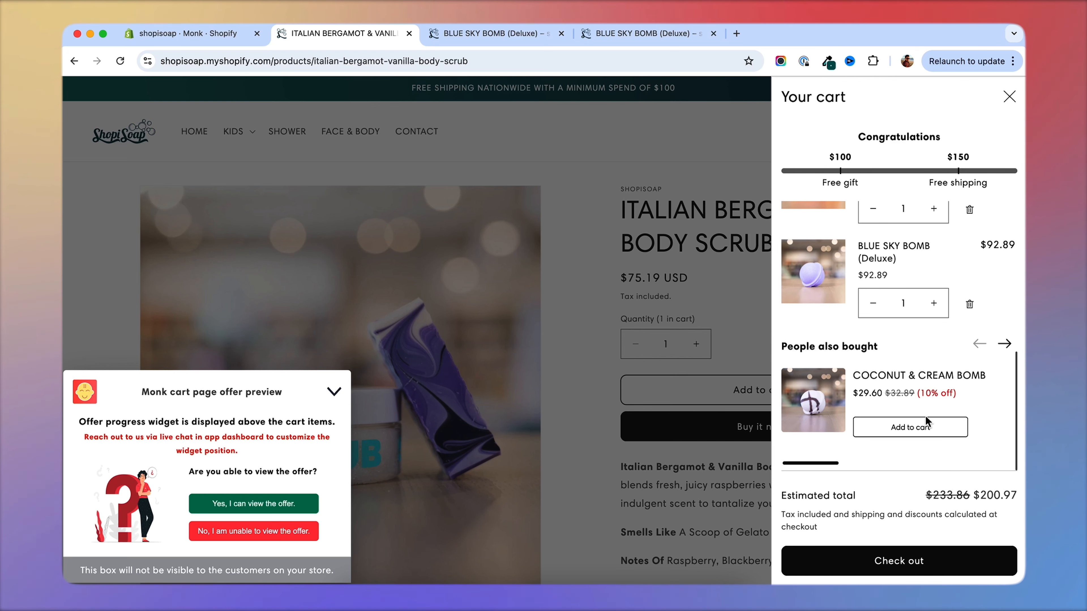
{"action": "left_click", "coordinate": [1004, 345]}
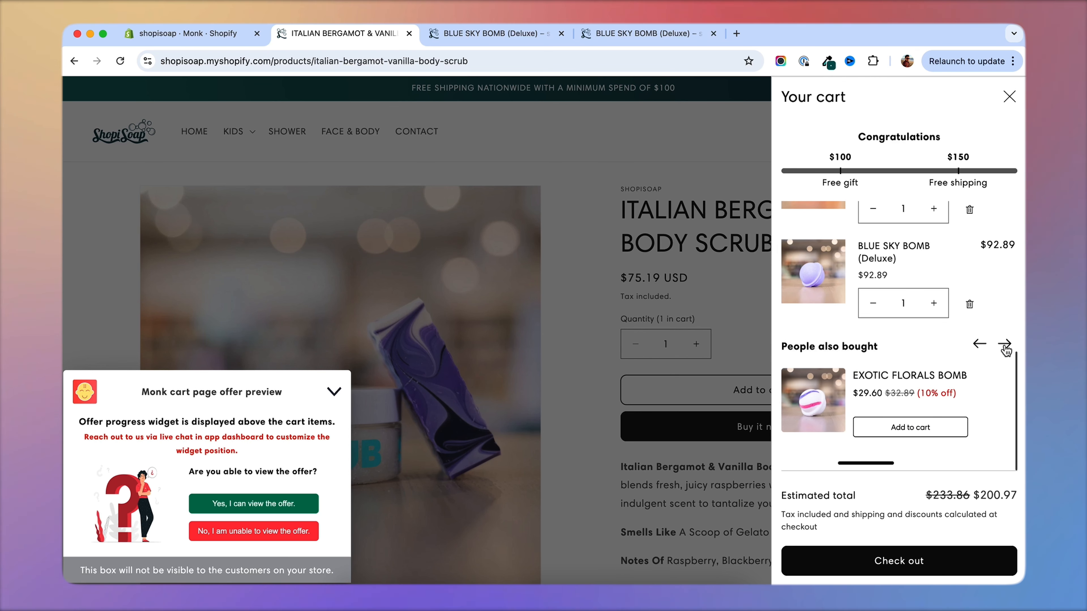
Add the ORANGE & LEMON BOMB from the People also bought recommendations to the cart and review the updated cart items.
{"action": "left_click", "coordinate": [1005, 347]}
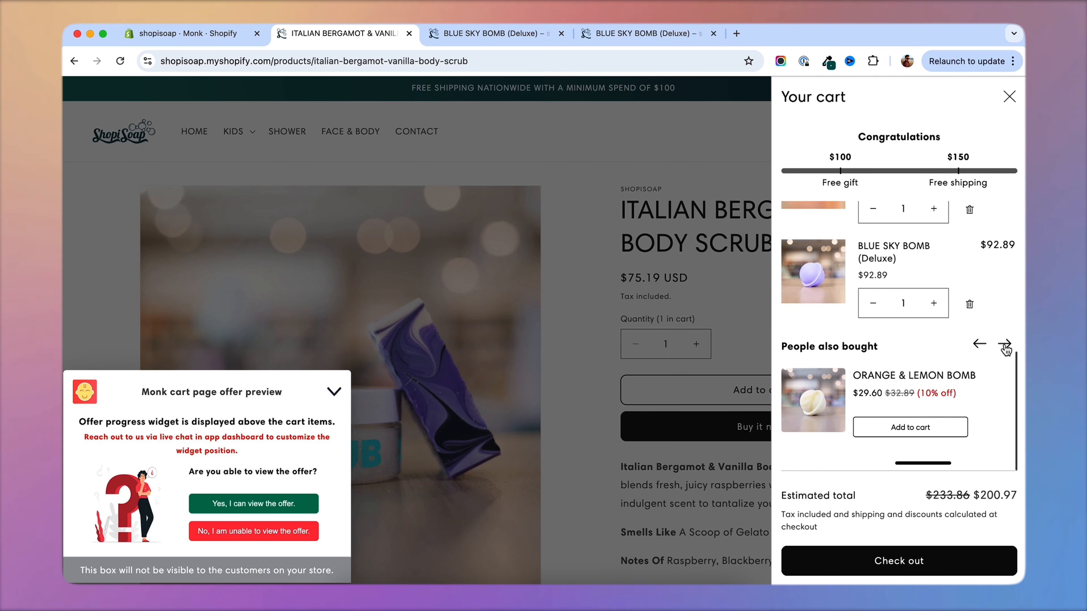
{"action": "left_click", "coordinate": [918, 430]}
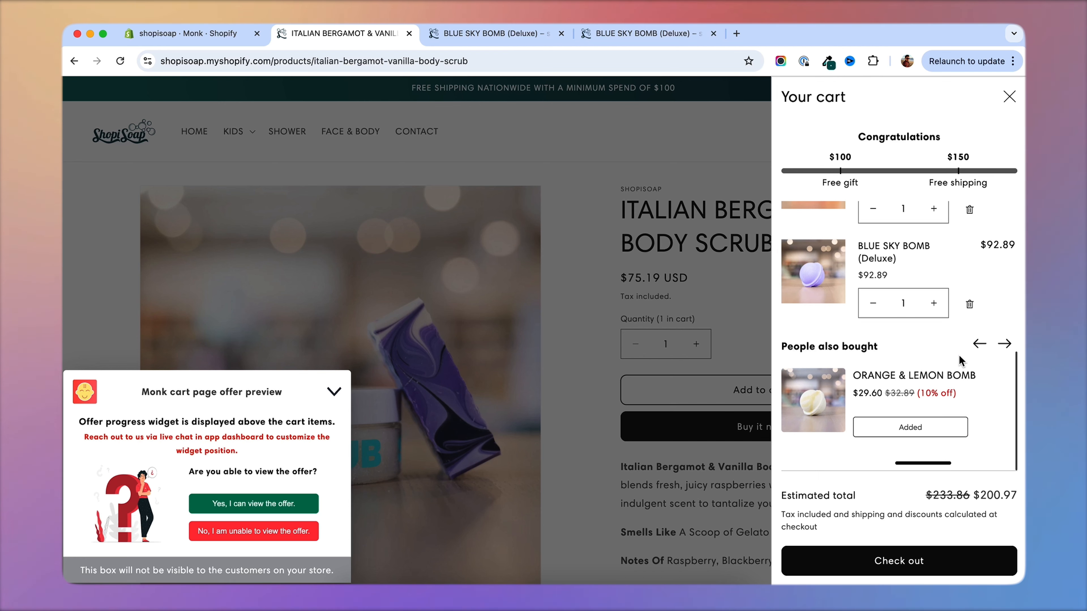
{"action": "scroll", "coordinate": [883, 205], "scroll_direction": "down", "scroll_amount": 2}
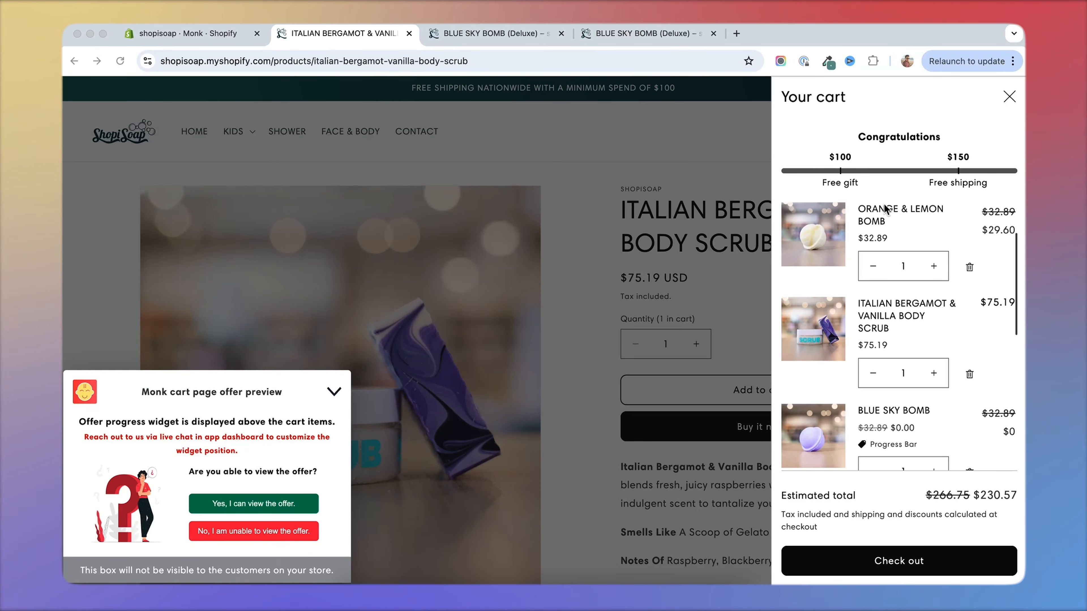
{"action": "scroll", "coordinate": [883, 209], "scroll_direction": "up", "scroll_amount": 2}
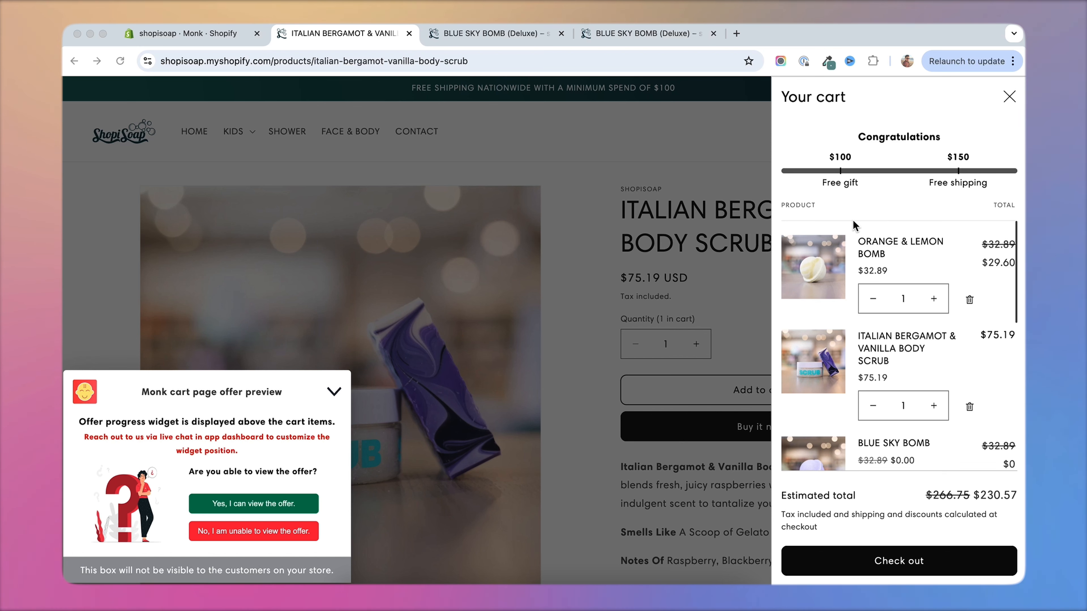
{"action": "scroll", "coordinate": [853, 221], "scroll_direction": "down", "scroll_amount": 3}
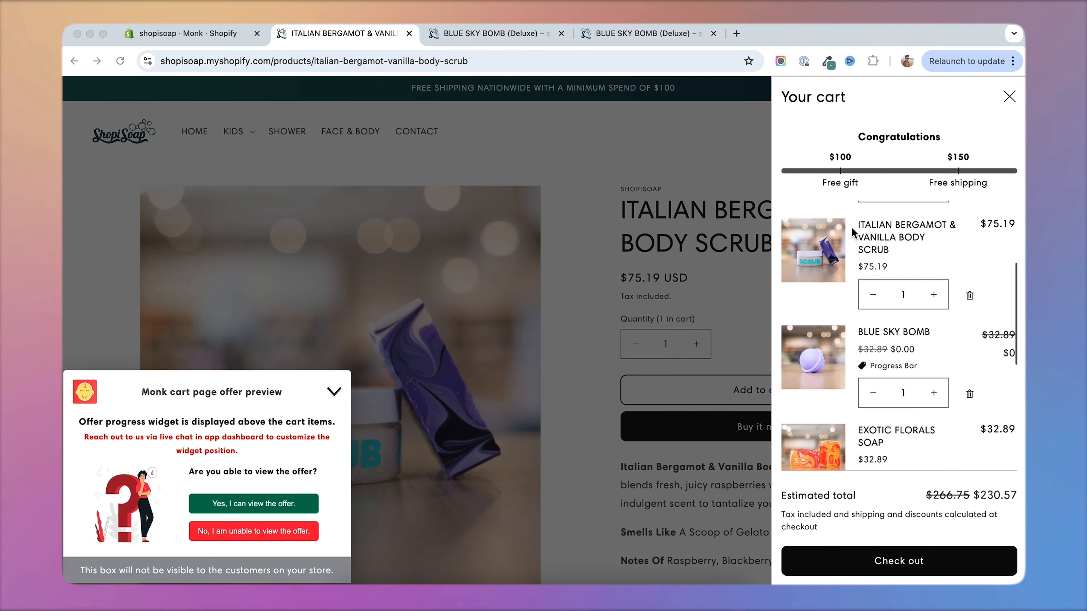
{"action": "scroll", "coordinate": [851, 227], "scroll_direction": "up", "scroll_amount": 5}
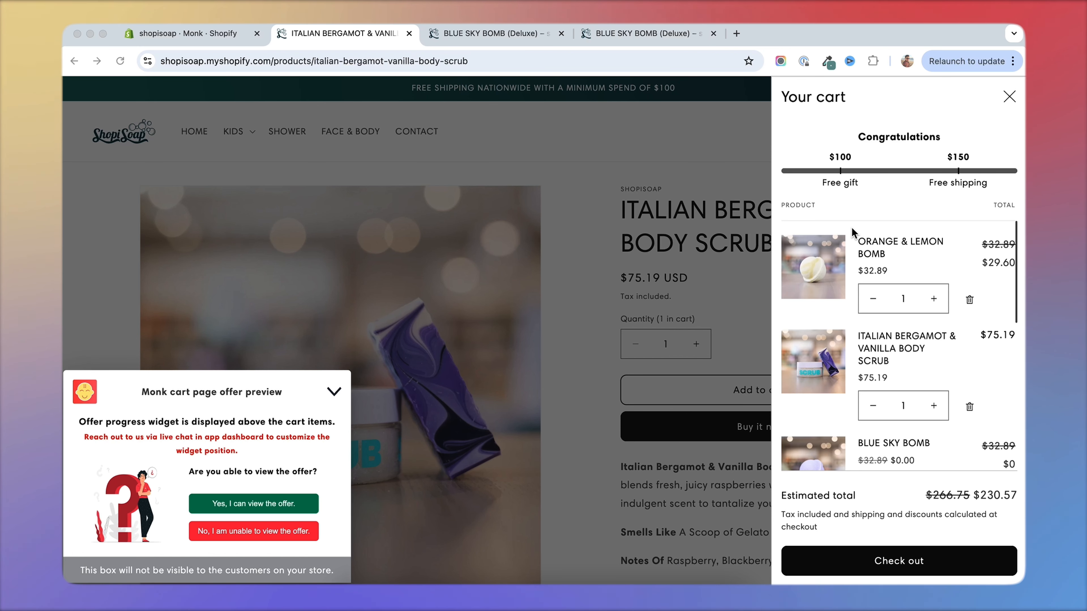